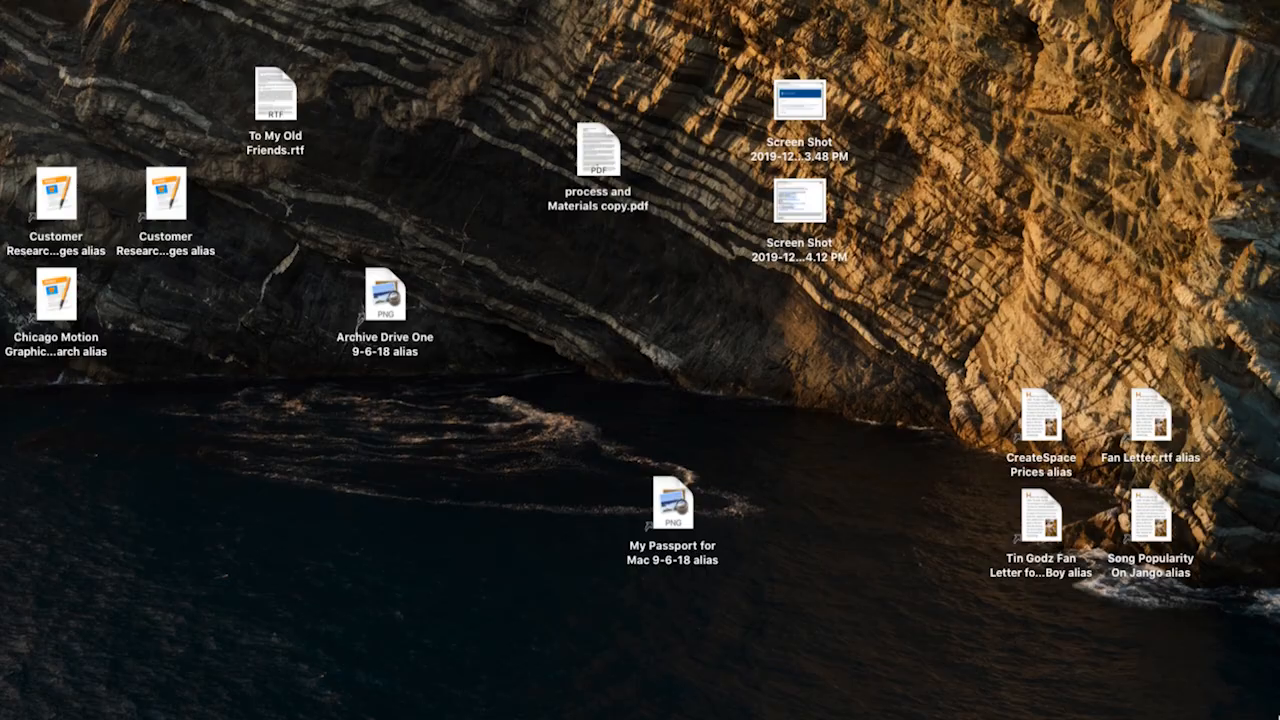
- Launch Adobe Premiere Pro 2022, close the Home screen to see the Import page, and bring the Home screen back
{"action": "mouse_move", "coordinate": [682, 708]}
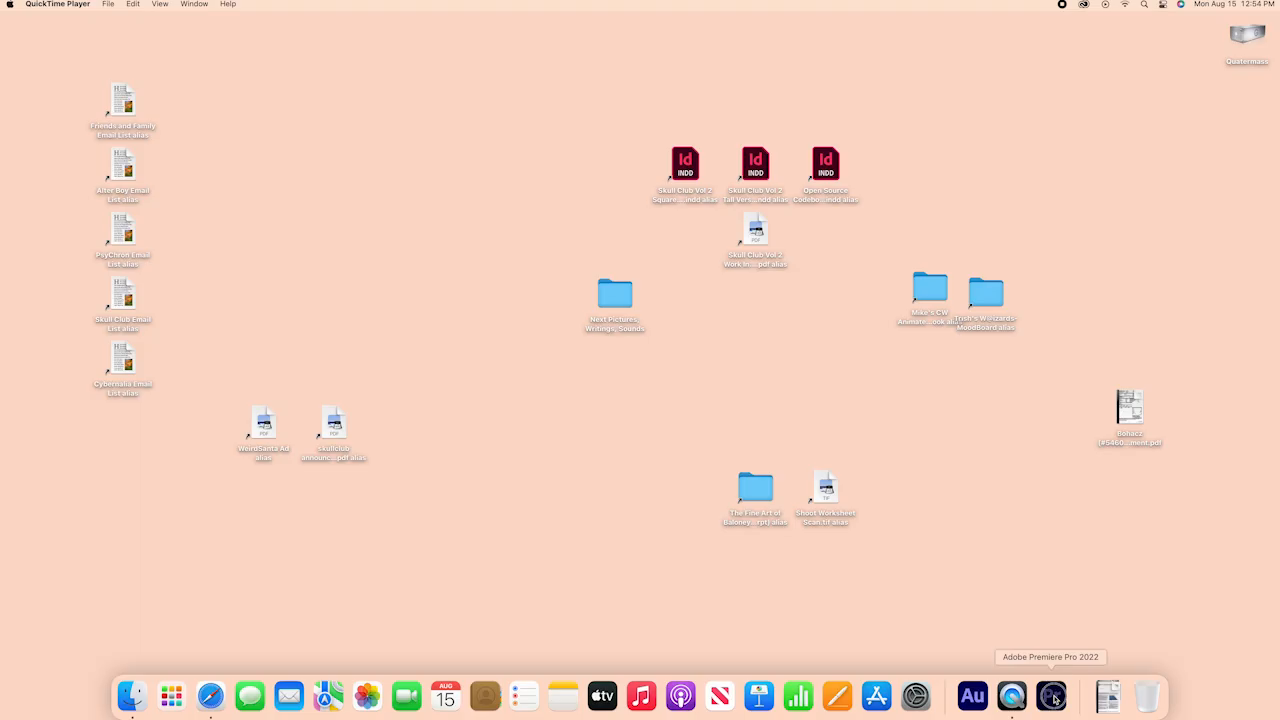
{"action": "left_click", "coordinate": [1051, 696]}
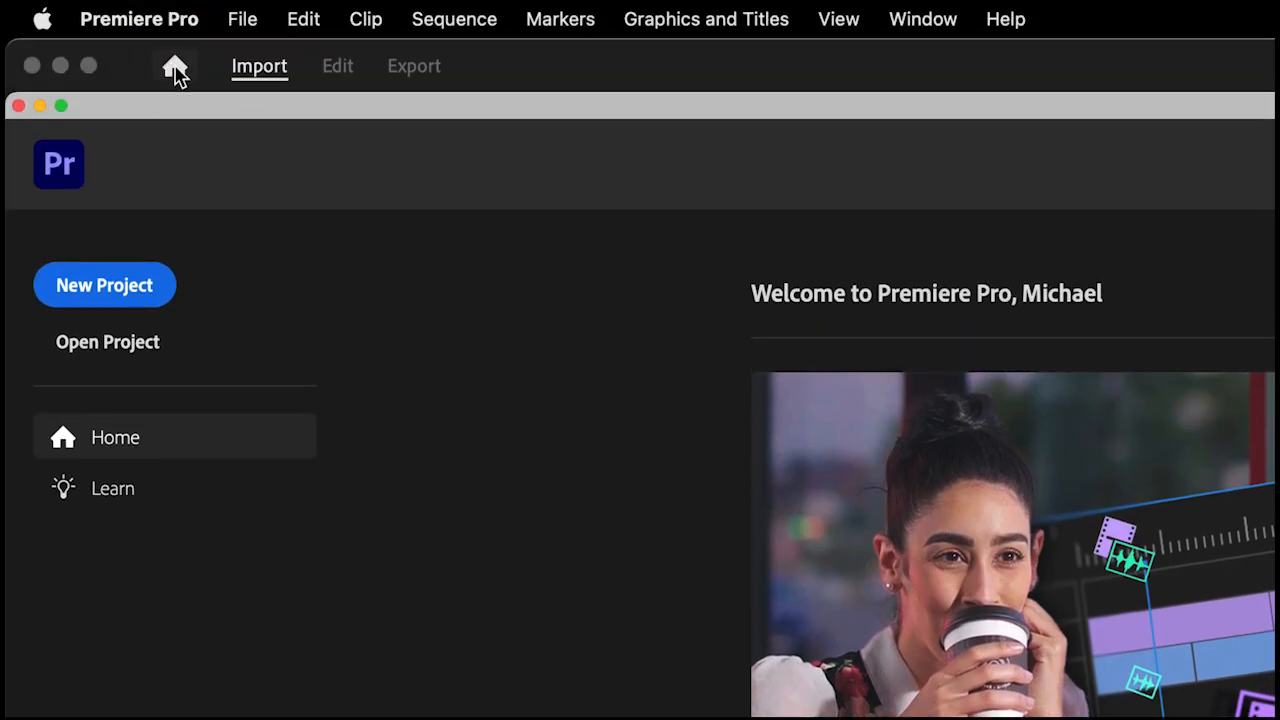
{"action": "left_click", "coordinate": [18, 106]}
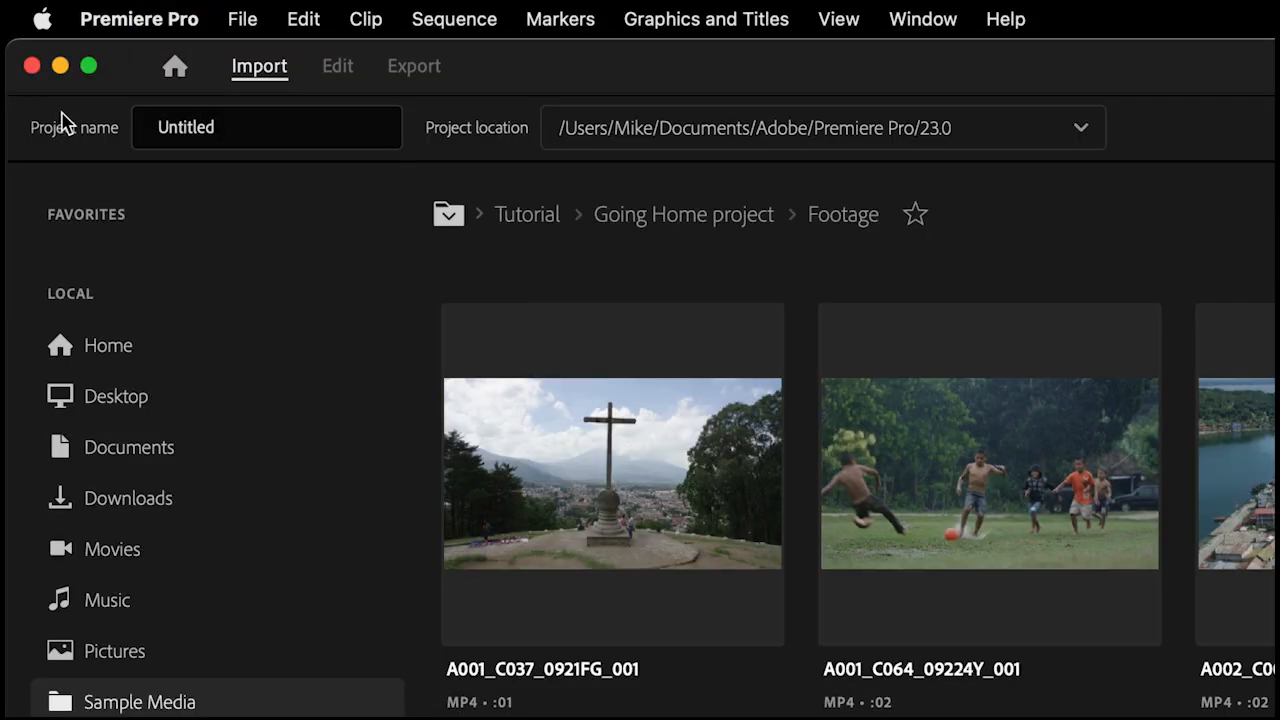
{"action": "left_click", "coordinate": [175, 68]}
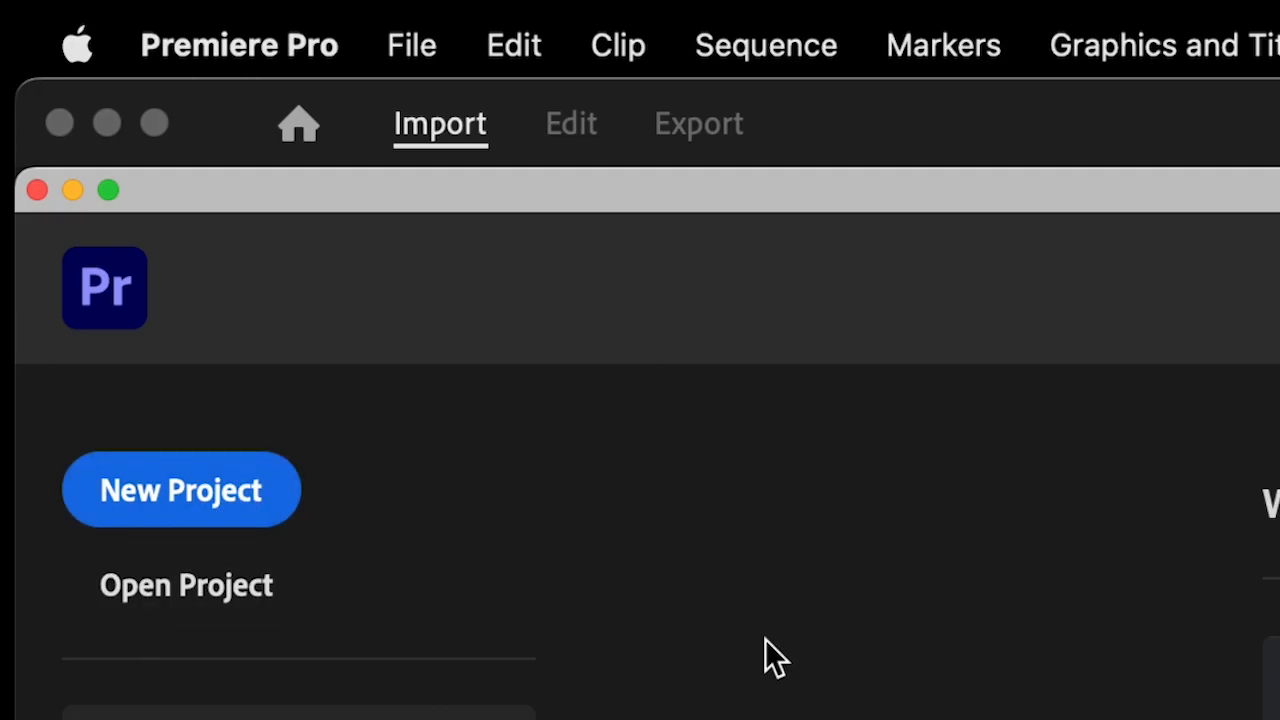
- Start a new project and name it Hoverboard Project
{"action": "left_click", "coordinate": [237, 492]}
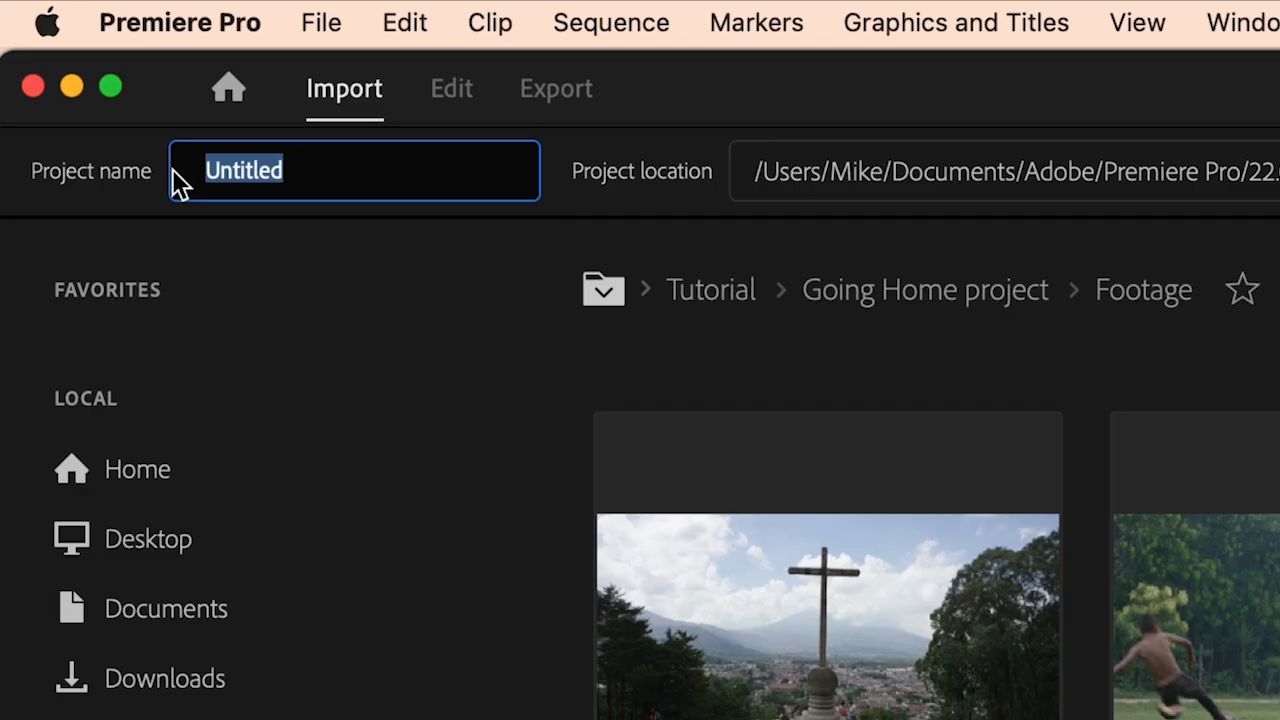
{"action": "type", "text": "Hoverboard"}
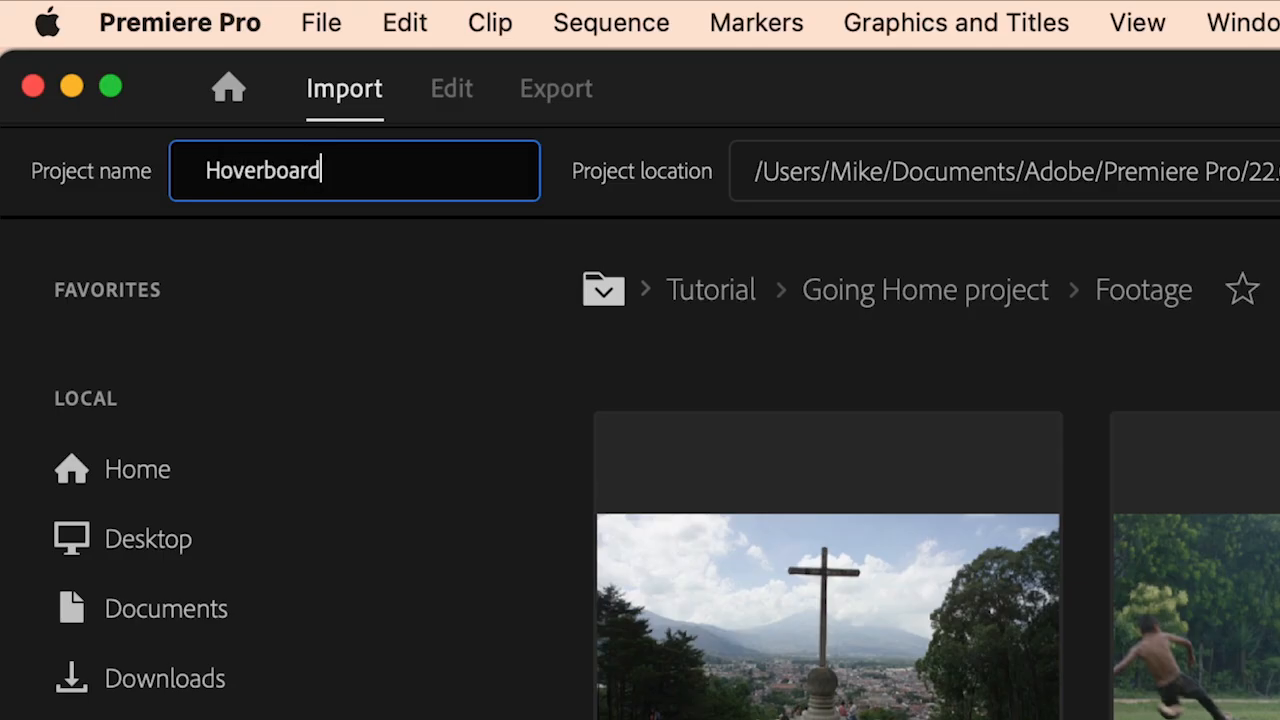
{"action": "type", "text": " Project"}
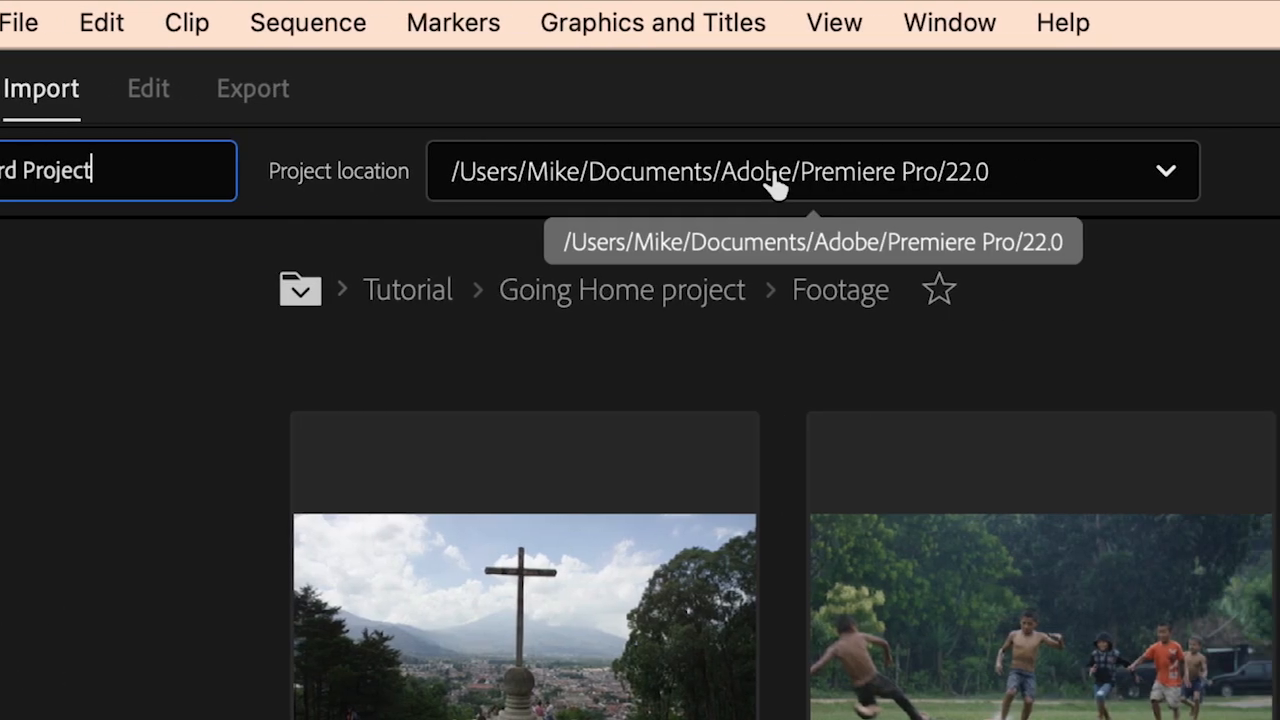
{"action": "left_click", "coordinate": [614, 178]}
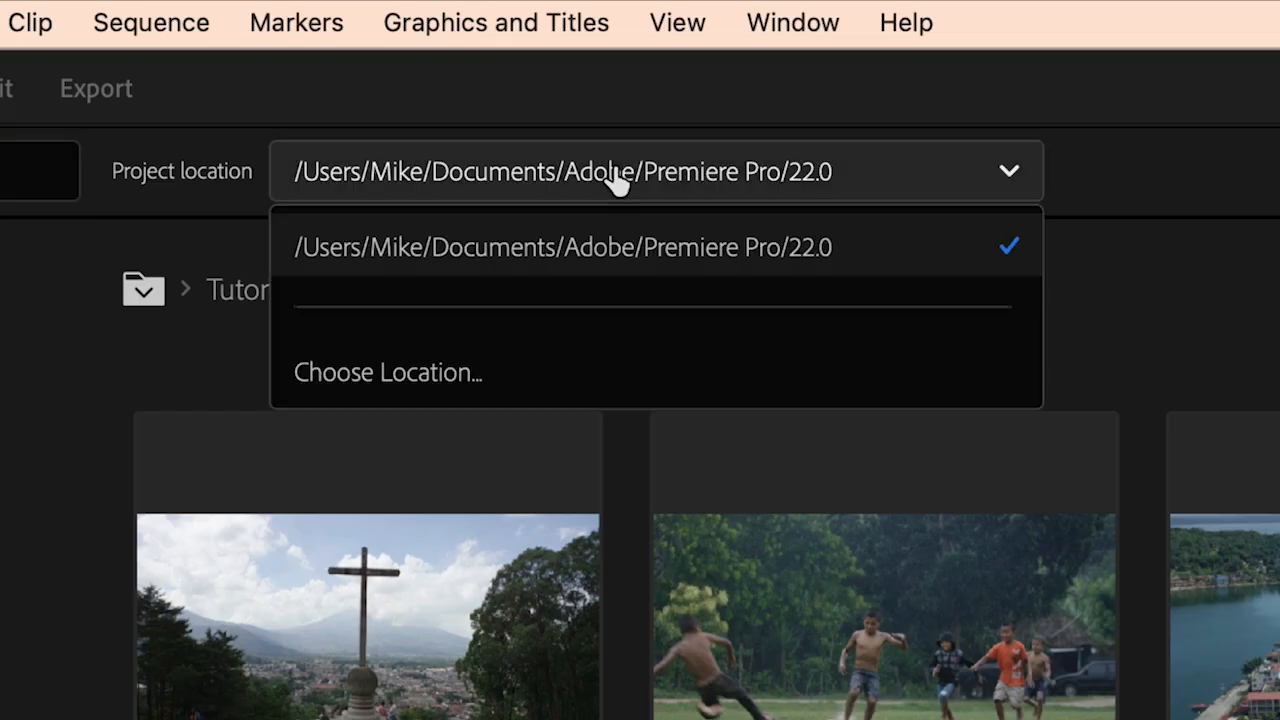
{"action": "left_click", "coordinate": [440, 376]}
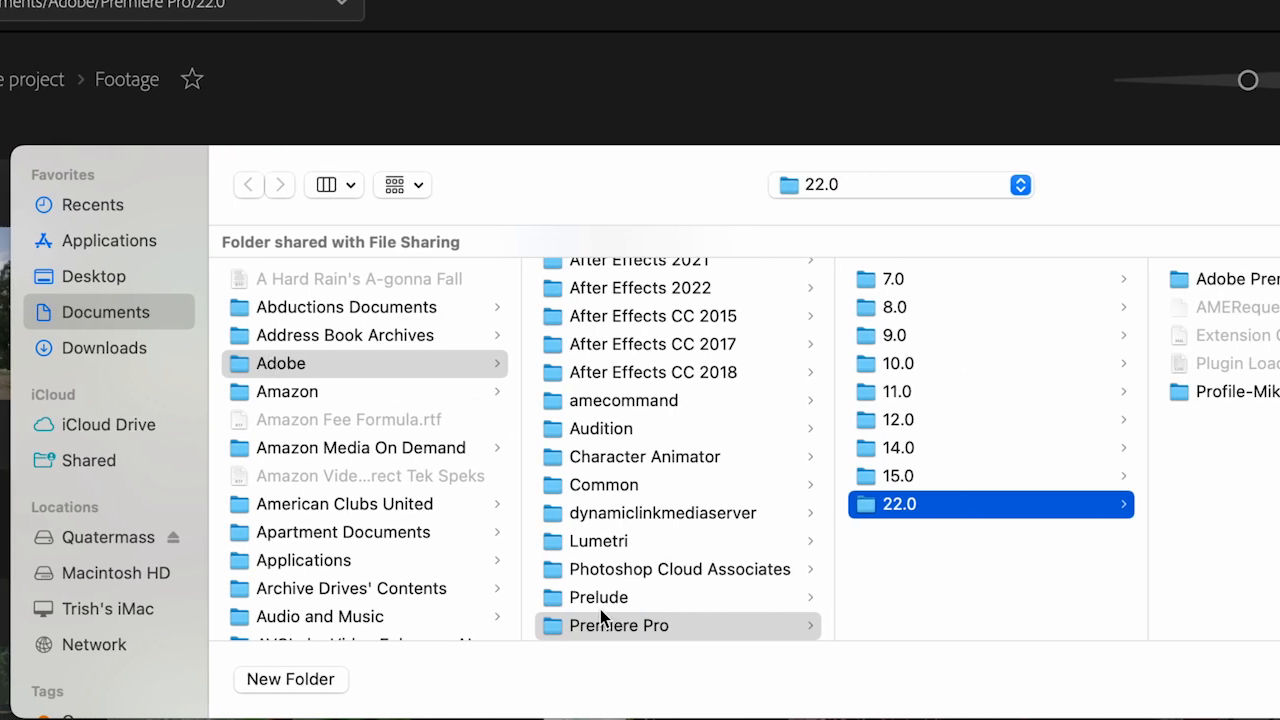
{"action": "scroll", "coordinate": [357, 414], "scroll_direction": "left", "scroll_amount": 1}
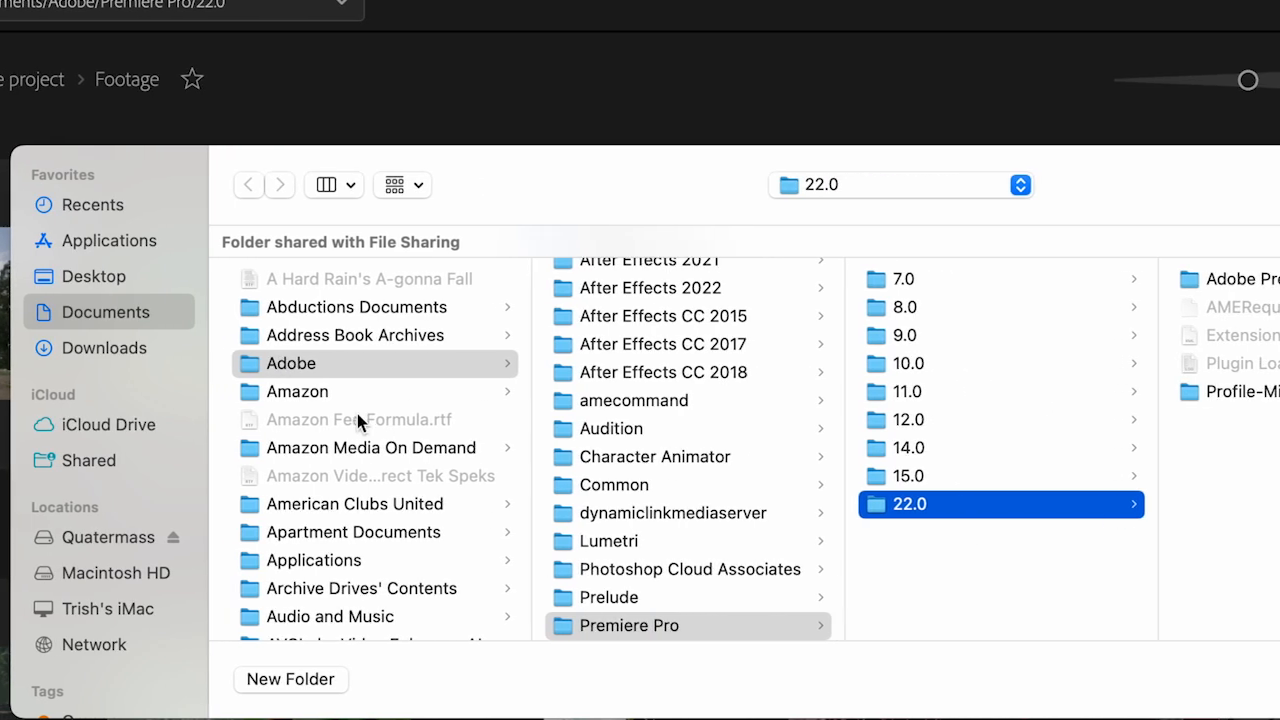
{"action": "scroll", "coordinate": [360, 415], "scroll_direction": "right", "scroll_amount": 1}
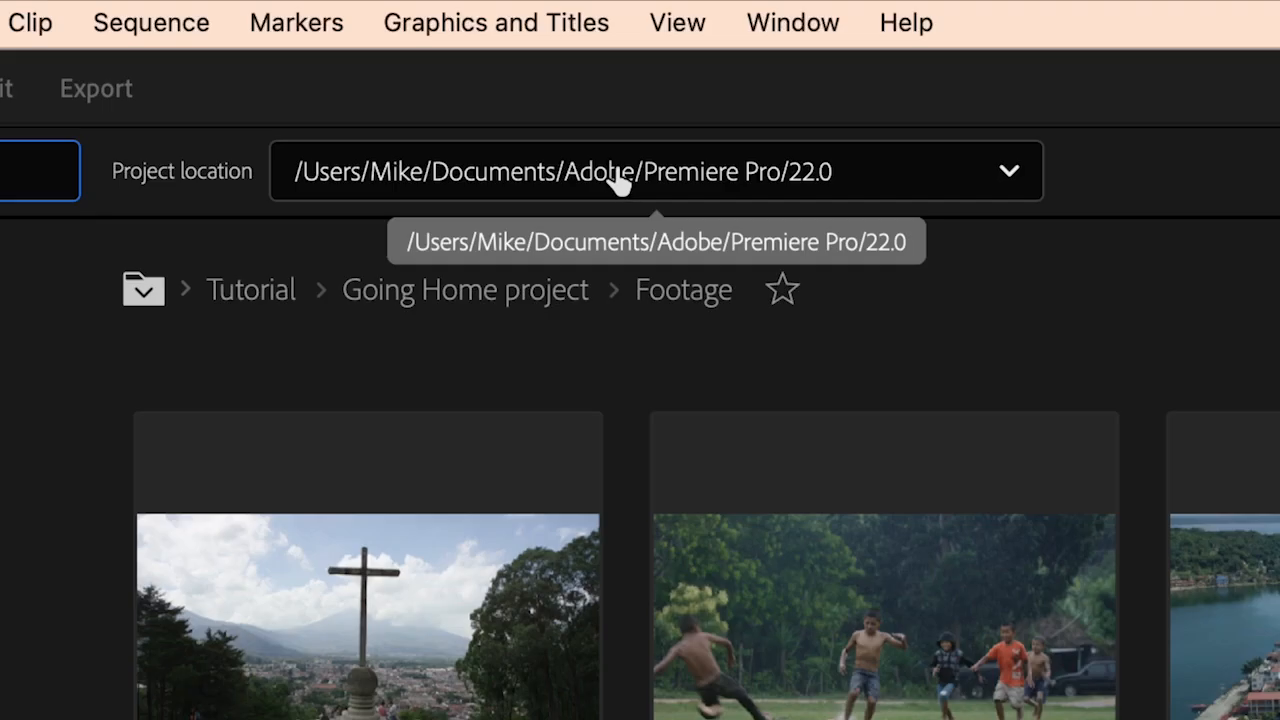
- Set the project location to the Quatermass drive
{"action": "left_click", "coordinate": [617, 180]}
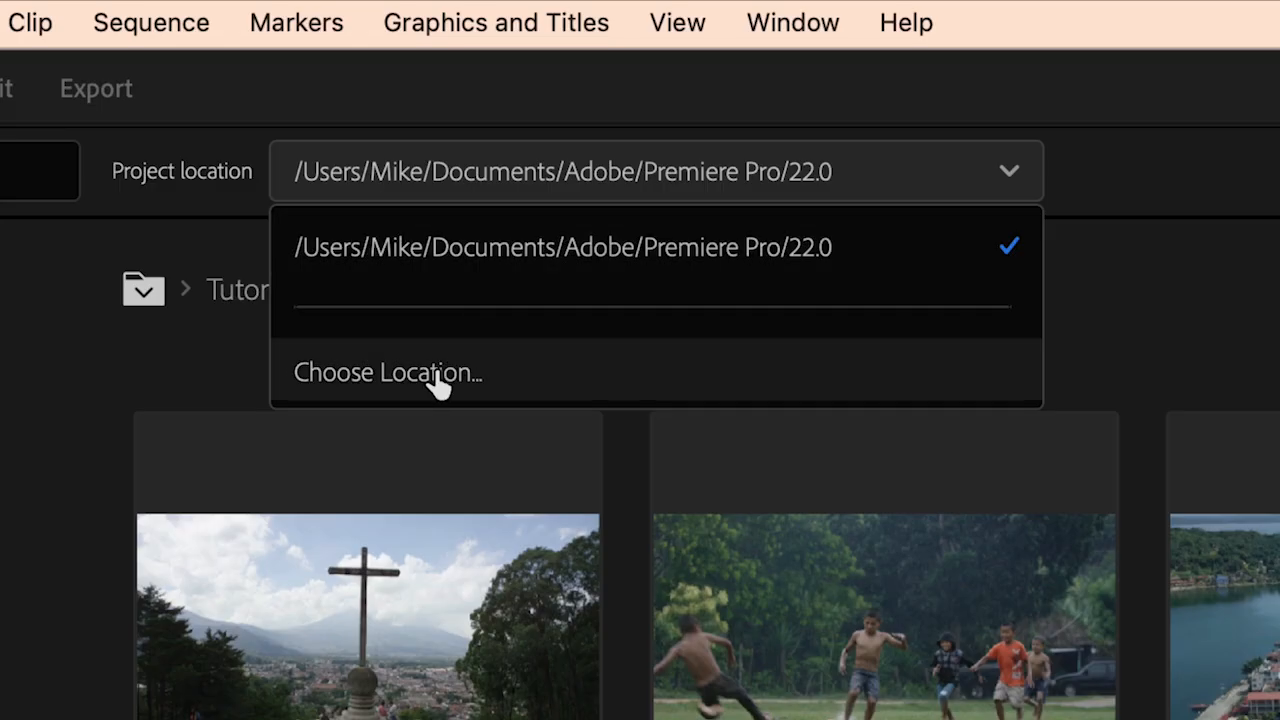
{"action": "left_click", "coordinate": [438, 381]}
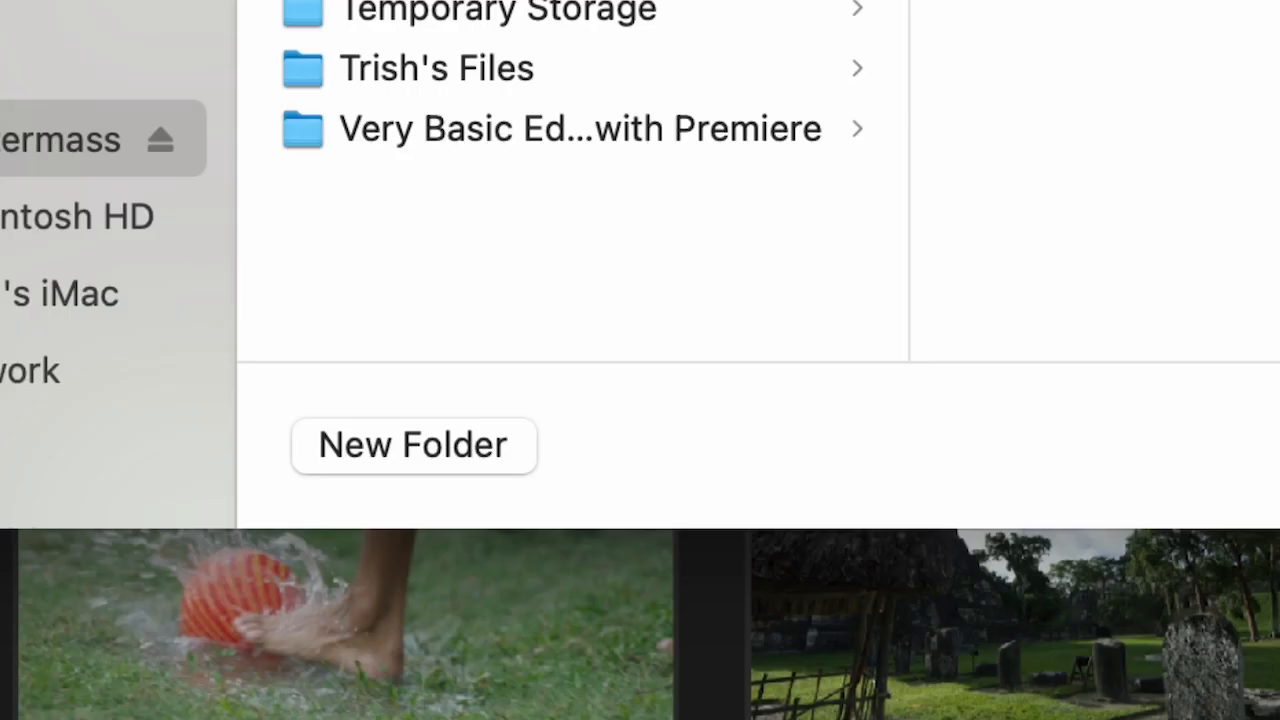
{"action": "left_click", "coordinate": [37, 258]}
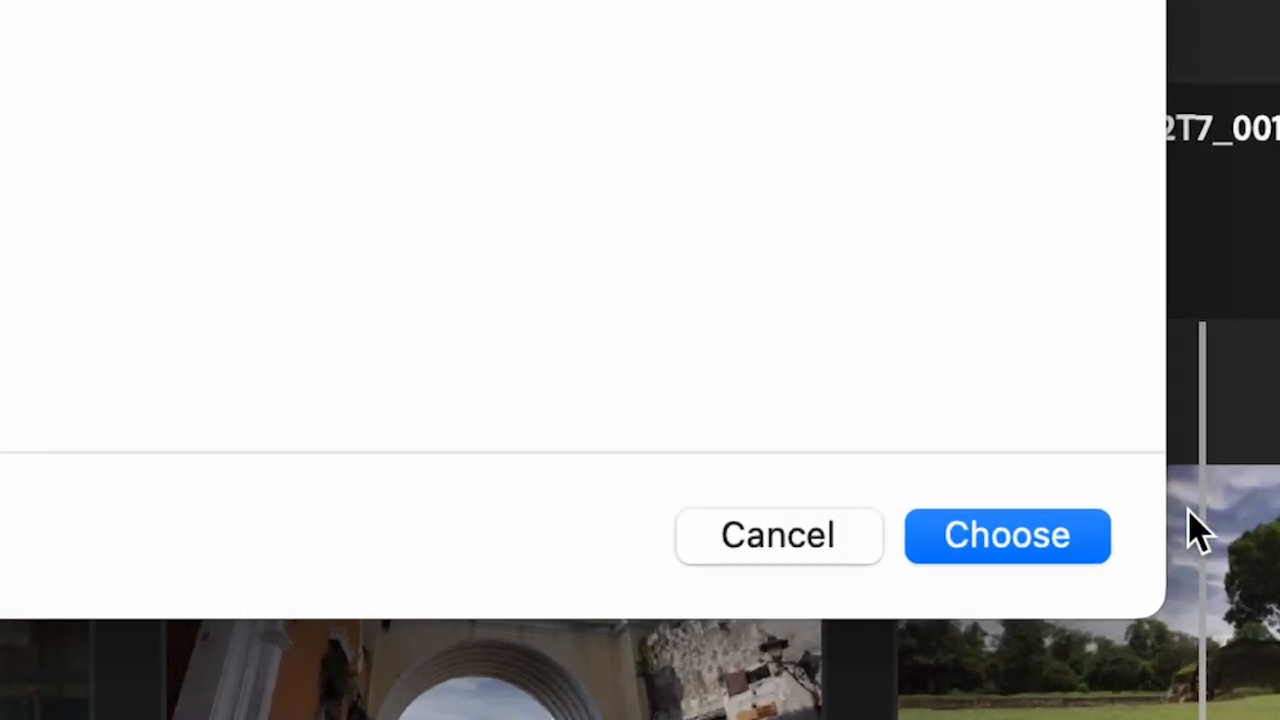
{"action": "left_click", "coordinate": [1047, 531]}
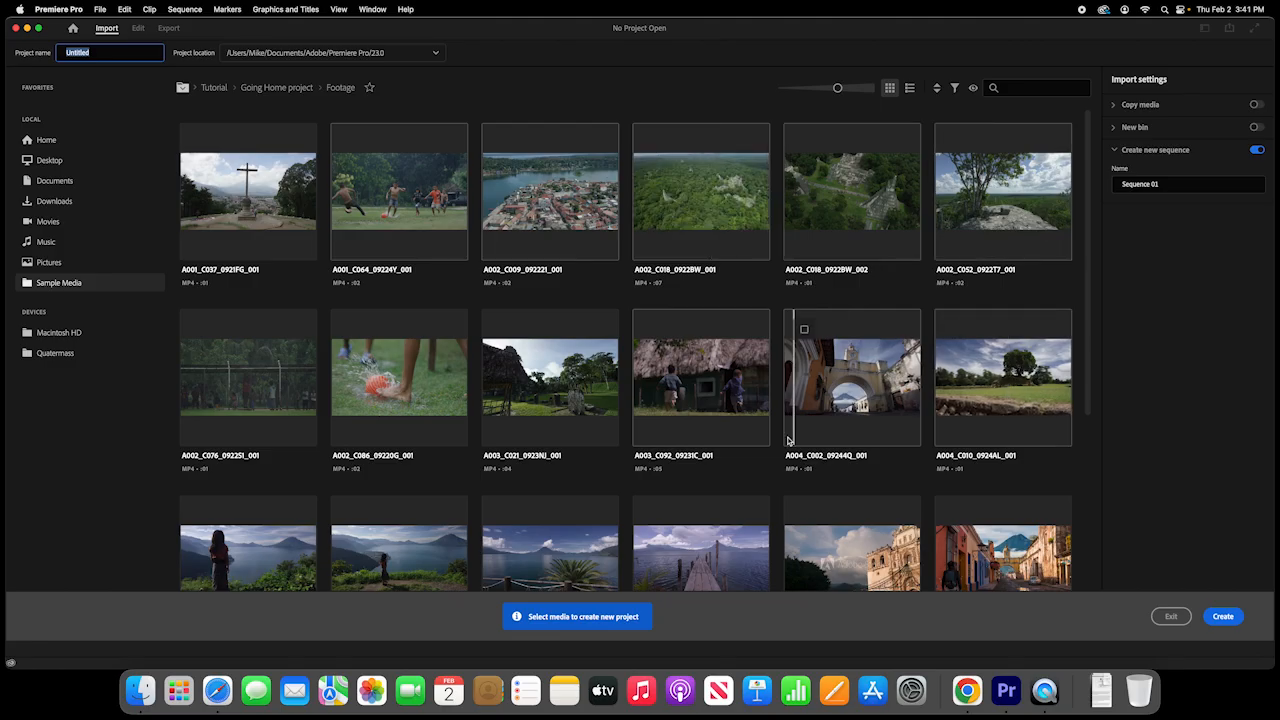
- Select the sample clips A001_C064_09224Y_001, A003_C092_09231C_001 and A004_C010_0924AL_001 for import
{"action": "scroll", "coordinate": [724, 514], "scroll_direction": "down", "scroll_amount": 5}
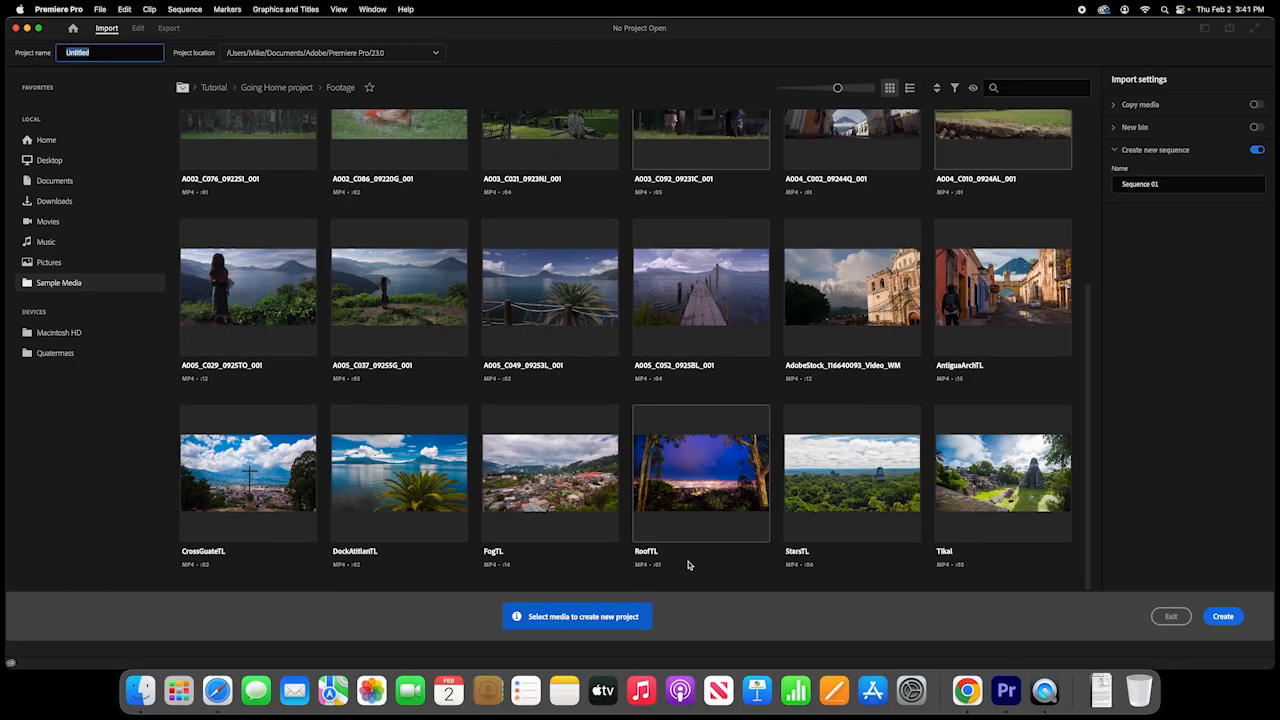
{"action": "scroll", "coordinate": [689, 563], "scroll_direction": "up", "scroll_amount": 5}
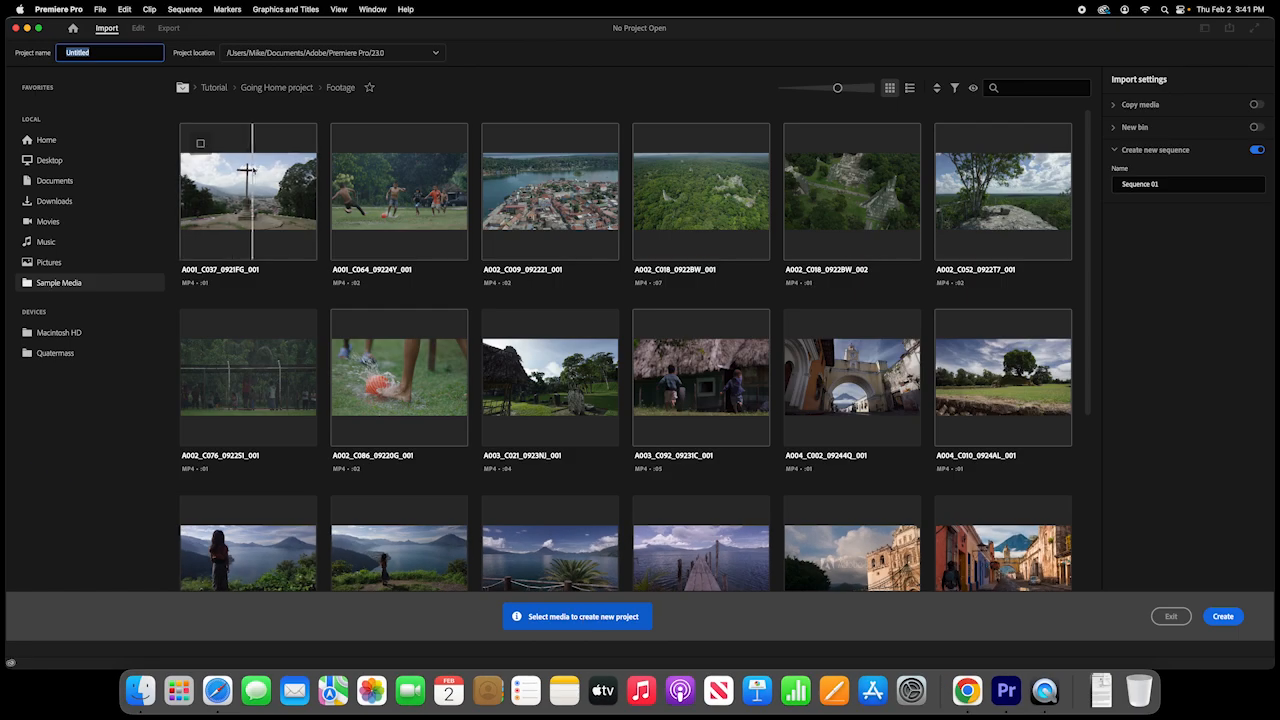
{"action": "left_click", "coordinate": [440, 212]}
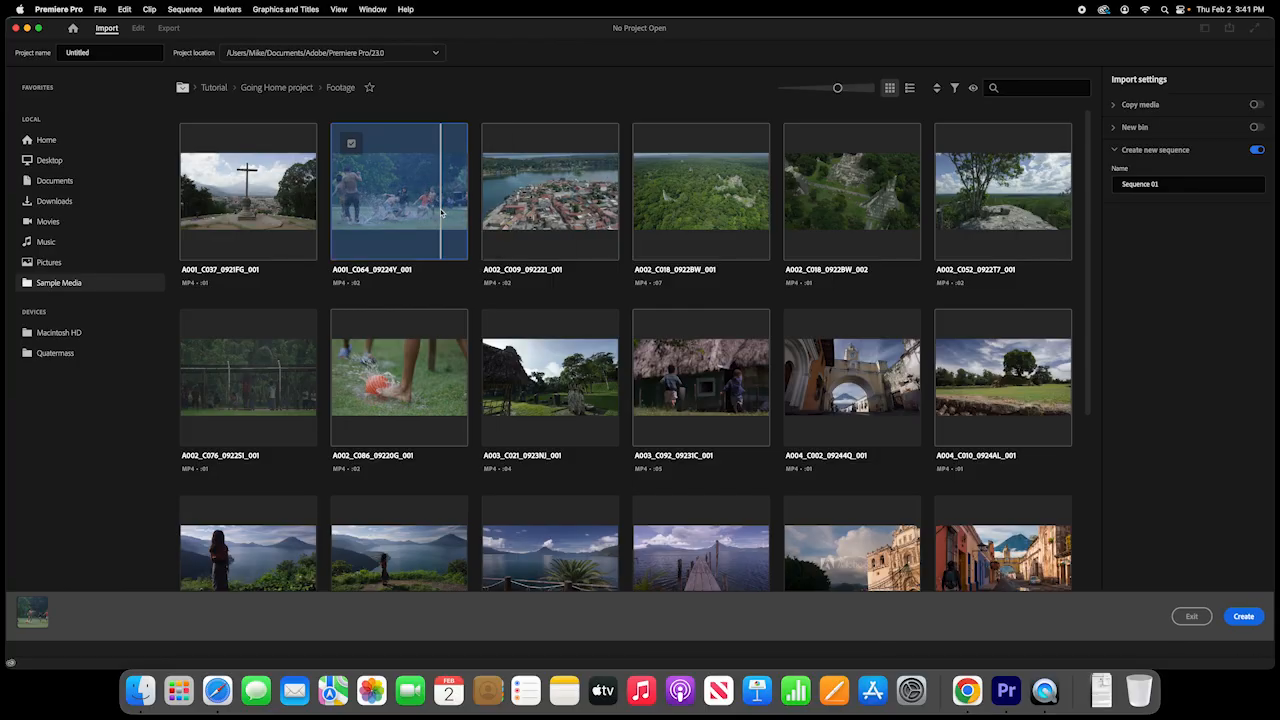
{"action": "left_click", "coordinate": [686, 358]}
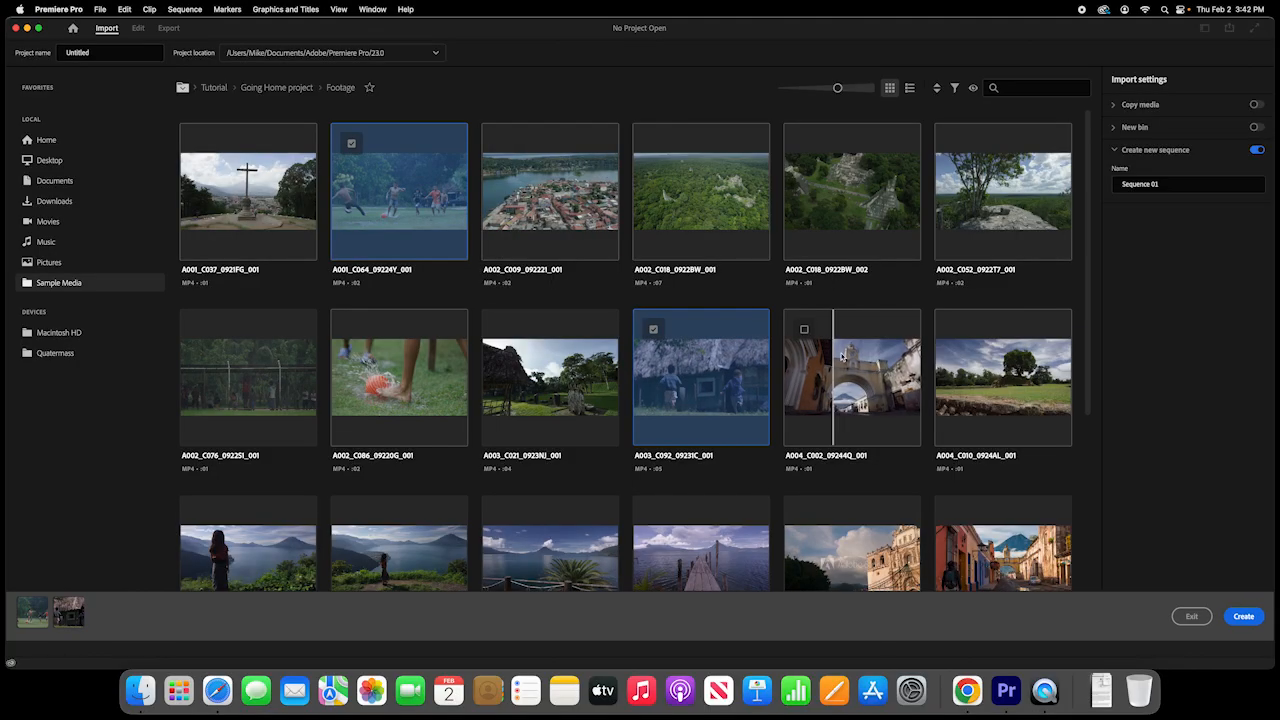
{"action": "left_click", "coordinate": [848, 376]}
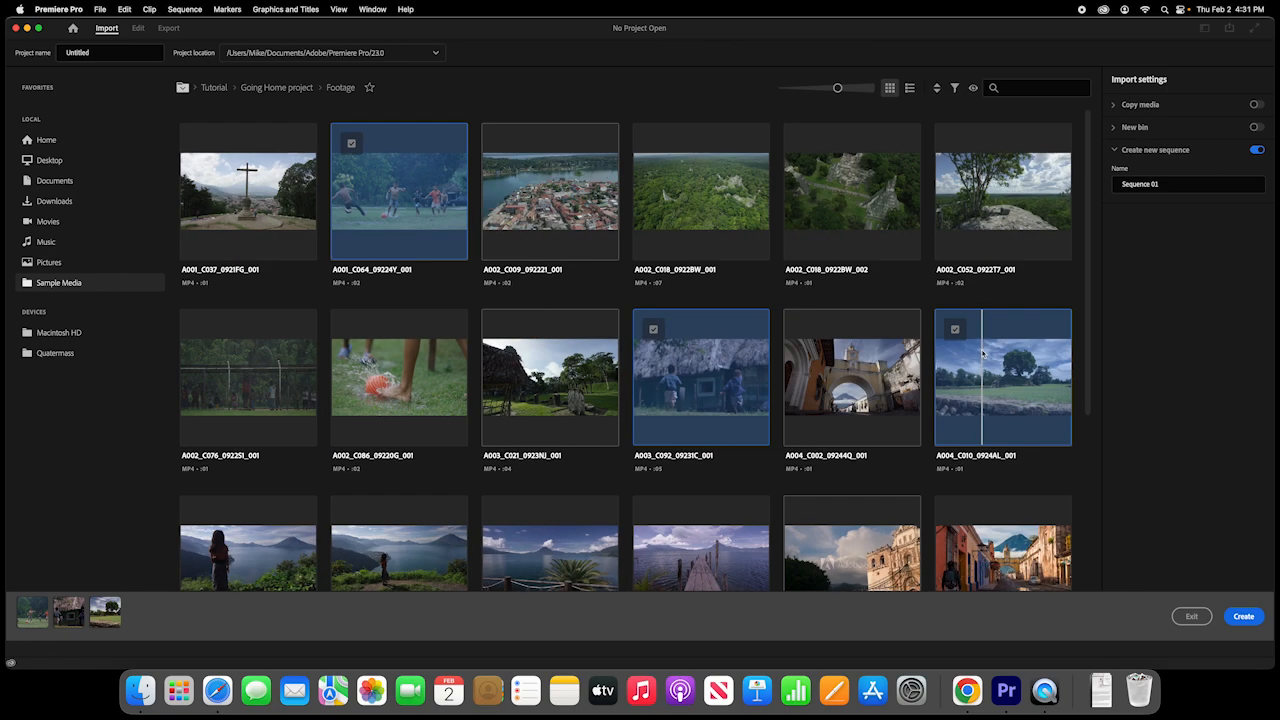
- Deselect all three chosen sample clips so that no media is imported with the new project
{"action": "left_click", "coordinate": [972, 348]}
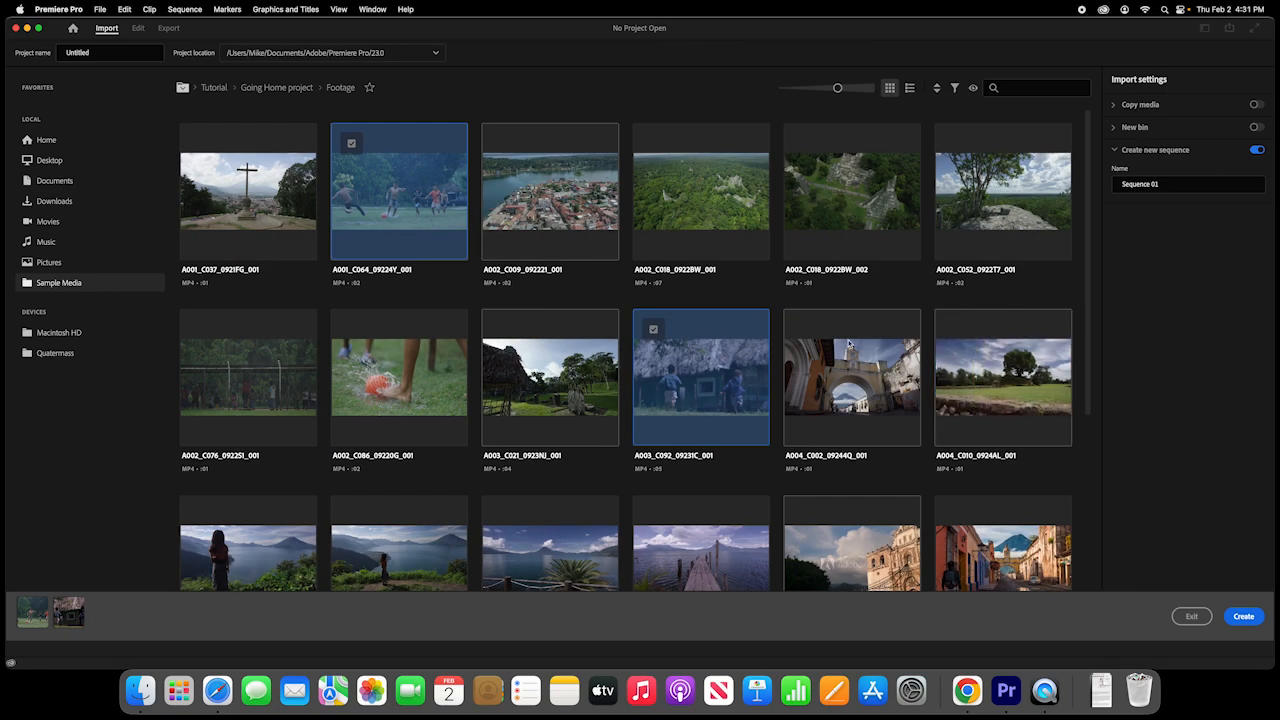
{"action": "left_click", "coordinate": [698, 374]}
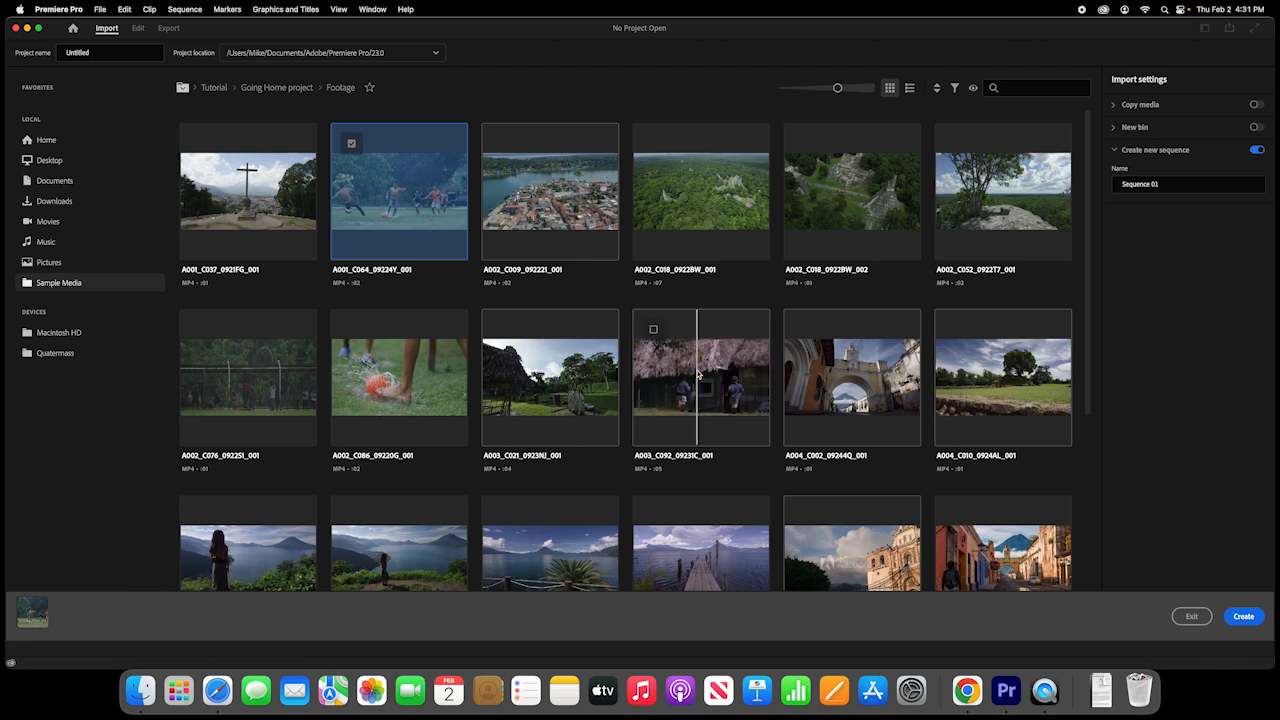
{"action": "left_click", "coordinate": [418, 207]}
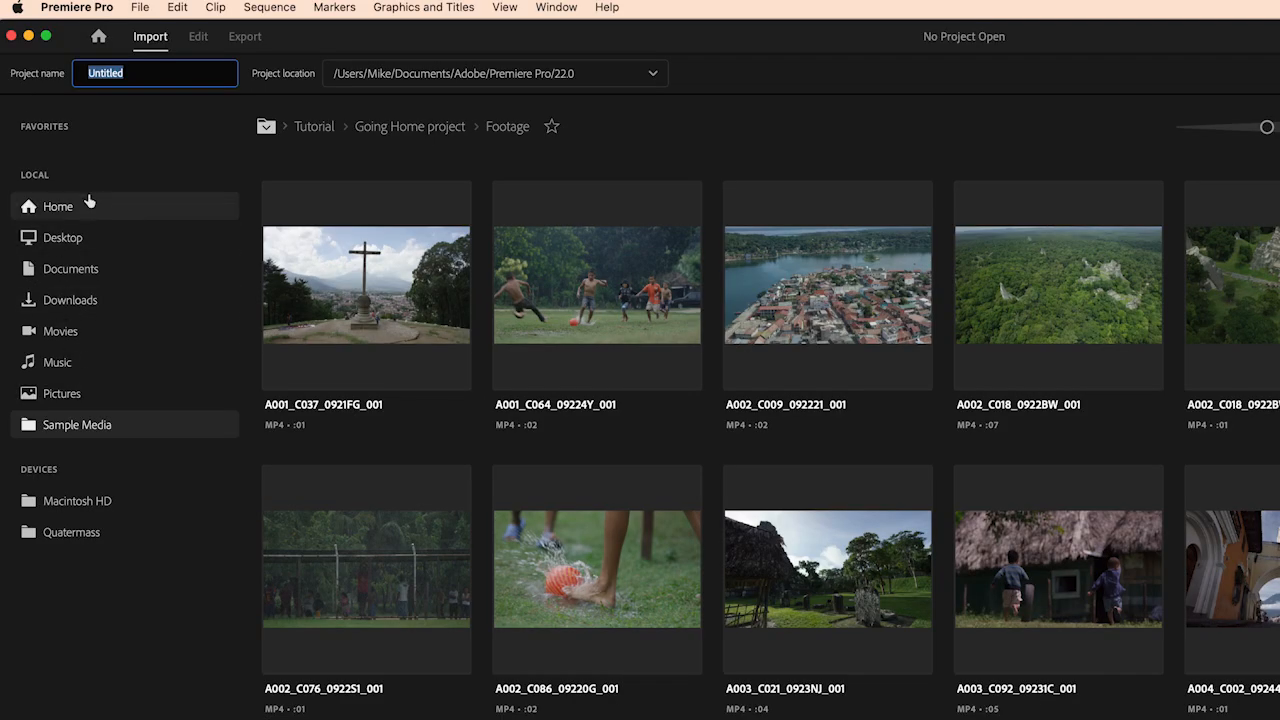
- View the contents of the local Home folder and return to the Sample Media folder
{"action": "left_click", "coordinate": [60, 209]}
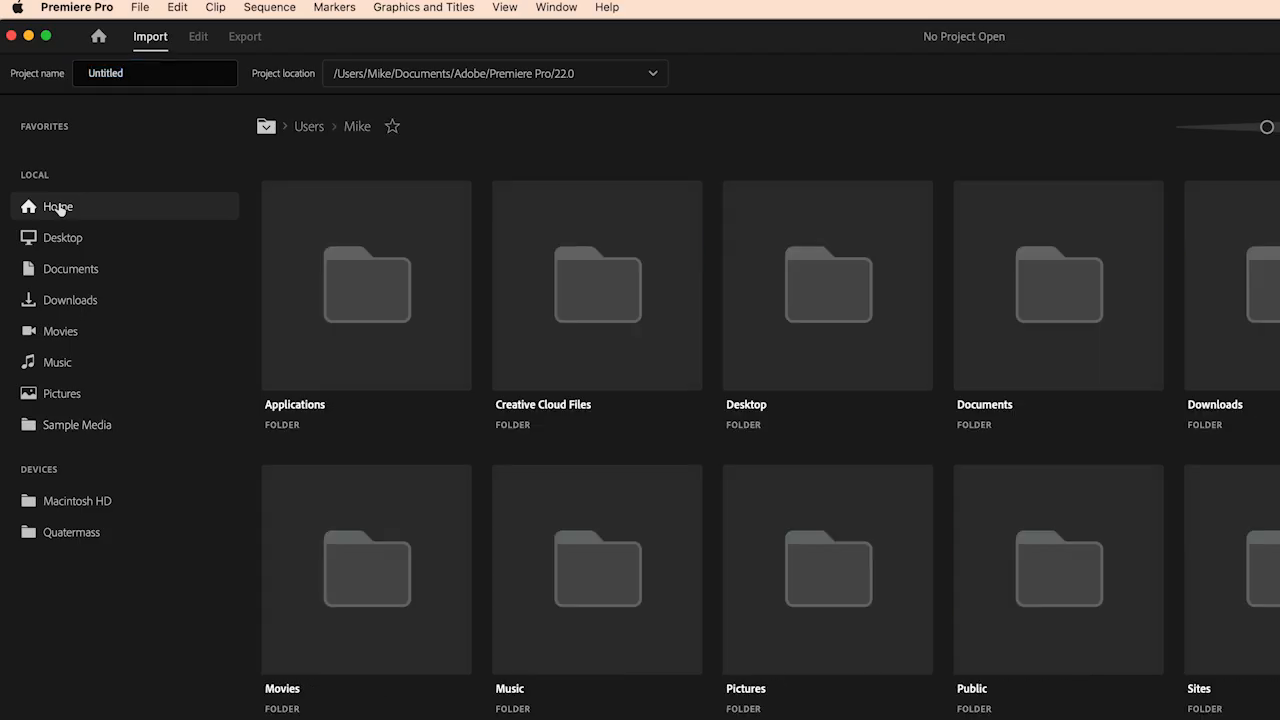
{"action": "left_click", "coordinate": [93, 428]}
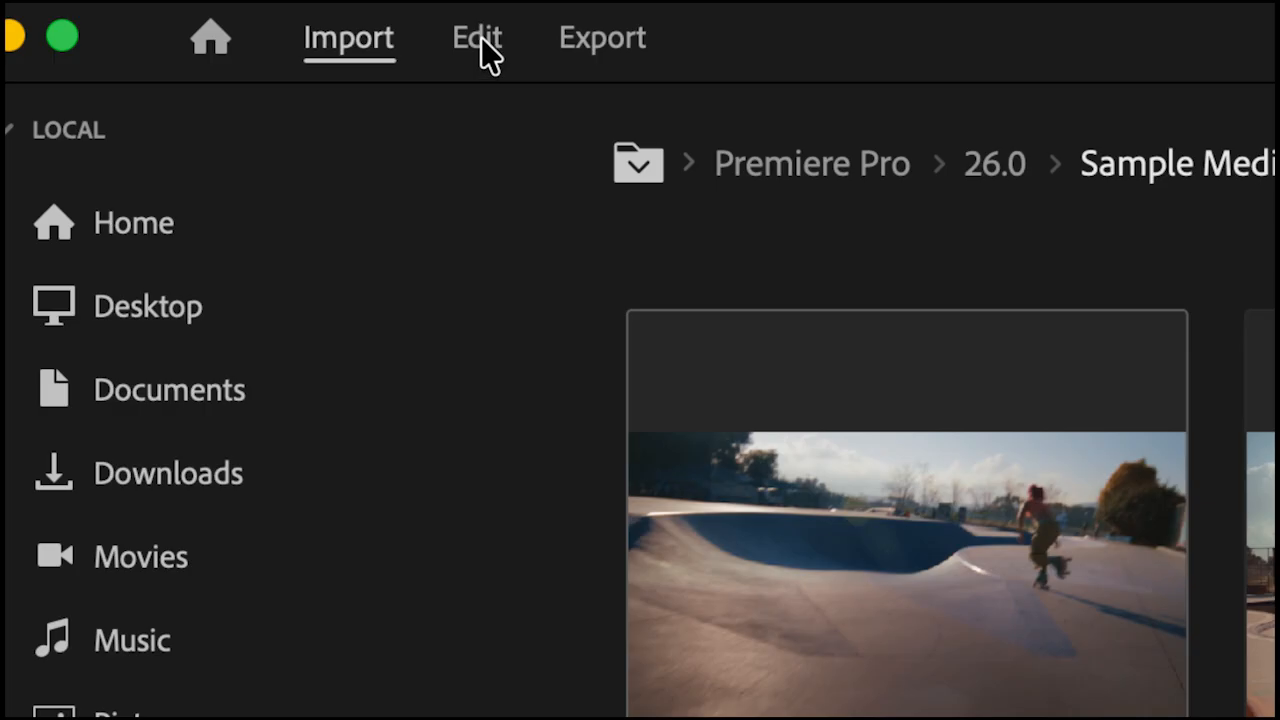
- Go to the Edit page, look through the Premiere Pro tutorials, and switch the workspace to Assembly
{"action": "left_click", "coordinate": [478, 38]}
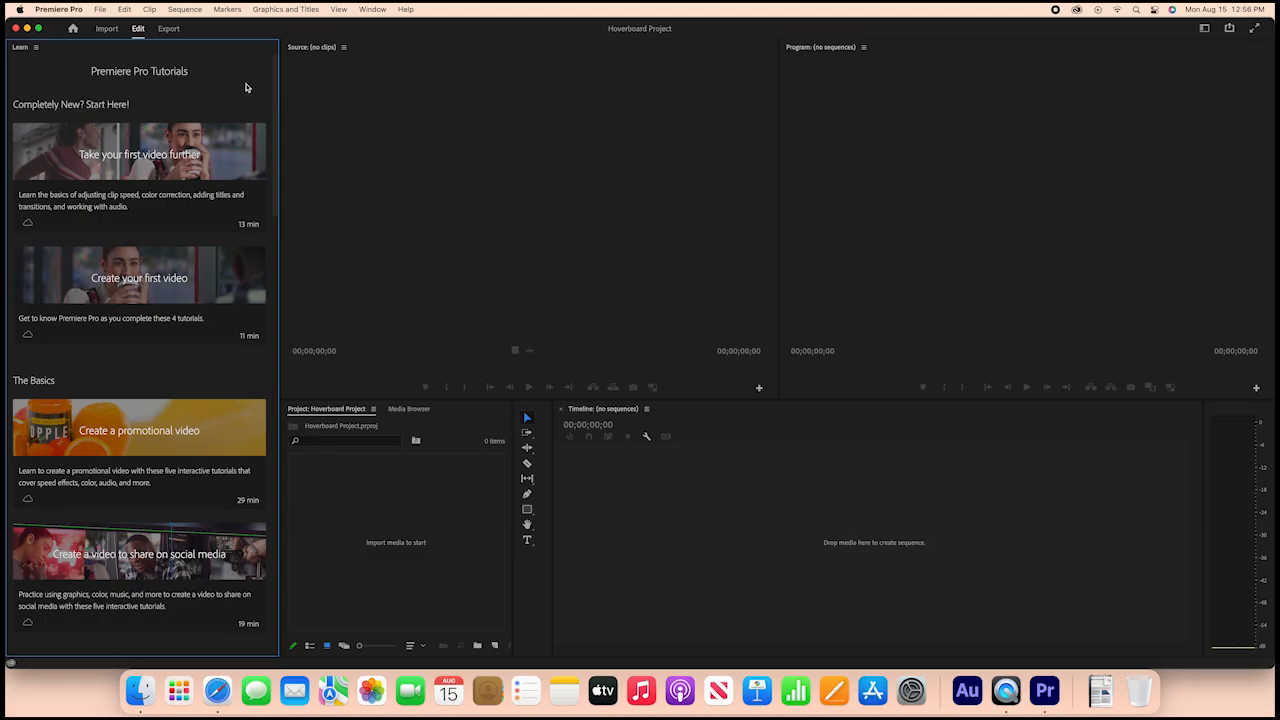
{"action": "scroll", "coordinate": [240, 77], "scroll_direction": "down", "scroll_amount": 10}
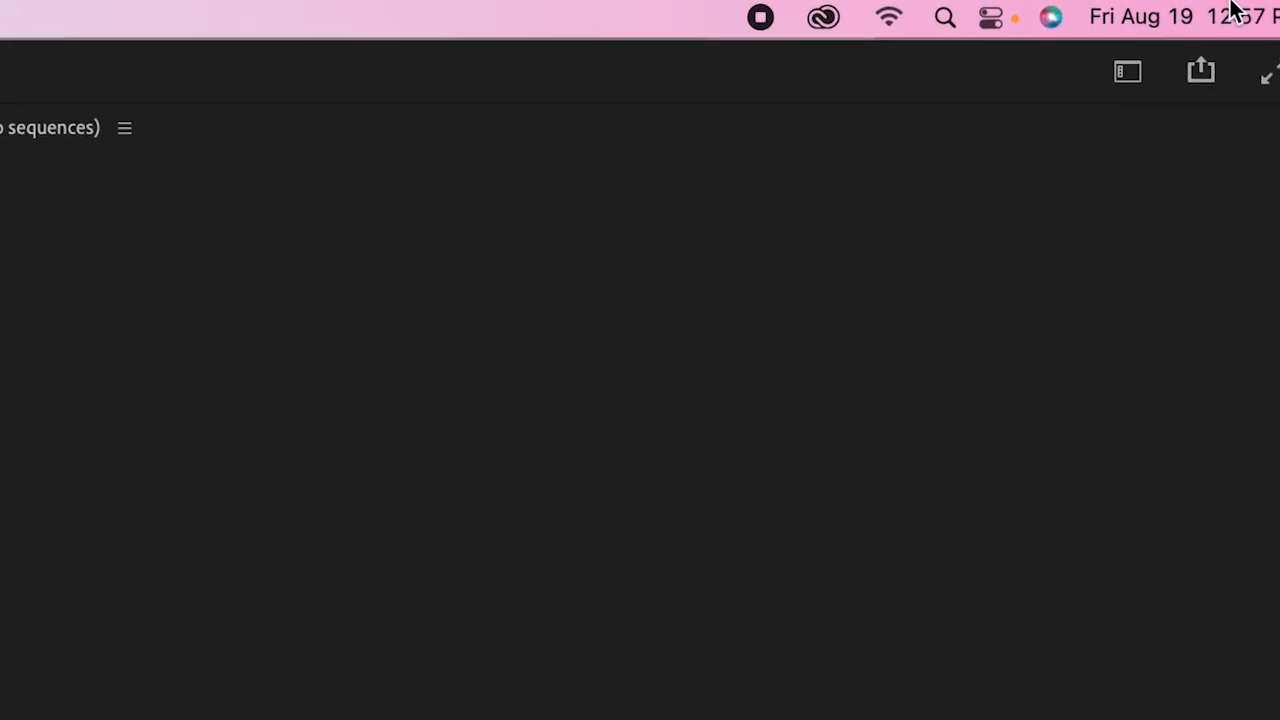
{"action": "left_click", "coordinate": [1129, 75]}
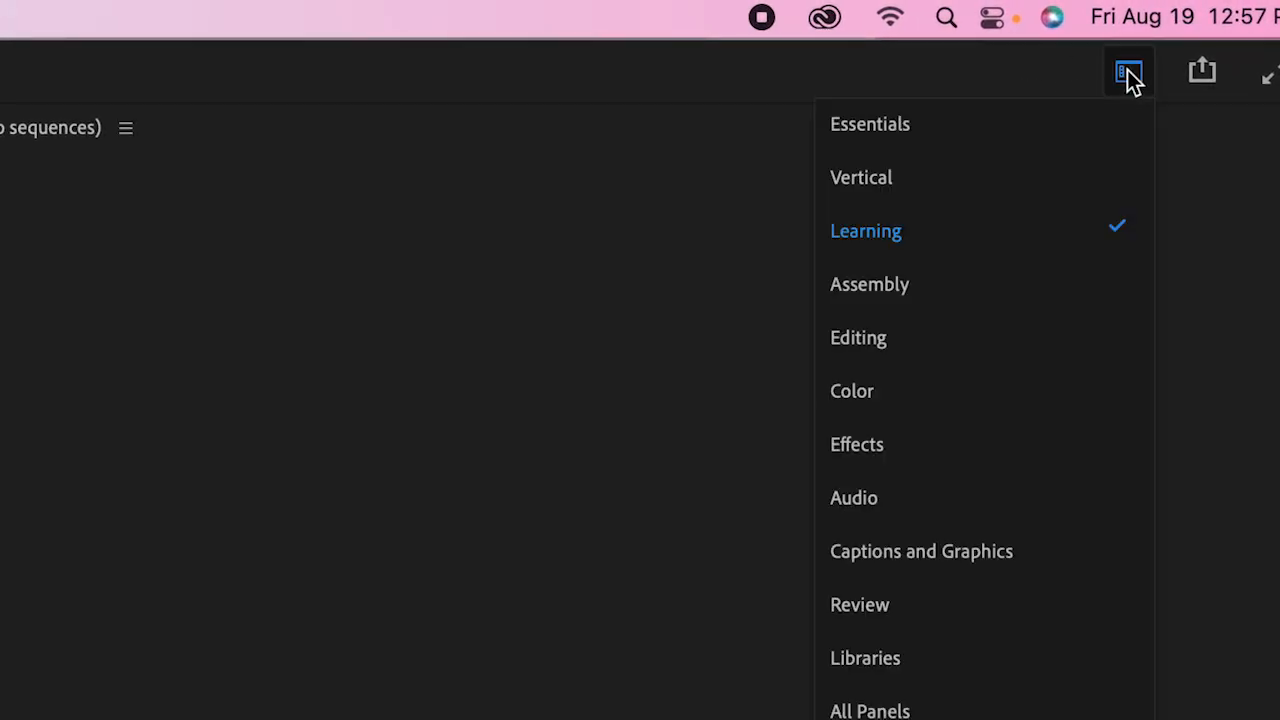
{"action": "left_click", "coordinate": [896, 285]}
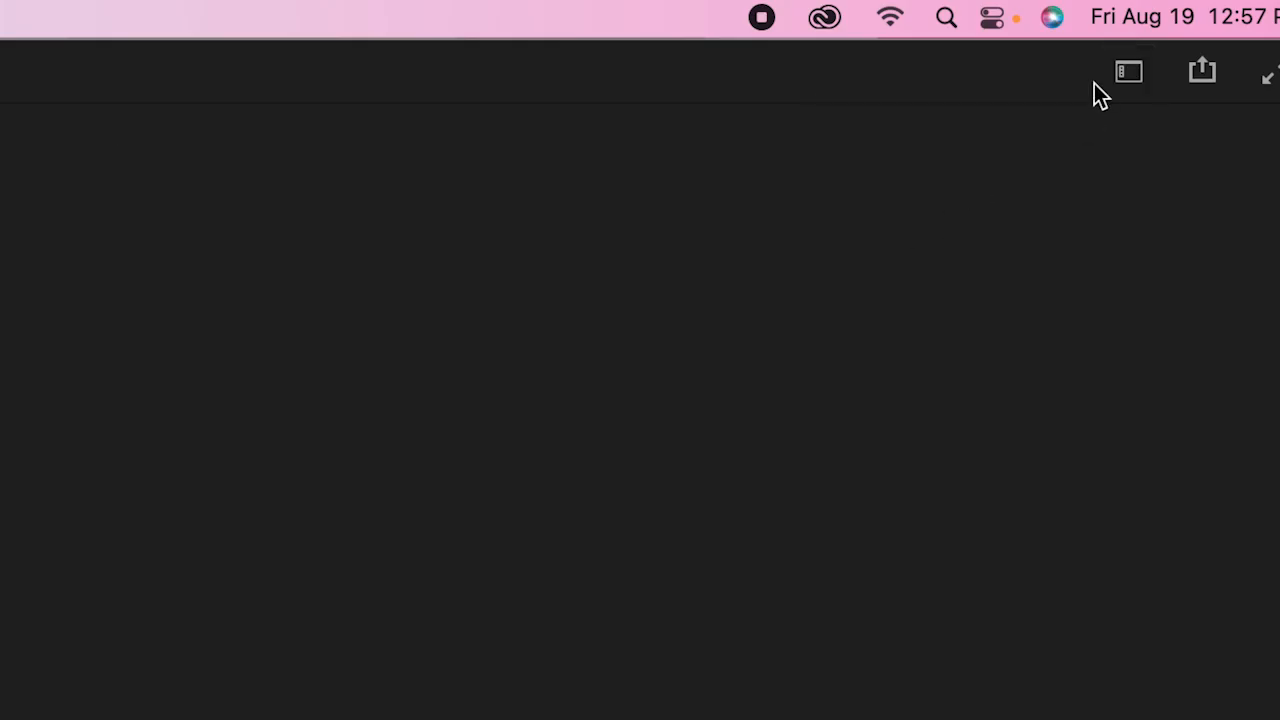
{"action": "left_click", "coordinate": [1128, 72]}
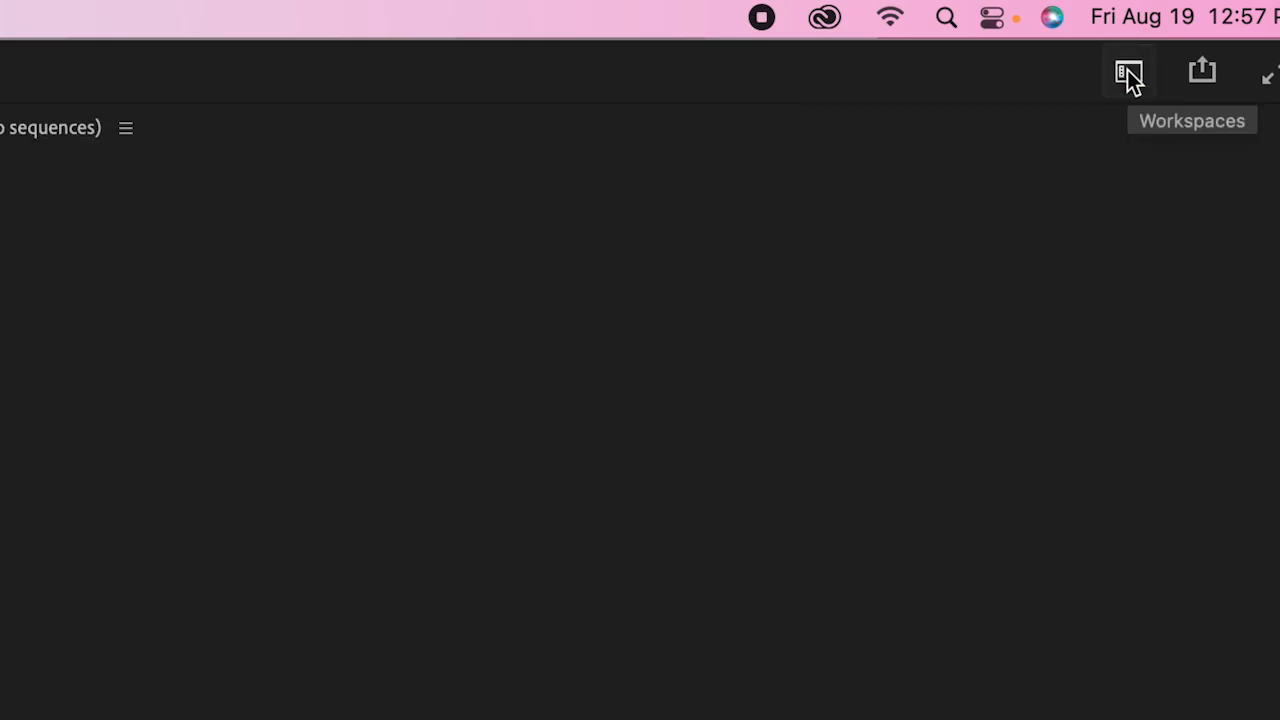
{"action": "left_click", "coordinate": [1128, 71]}
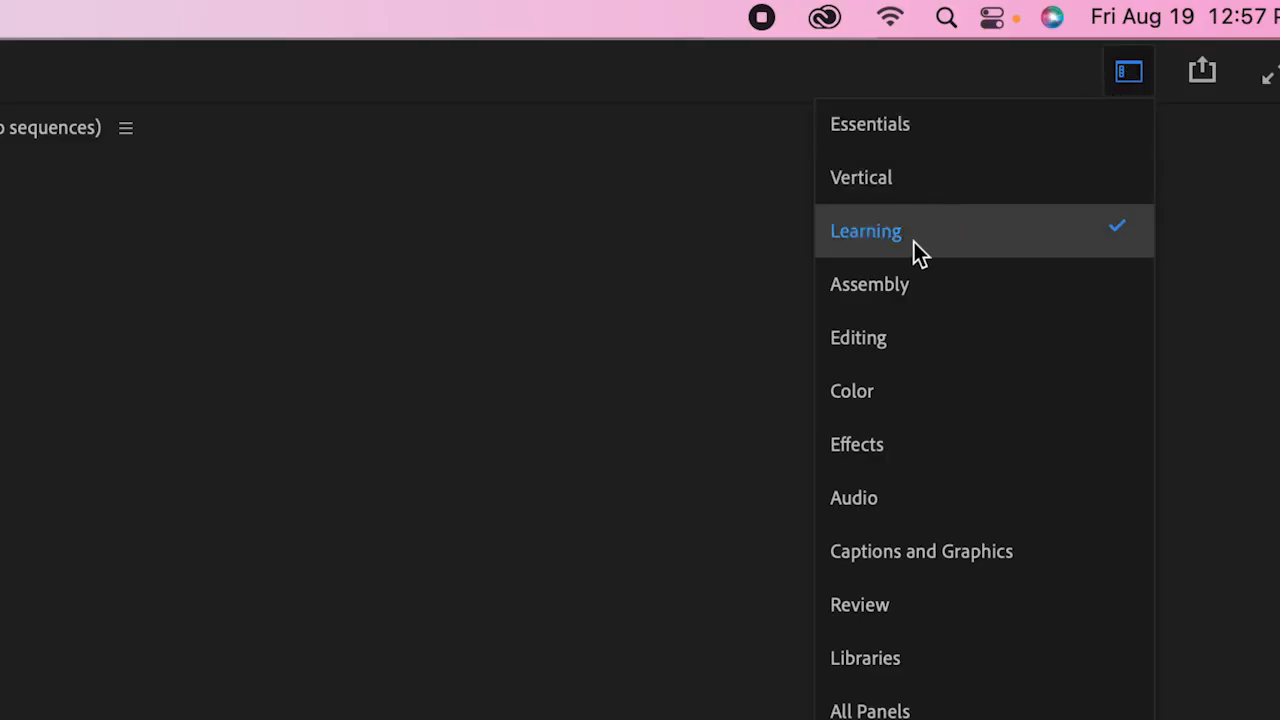
{"action": "left_click", "coordinate": [896, 286]}
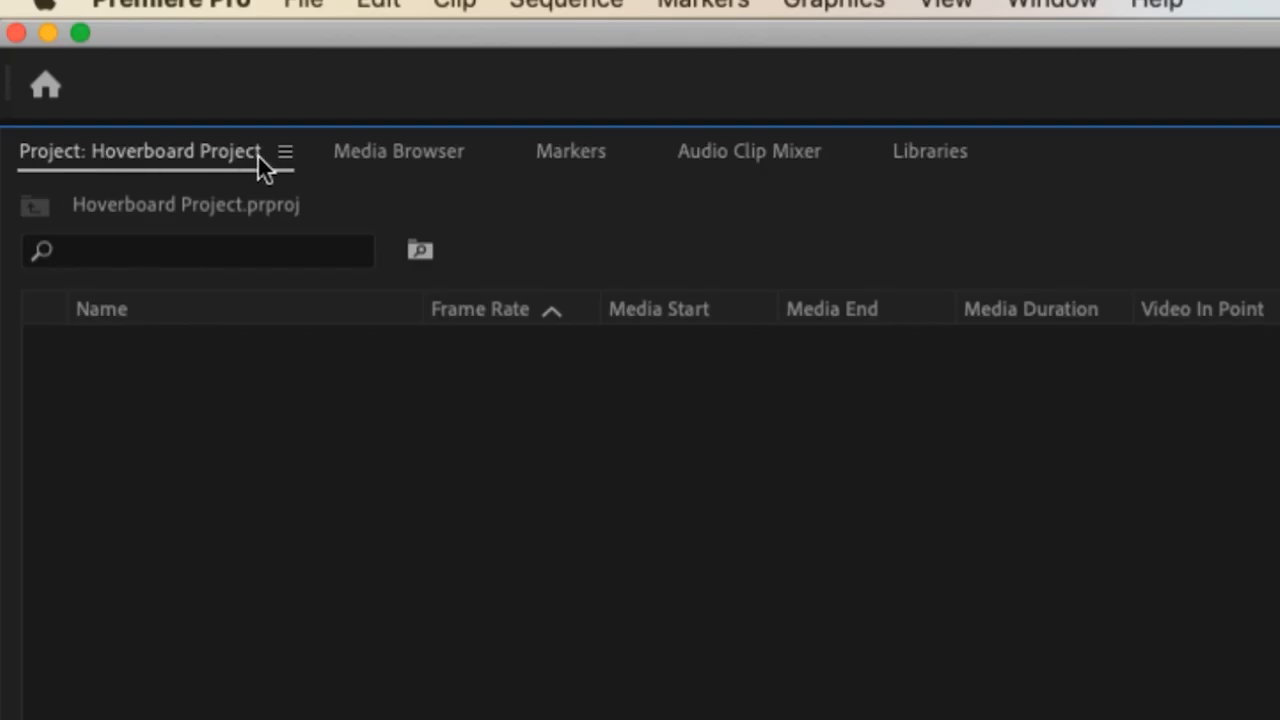
- View the Media Browser, Markers, Audio Clip Mixer and Libraries panels, return to the Project panel, and activate the Program monitor
{"action": "left_click", "coordinate": [440, 151]}
{"action": "left_click", "coordinate": [571, 151]}
{"action": "left_click", "coordinate": [750, 151]}
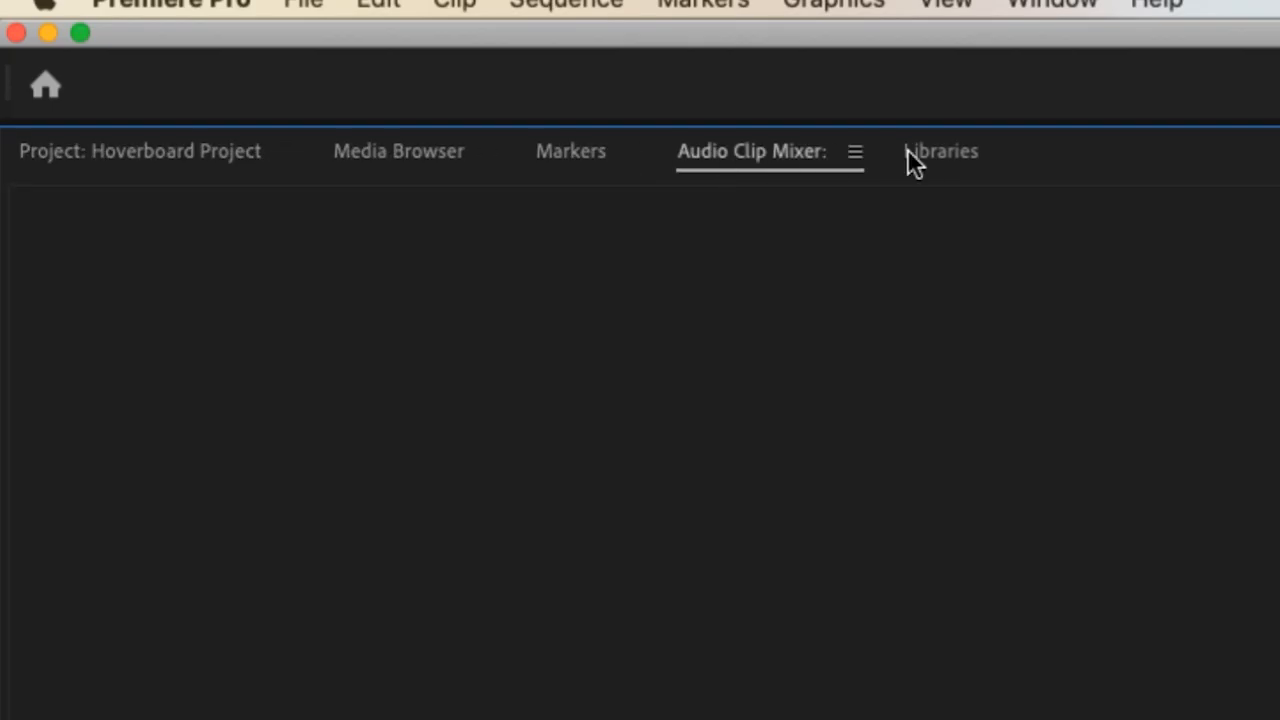
{"action": "left_click", "coordinate": [930, 151]}
{"action": "left_click", "coordinate": [196, 155]}
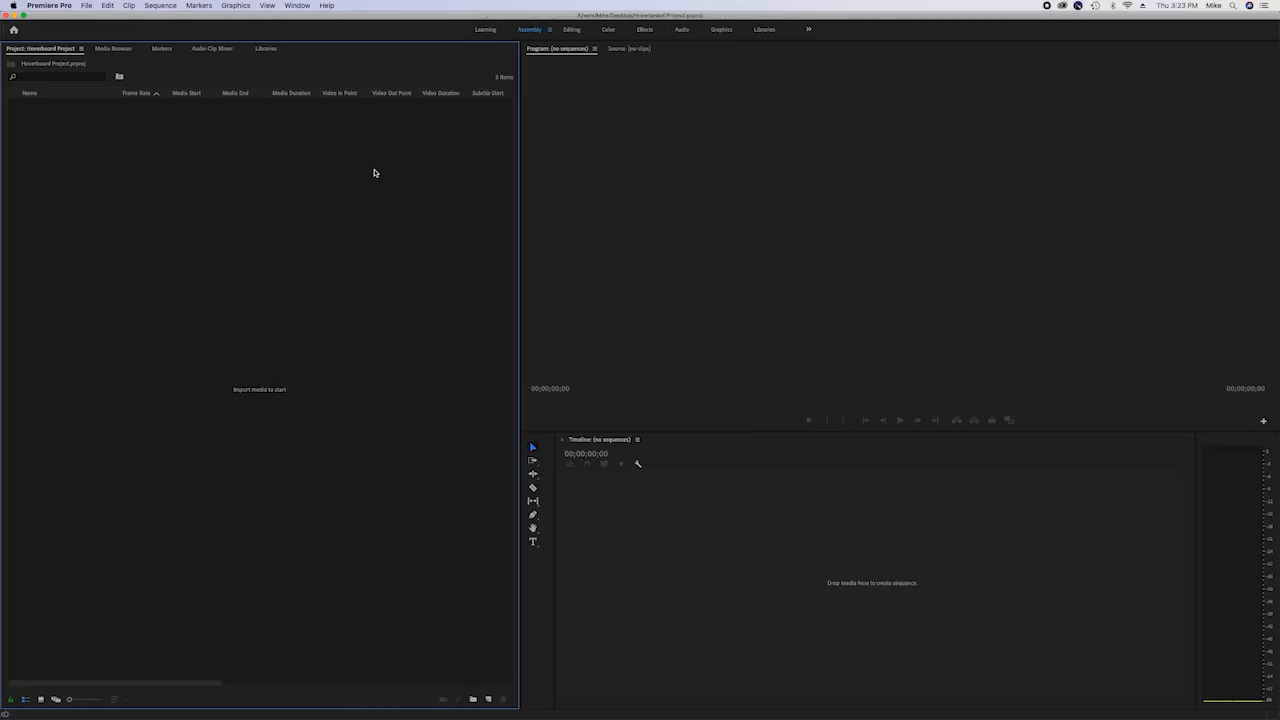
{"action": "left_click", "coordinate": [659, 168]}
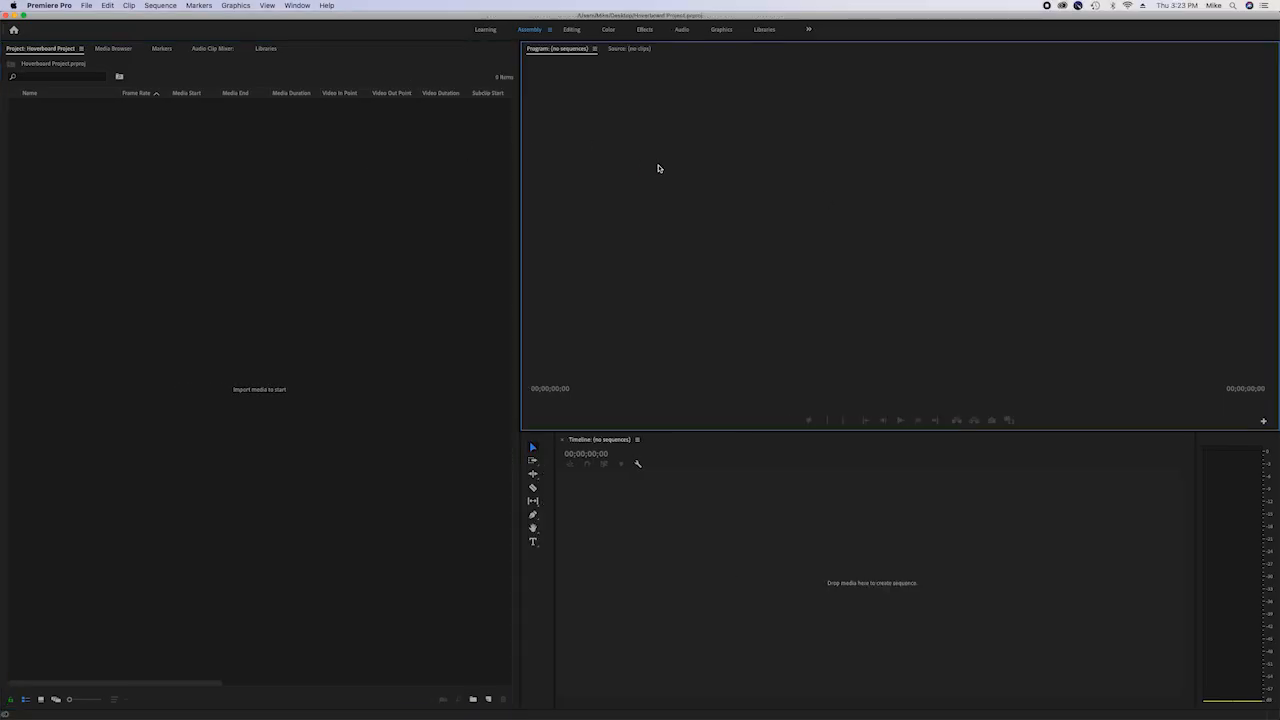
- Activate the Timeline, Project, Tools and Program panels in turn, finishing with the Timeline and the Project panel
{"action": "left_click", "coordinate": [861, 453]}
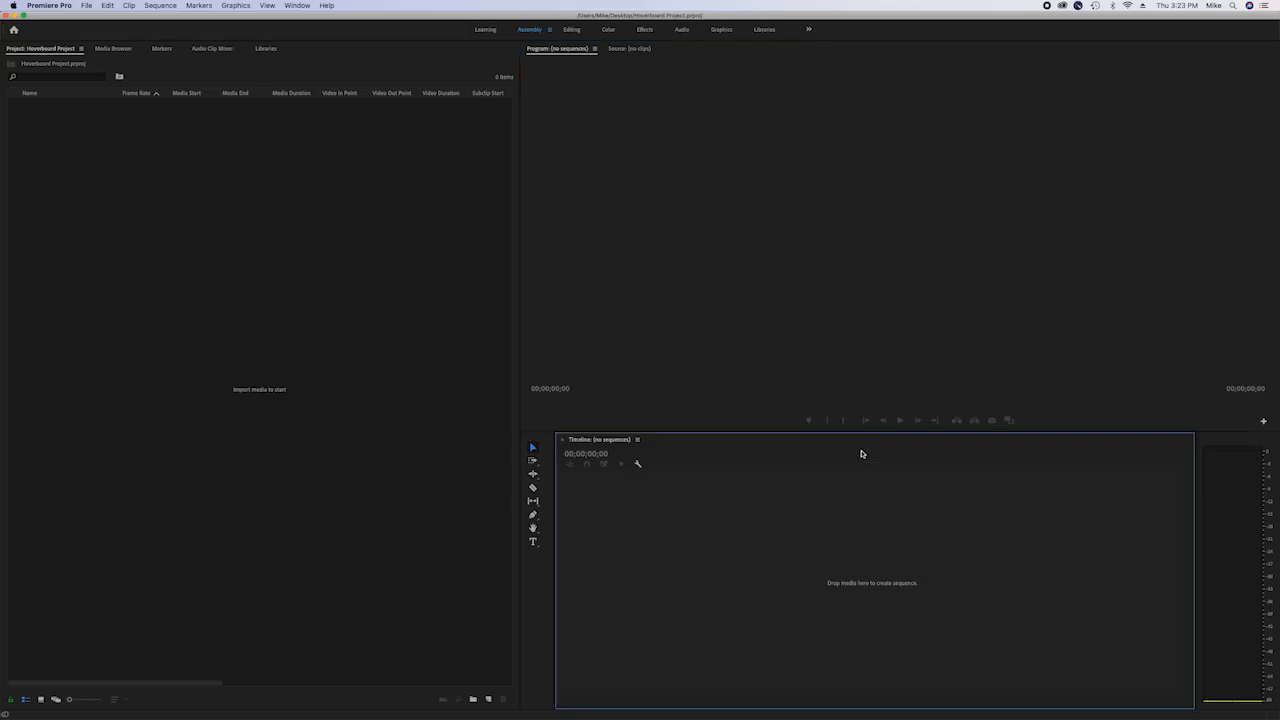
{"action": "left_click", "coordinate": [350, 435]}
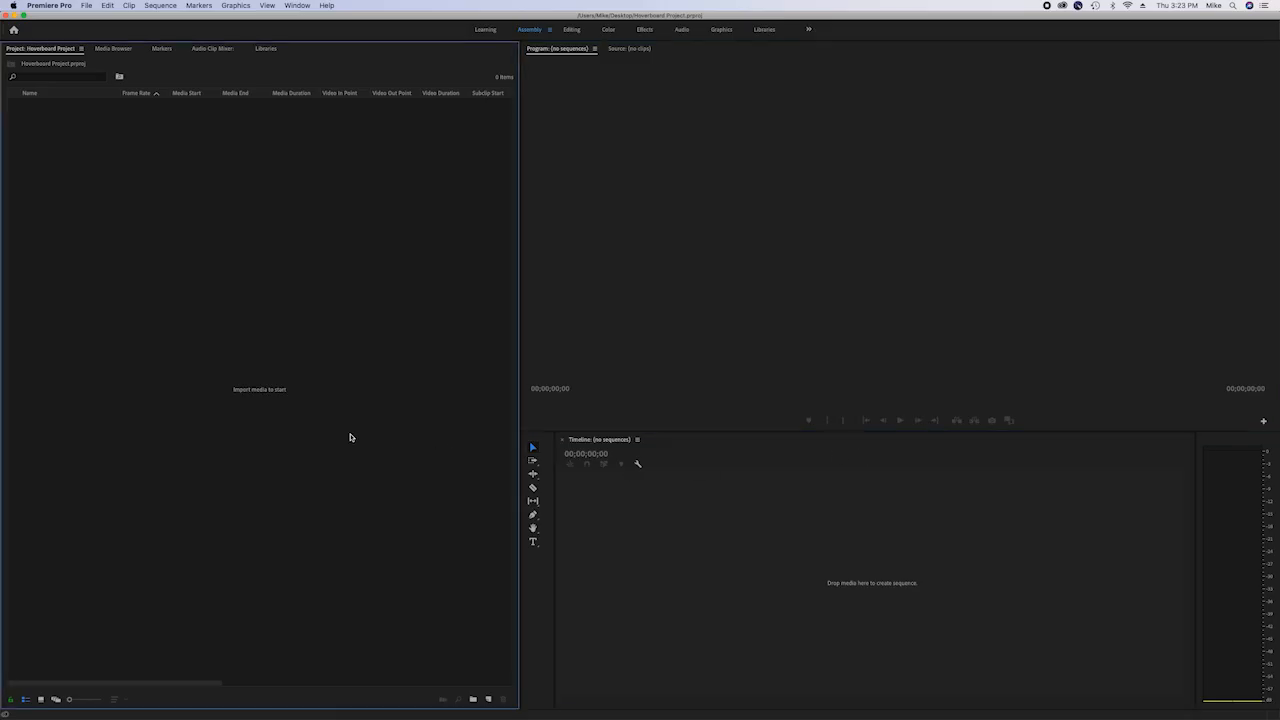
{"action": "left_click", "coordinate": [530, 583]}
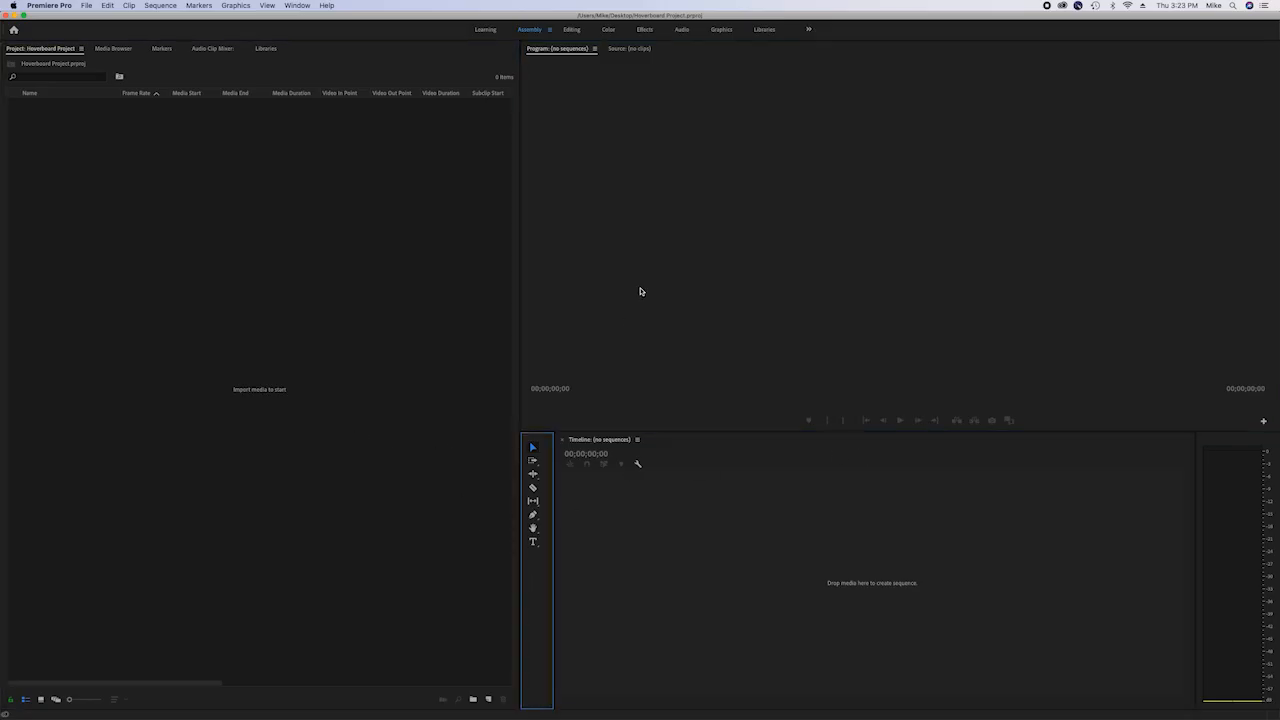
{"action": "left_click", "coordinate": [689, 189]}
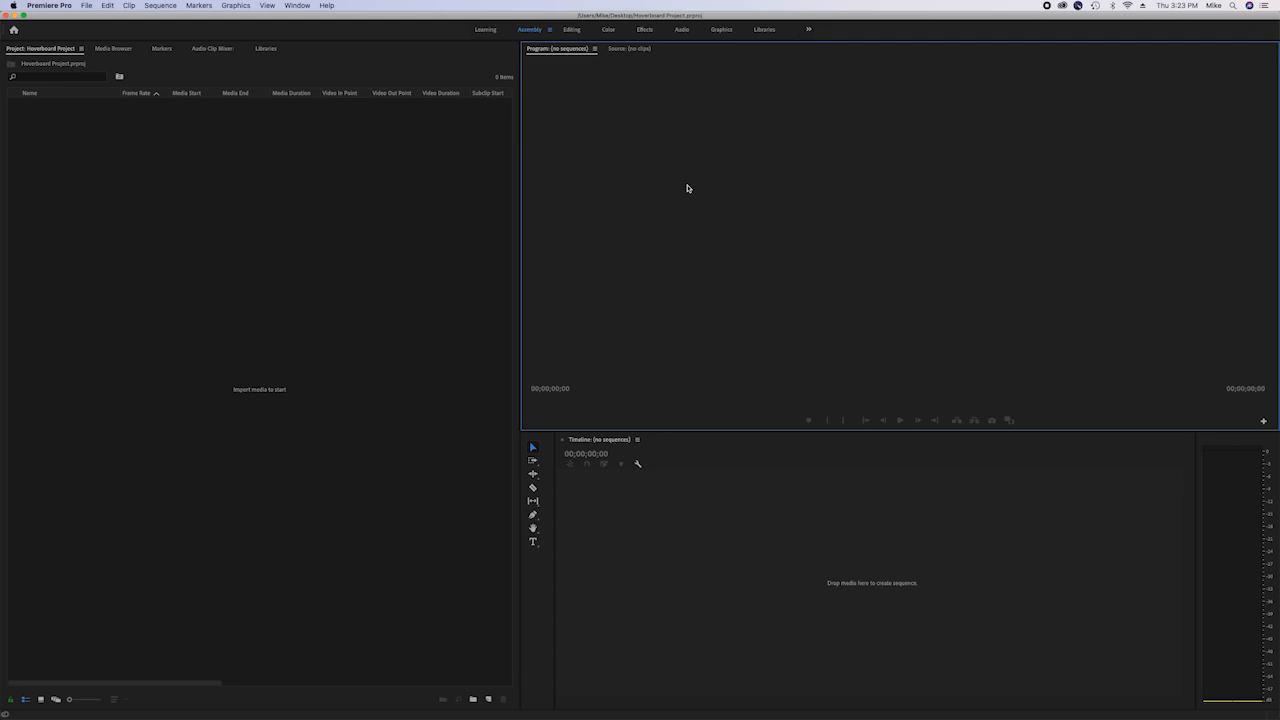
{"action": "left_click", "coordinate": [800, 452]}
{"action": "left_click", "coordinate": [344, 238]}
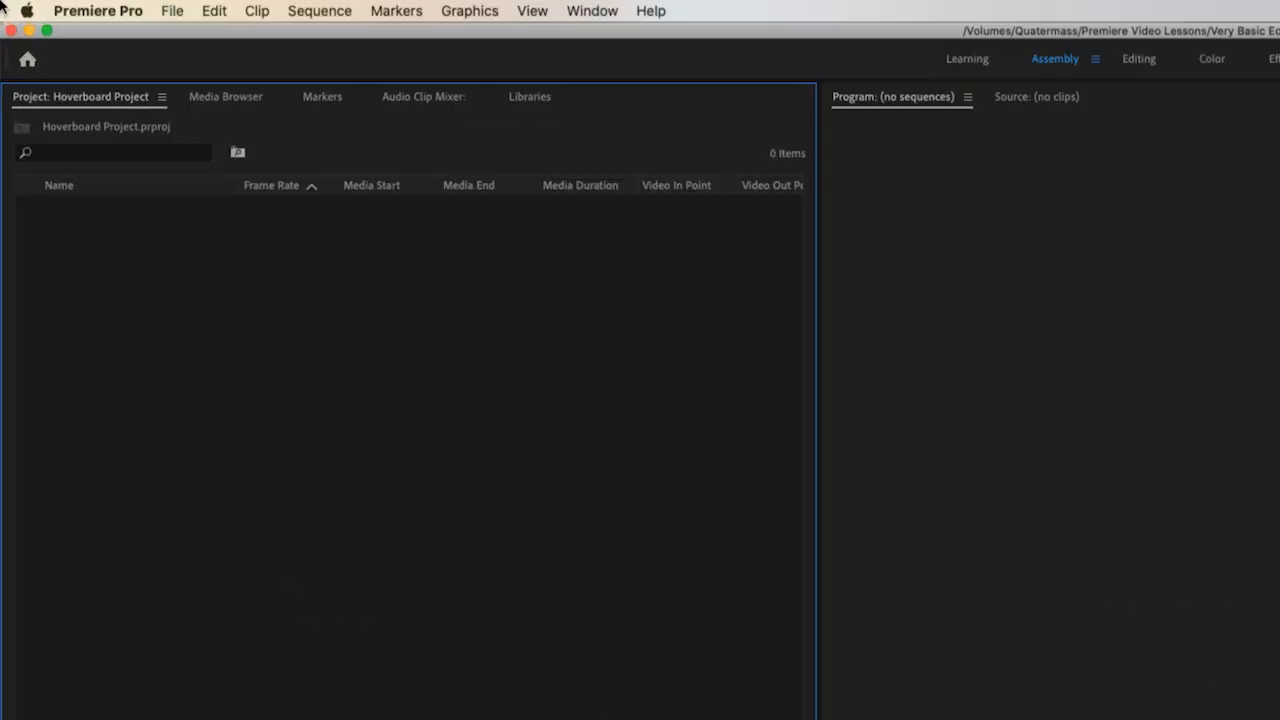
- Start importing media into the project and bring up the file chooser at the Source Files folder
{"action": "left_click", "coordinate": [175, 13]}
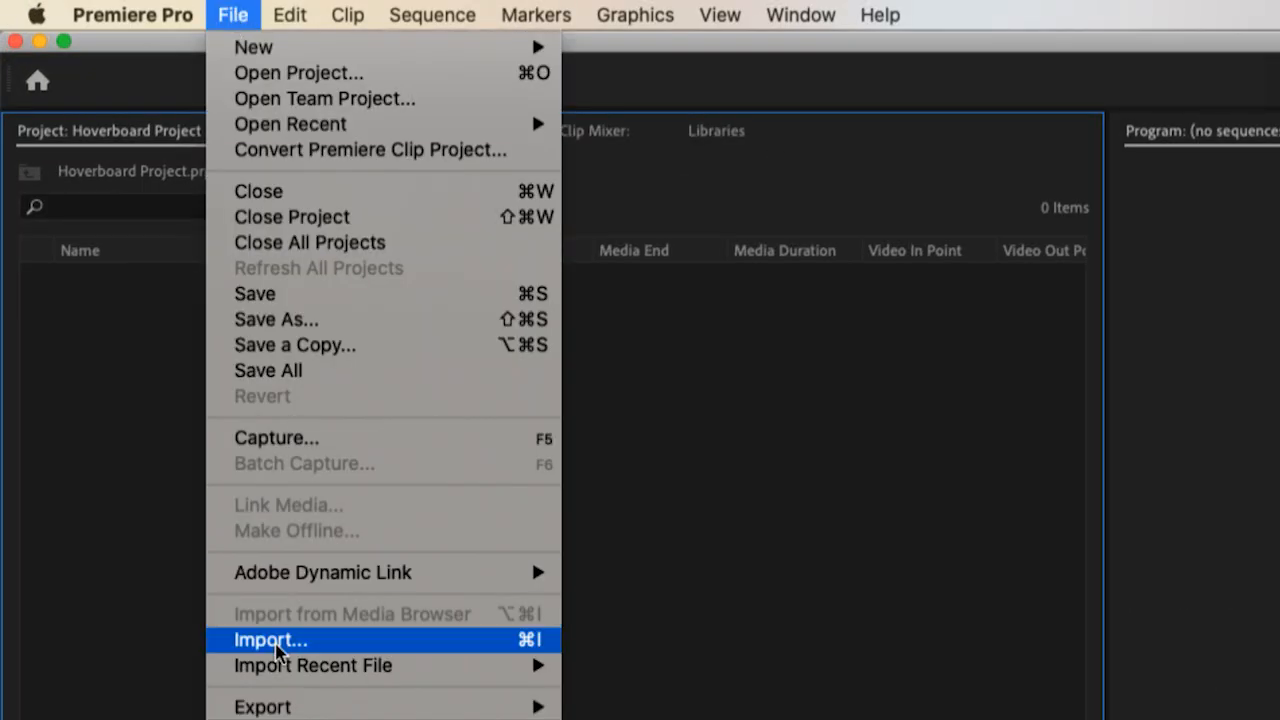
{"action": "left_click", "coordinate": [277, 645]}
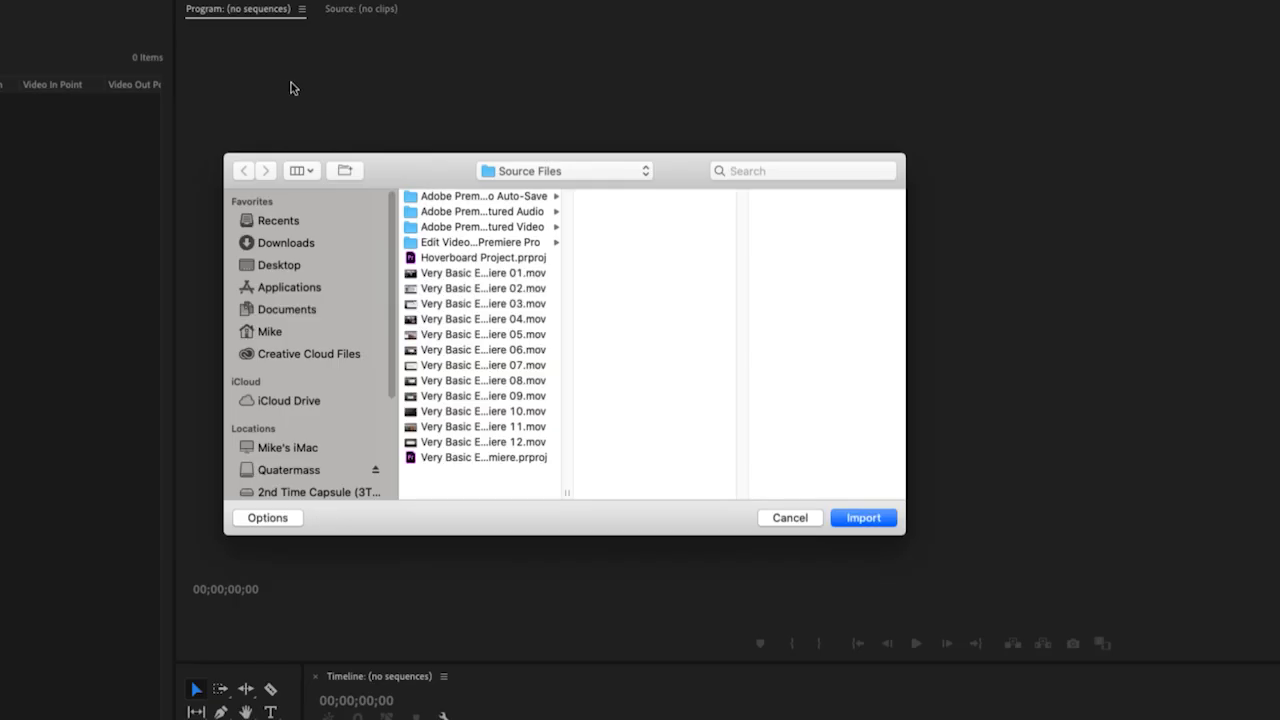
{"action": "left_click_drag", "start_coordinate": [420, 171], "coordinate": [446, 174]}
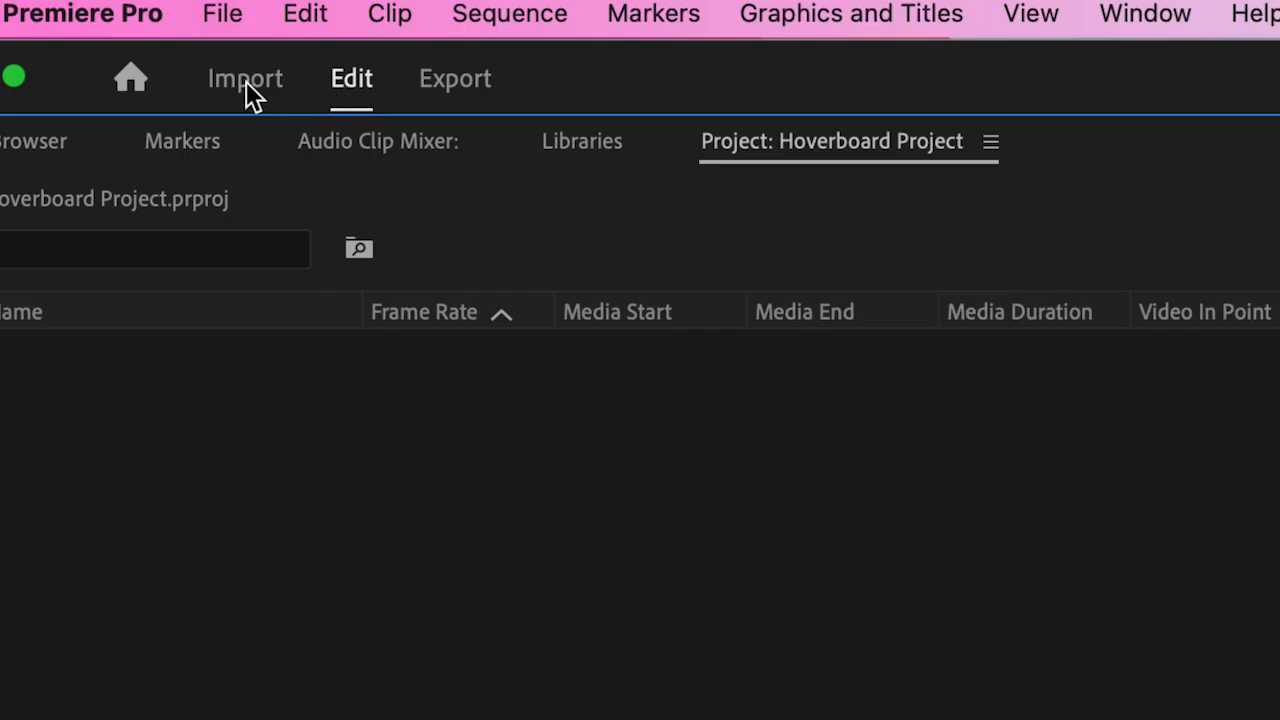
- Start a media import from the Edit page and show the contents of the Music Video Source Files folder
{"action": "left_click", "coordinate": [223, 22]}
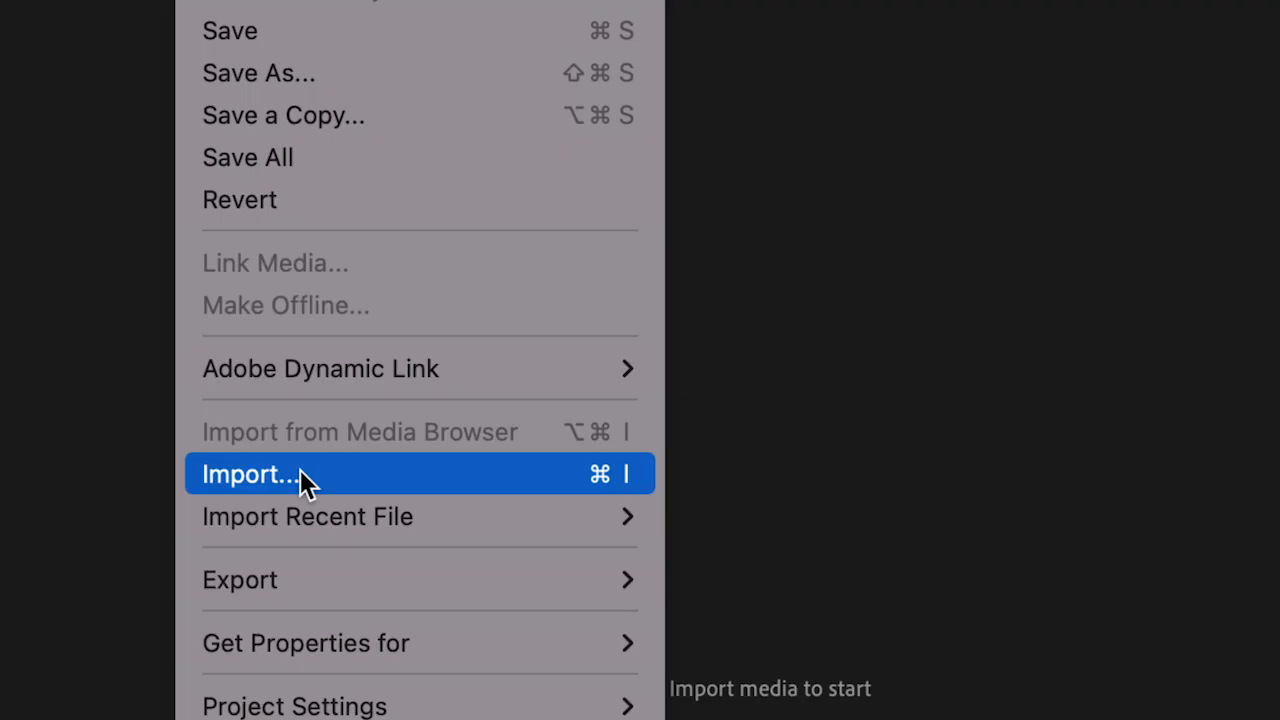
{"action": "left_click", "coordinate": [229, 22]}
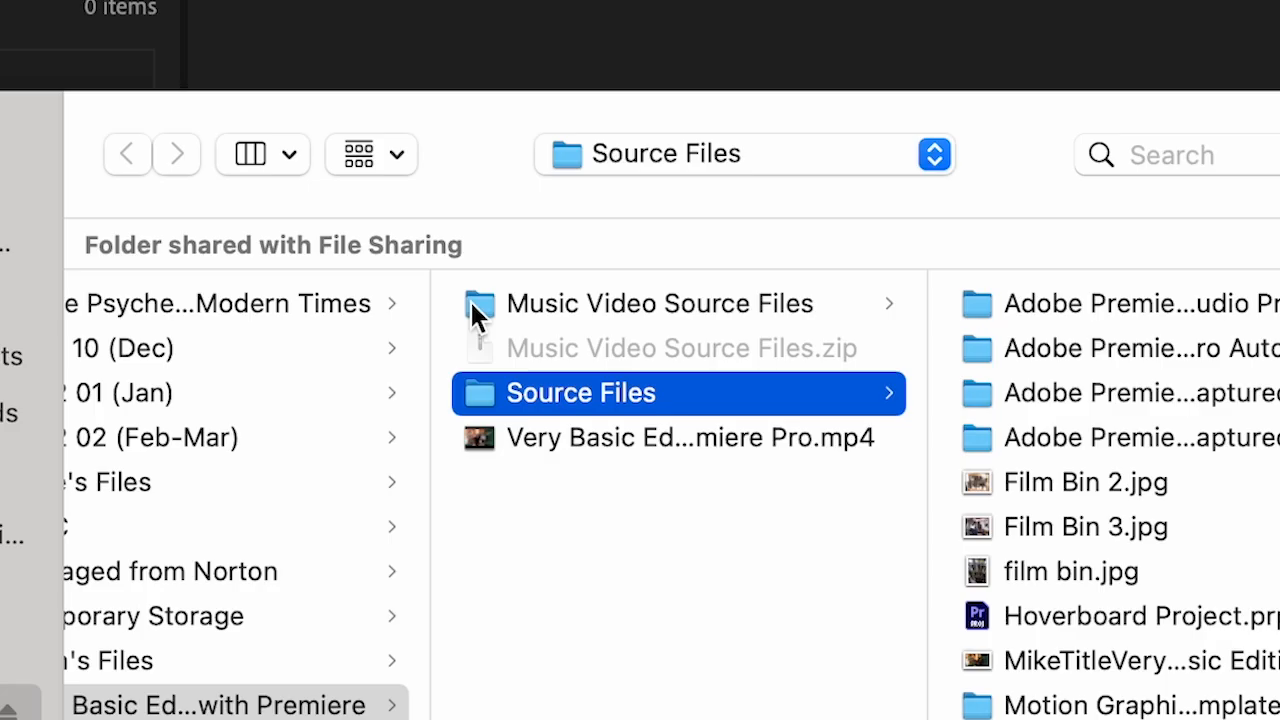
{"action": "left_click", "coordinate": [473, 305]}
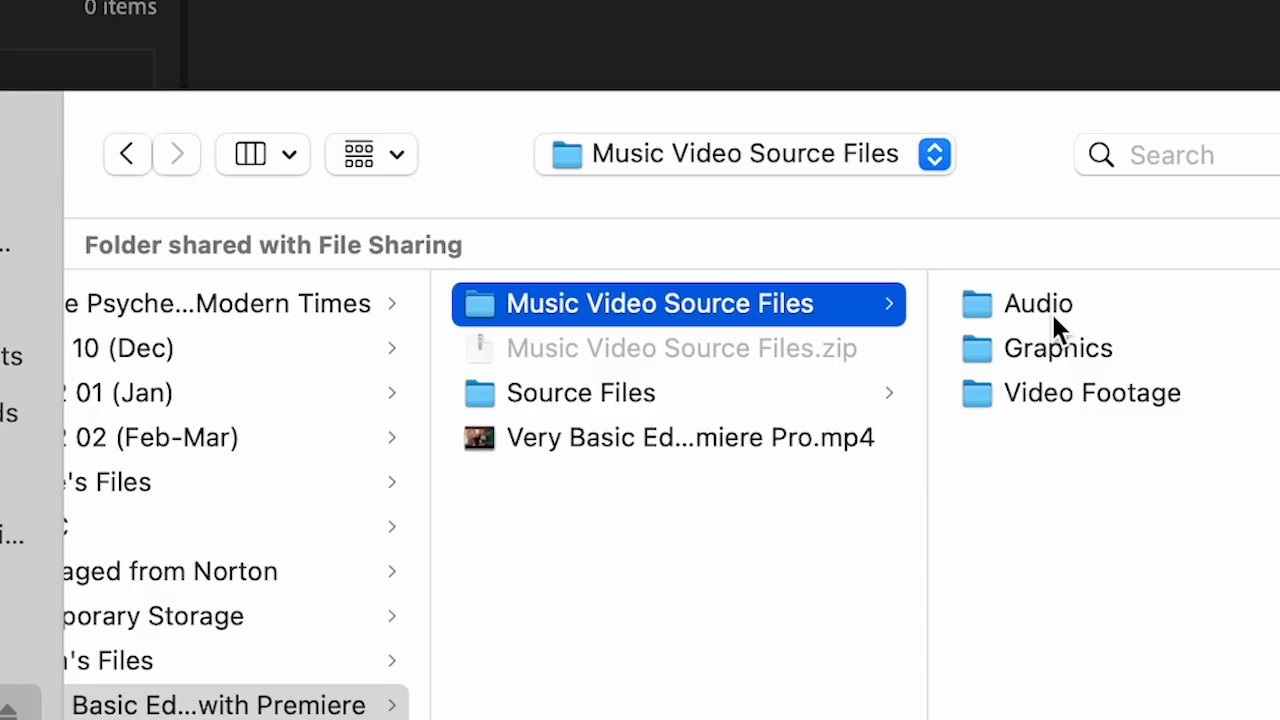
{"action": "scroll", "coordinate": [1059, 483], "scroll_direction": "left", "scroll_amount": 3}
{"action": "scroll", "coordinate": [1059, 484], "scroll_direction": "right", "scroll_amount": 3}
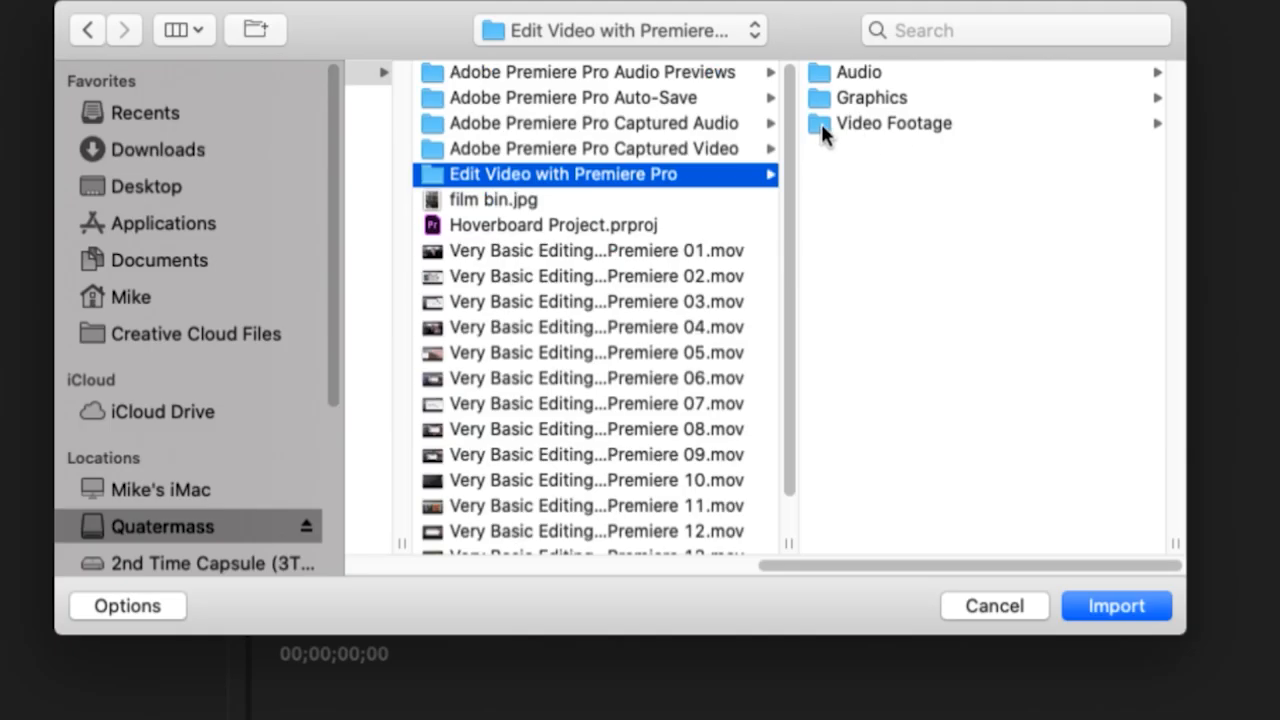
- Look through the Video Footage, Audio and Graphics folders in the import dialog and return to their parent folder
{"action": "left_click", "coordinate": [821, 123]}
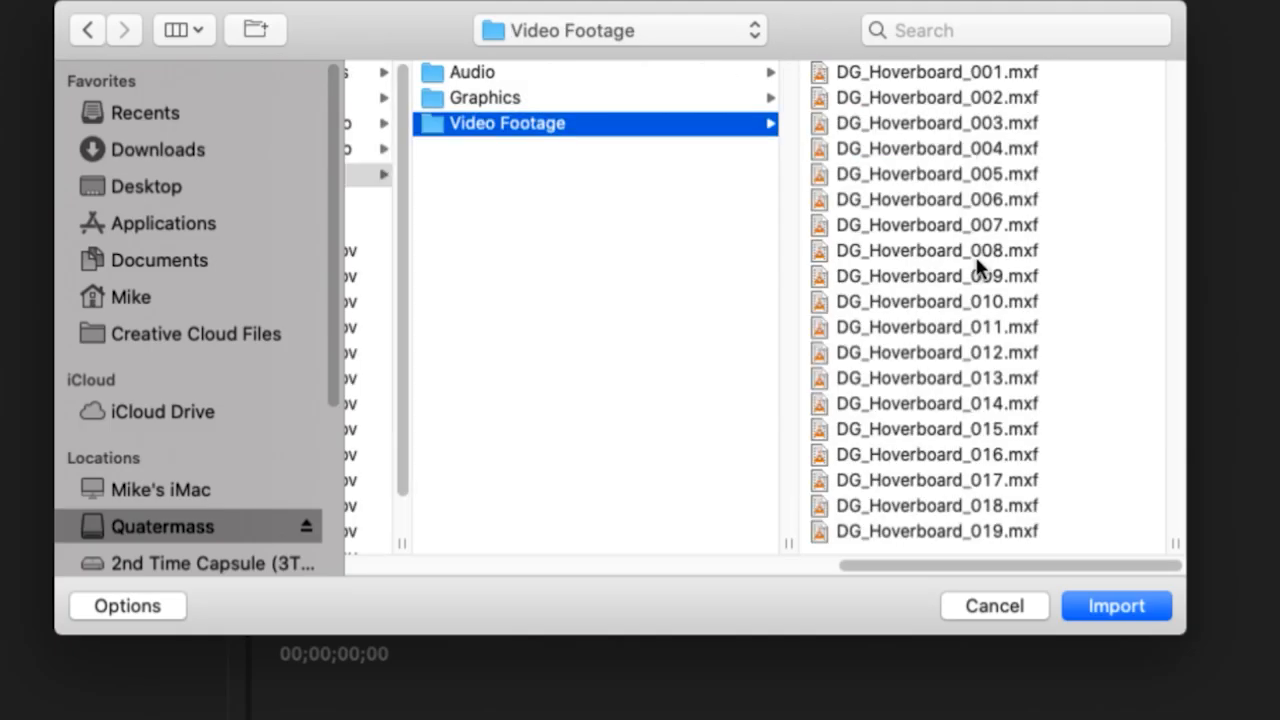
{"action": "left_click", "coordinate": [430, 70]}
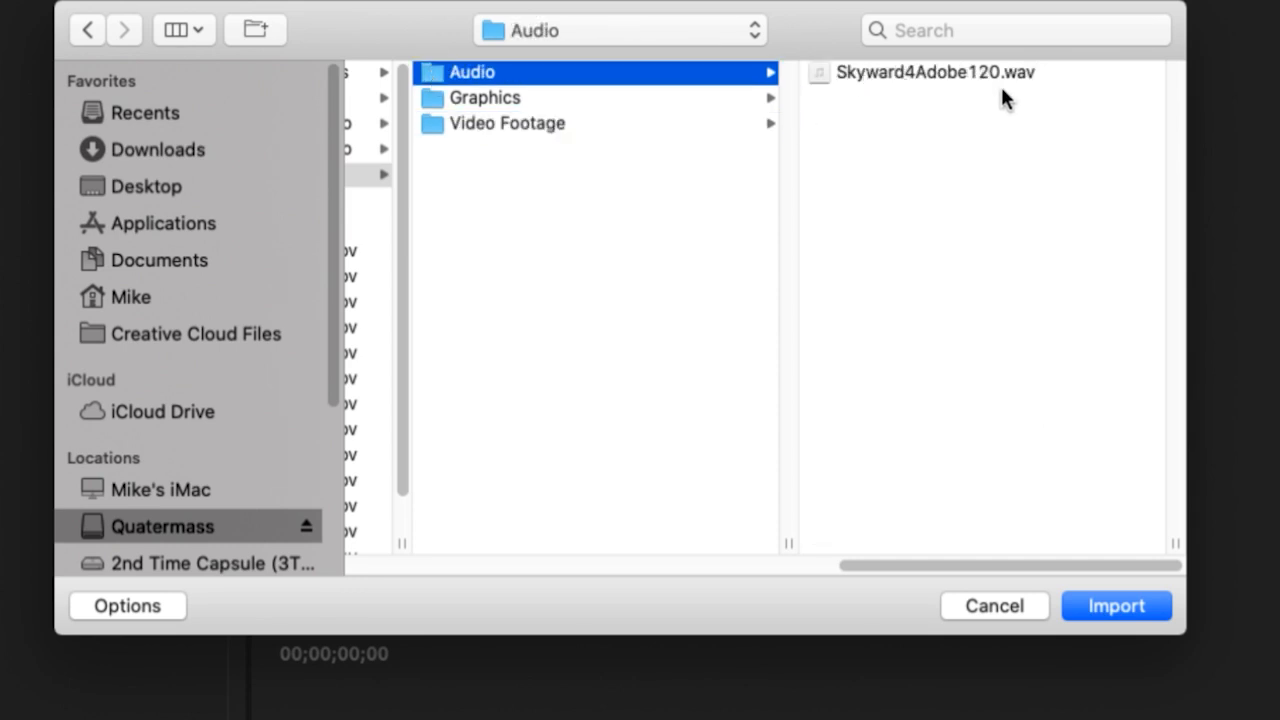
{"action": "left_click", "coordinate": [441, 100]}
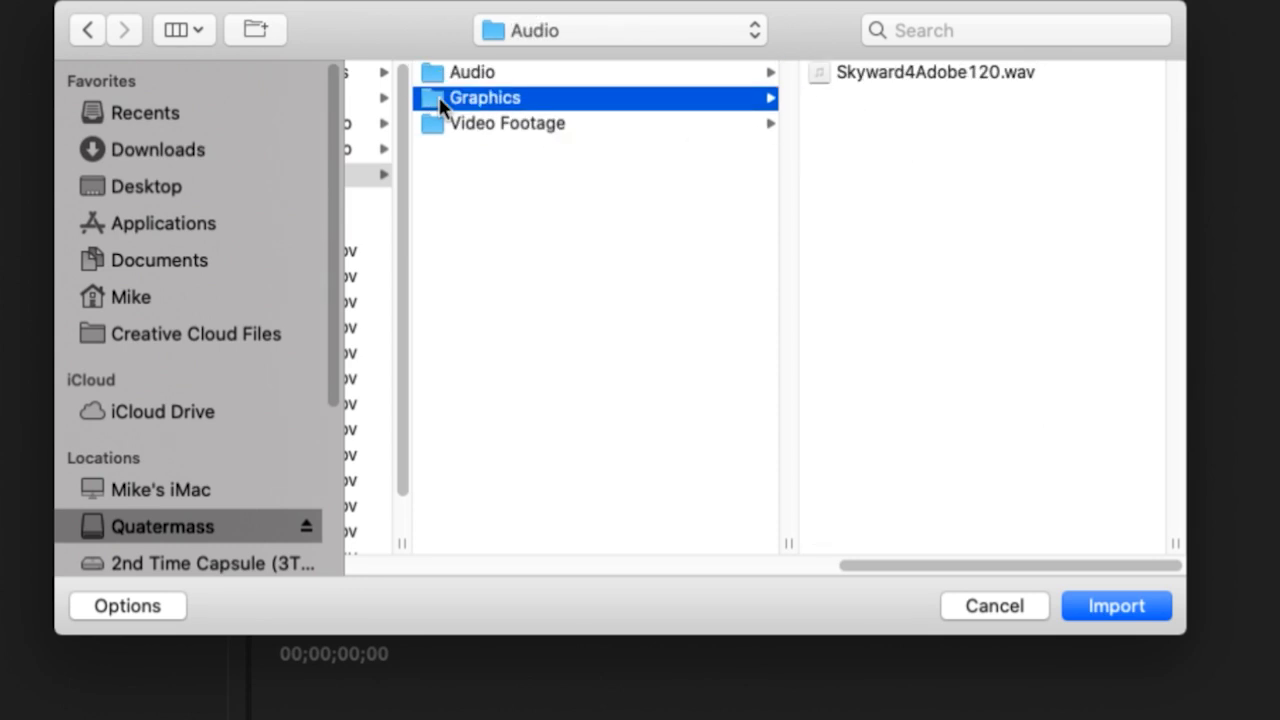
{"action": "left_click", "coordinate": [457, 160]}
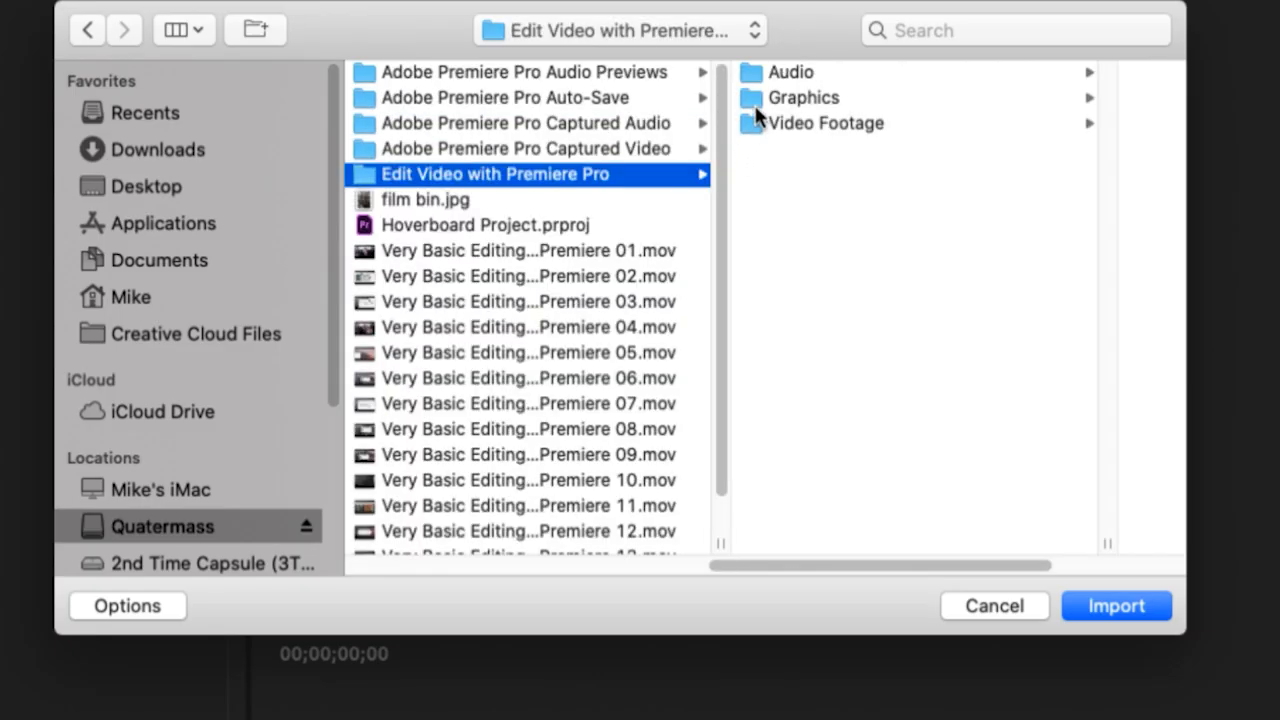
- Select the Audio, Graphics and Video Footage folders together and import them into the project
{"action": "left_click", "coordinate": [756, 71]}
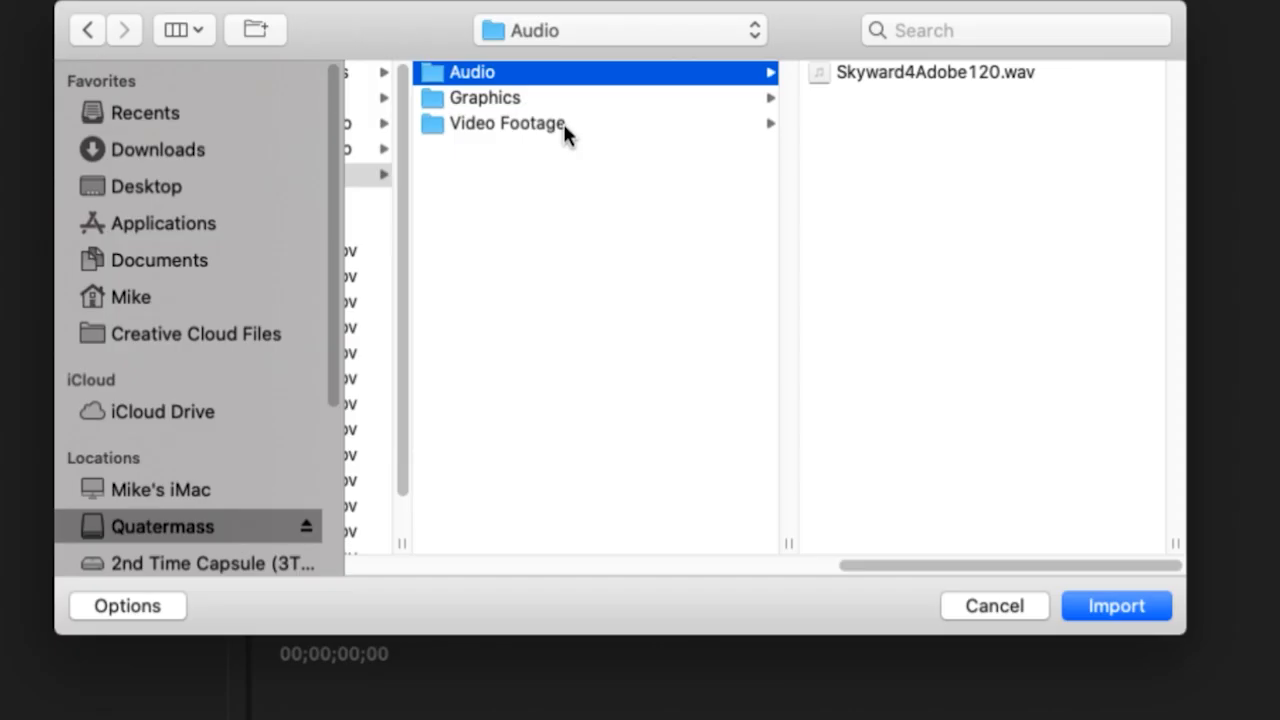
{"action": "left_click", "coordinate": [434, 123], "text": "shift"}
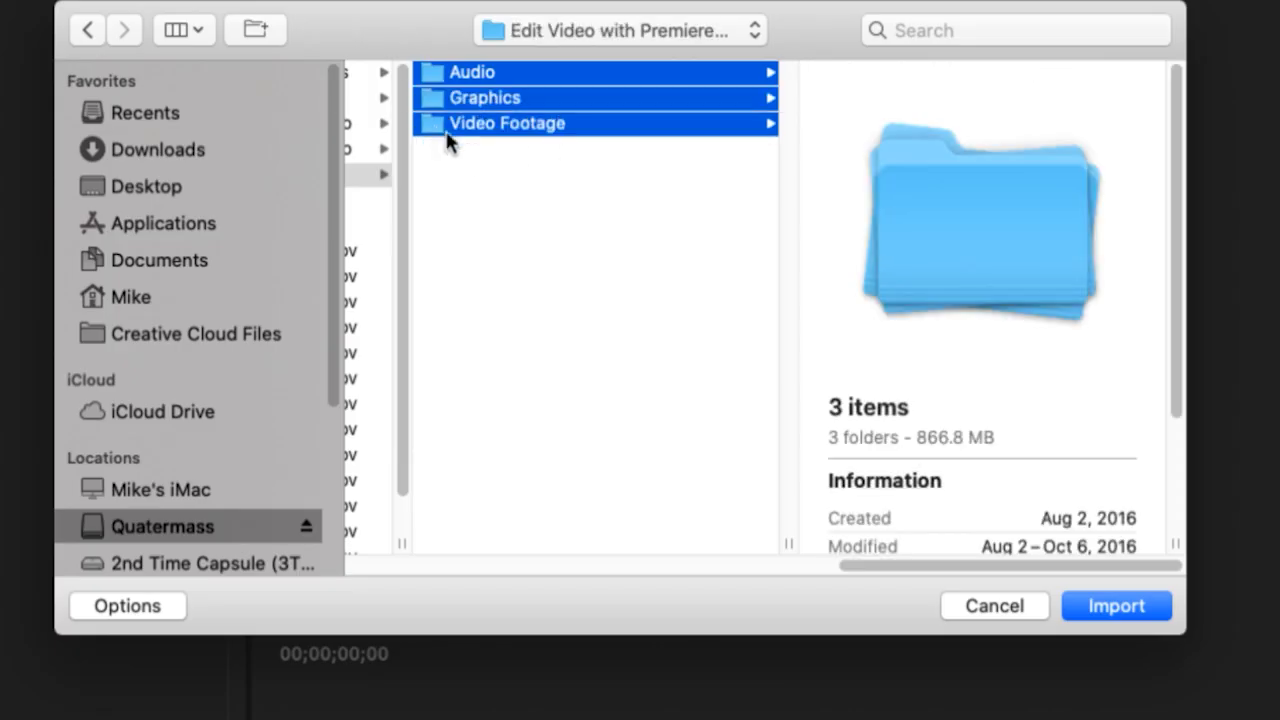
{"action": "left_click", "coordinate": [1118, 606]}
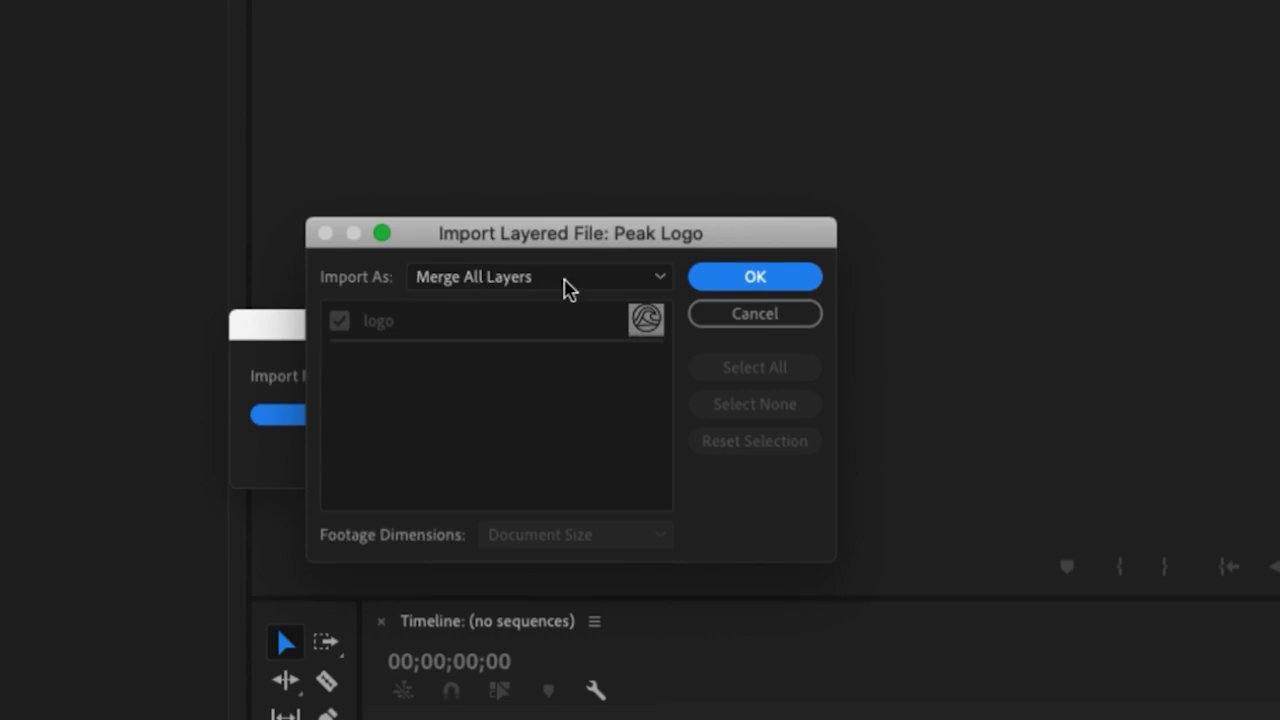
- Import the layered files Peak Logo, Peak Title and logo with the Merge All Layers option
{"action": "left_click", "coordinate": [583, 289]}
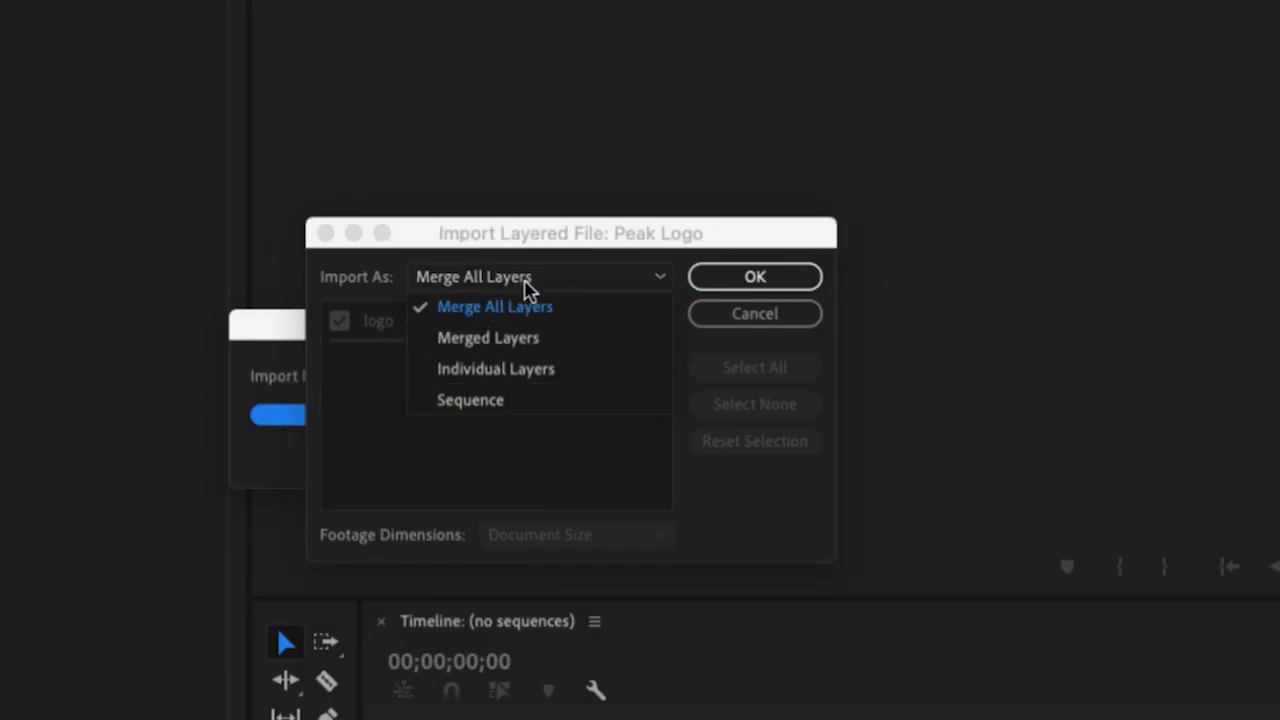
{"action": "left_click", "coordinate": [527, 288]}
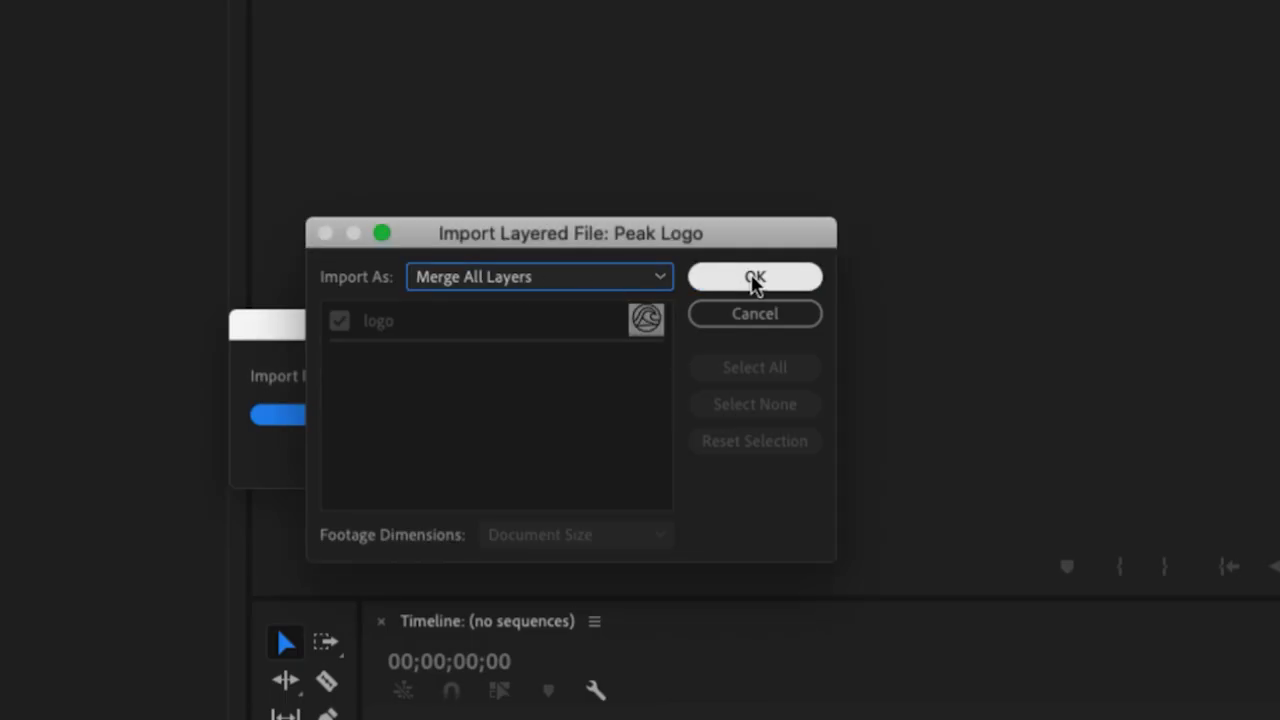
{"action": "left_click", "coordinate": [756, 280]}
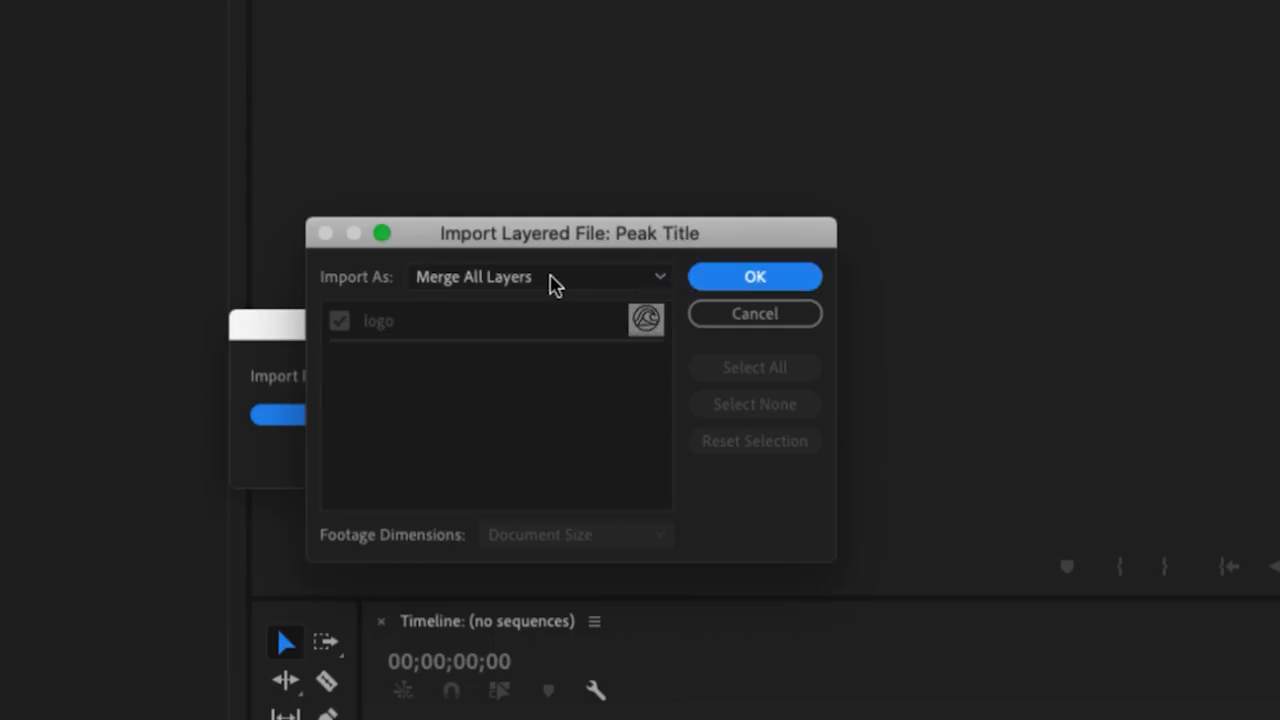
{"action": "left_click", "coordinate": [740, 277]}
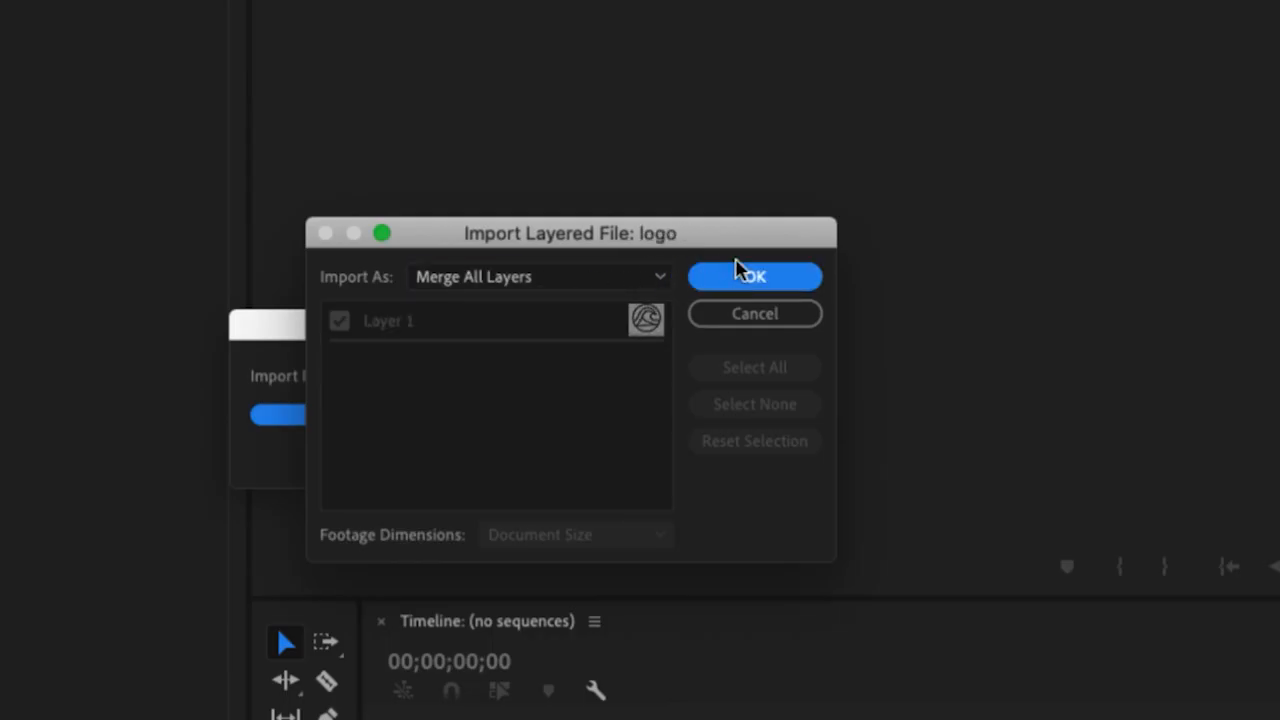
{"action": "left_click", "coordinate": [764, 284]}
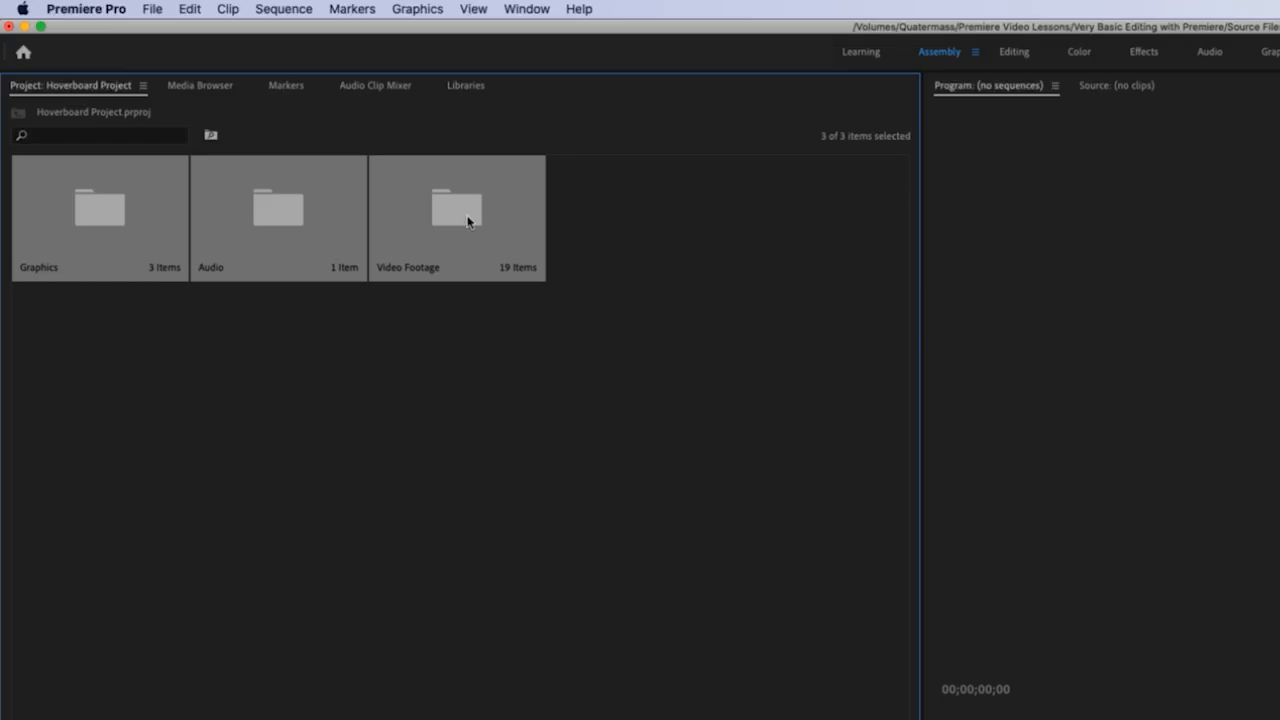
- Open the Video Footage bin in its own window and dock it directly beside the Project panel, ahead of the Media Browser
{"action": "left_click", "coordinate": [245, 352]}
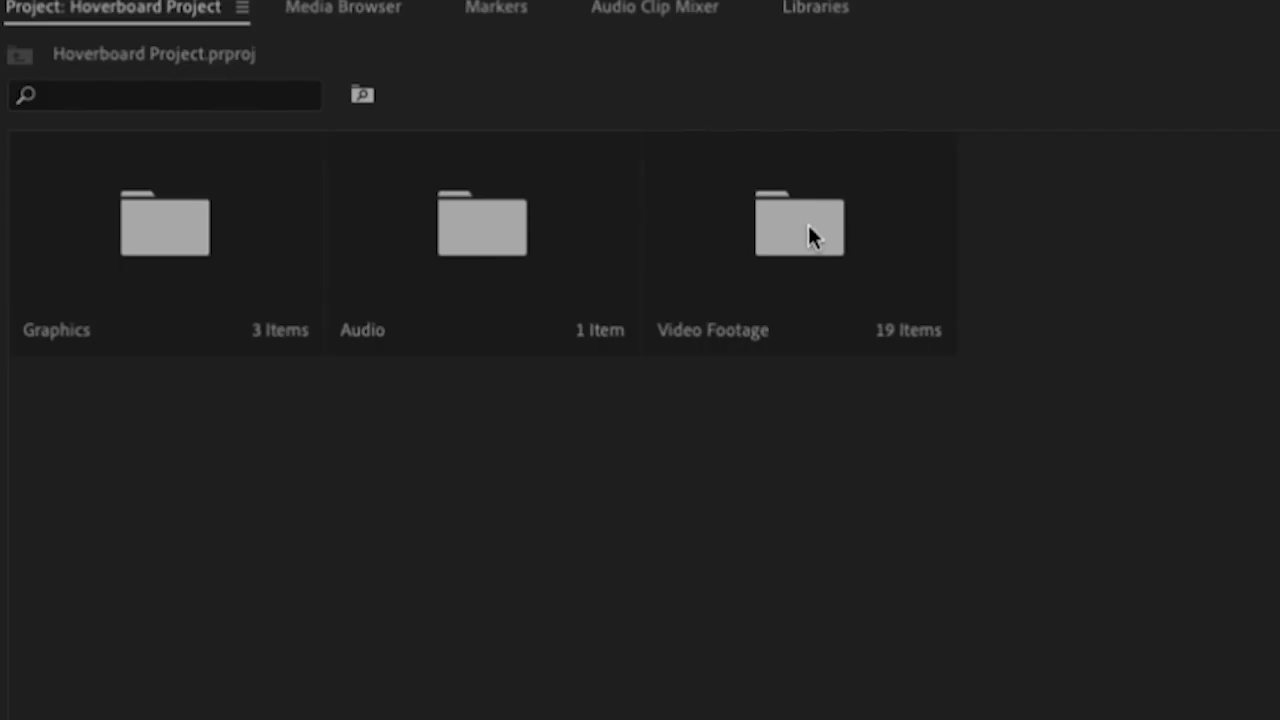
{"action": "double_click", "coordinate": [808, 226]}
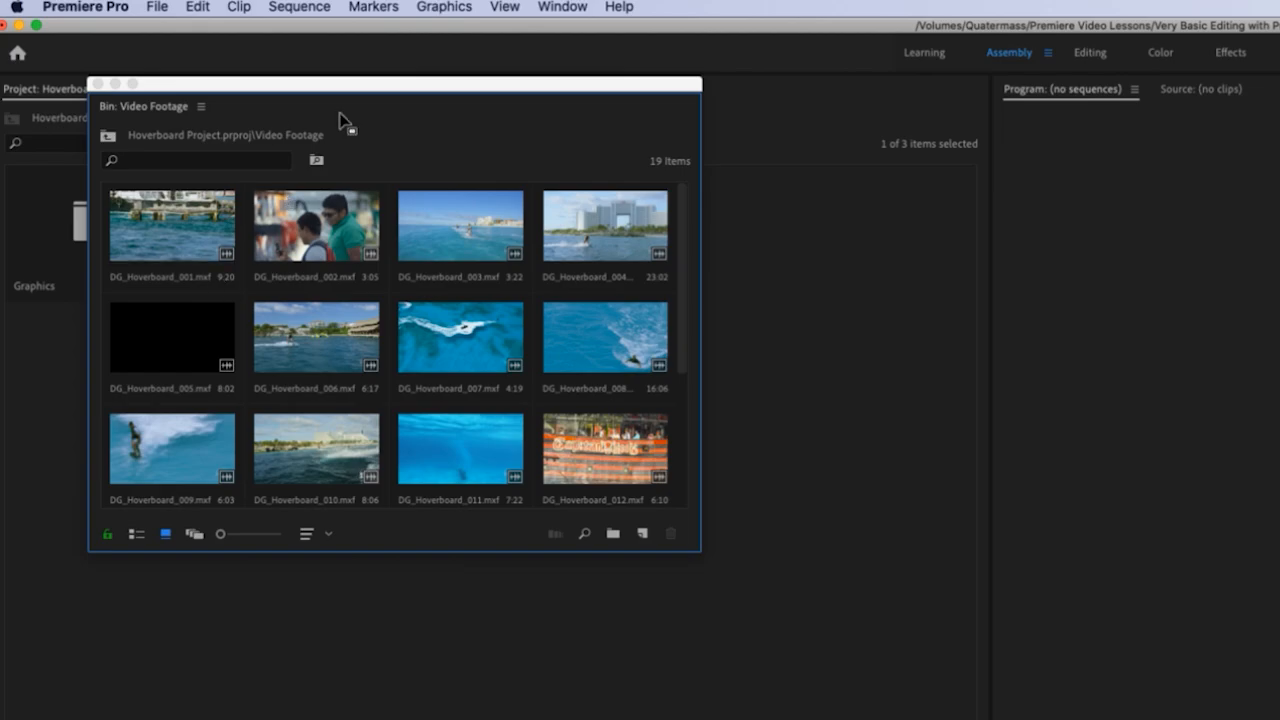
{"action": "left_click_drag", "start_coordinate": [296, 85], "coordinate": [558, 266]}
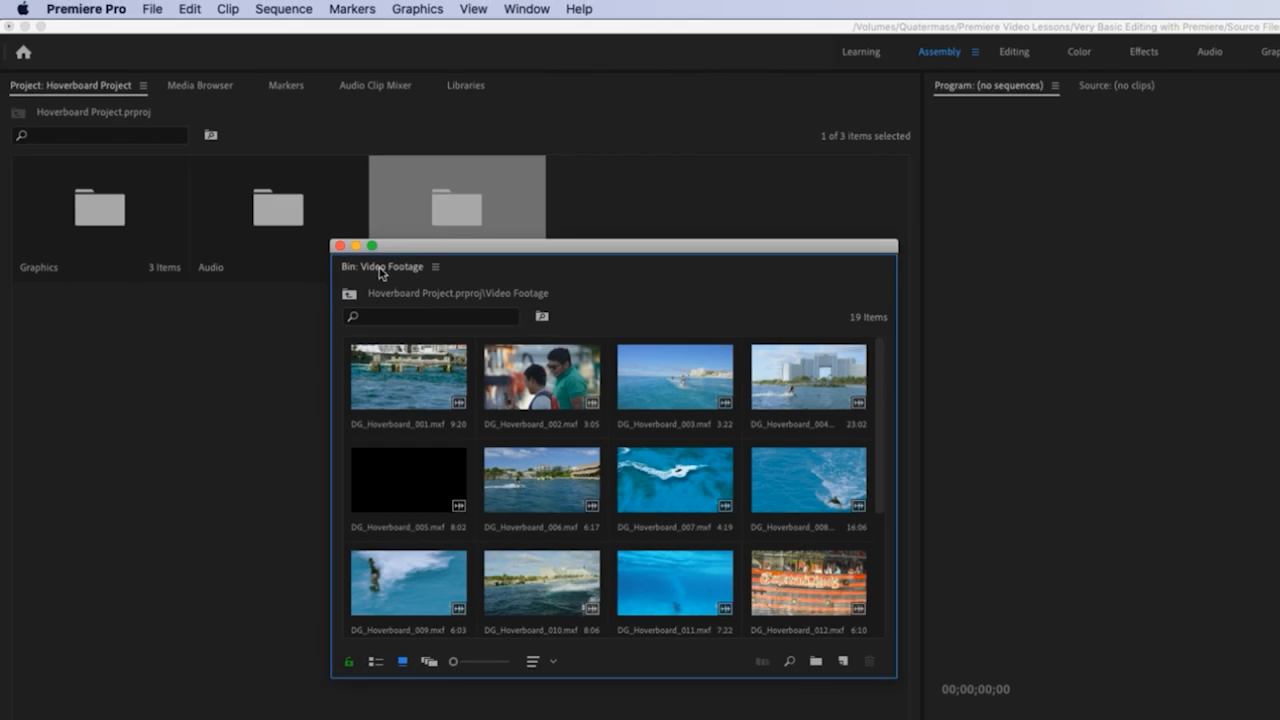
{"action": "left_click_drag", "start_coordinate": [380, 273], "coordinate": [271, 95]}
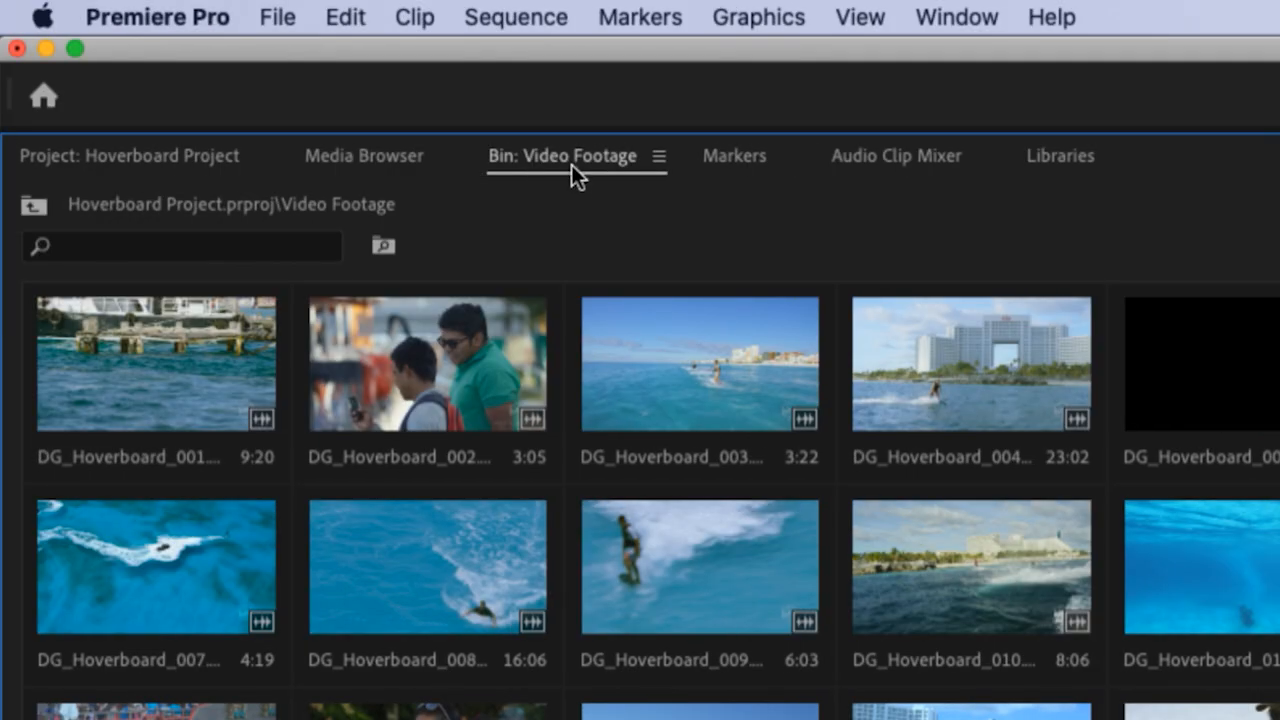
{"action": "left_click_drag", "start_coordinate": [576, 158], "coordinate": [362, 163]}
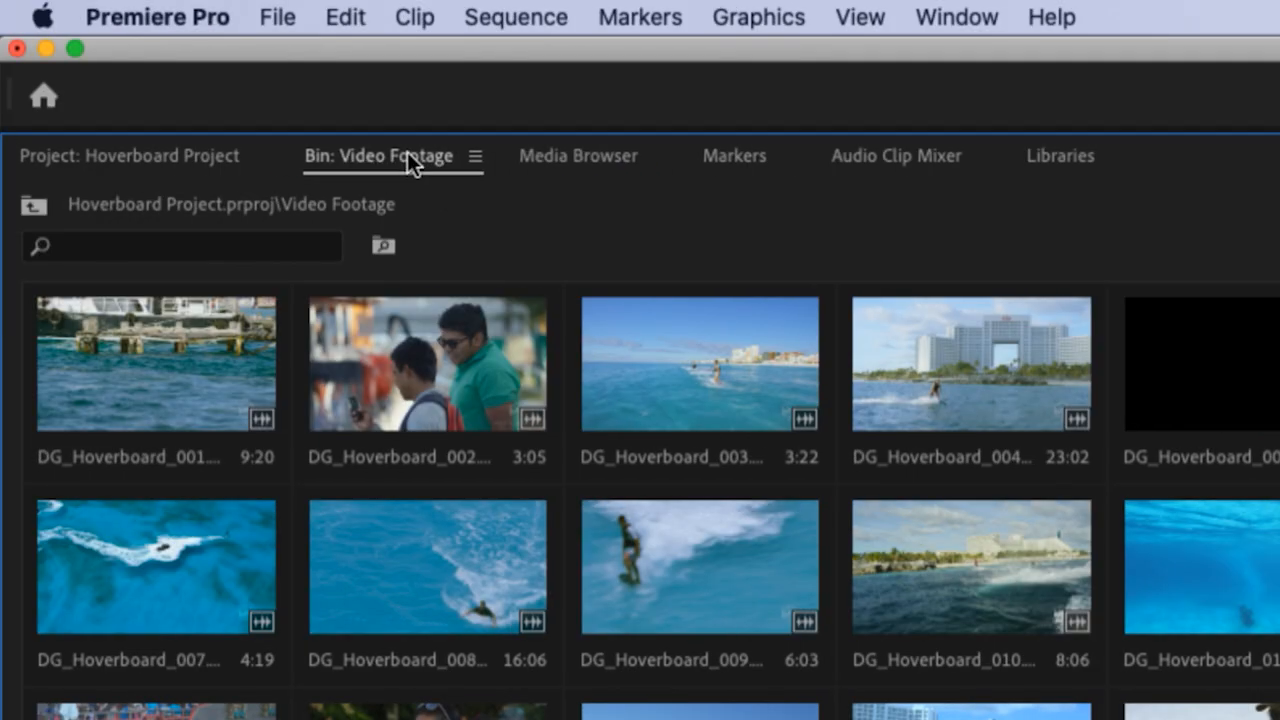
- Switch between the Project panel and the Video Footage bin, go up to the parent level, and reopen the bin
{"action": "left_click", "coordinate": [125, 153]}
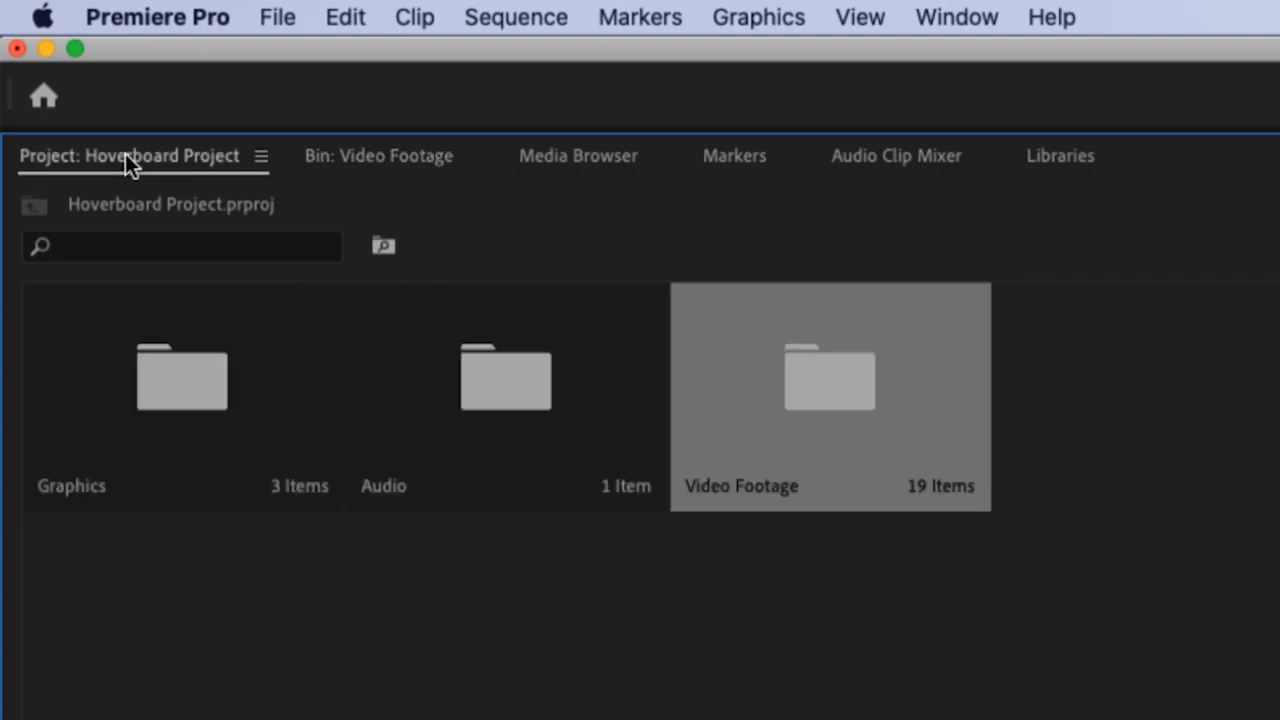
{"action": "left_click", "coordinate": [394, 158]}
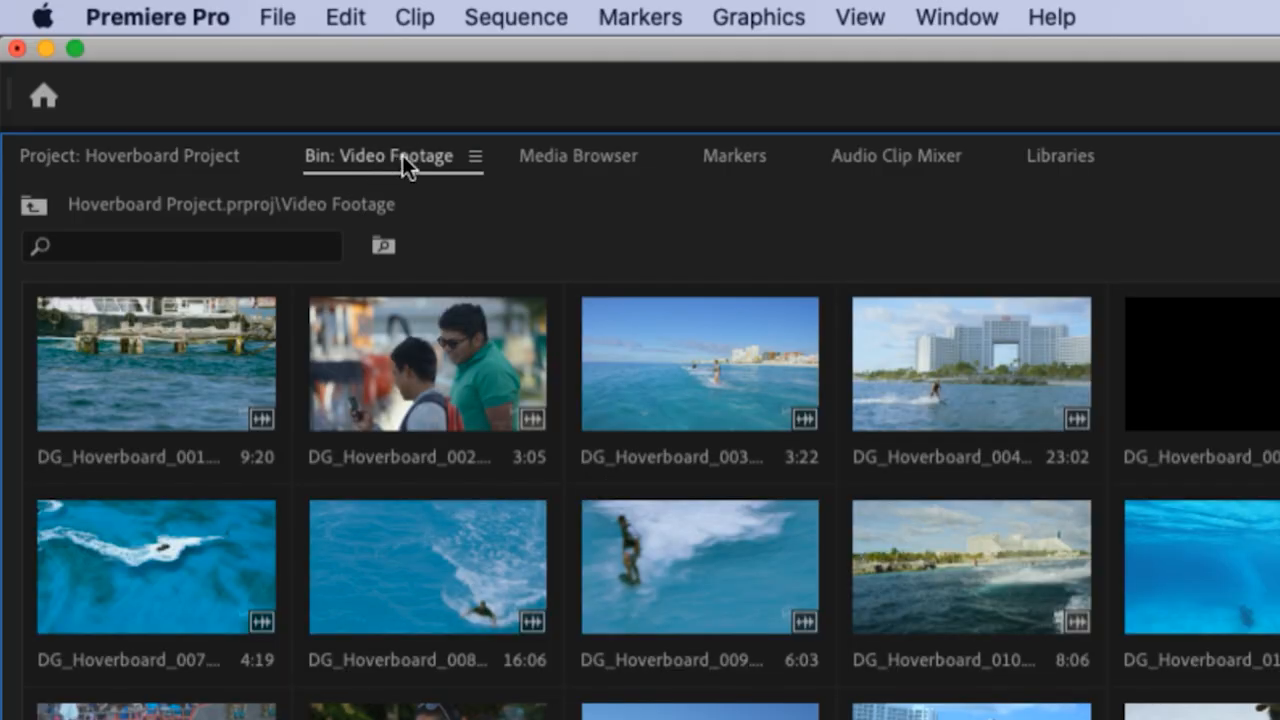
{"action": "left_click", "coordinate": [229, 157]}
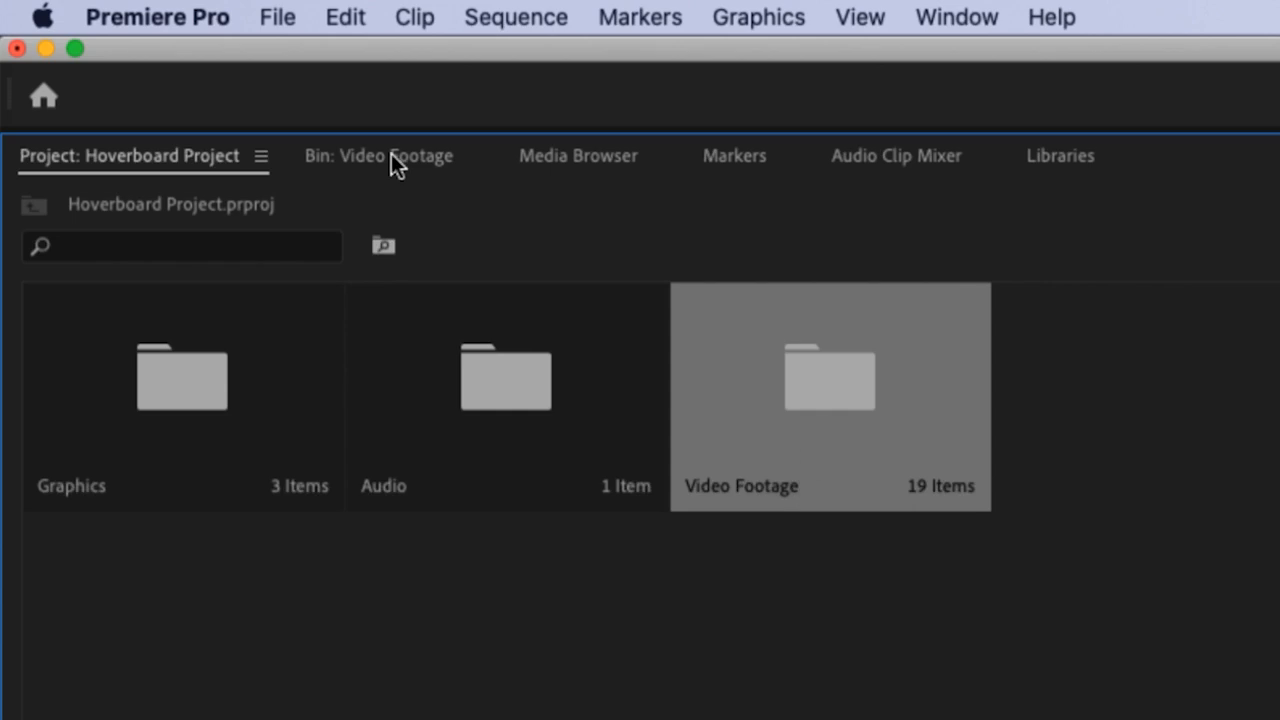
{"action": "left_click", "coordinate": [391, 153]}
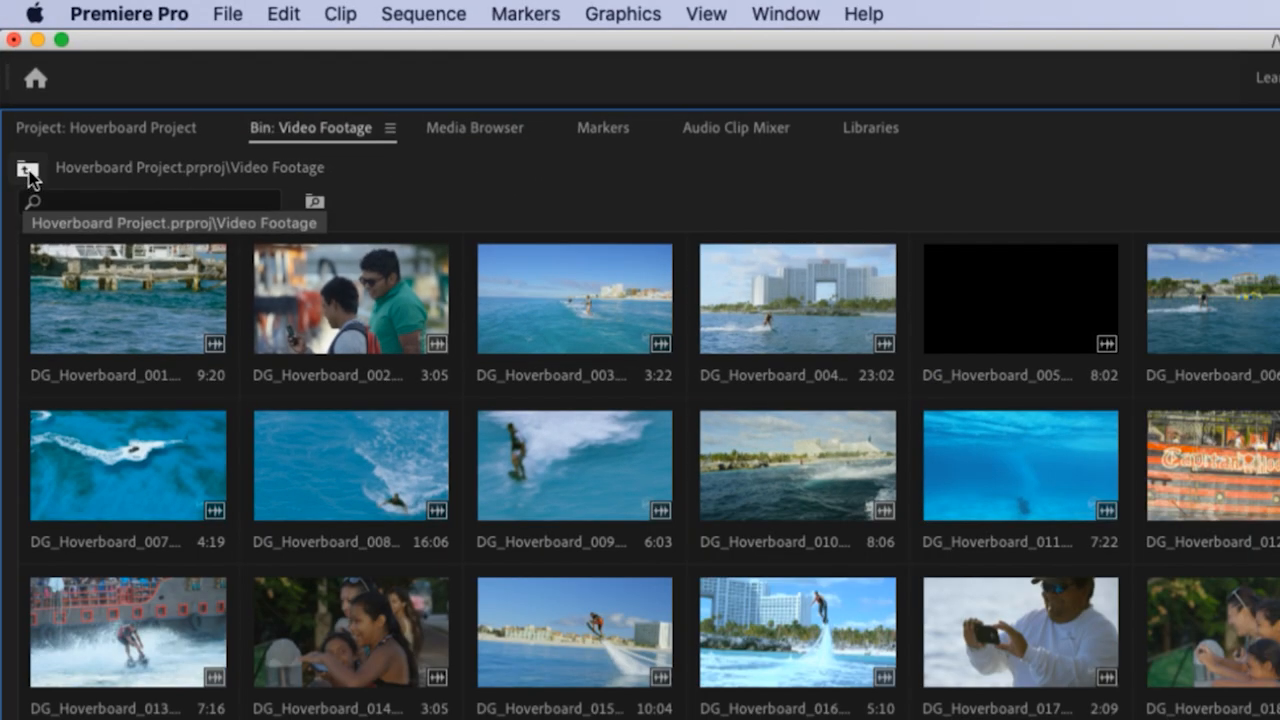
{"action": "left_click", "coordinate": [28, 176]}
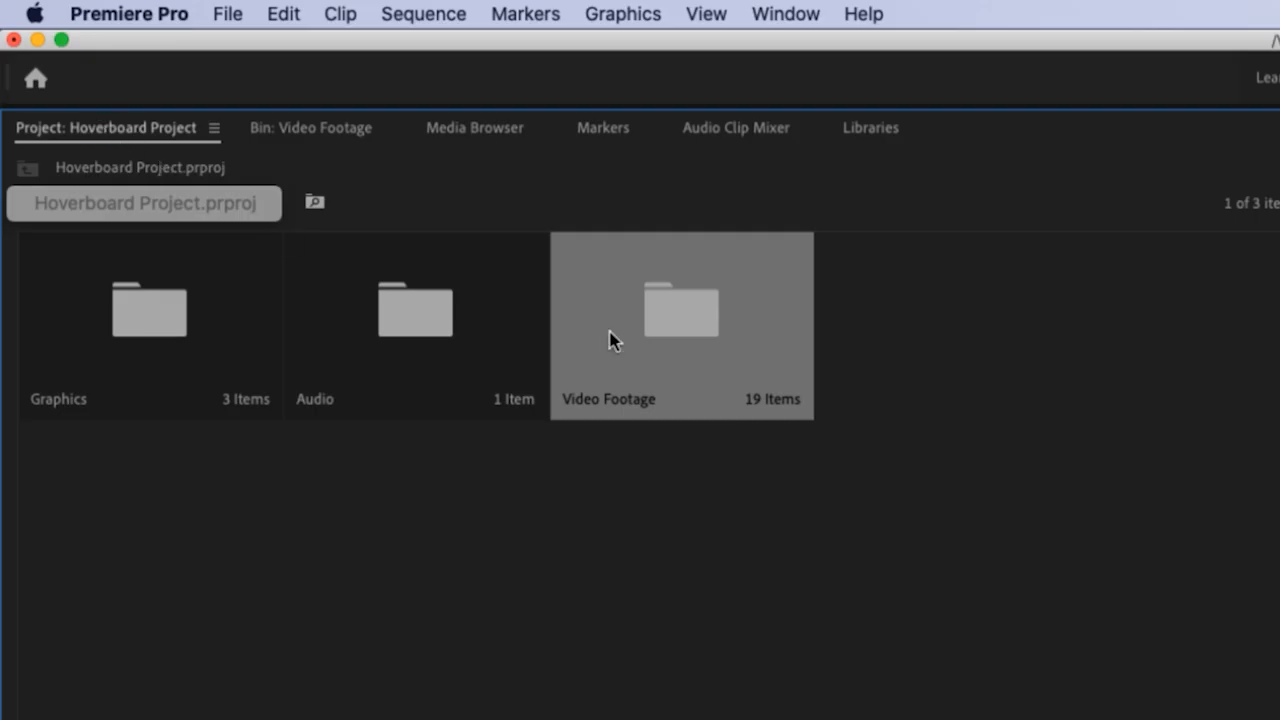
{"action": "double_click", "coordinate": [630, 262]}
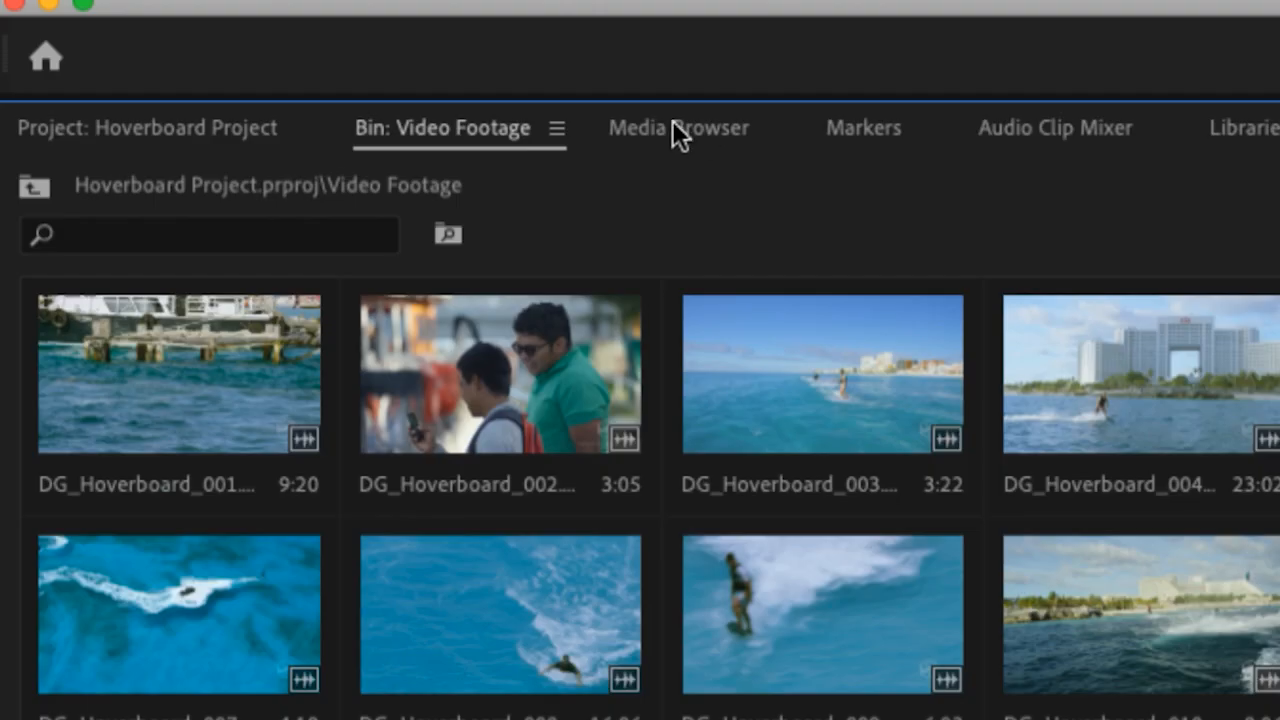
- Browse the Media Browser from Macintosh HD through Users and the home folder to the contents of the Movies folder
{"action": "left_click", "coordinate": [699, 128]}
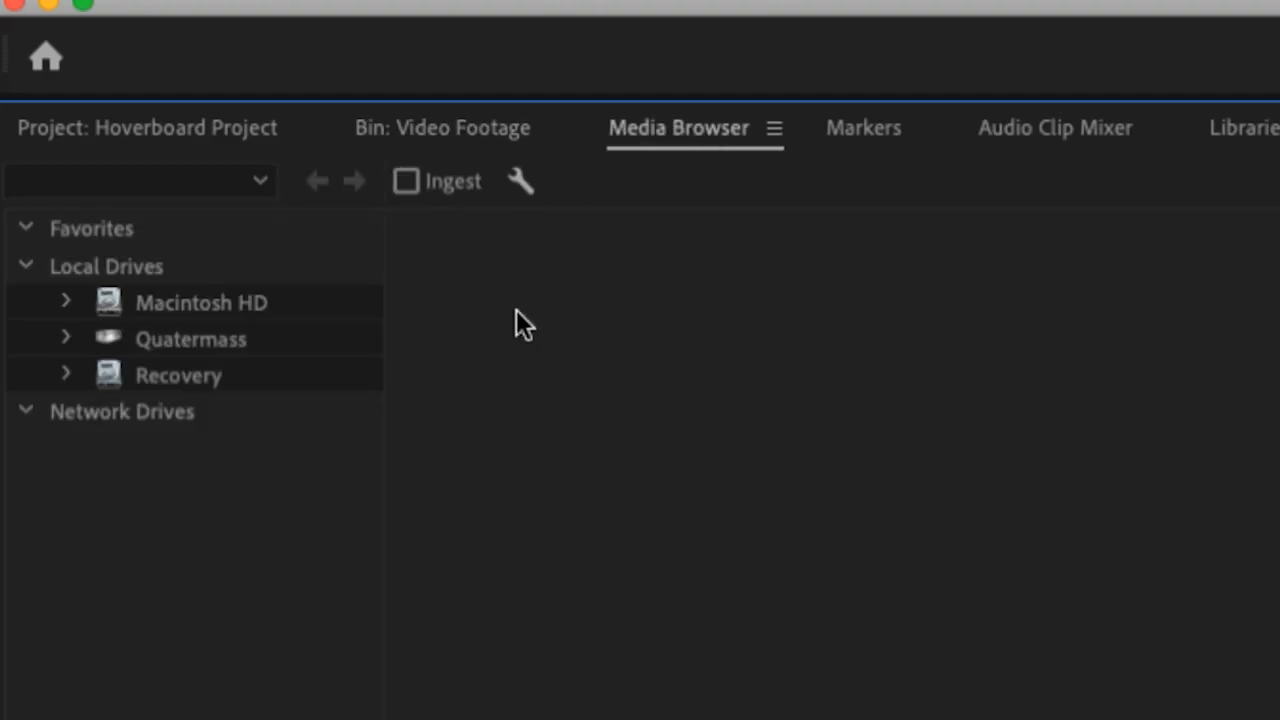
{"action": "left_click", "coordinate": [66, 303]}
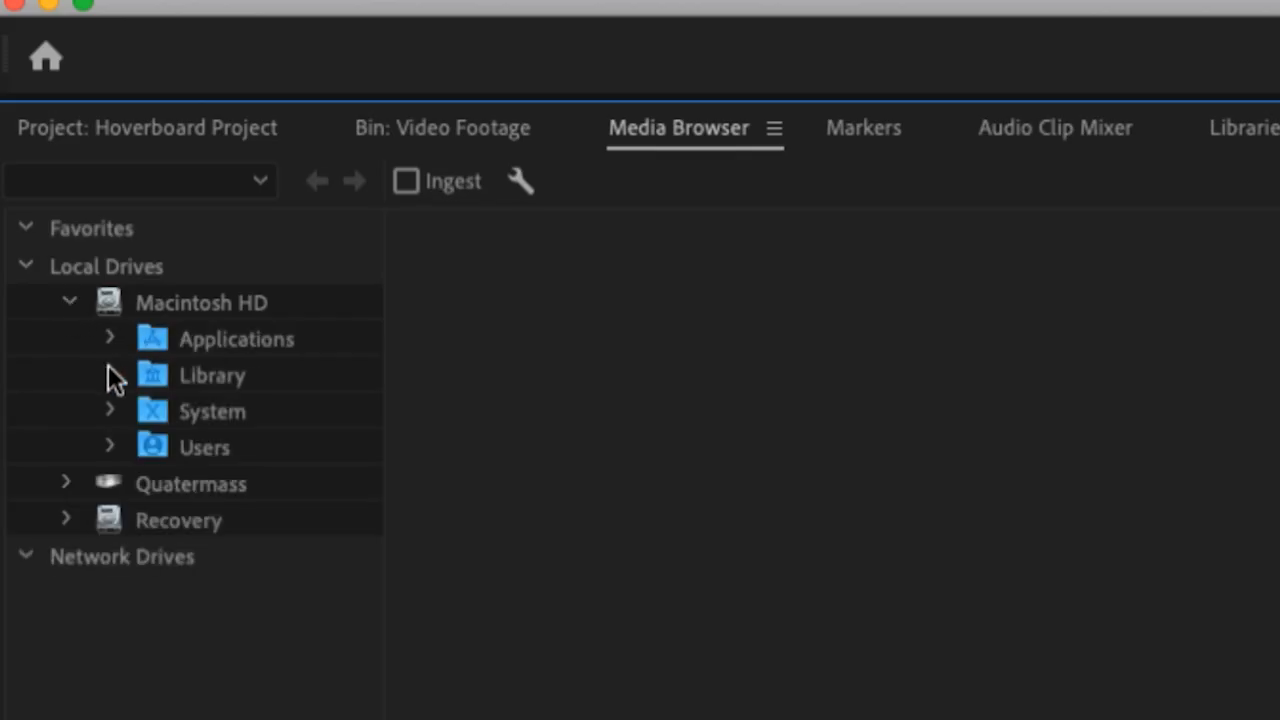
{"action": "left_click", "coordinate": [111, 447]}
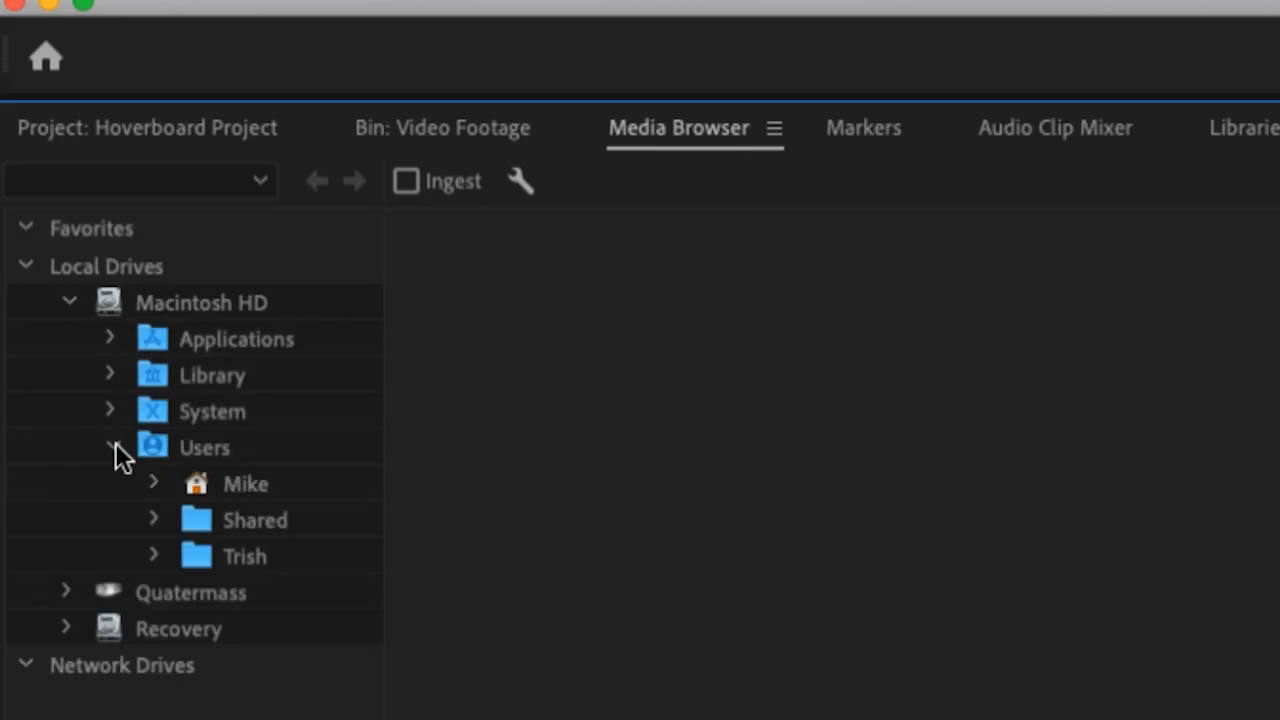
{"action": "left_click", "coordinate": [195, 482]}
{"action": "double_click", "coordinate": [451, 593]}
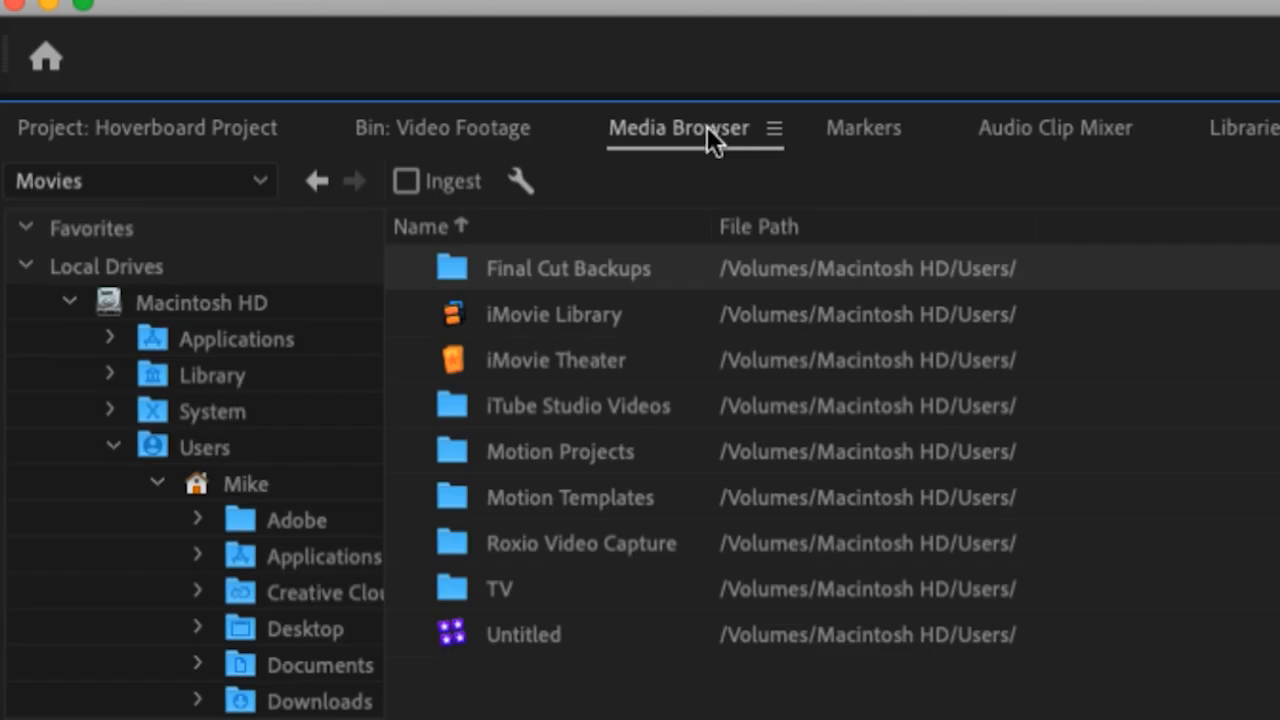
- Switch back and forth between the Project panel and the Media Browser, finishing on the Project panel
{"action": "left_click", "coordinate": [160, 128]}
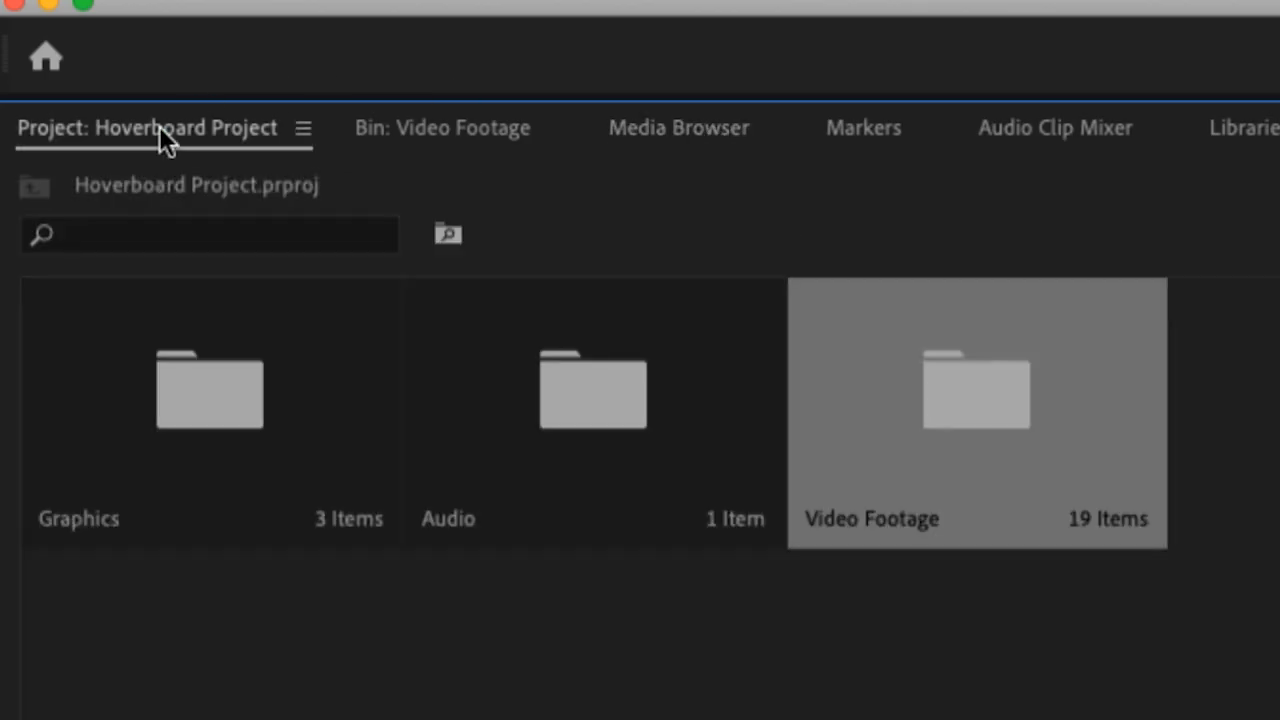
{"action": "left_click", "coordinate": [640, 128]}
{"action": "left_click", "coordinate": [158, 126]}
{"action": "left_click", "coordinate": [613, 128]}
{"action": "left_click", "coordinate": [155, 126]}
{"action": "left_click", "coordinate": [680, 127]}
{"action": "left_click", "coordinate": [199, 127]}
- Narrow the Project panel group, view the Media Browser and Markers panels, and return to the Project panel through the list of overflowing panels
{"action": "left_click_drag", "start_coordinate": [988, 311], "coordinate": [397, 266]}
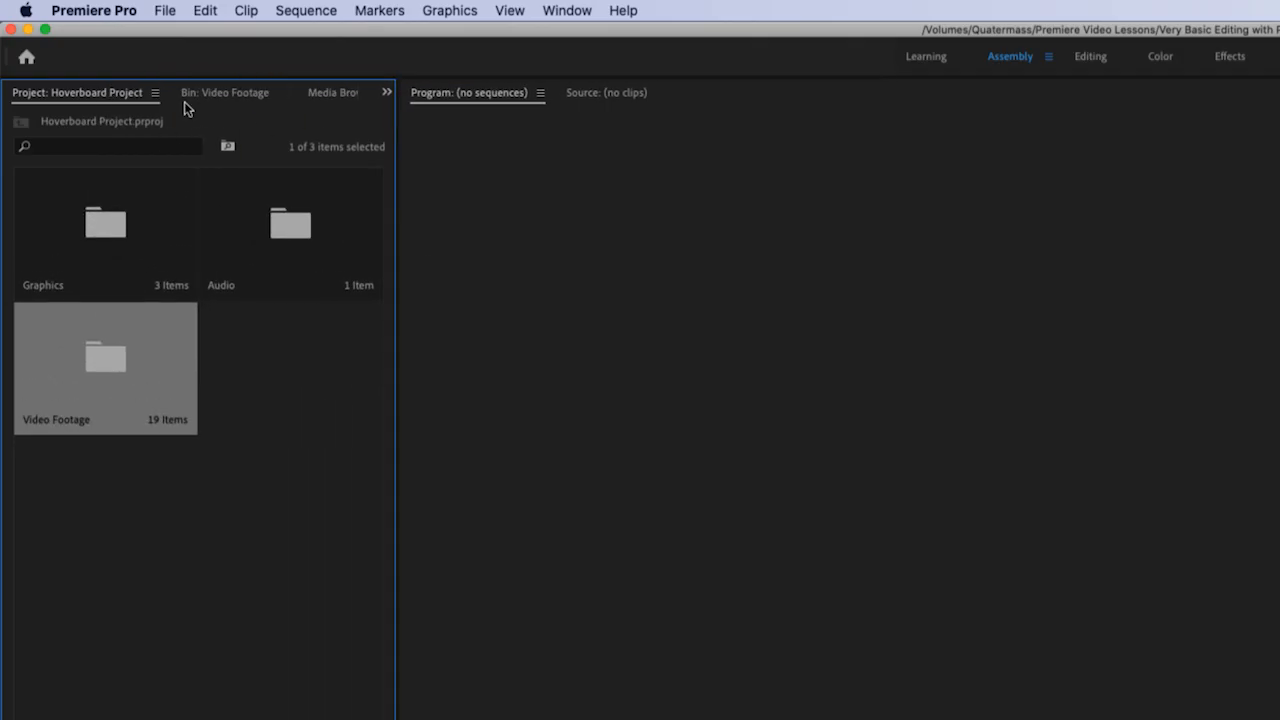
{"action": "left_click", "coordinate": [330, 93]}
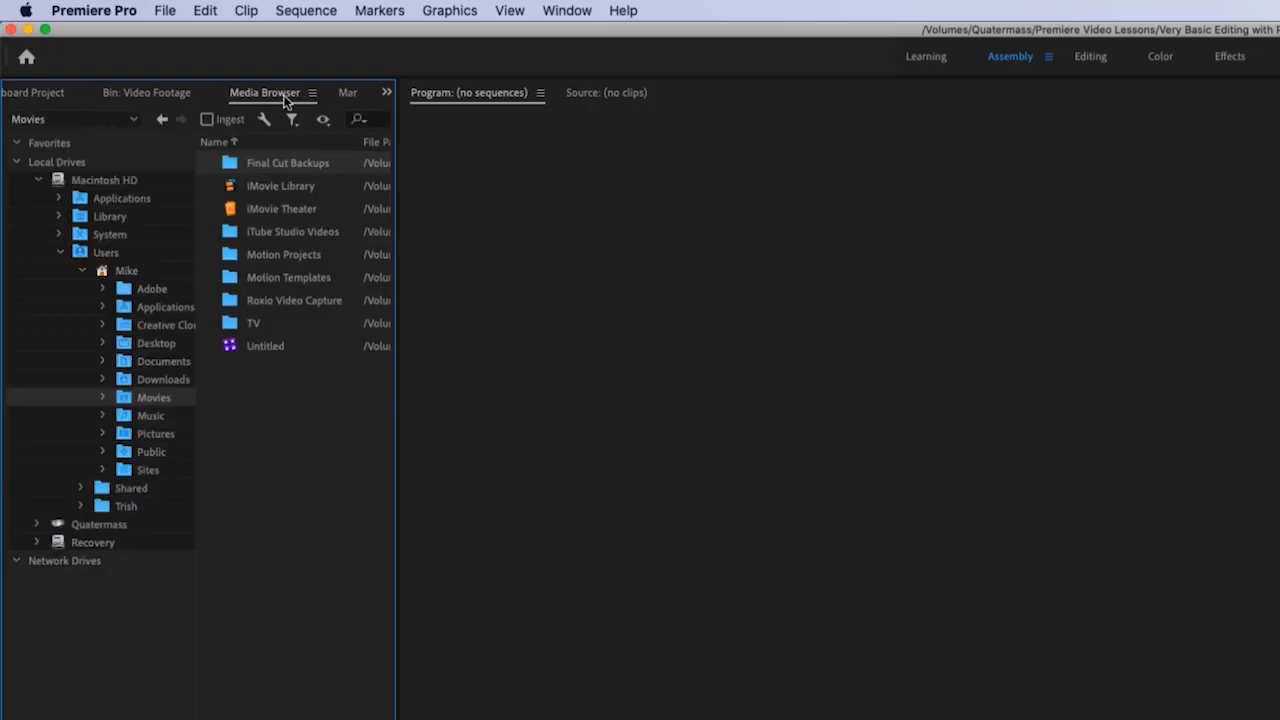
{"action": "left_click", "coordinate": [345, 93]}
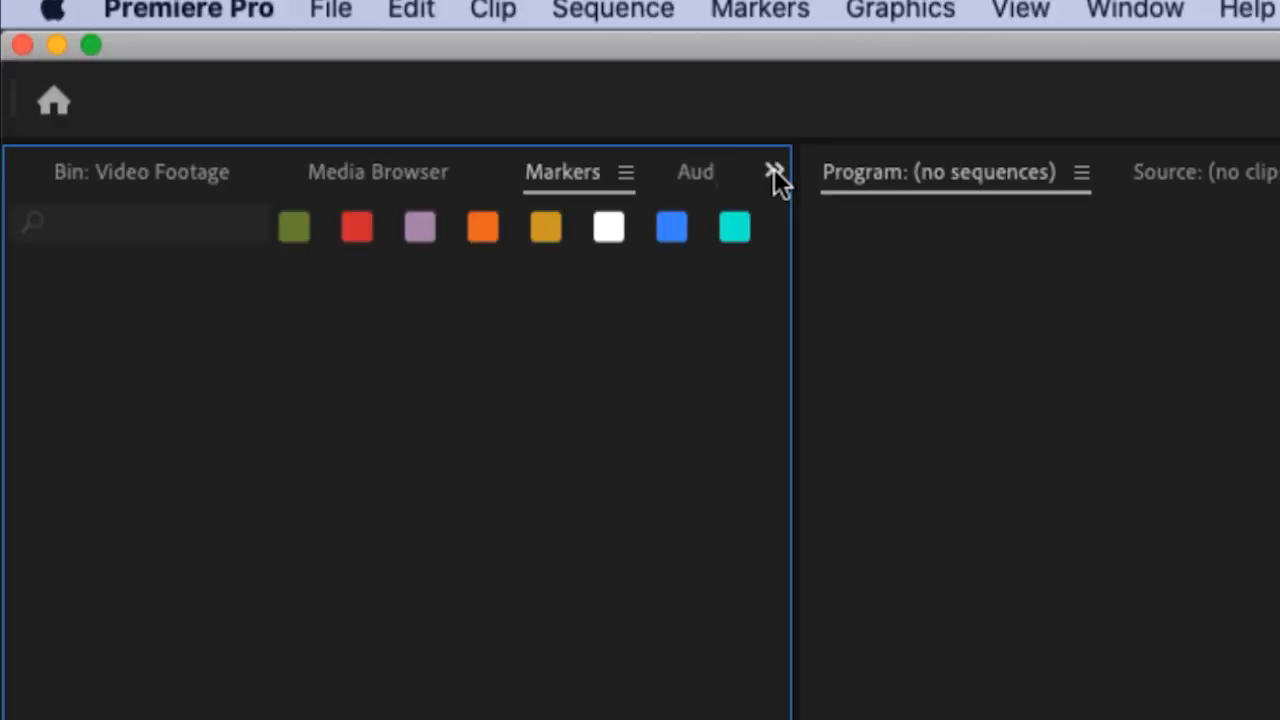
{"action": "left_click", "coordinate": [774, 172]}
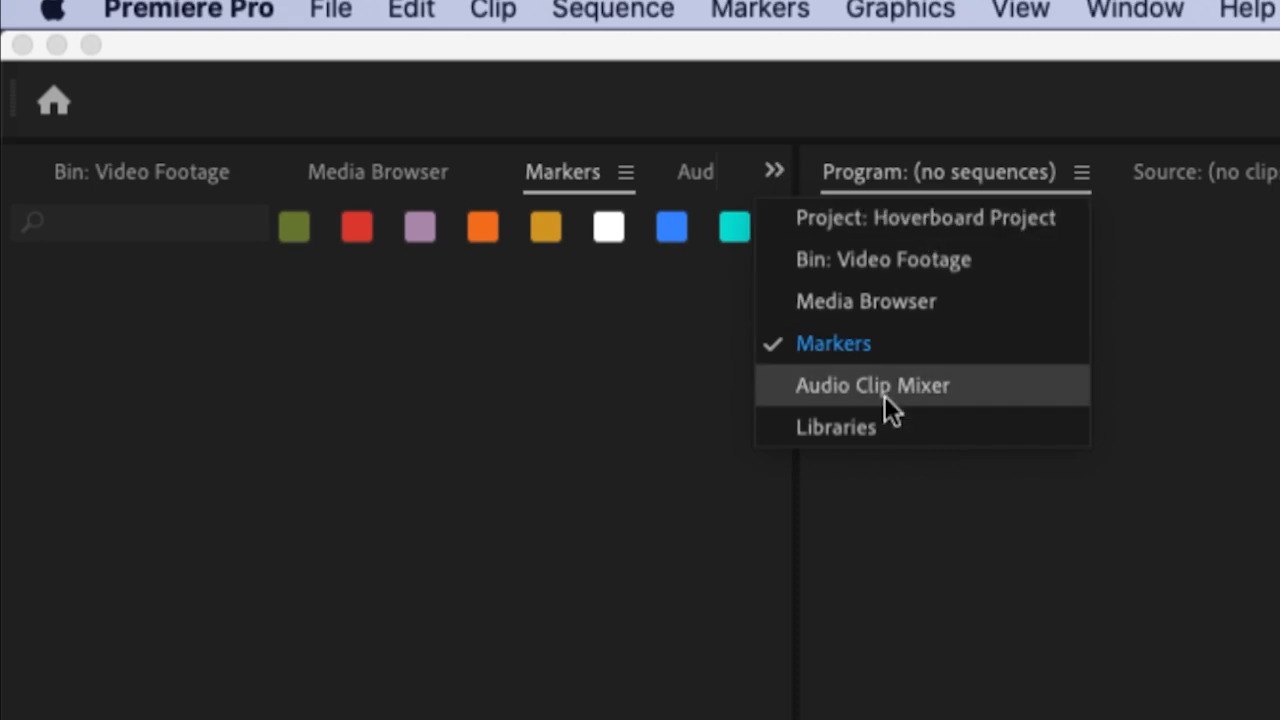
{"action": "left_click", "coordinate": [989, 219]}
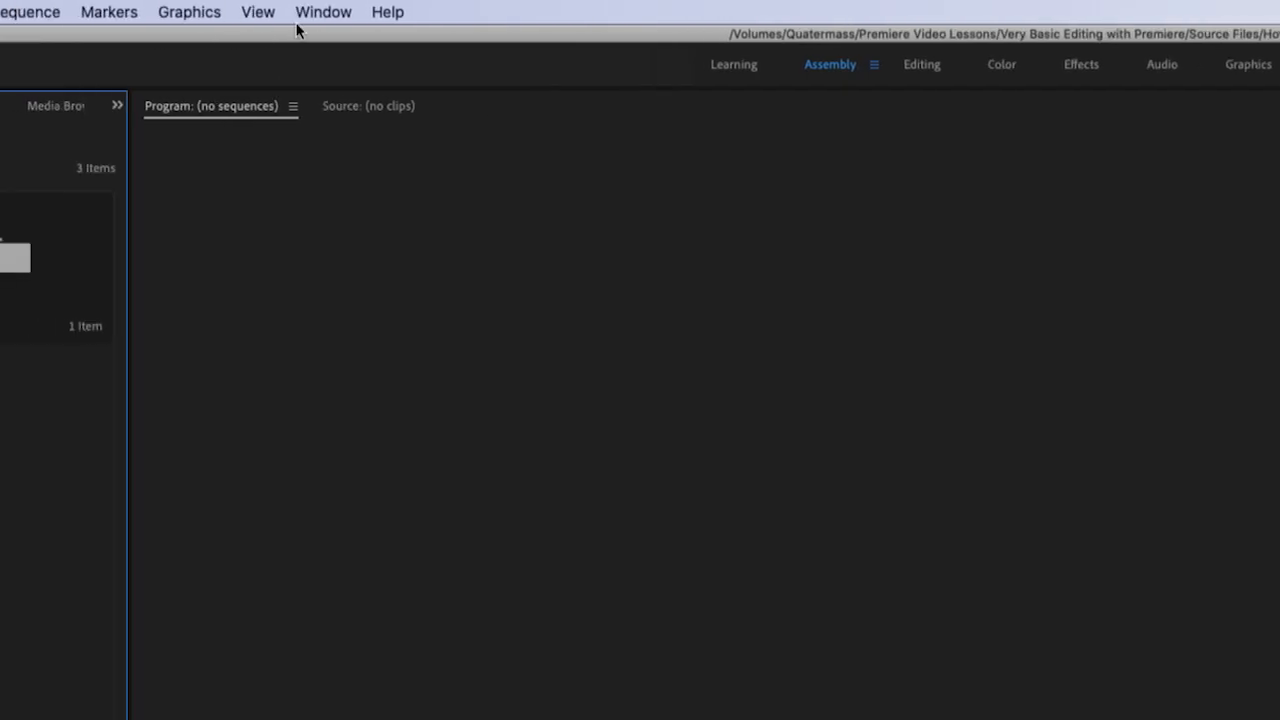
- Reset the Assembly workspace to its saved layout and show the Video Footage bin
{"action": "left_click", "coordinate": [323, 12]}
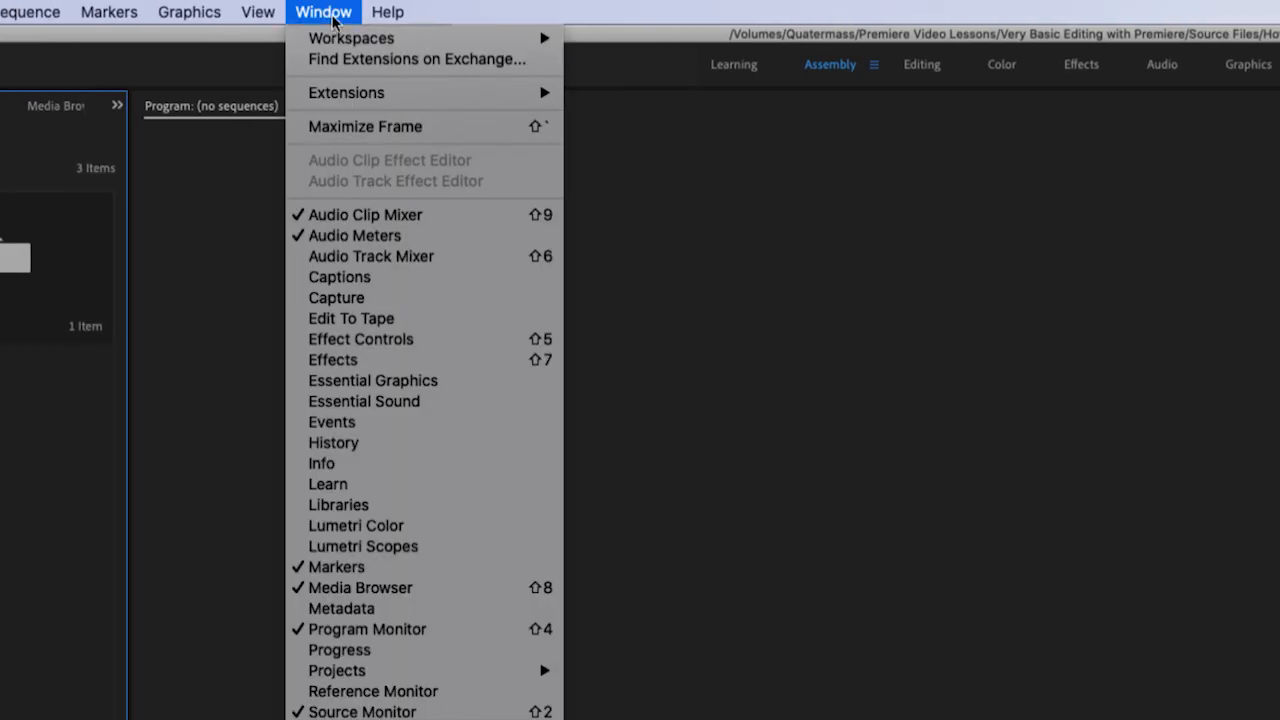
{"action": "mouse_move", "coordinate": [329, 40]}
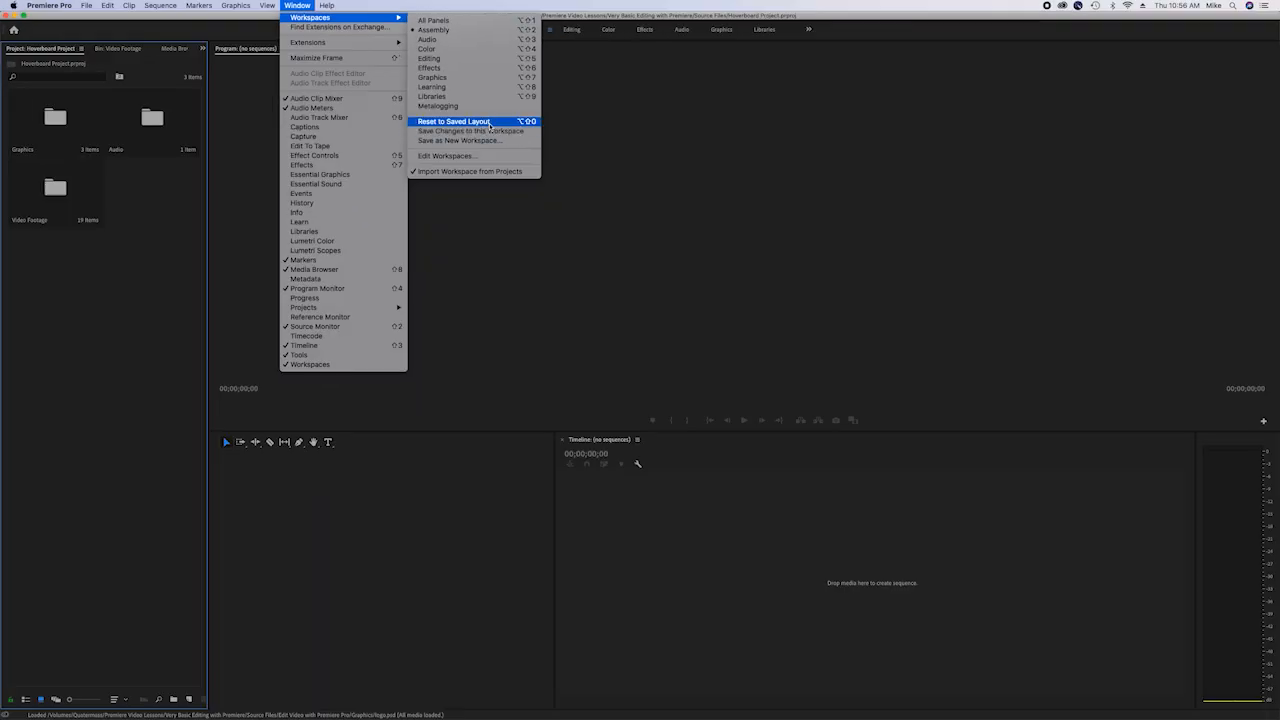
{"action": "left_click", "coordinate": [490, 122]}
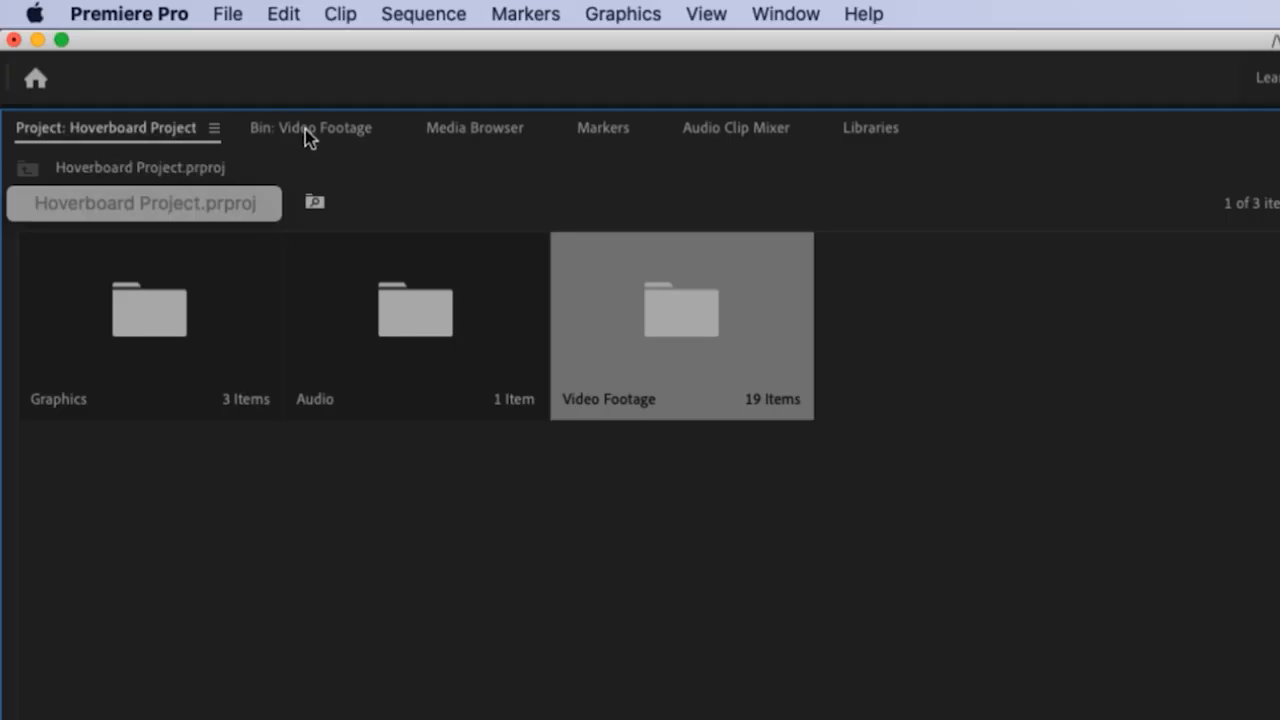
{"action": "left_click", "coordinate": [313, 133]}
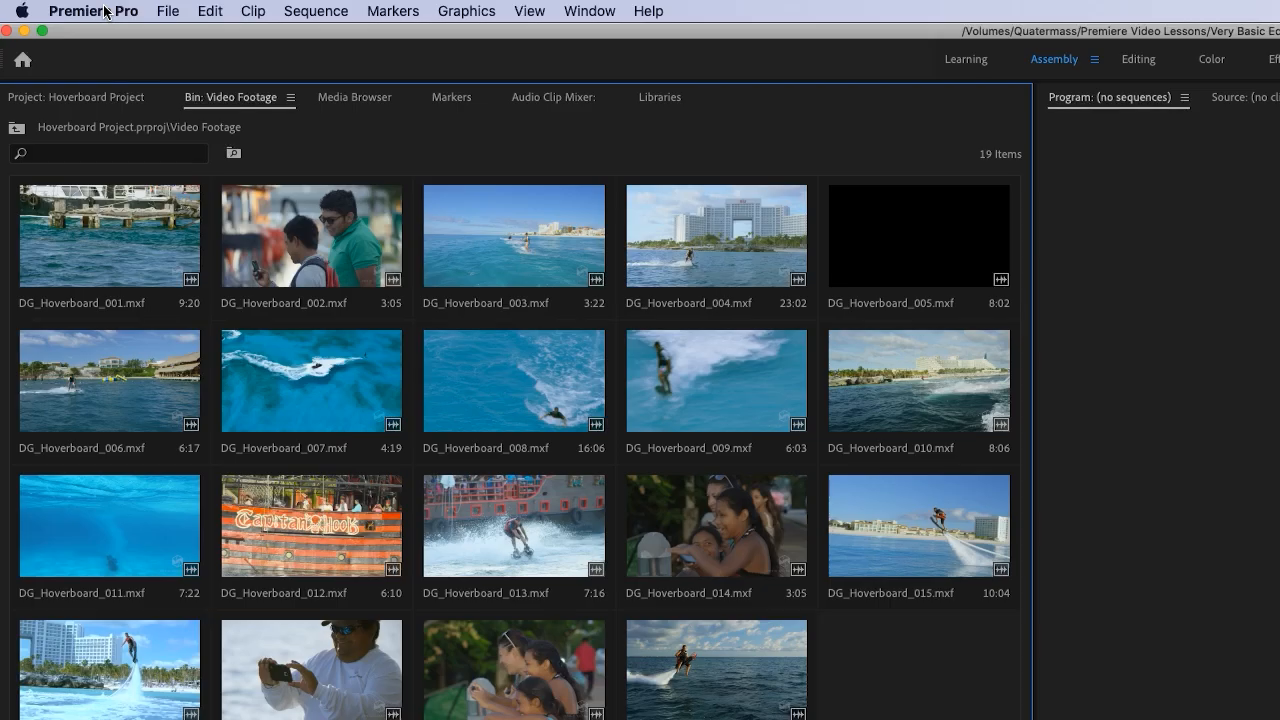
- Hide Premiere Pro, check the file info of Hoverboard Project.prproj in Finder, and close the info window
{"action": "left_click", "coordinate": [105, 12]}
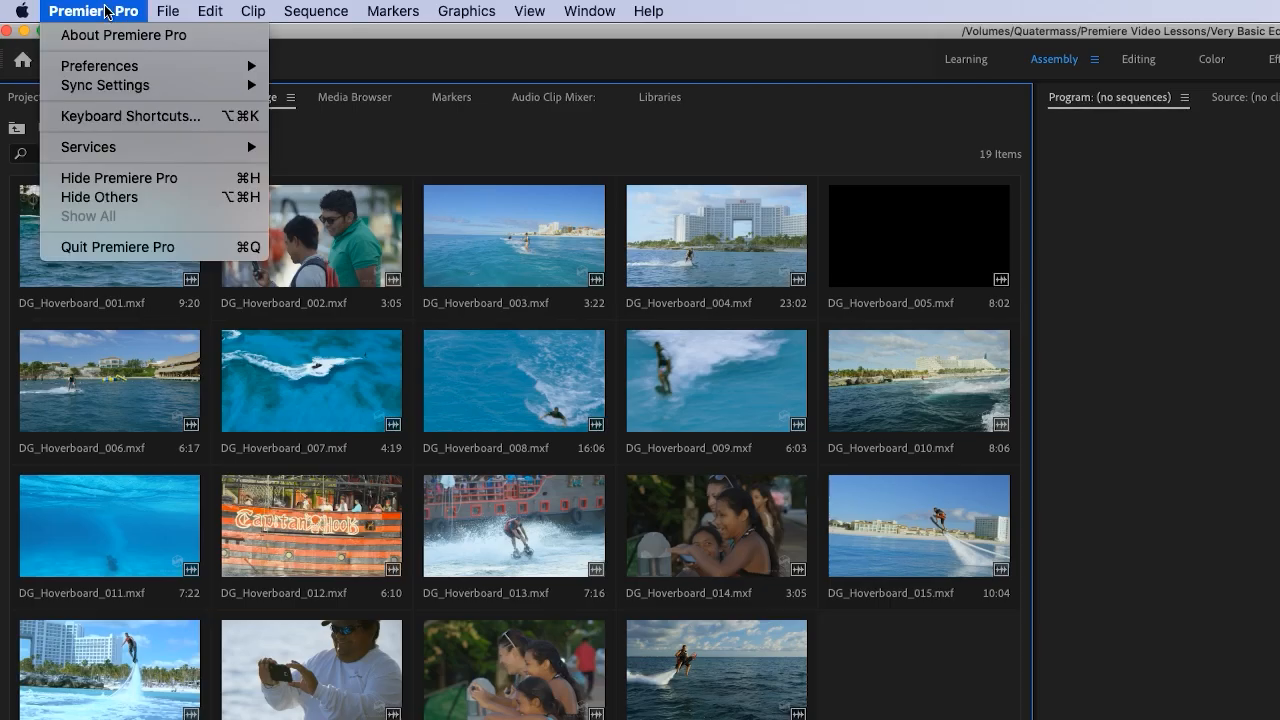
{"action": "left_click", "coordinate": [113, 180]}
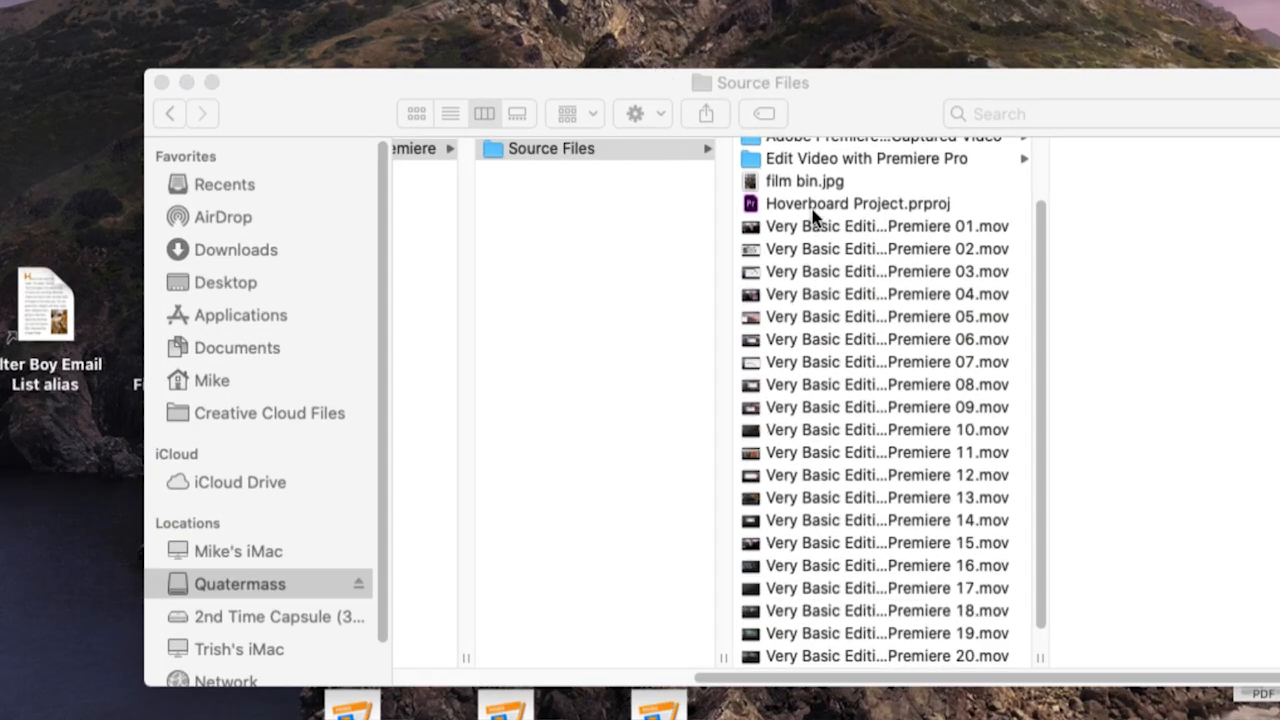
{"action": "left_click", "coordinate": [750, 204]}
{"action": "left_click", "coordinate": [750, 204]}
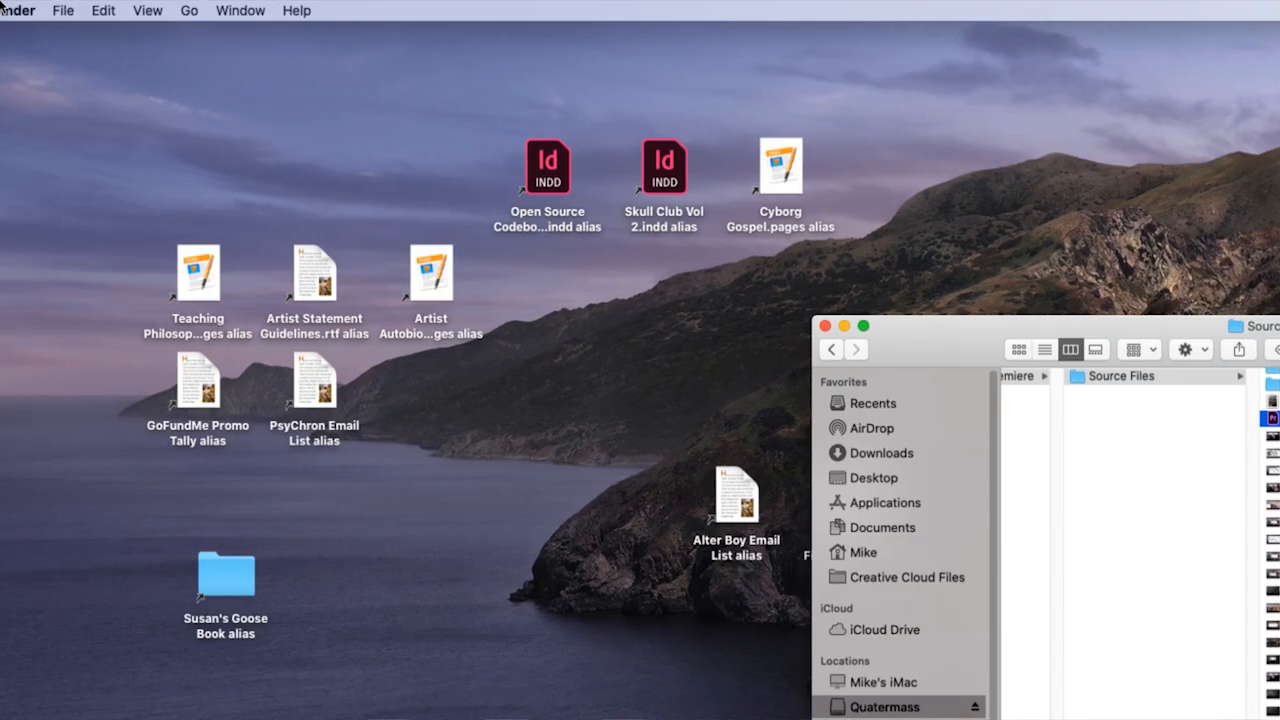
{"action": "left_click", "coordinate": [0, 0]}
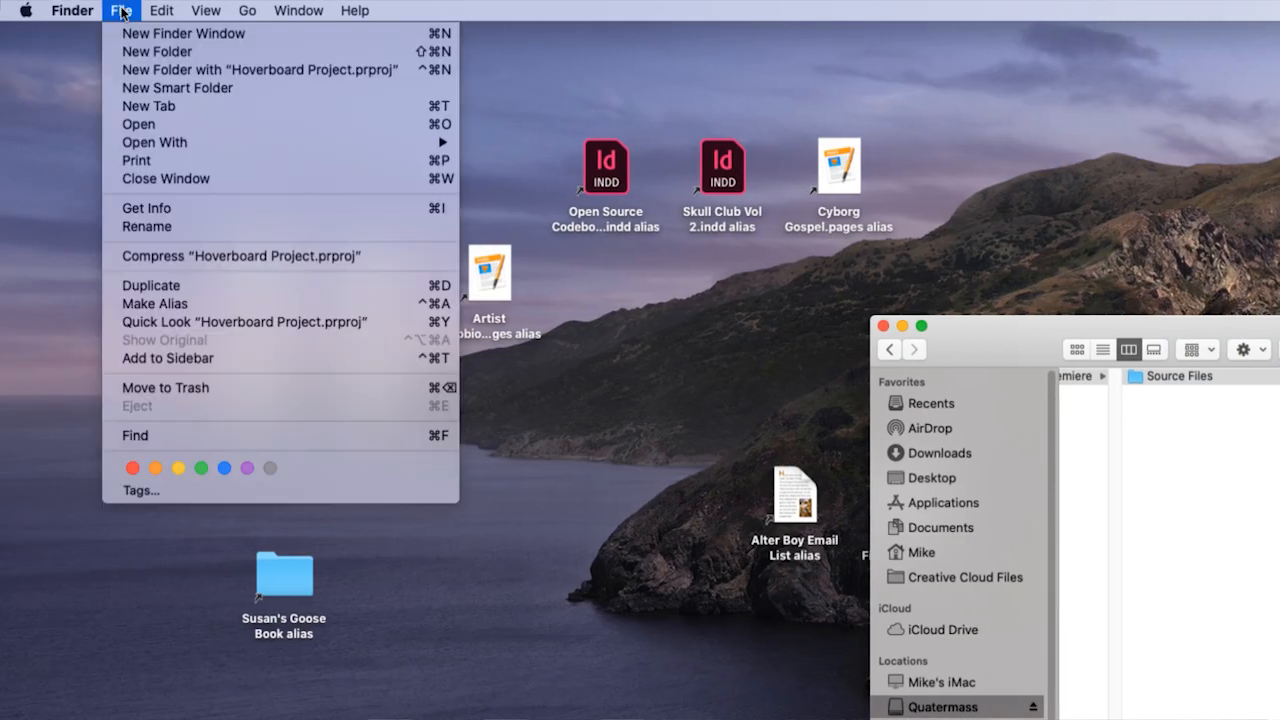
{"action": "left_click", "coordinate": [160, 209]}
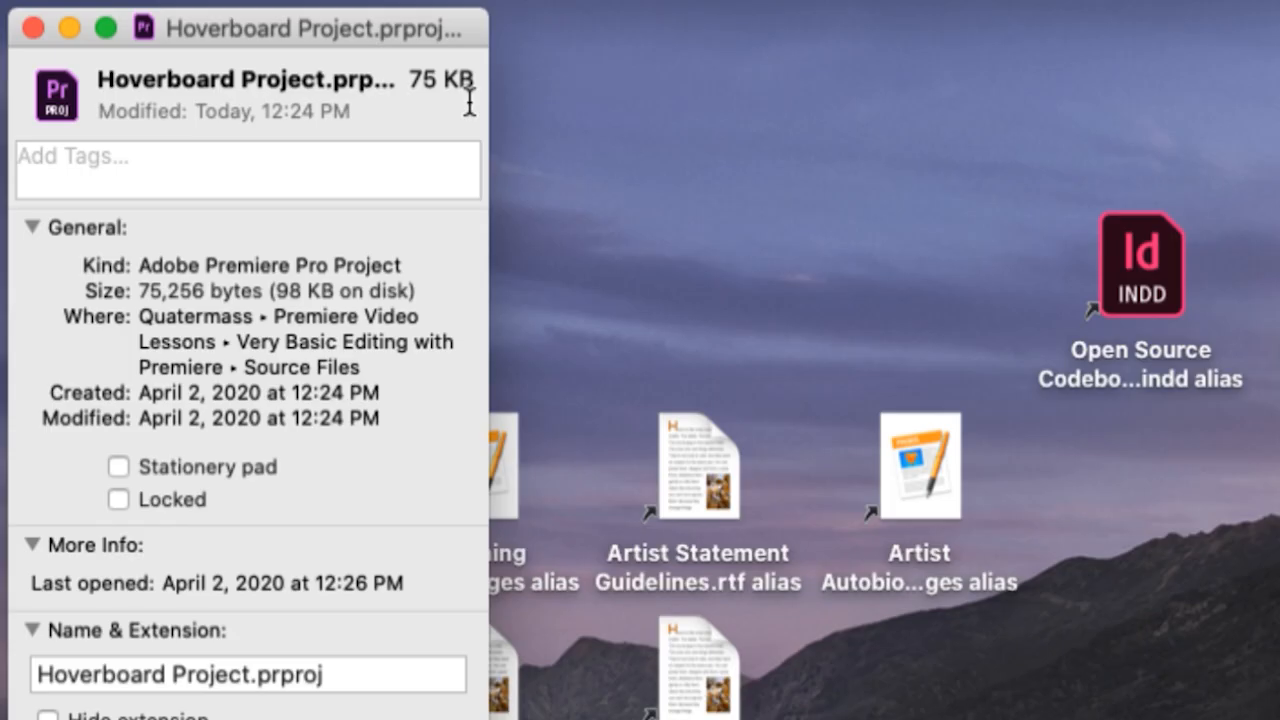
{"action": "left_click", "coordinate": [35, 28]}
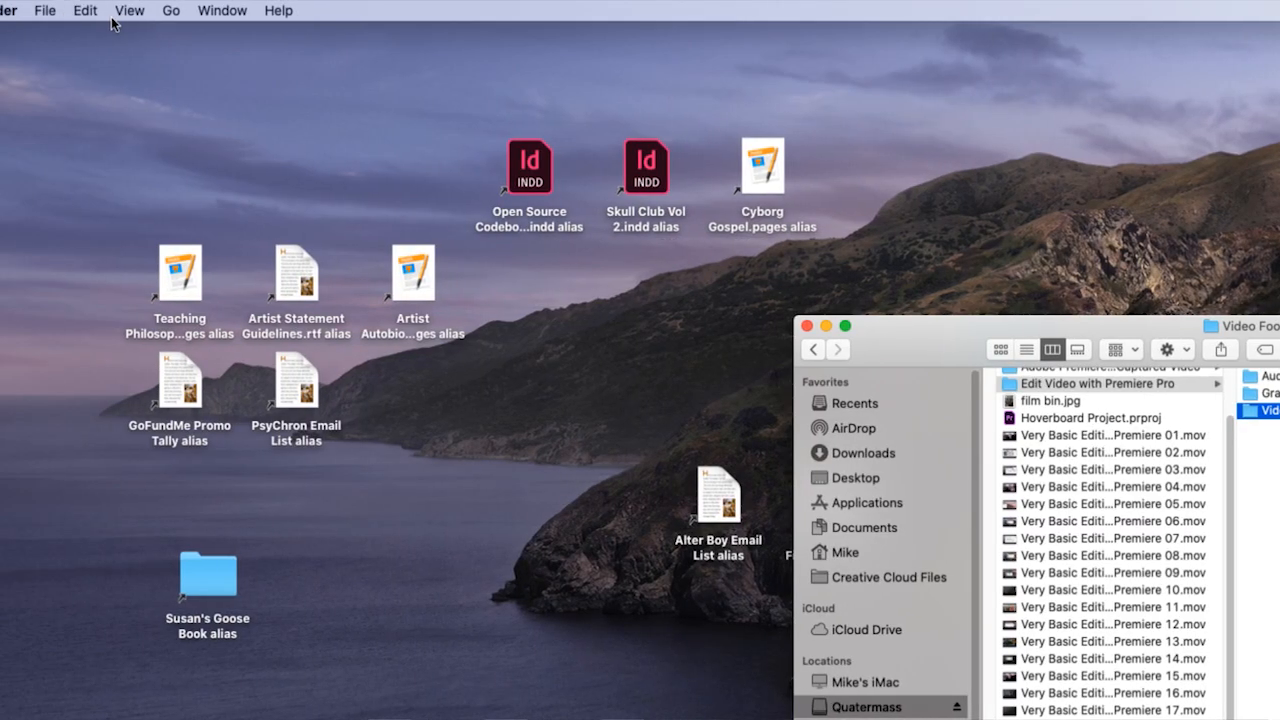
- Check the file info of the Video Footage folder in Finder and switch back to Premiere Pro
{"action": "left_click", "coordinate": [33, 10]}
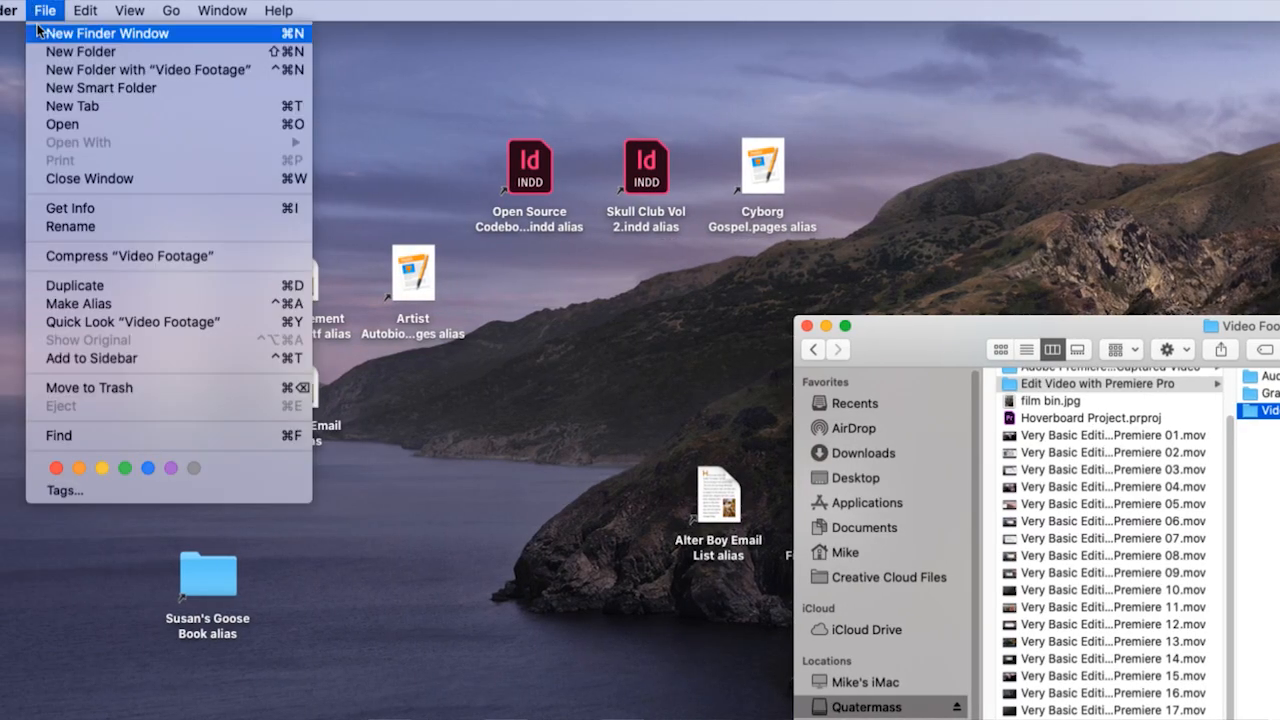
{"action": "left_click", "coordinate": [78, 209]}
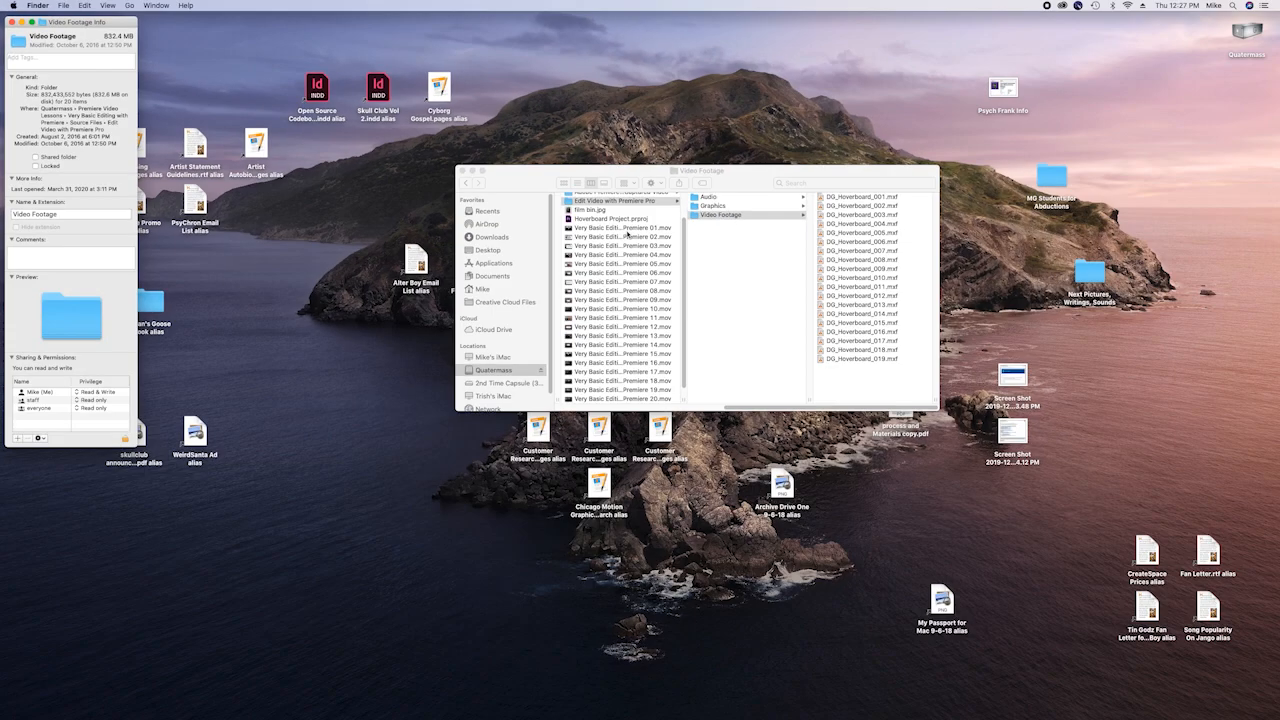
{"action": "key", "text": "super+Tab"}
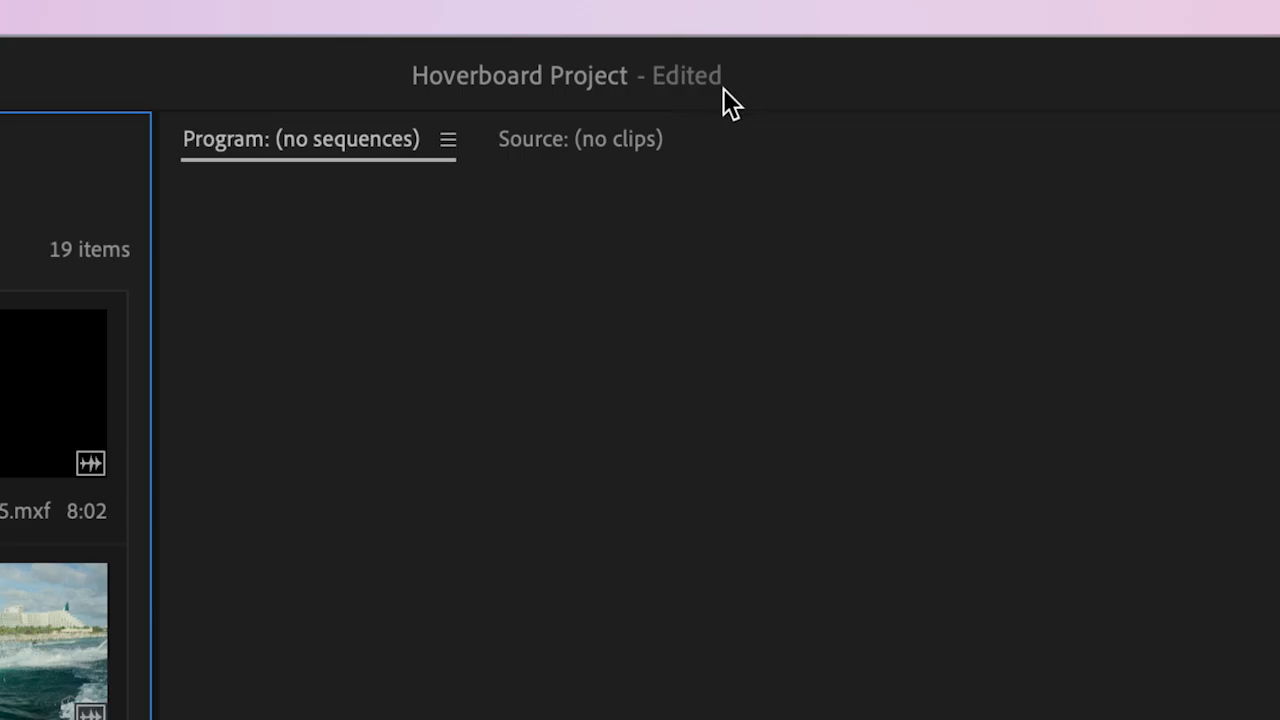
- Save the Hoverboard Project
{"action": "key", "text": "super+s"}
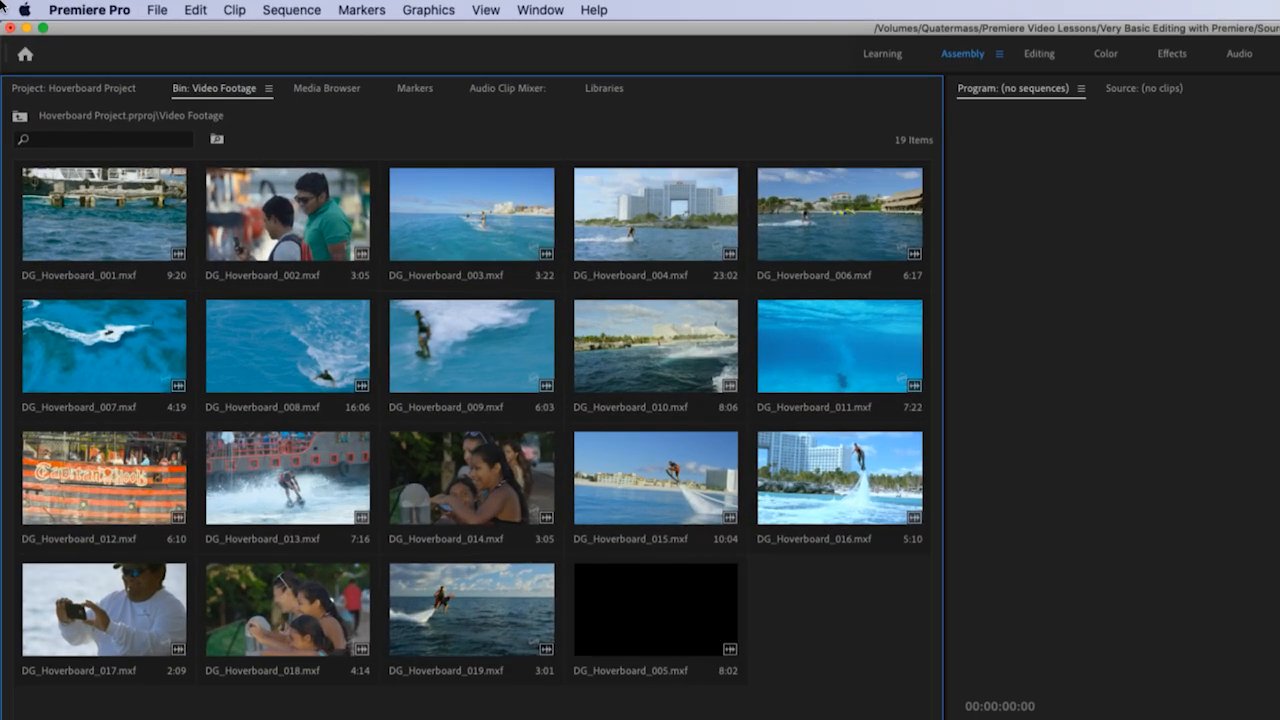
{"action": "left_click", "coordinate": [86, 6]}
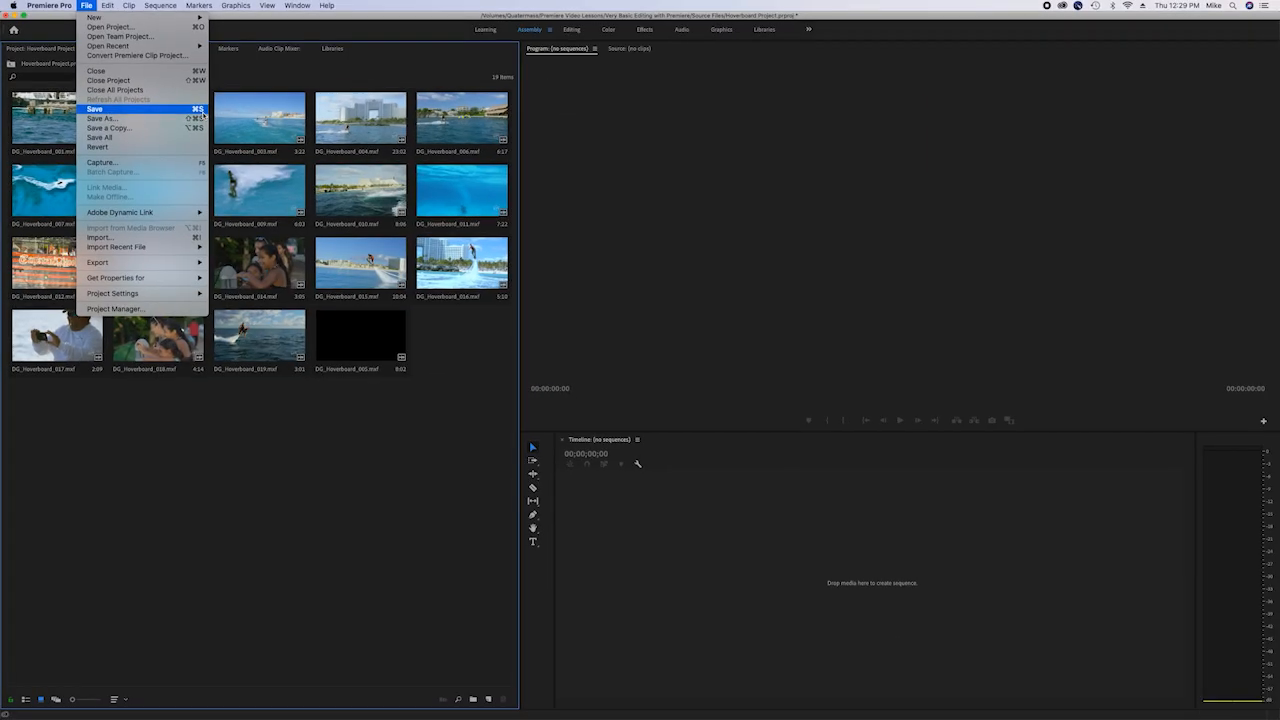
{"action": "left_click", "coordinate": [199, 109]}
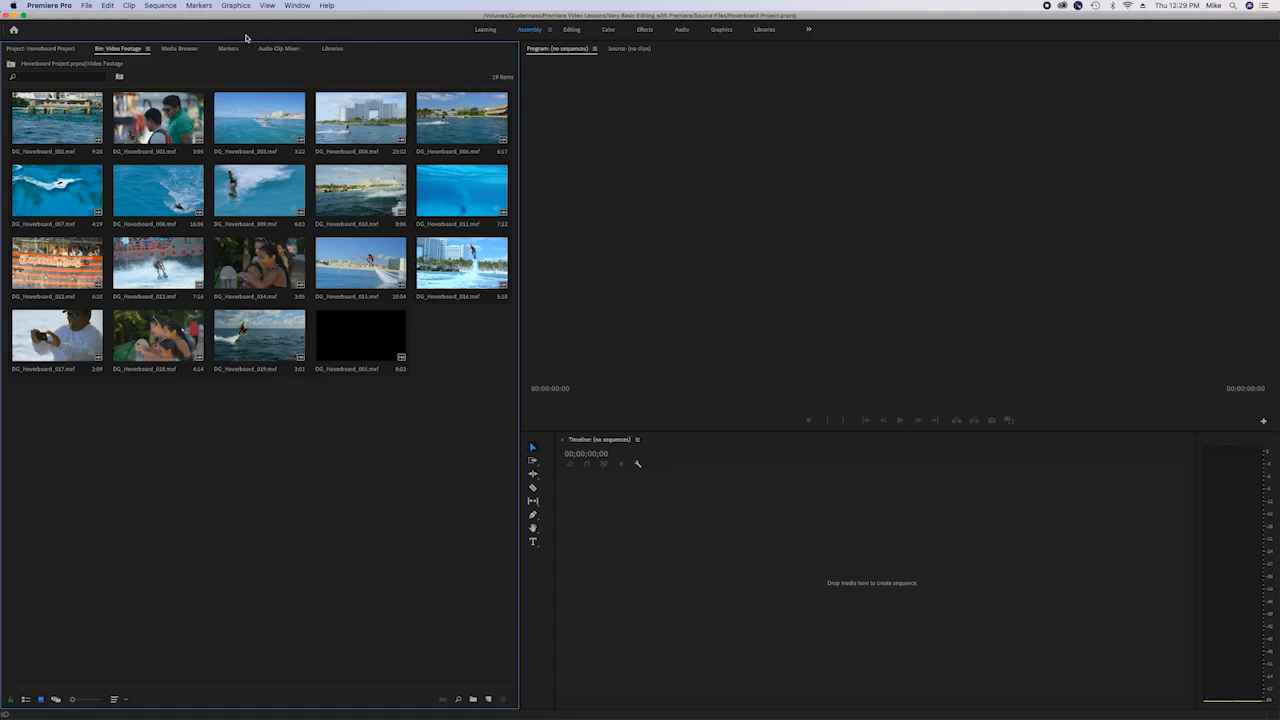
- Hide Premiere Pro, view the Adobe Premiere Pro Auto-Save folder inside Source Files in Finder, and widen the column listing its project files
{"action": "left_click", "coordinate": [48, 5]}
{"action": "left_click", "coordinate": [45, 87]}
{"action": "left_click_drag", "start_coordinate": [738, 407], "coordinate": [668, 407]}
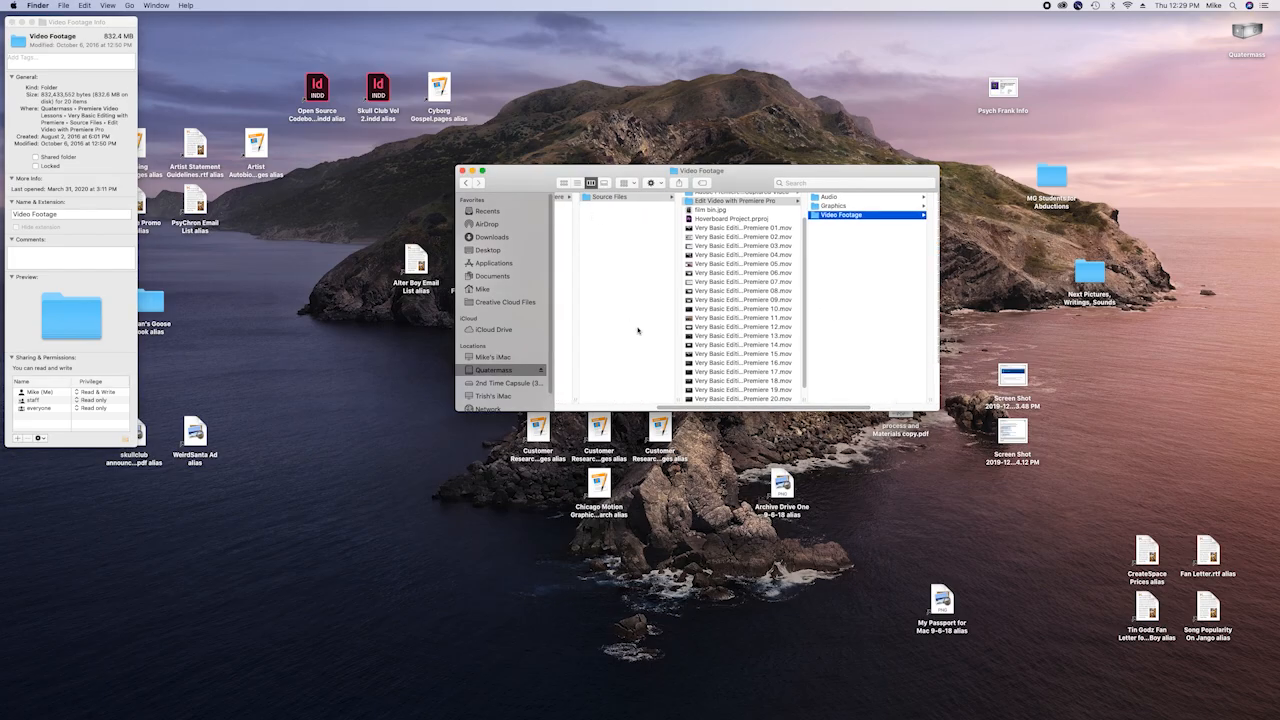
{"action": "left_click", "coordinate": [706, 264]}
{"action": "scroll", "coordinate": [738, 212], "scroll_direction": "up", "scroll_amount": 2}
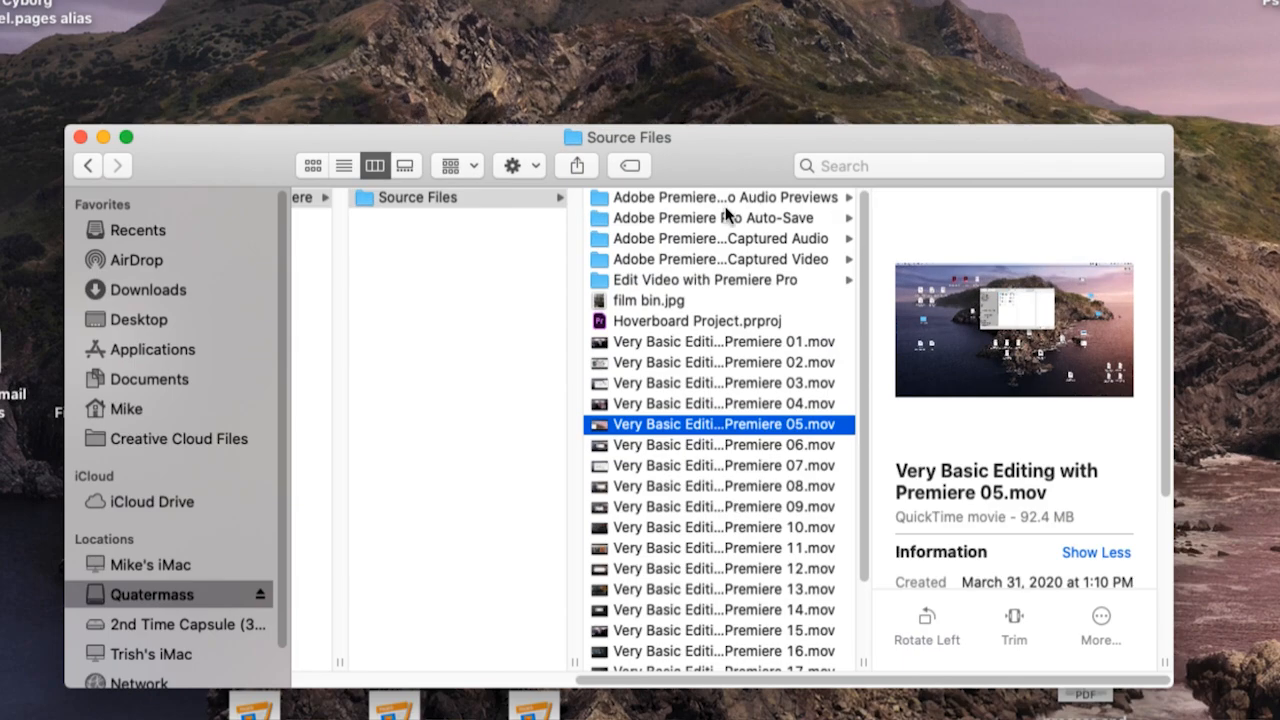
{"action": "left_click", "coordinate": [598, 219]}
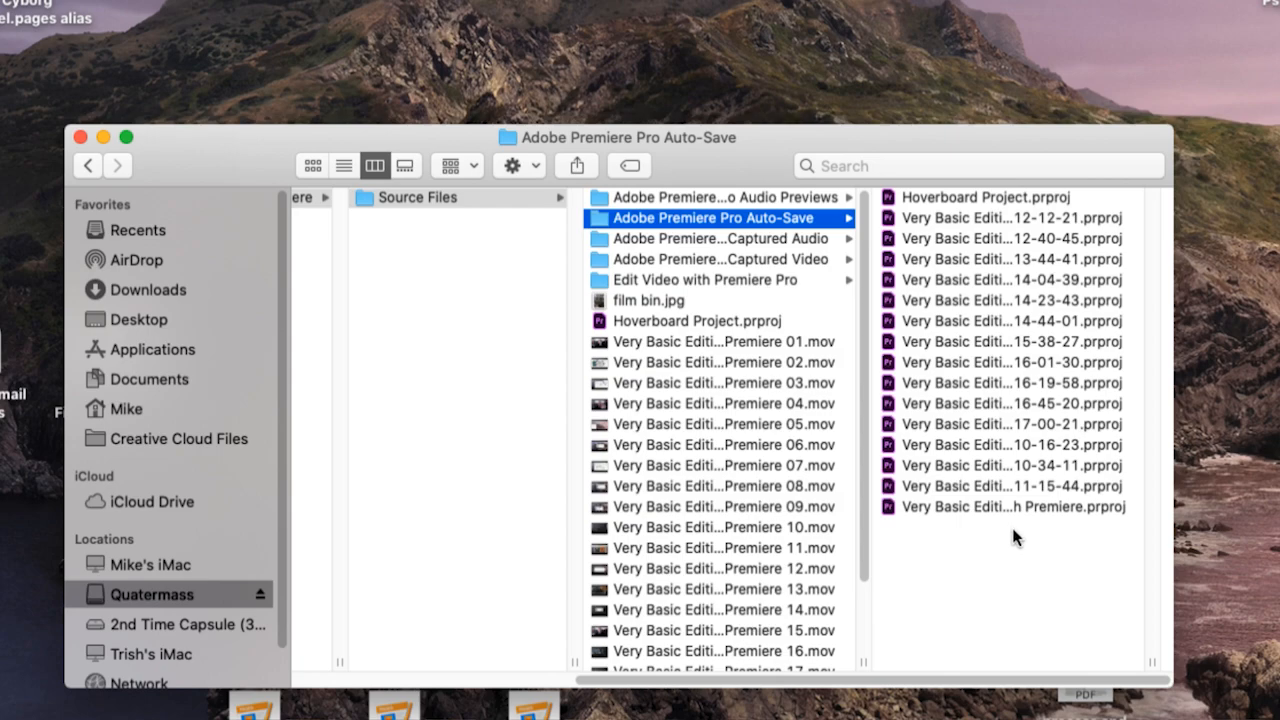
{"action": "left_click_drag", "start_coordinate": [1152, 662], "coordinate": [1270, 660]}
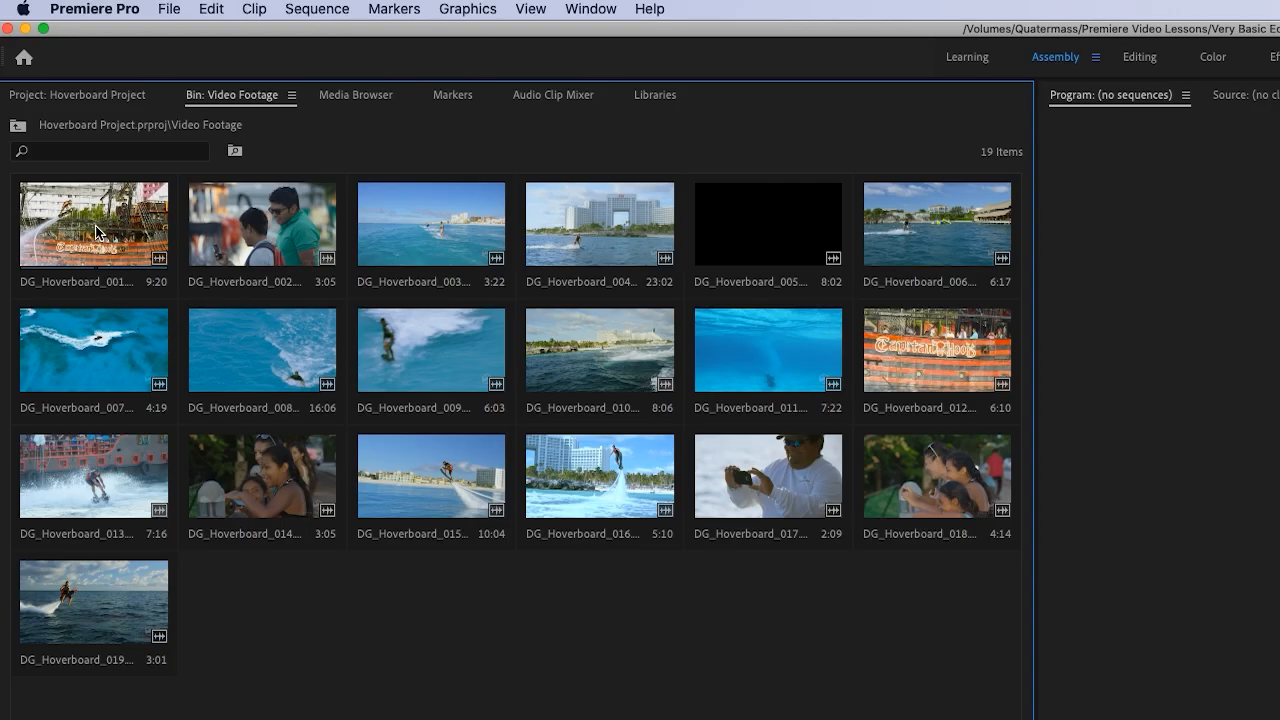
- Open the clip DG_Hoverboard_001.mxf from the Video Footage bin in the Source Monitor and return its playhead to the start
{"action": "double_click", "coordinate": [95, 225]}
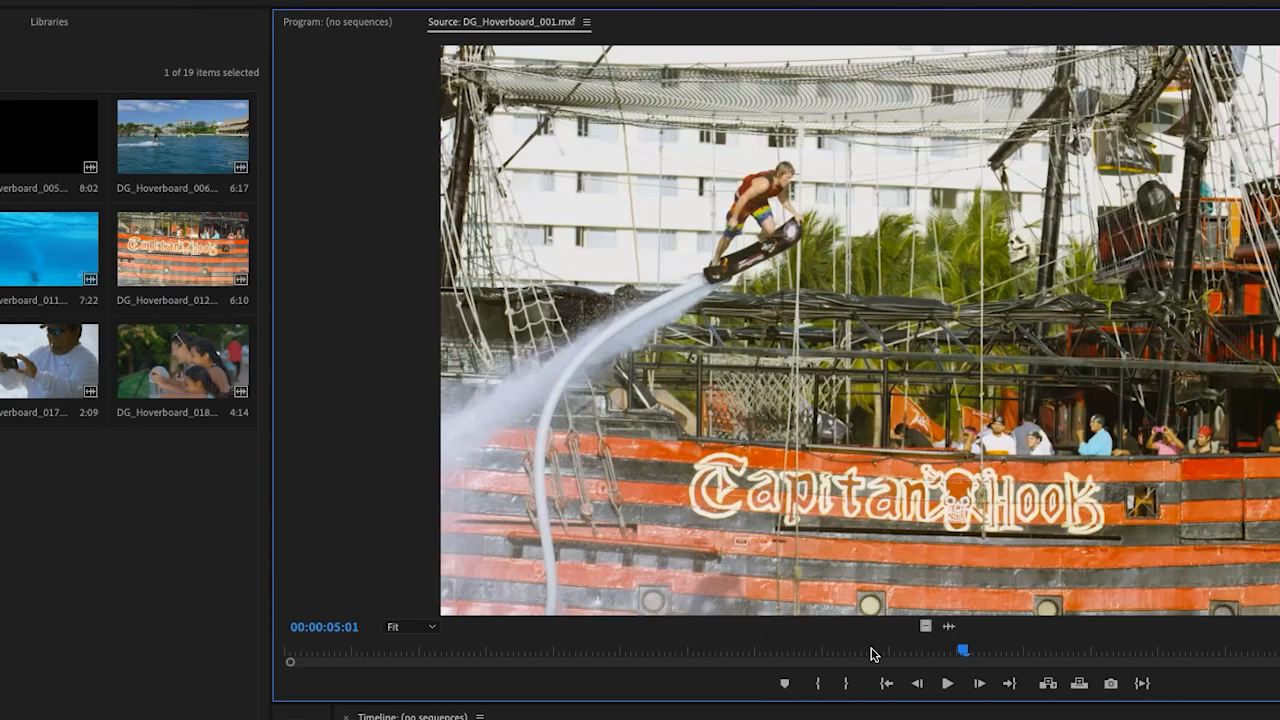
{"action": "left_click_drag", "start_coordinate": [871, 654], "coordinate": [466, 653]}
{"action": "key", "text": "Home"}
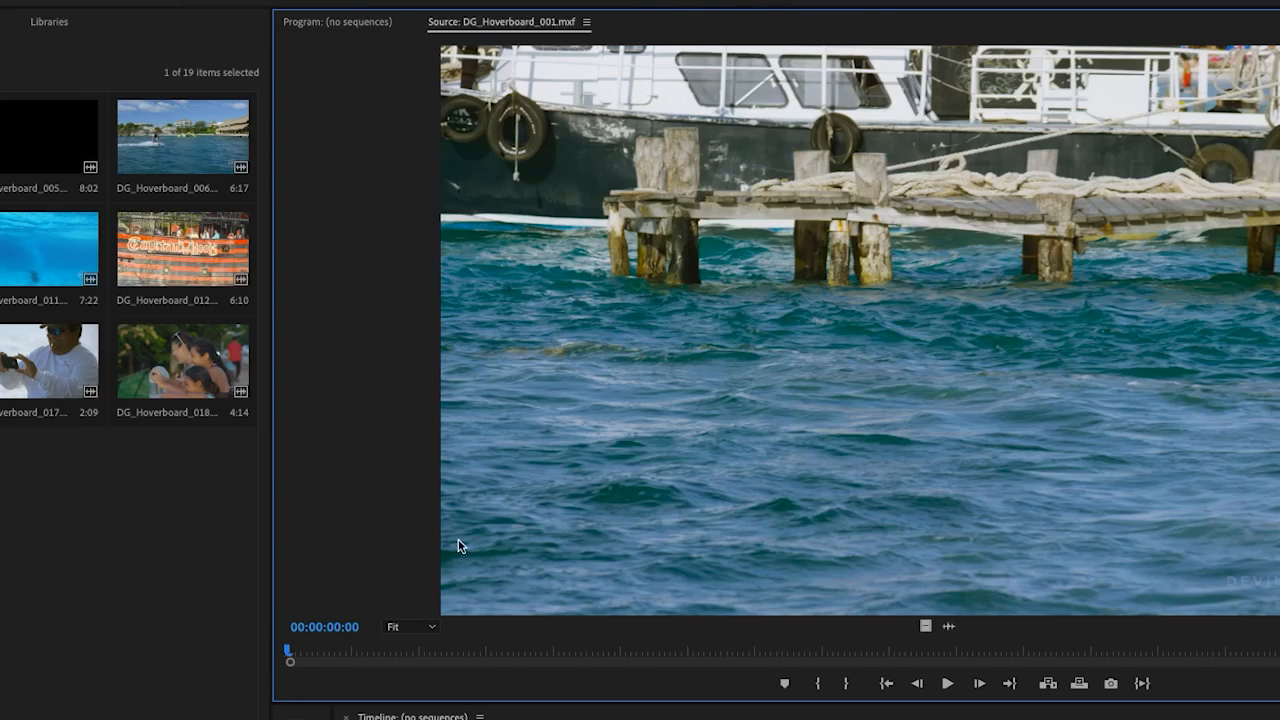
- Play DG_Hoverboard_001.mxf through to its end in the Source Monitor and play it again from the start
{"action": "left_click", "coordinate": [948, 684]}
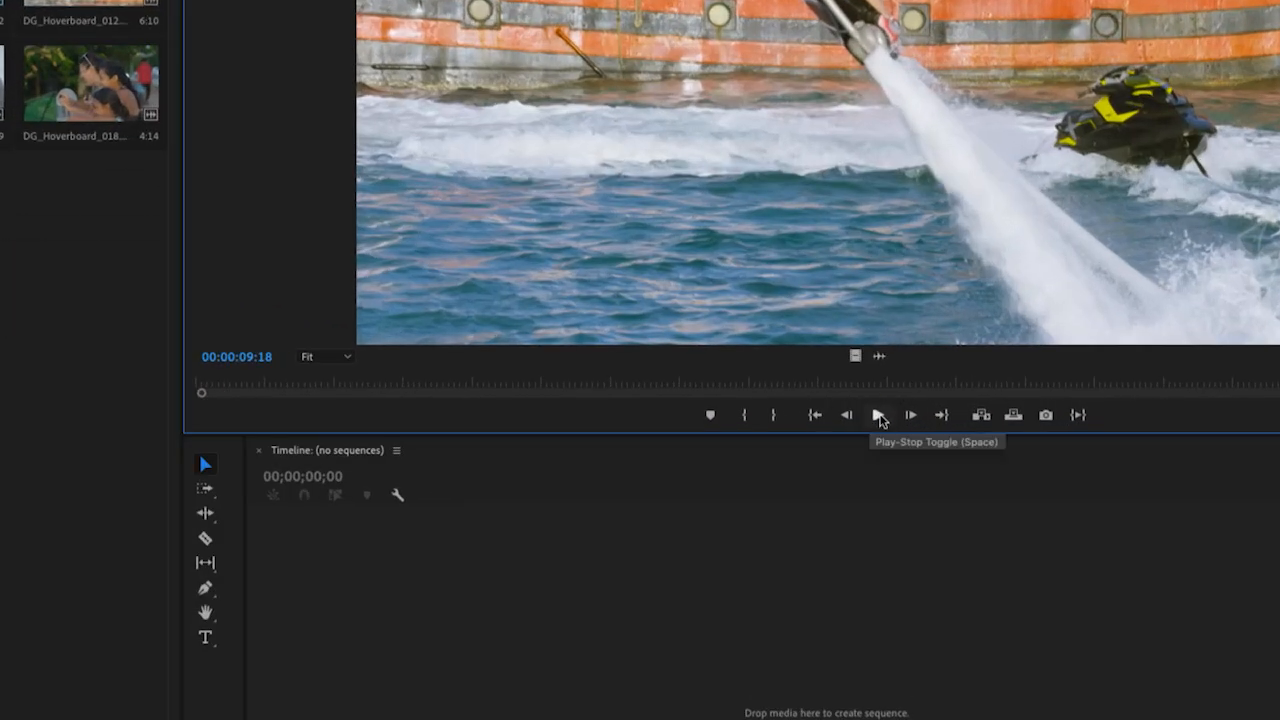
{"action": "left_click", "coordinate": [879, 418]}
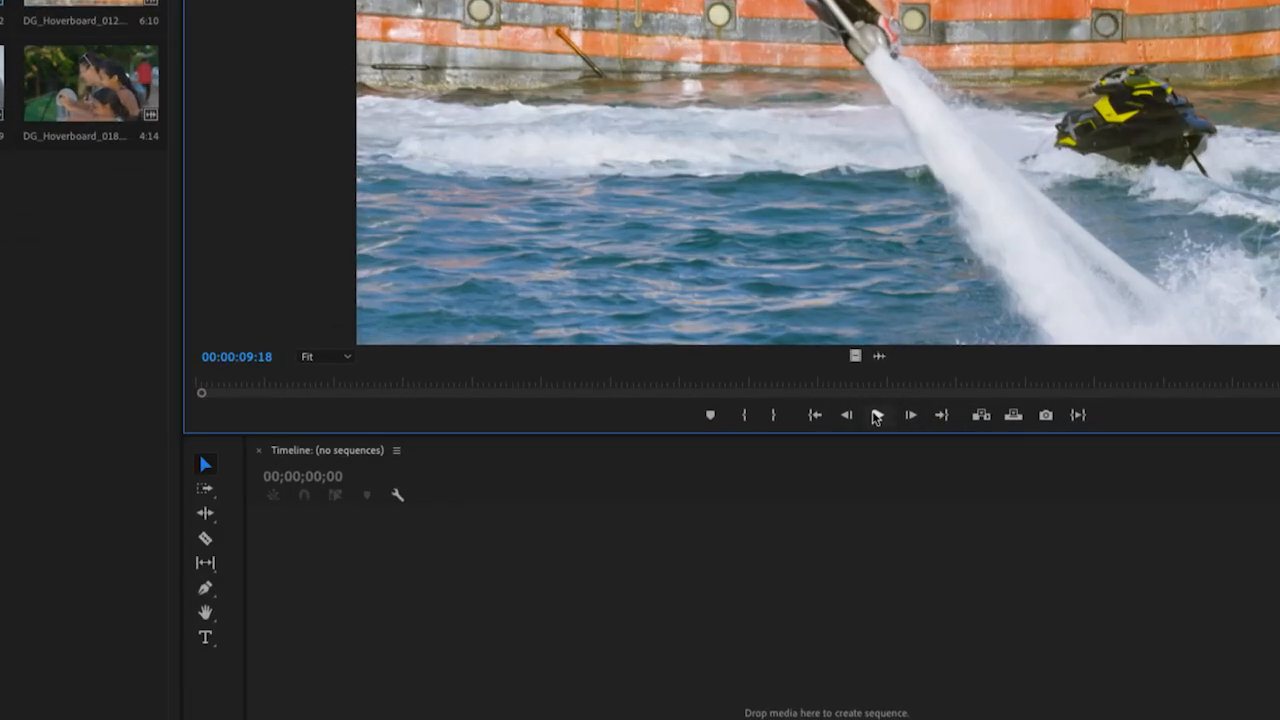
{"action": "left_click", "coordinate": [878, 418]}
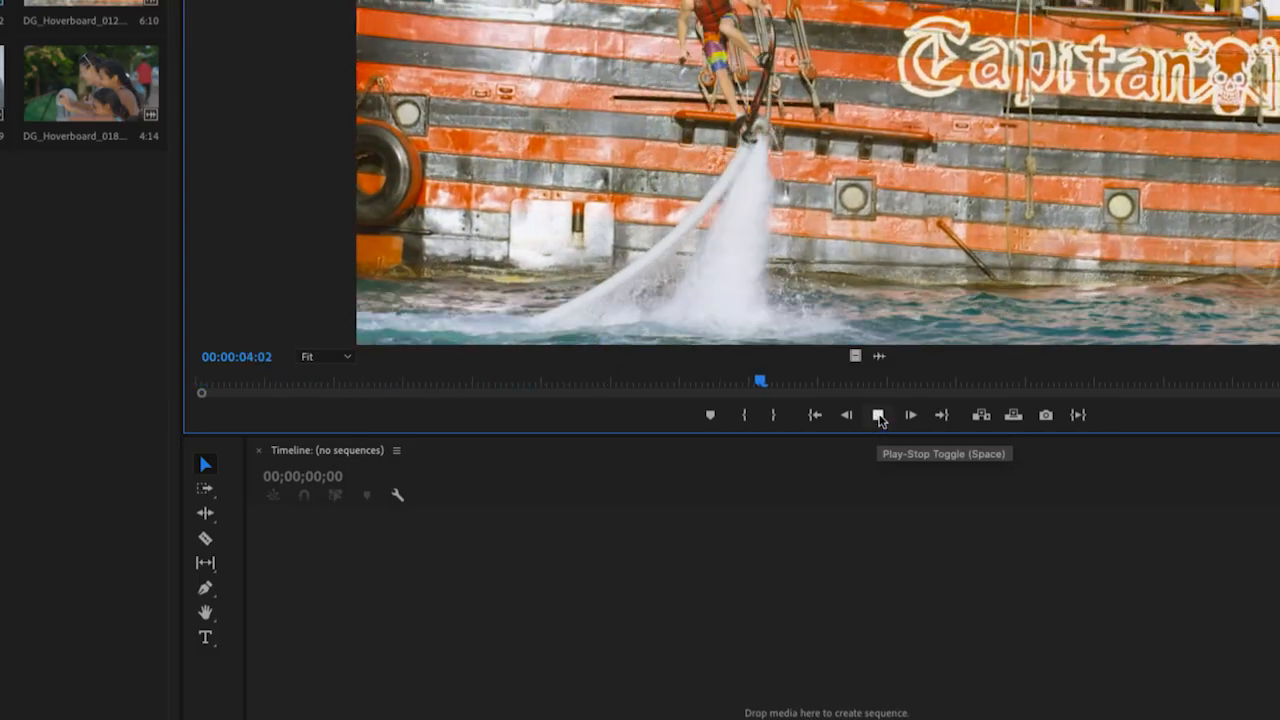
- Stop DG_Hoverboard_001.mxf, scrub it back to the start in the Source Monitor, and compare the Source and Program monitors
{"action": "left_click", "coordinate": [879, 418]}
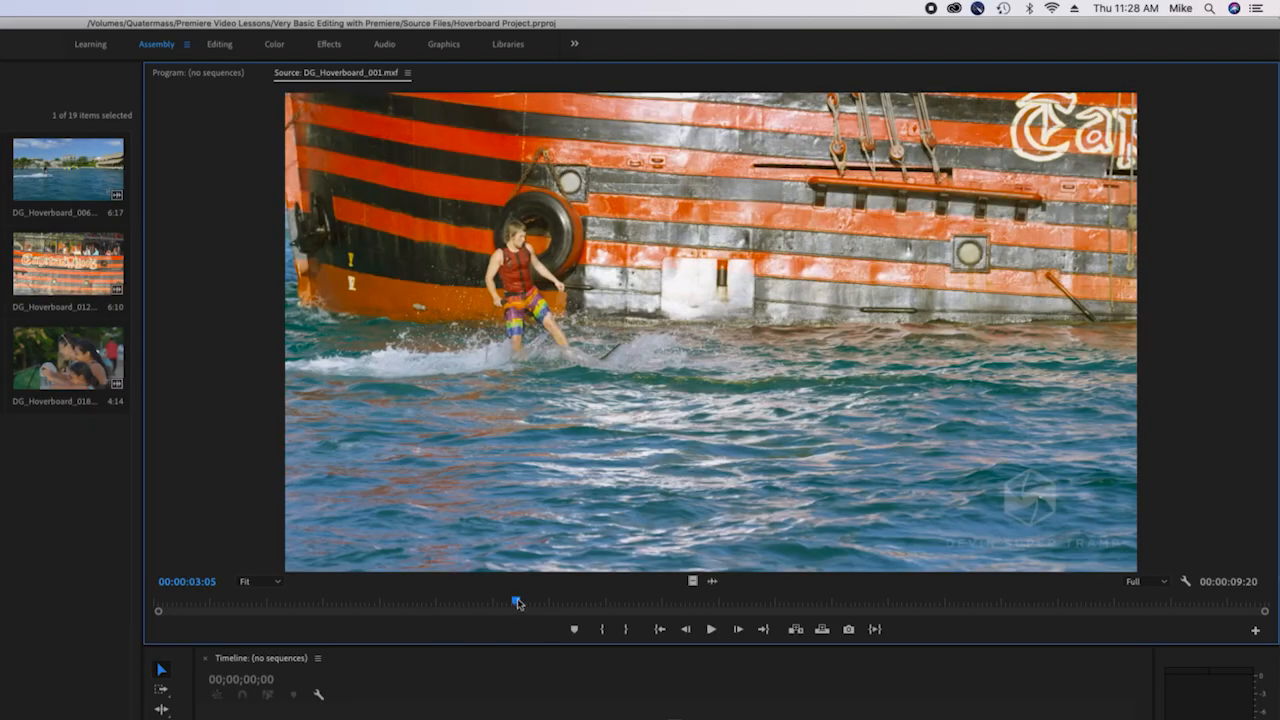
{"action": "left_click_drag", "start_coordinate": [517, 604], "coordinate": [257, 608]}
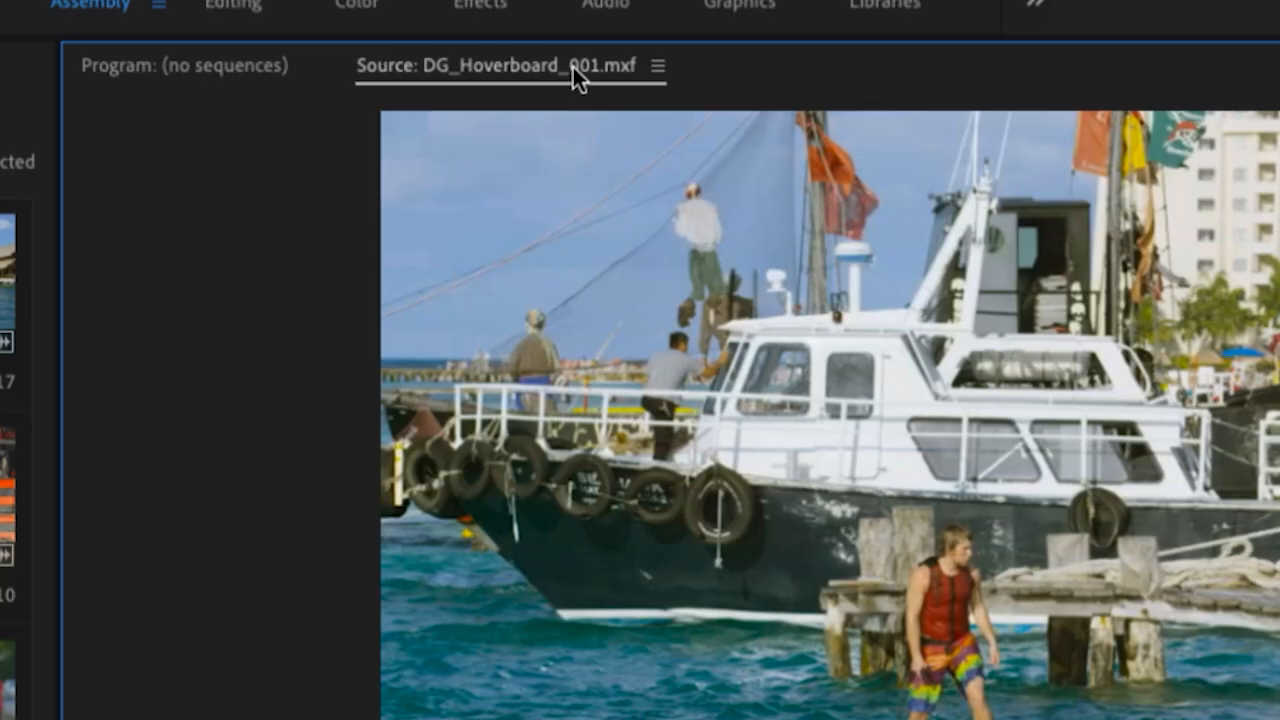
{"action": "left_click", "coordinate": [143, 67]}
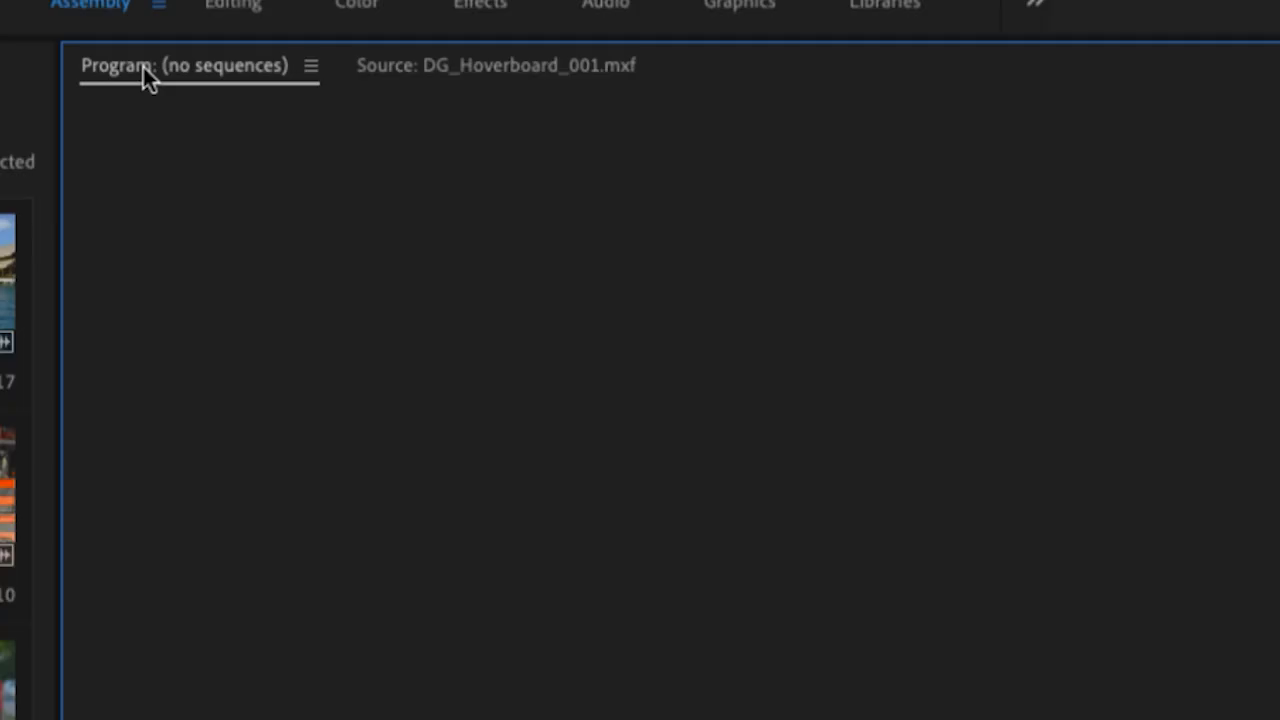
{"action": "left_click", "coordinate": [449, 65]}
{"action": "left_click", "coordinate": [289, 64]}
{"action": "left_click", "coordinate": [450, 66]}
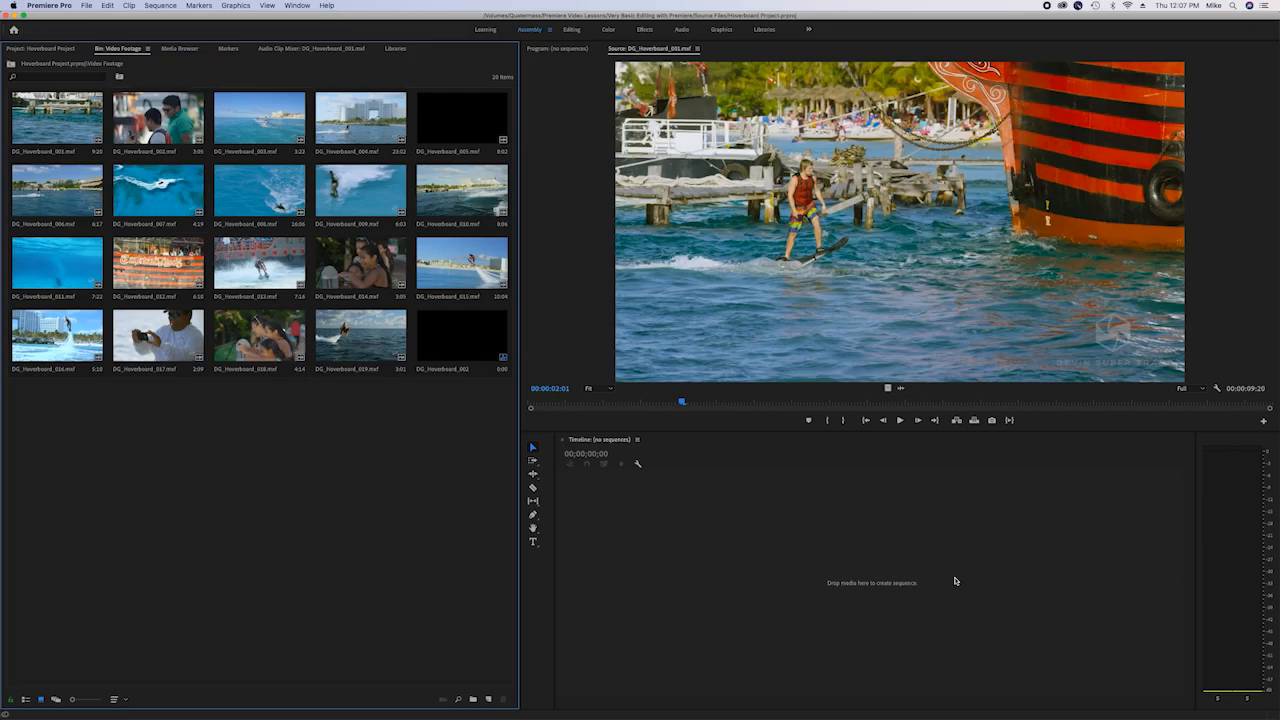
- Create a sequence in the empty timeline from all clips in the Video Footage bin and preview it in the Program Monitor
{"action": "left_click_drag", "start_coordinate": [476, 462], "coordinate": [52, 113]}
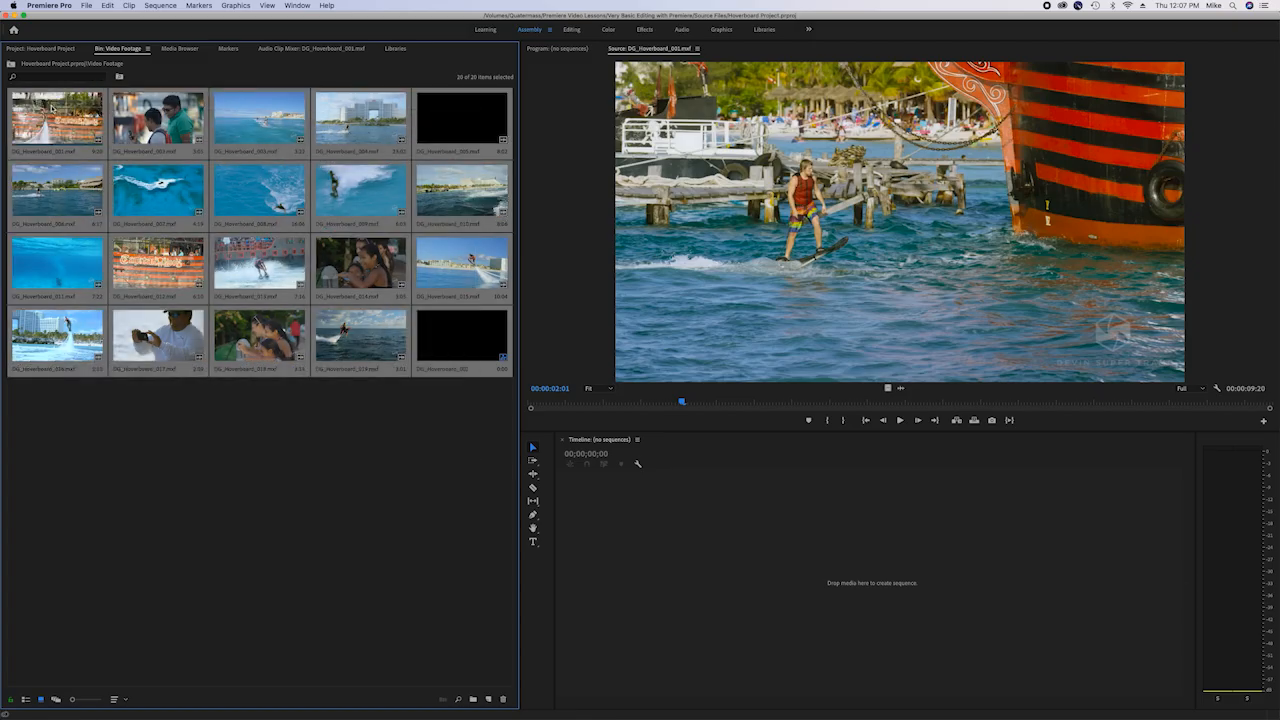
{"action": "left_click_drag", "start_coordinate": [52, 112], "coordinate": [843, 599]}
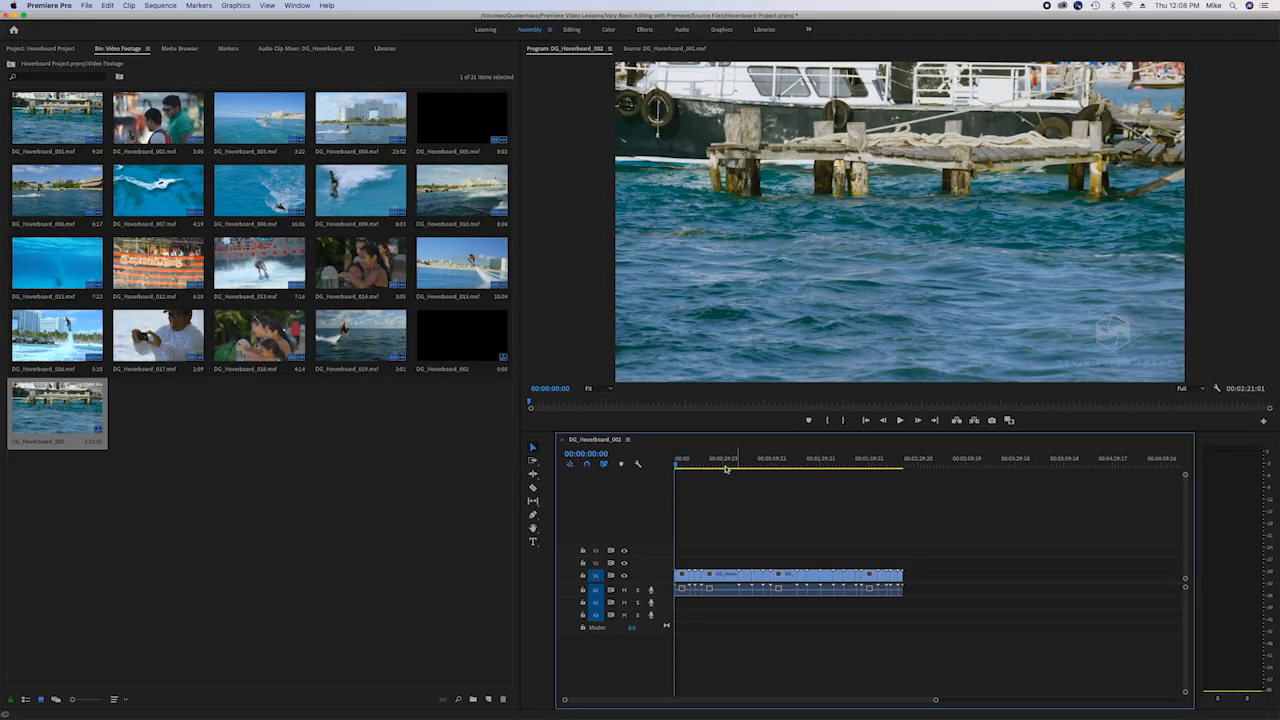
{"action": "left_click", "coordinate": [899, 420]}
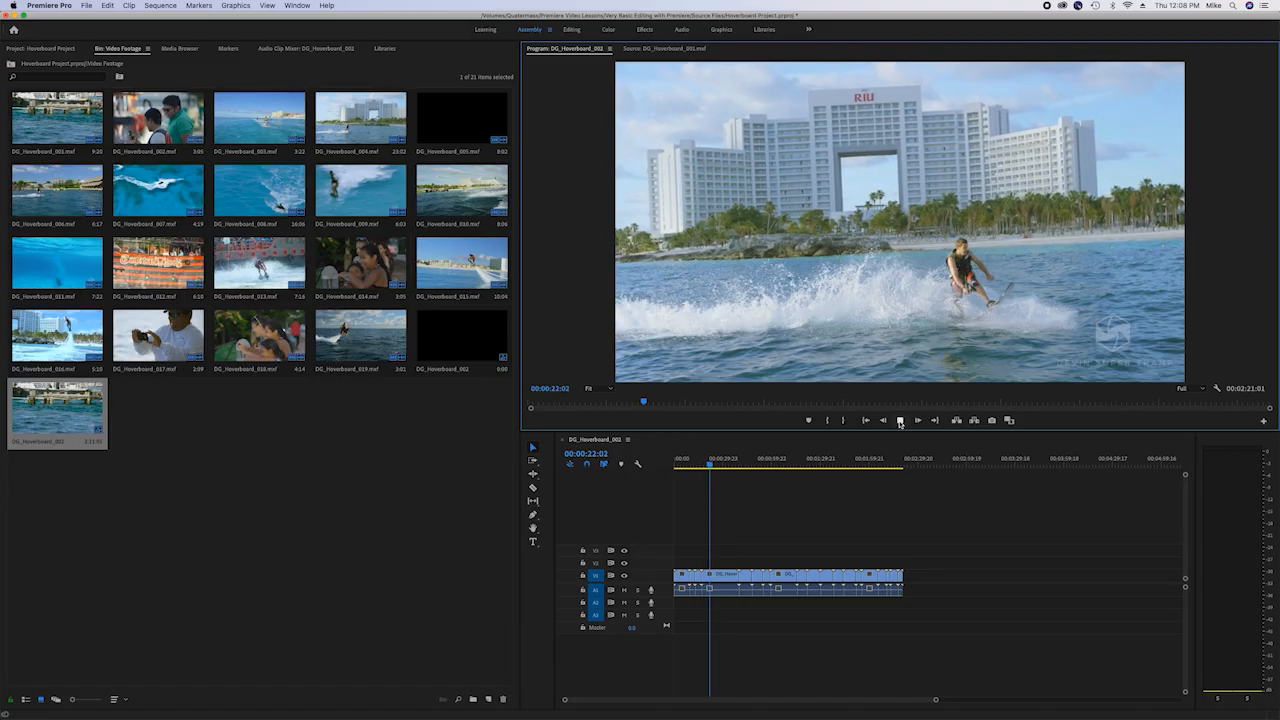
{"action": "left_click", "coordinate": [899, 423]}
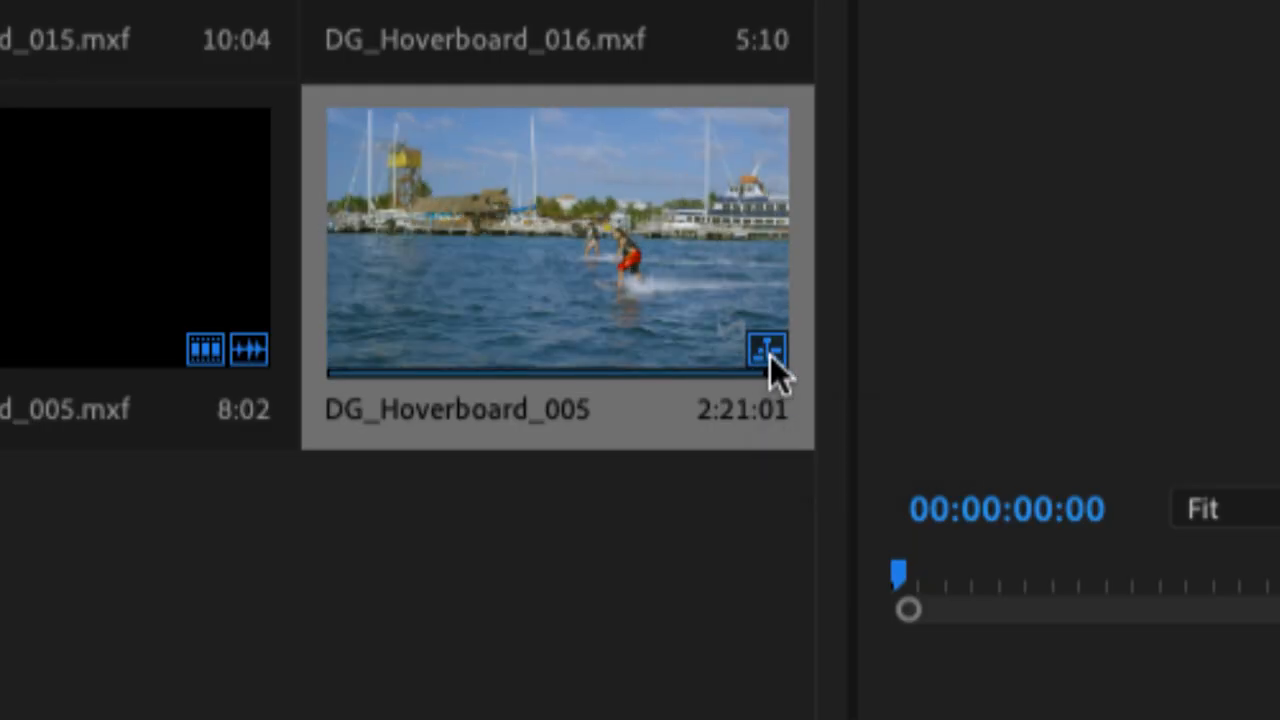
- Rename the DG_Hoverboard_005 sequence in the Video Footage bin as Hoverboard Sequence
{"action": "mouse_move", "coordinate": [594, 409]}
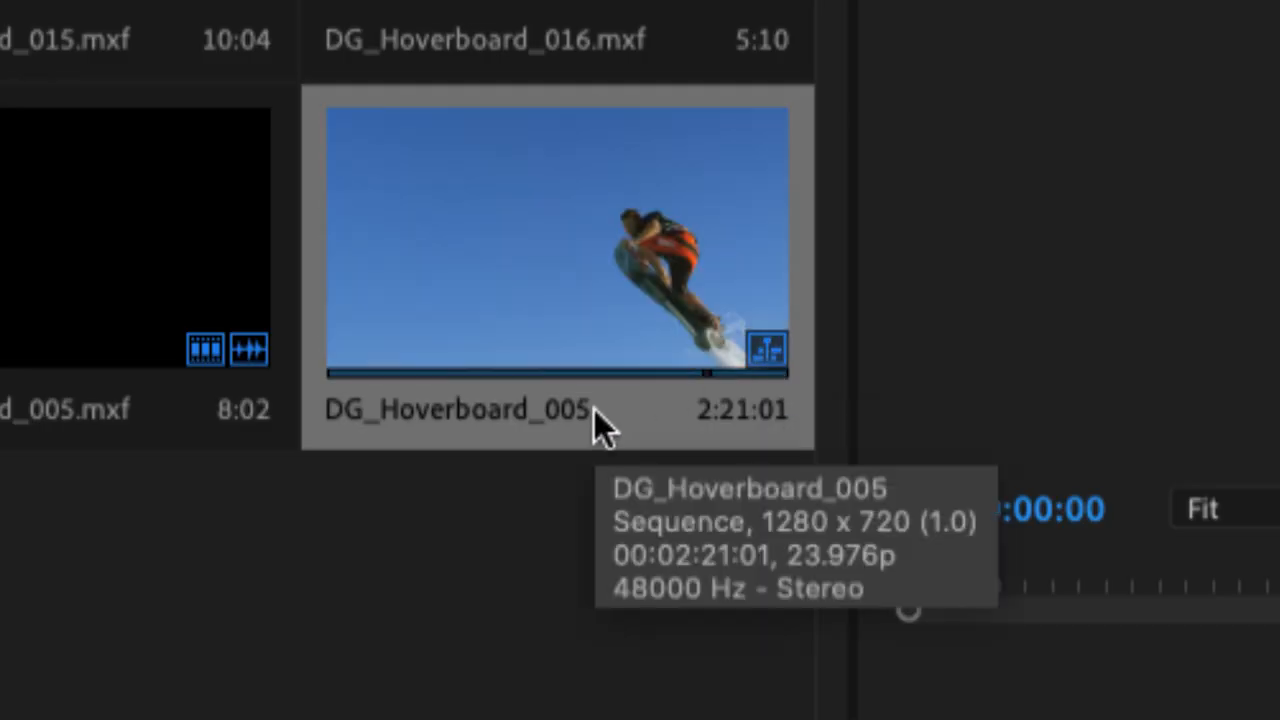
{"action": "left_click", "coordinate": [441, 409]}
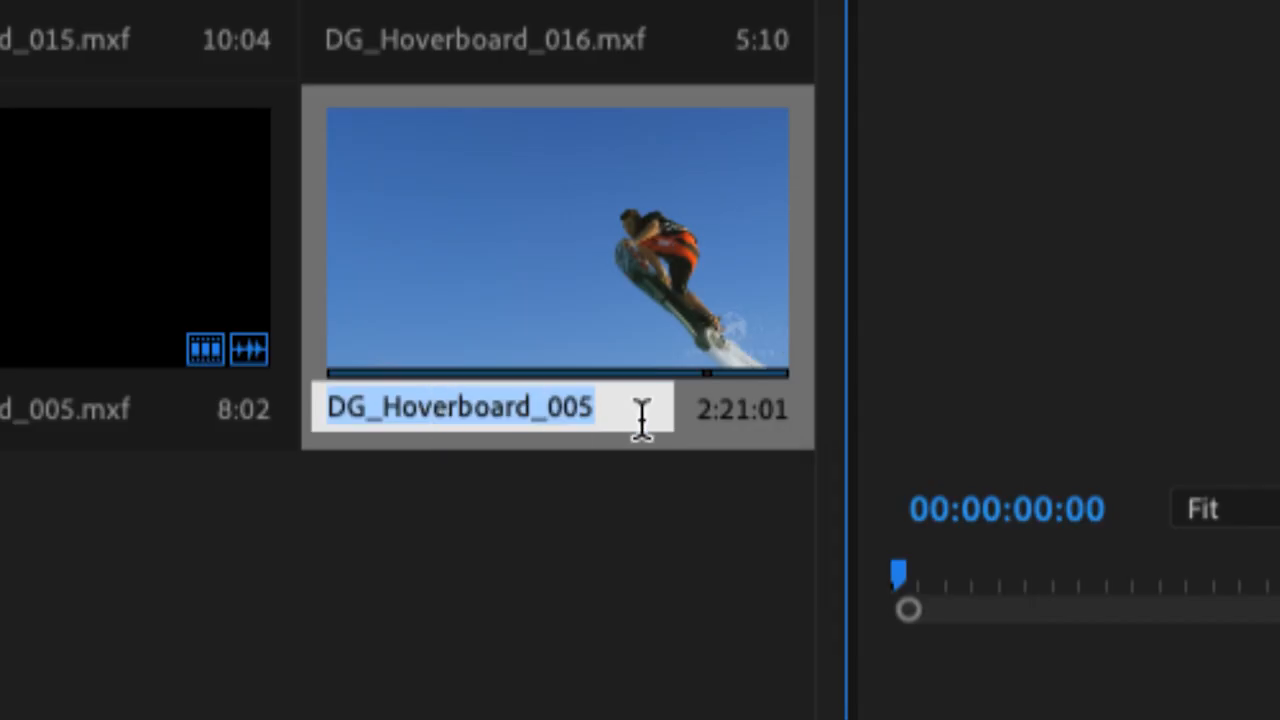
{"action": "type", "text": "Hov"}
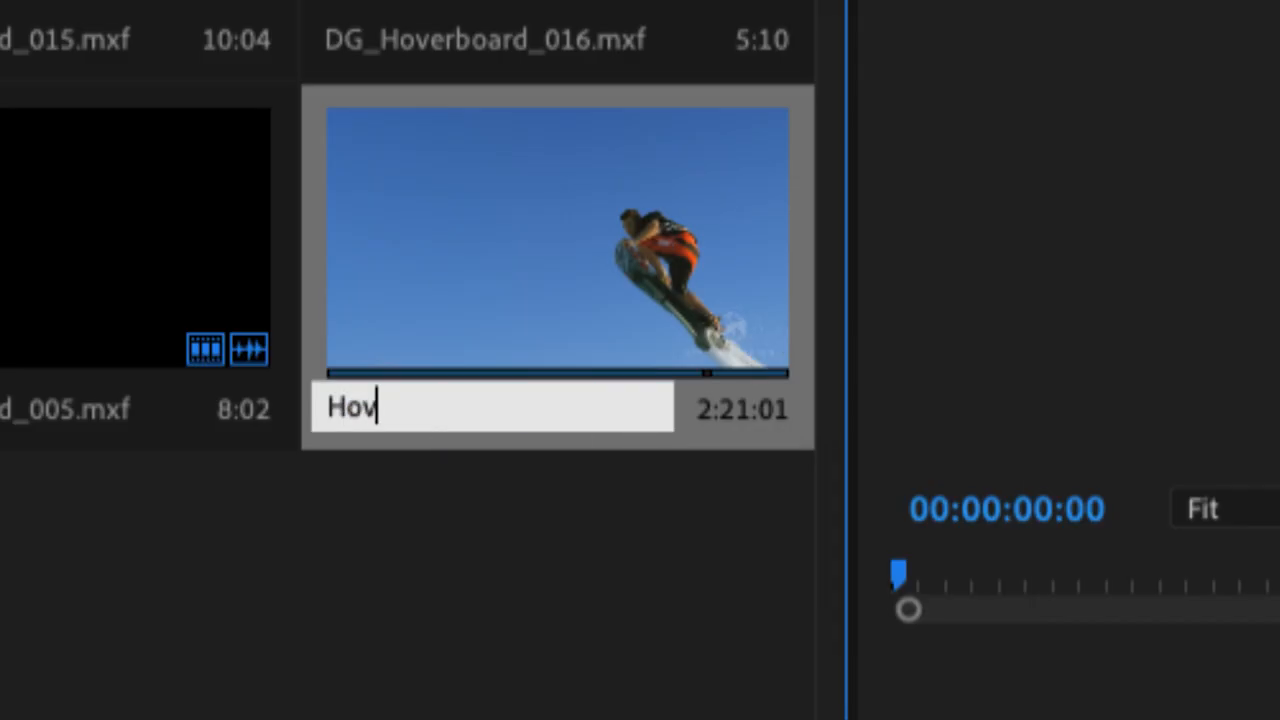
{"action": "type", "text": "erboard"}
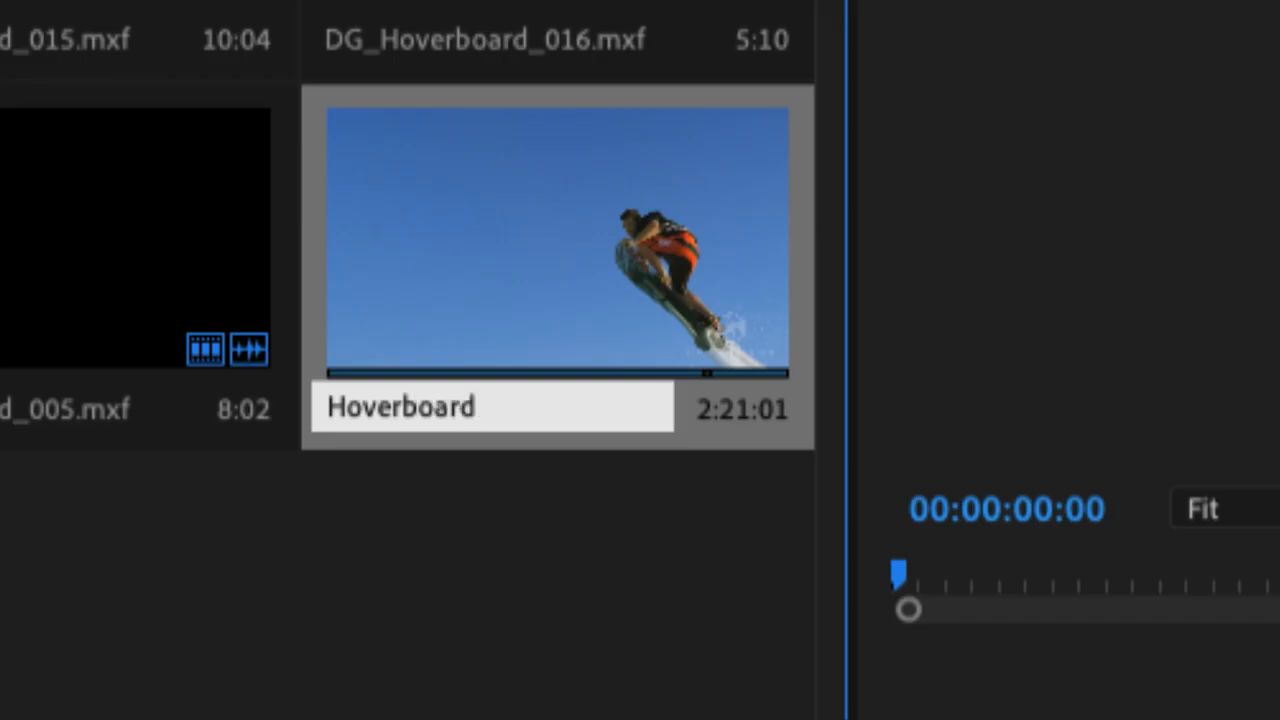
{"action": "type", "text": " Sequence"}
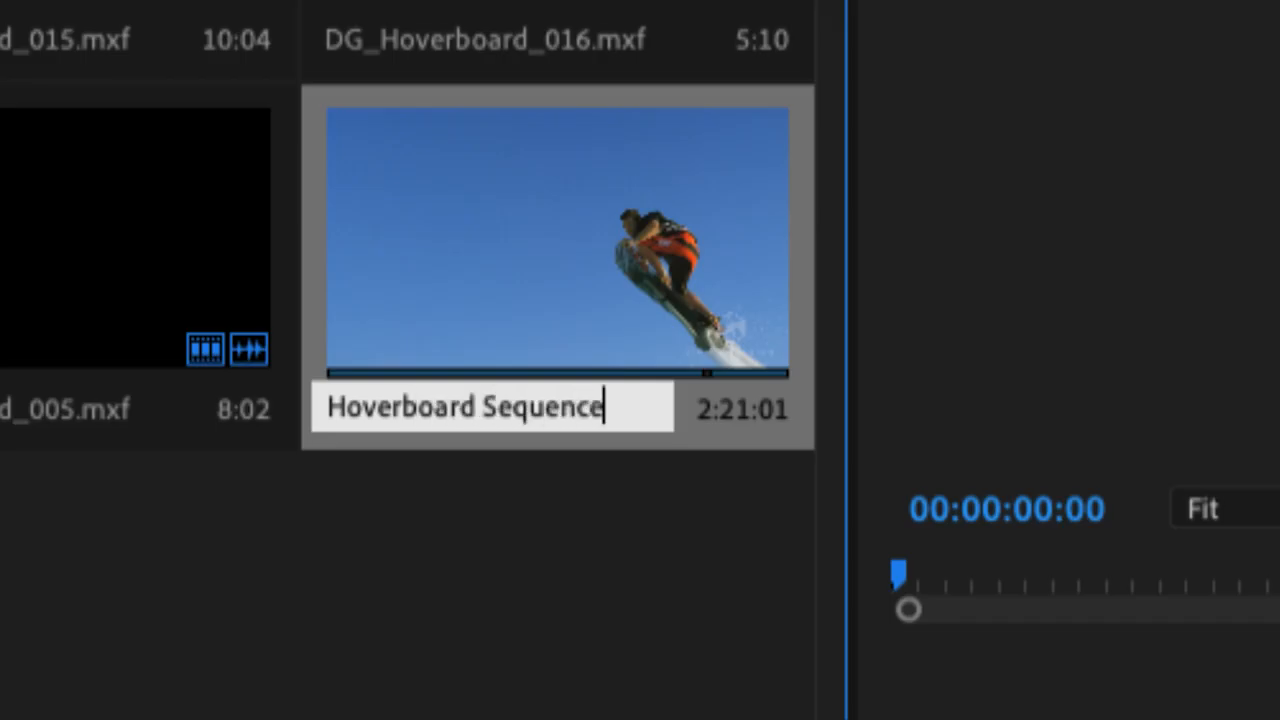
{"action": "key", "text": "Return"}
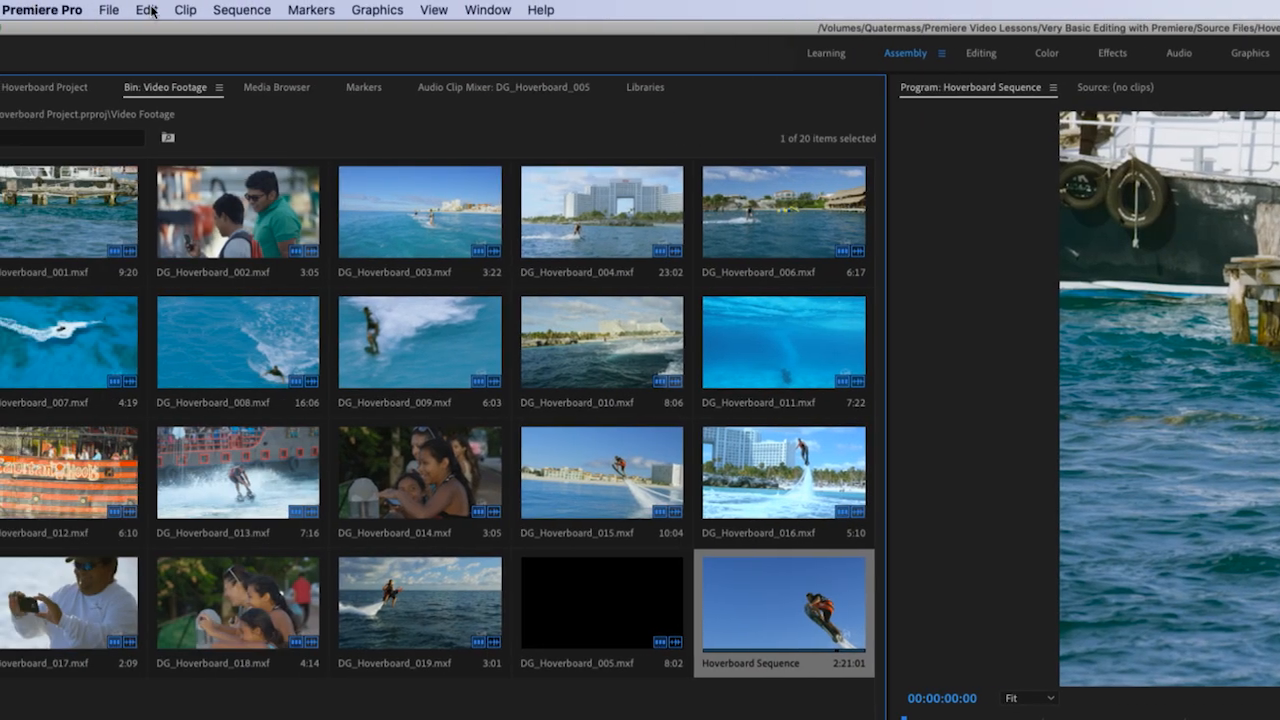
- Duplicate Hoverboard Sequence in the bin and compare the original's timeline with that of the copy
{"action": "left_click", "coordinate": [147, 10]}
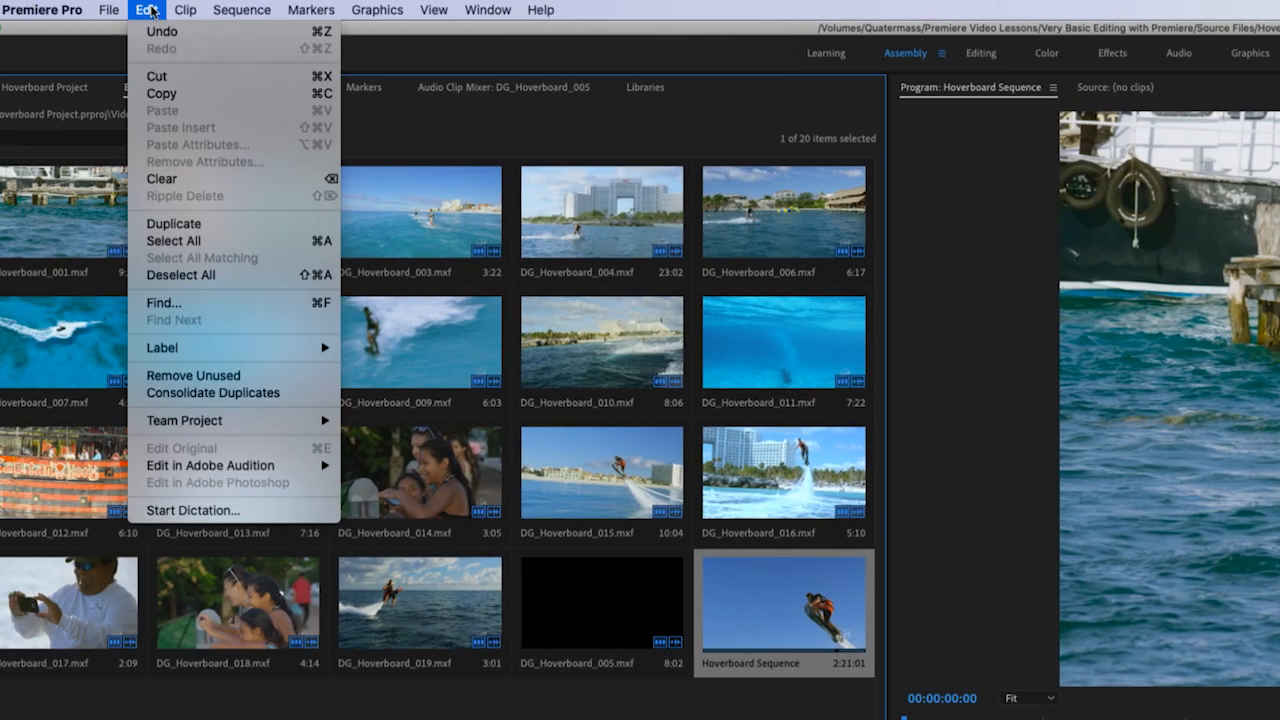
{"action": "left_click", "coordinate": [172, 224]}
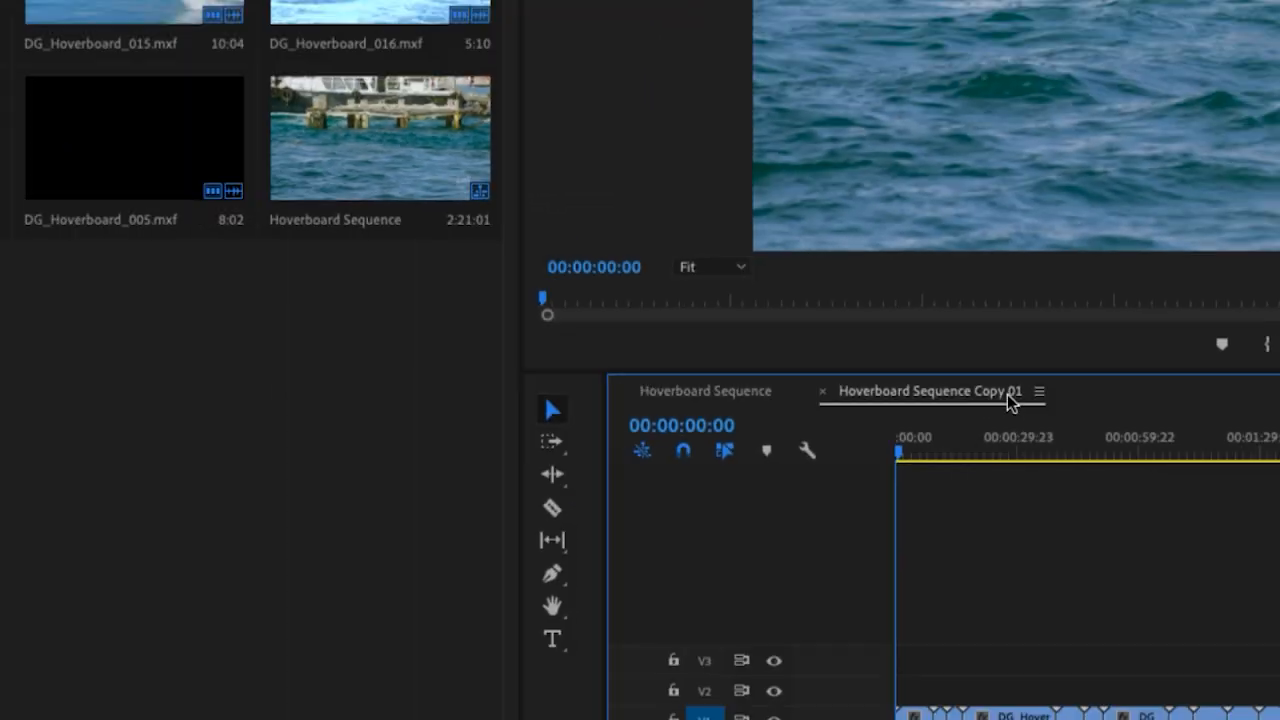
{"action": "left_click", "coordinate": [716, 395]}
{"action": "left_click", "coordinate": [955, 394]}
{"action": "left_click", "coordinate": [683, 393]}
{"action": "left_click", "coordinate": [945, 393]}
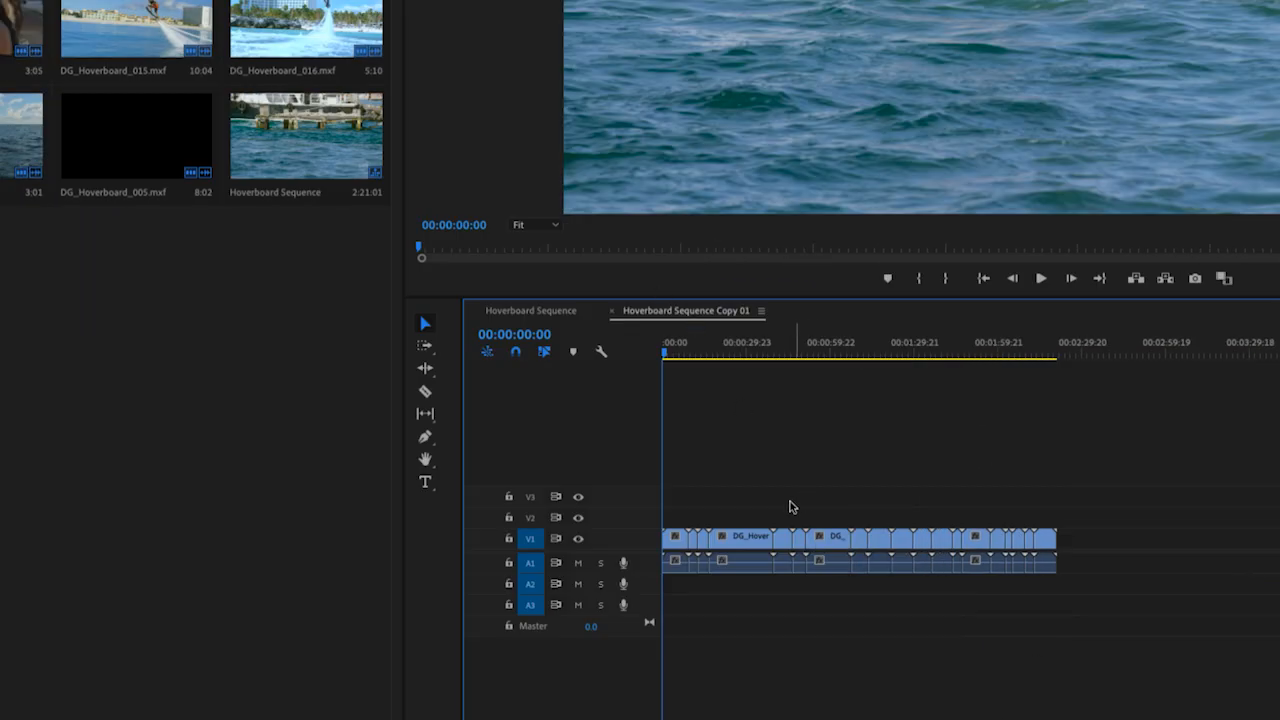
- Delete the long clip near the start and the run of clips in the middle of Hoverboard Sequence Copy 01
{"action": "left_click", "coordinate": [749, 565]}
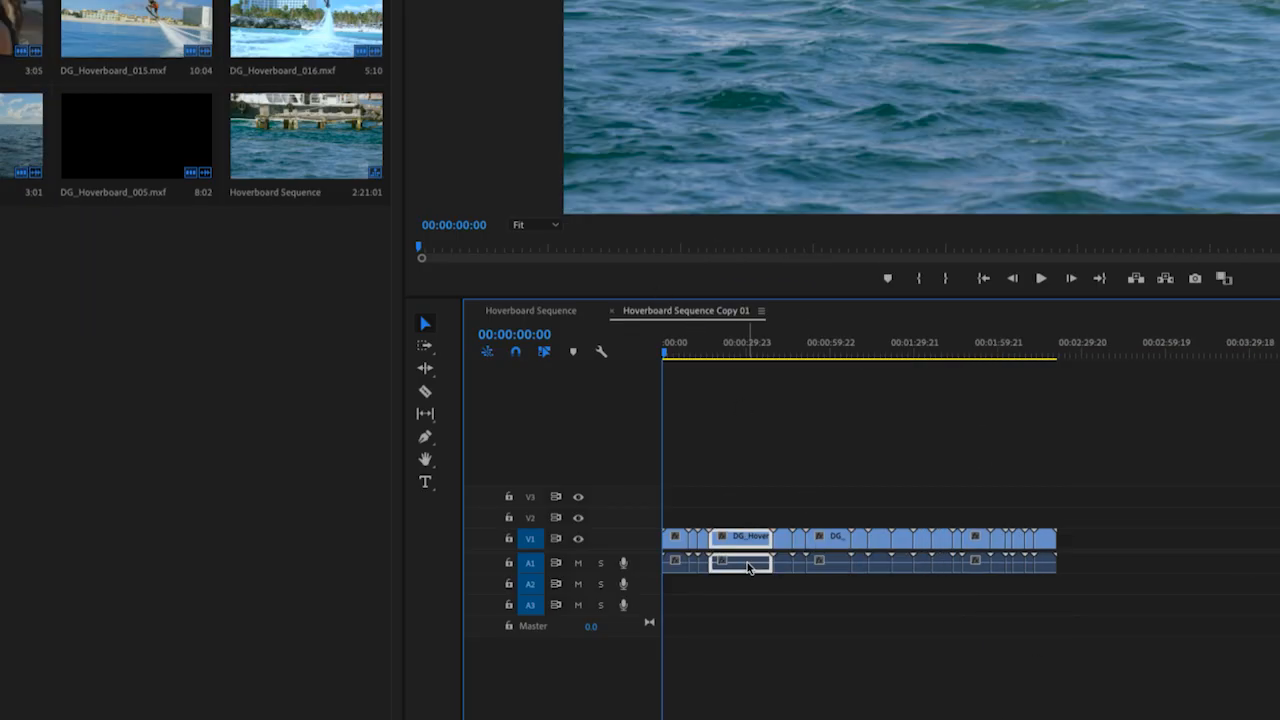
{"action": "key", "text": "Delete"}
{"action": "left_click_drag", "start_coordinate": [828, 506], "coordinate": [930, 572]}
{"action": "key", "text": "Delete"}
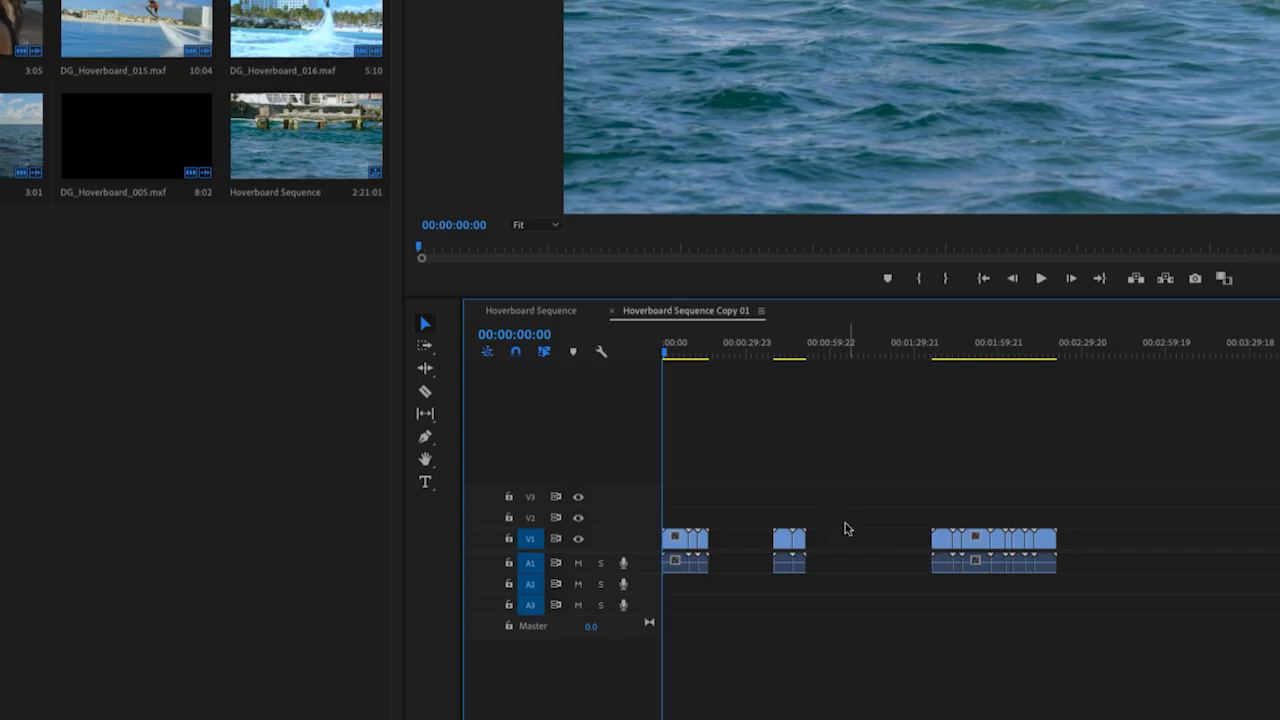
- Compare the original Hoverboard Sequence with the cut-down Hoverboard Sequence Copy 01, ending on the original timeline
{"action": "left_click", "coordinate": [519, 313]}
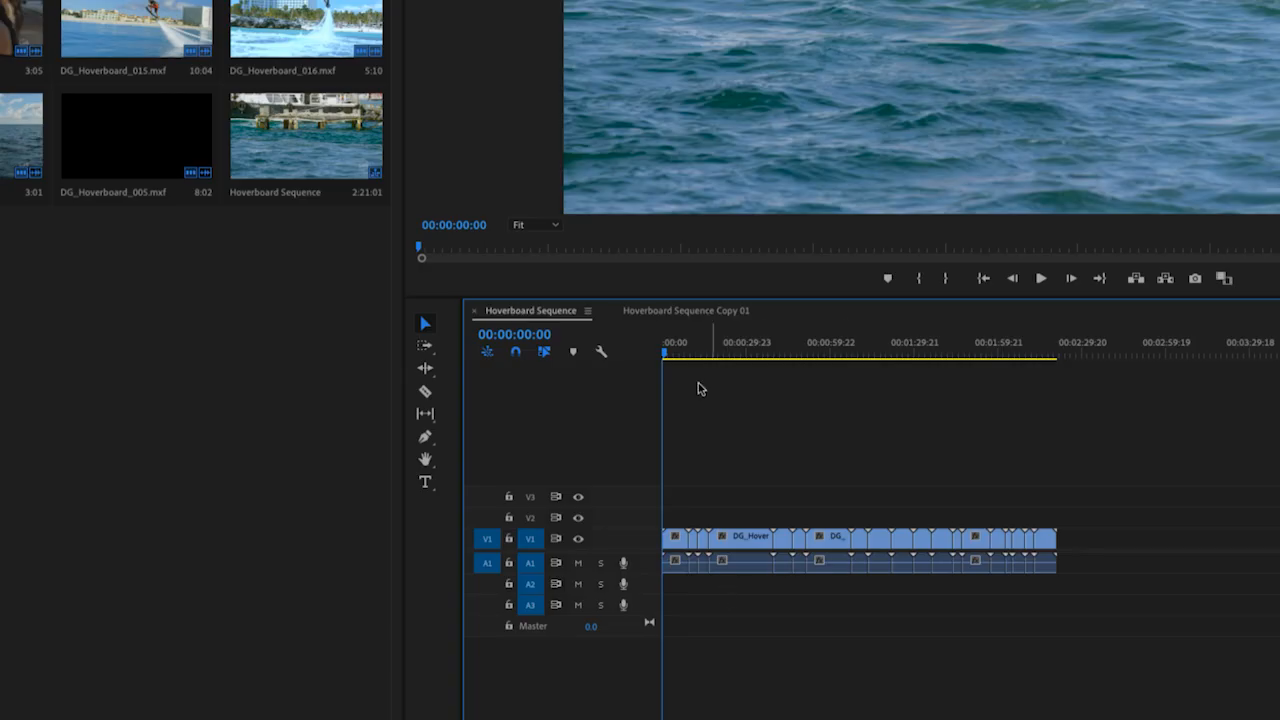
{"action": "left_click", "coordinate": [686, 312]}
{"action": "left_click", "coordinate": [541, 311]}
{"action": "left_click", "coordinate": [686, 312]}
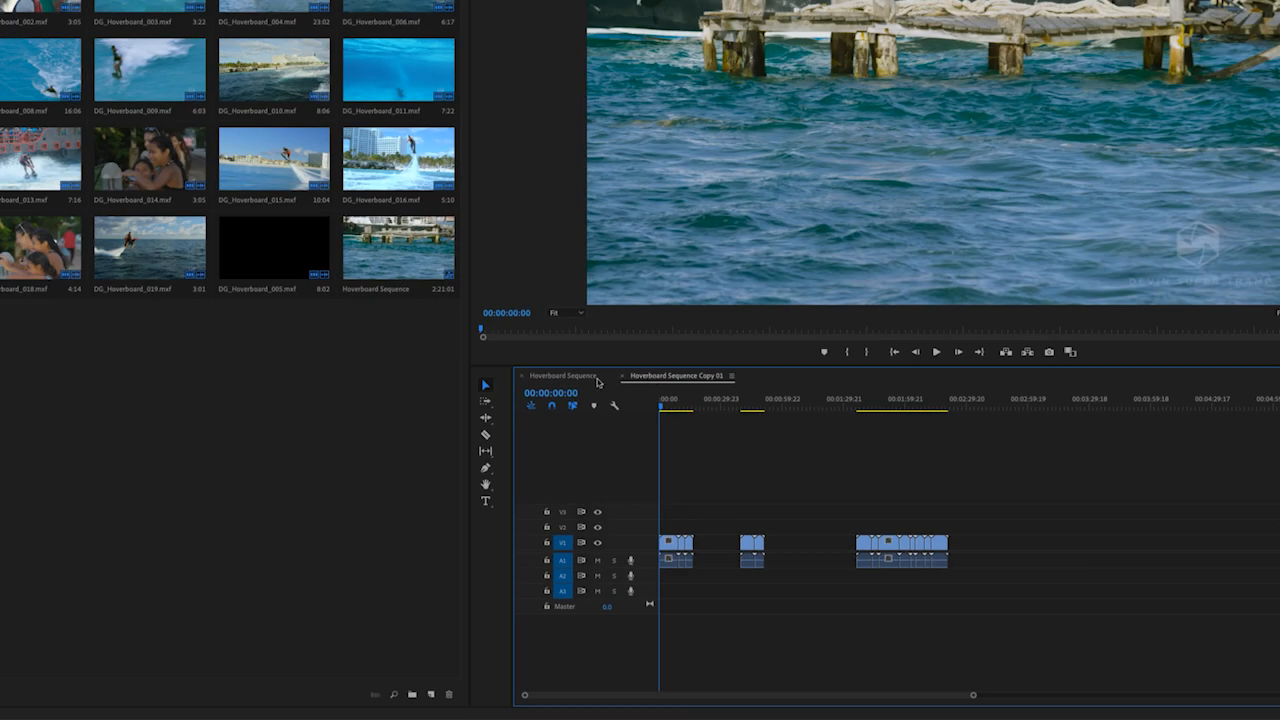
{"action": "left_click", "coordinate": [561, 377]}
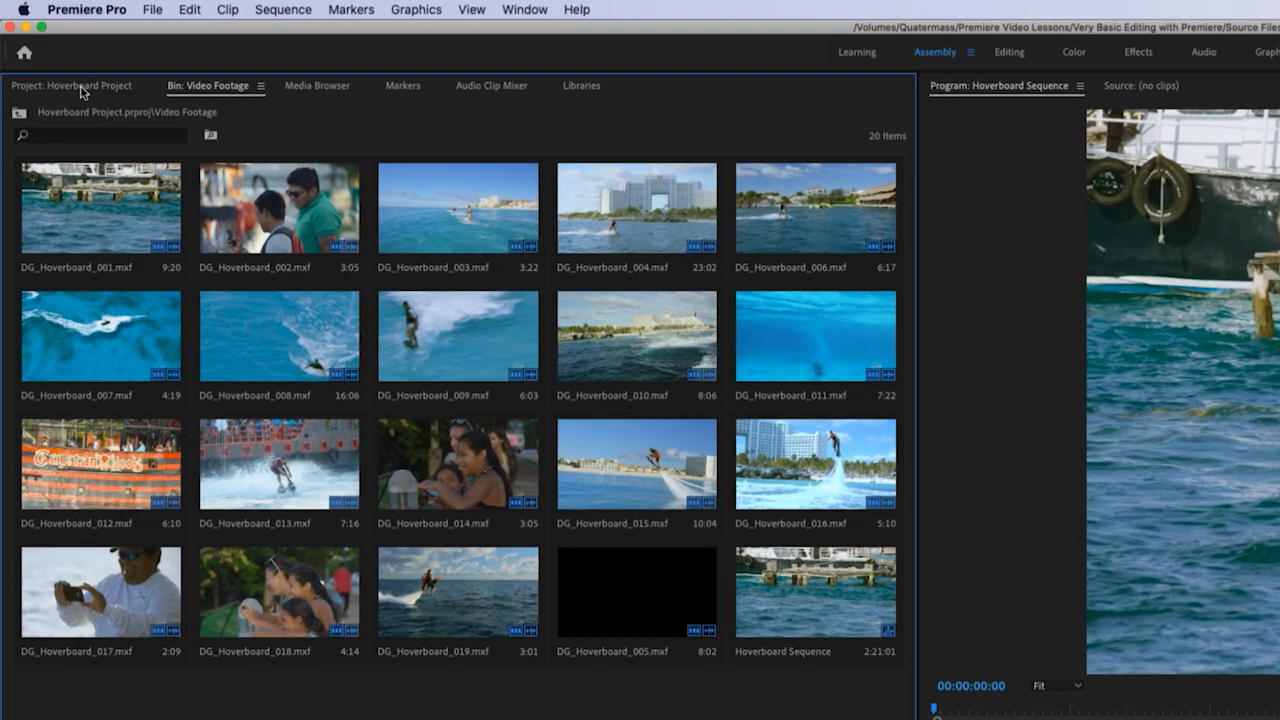
- Open the project's Audio bin and load Skyward4Adobe120.wav into the Source Monitor
{"action": "left_click", "coordinate": [82, 90]}
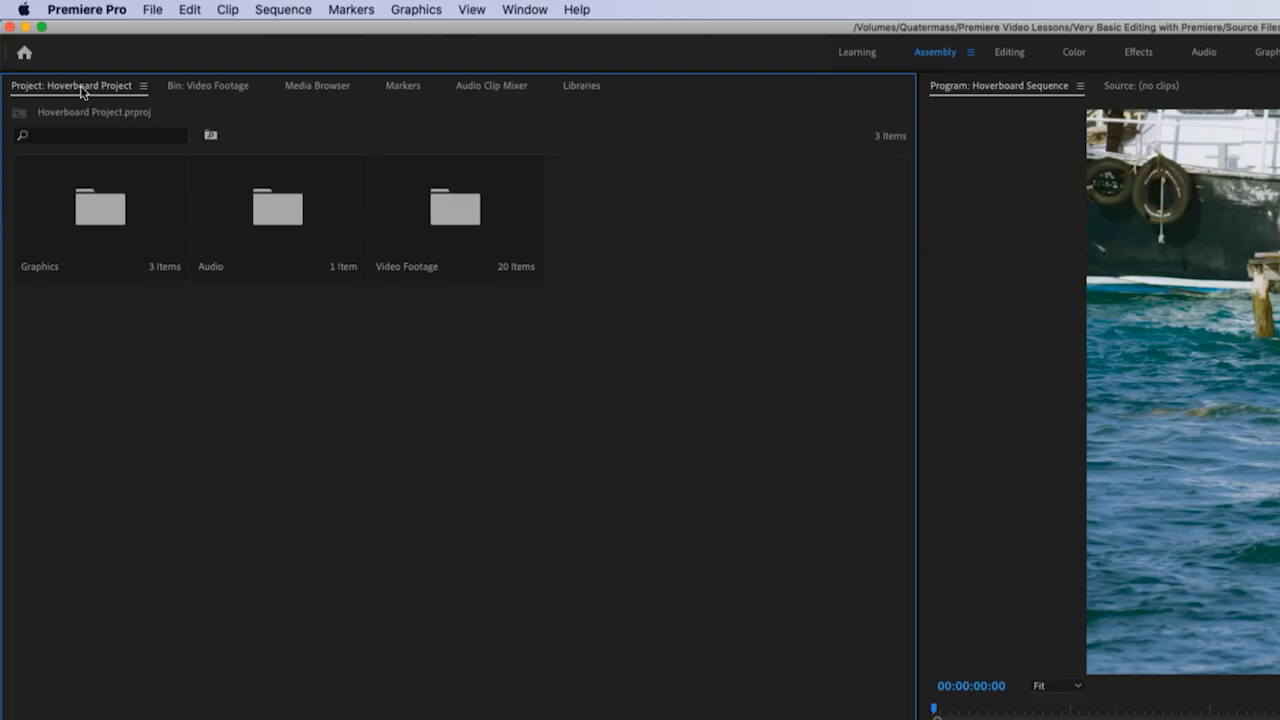
{"action": "double_click", "coordinate": [276, 207]}
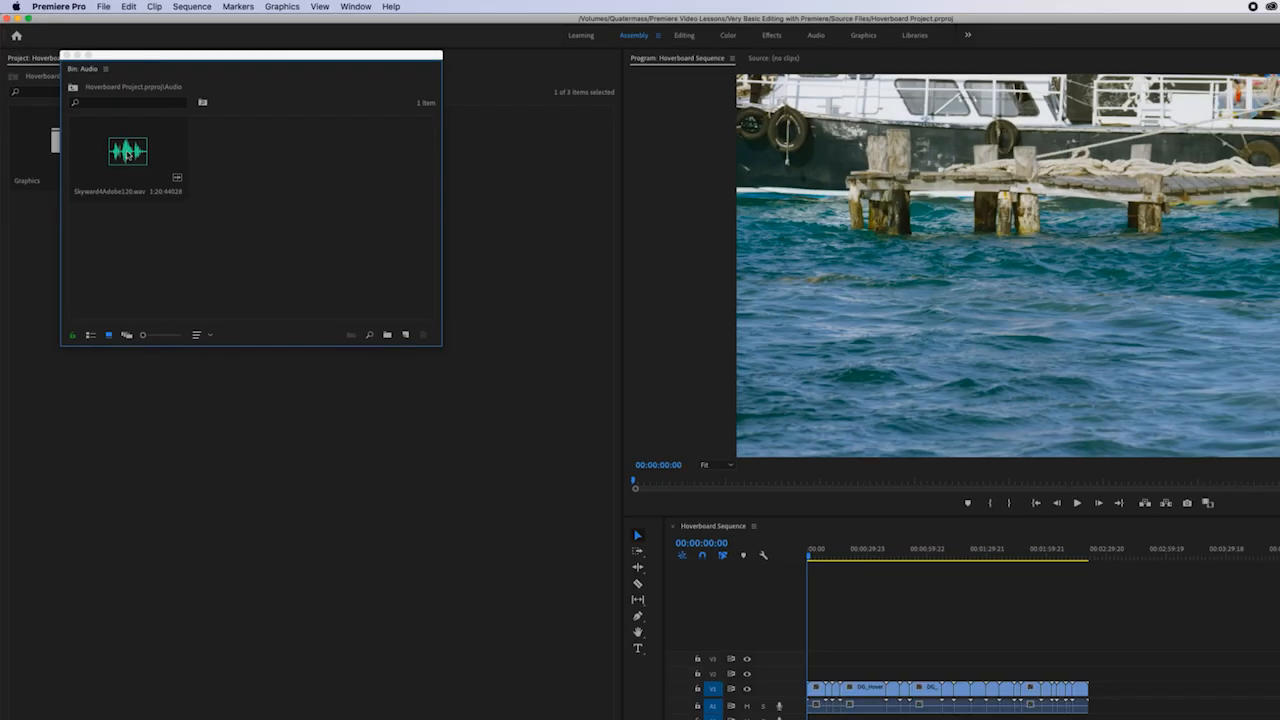
{"action": "double_click", "coordinate": [127, 152]}
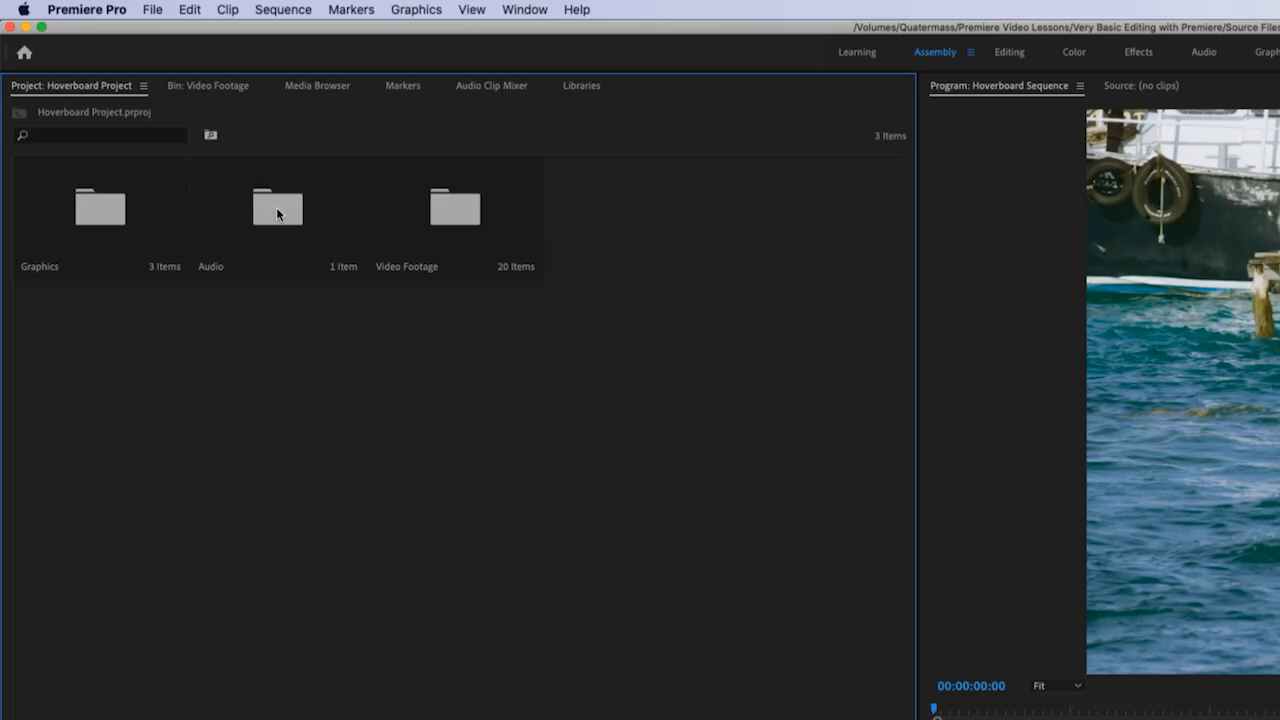
{"action": "double_click", "coordinate": [276, 207]}
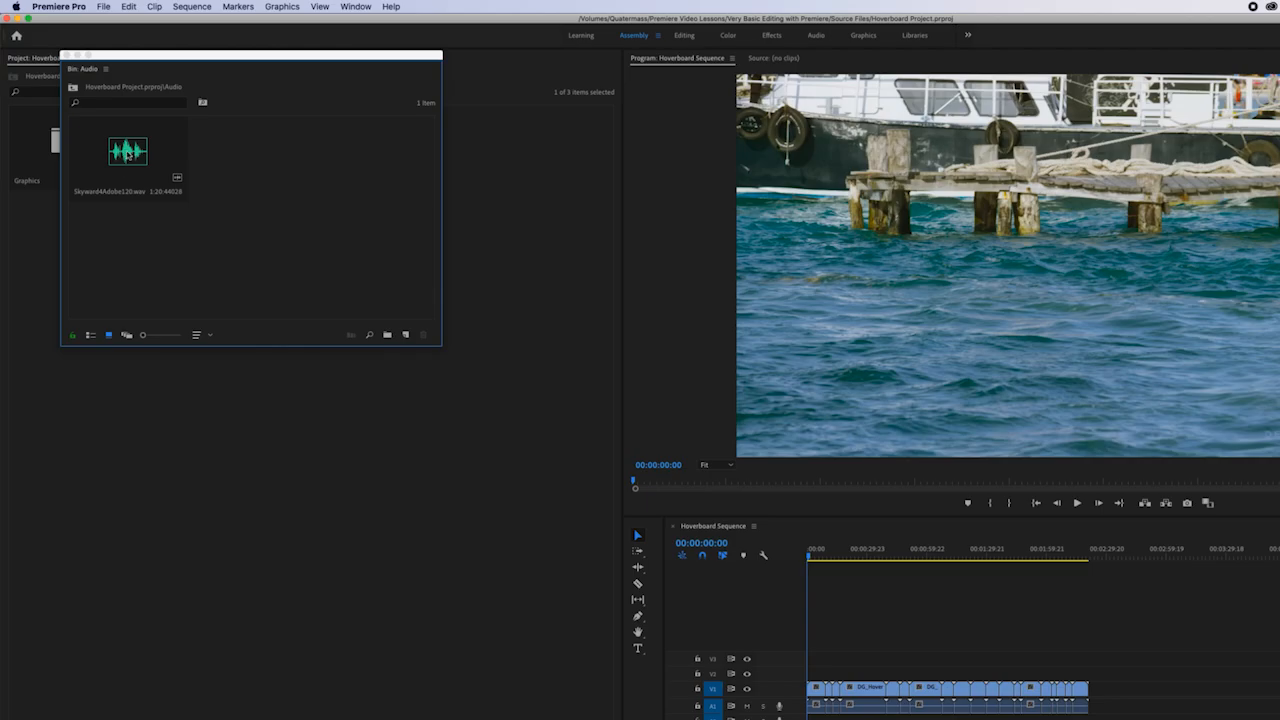
{"action": "double_click", "coordinate": [127, 155]}
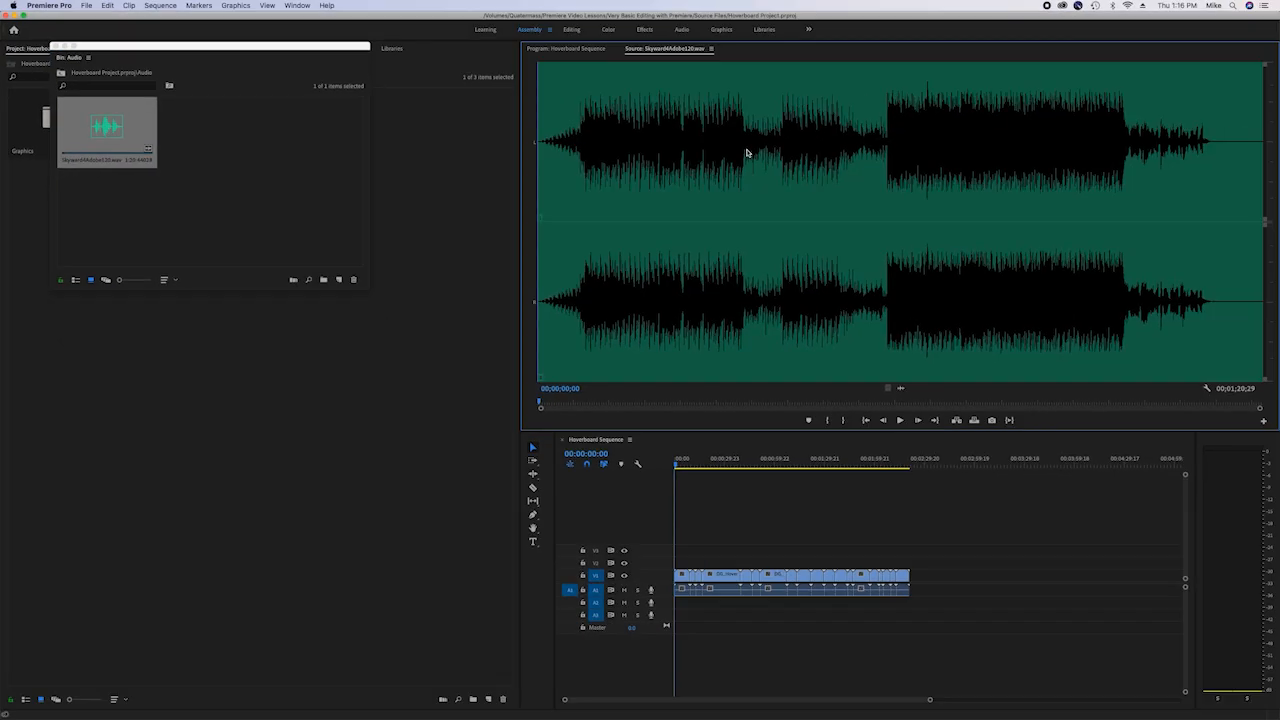
- Play the opening of Skyward4Adobe120.wav in the Source Monitor and scrub through its waveform to the quiet passage before the loudest section
{"action": "left_click", "coordinate": [900, 420]}
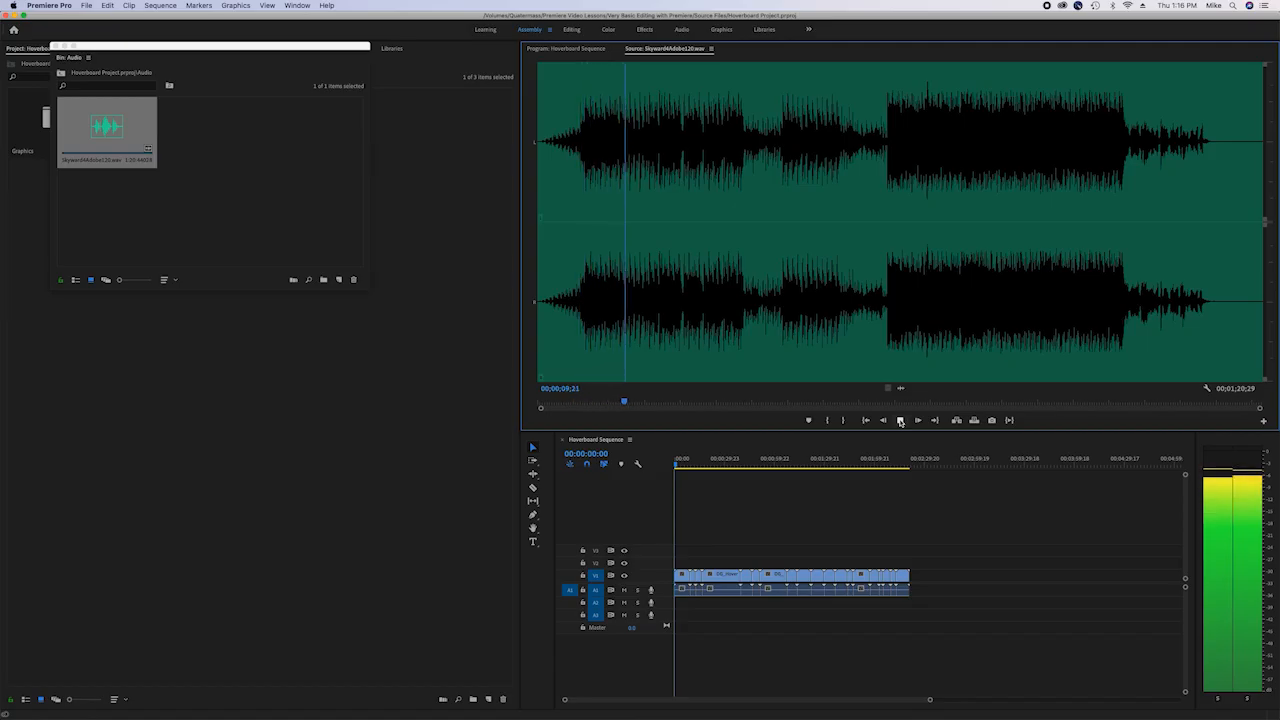
{"action": "left_click", "coordinate": [900, 421]}
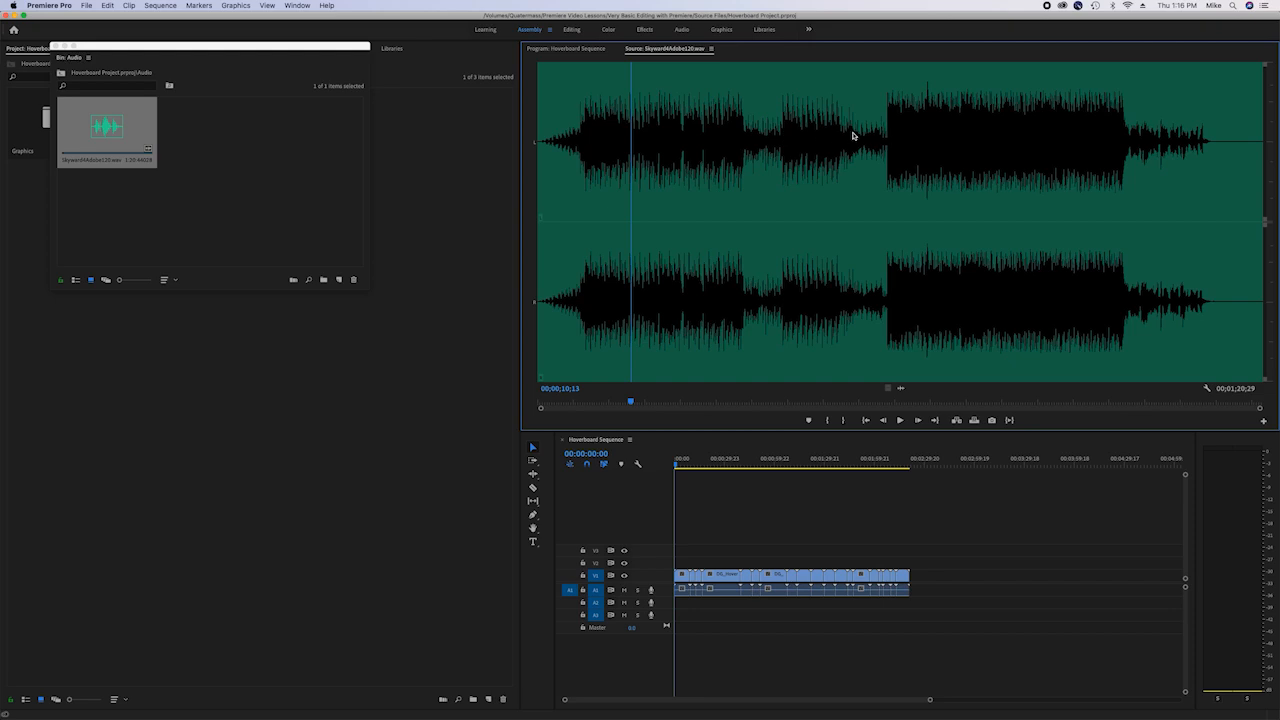
{"action": "left_click_drag", "start_coordinate": [866, 140], "coordinate": [771, 233]}
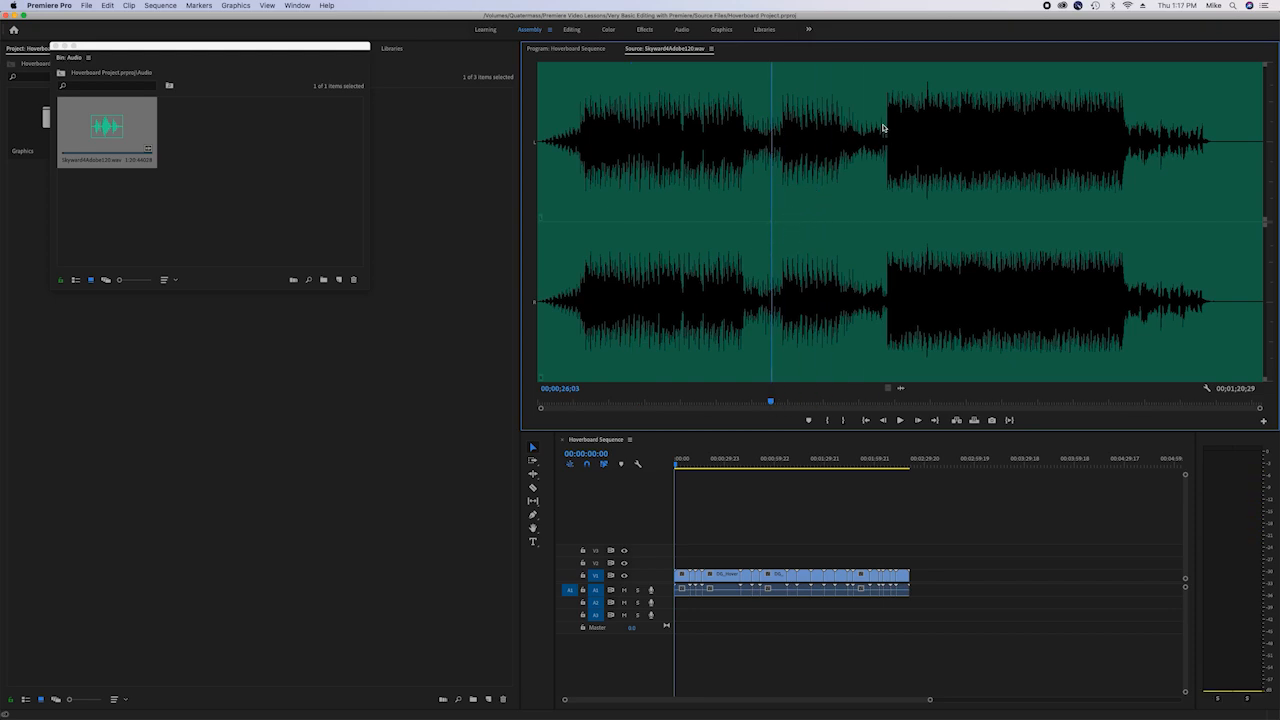
{"action": "left_click_drag", "start_coordinate": [775, 180], "coordinate": [875, 149]}
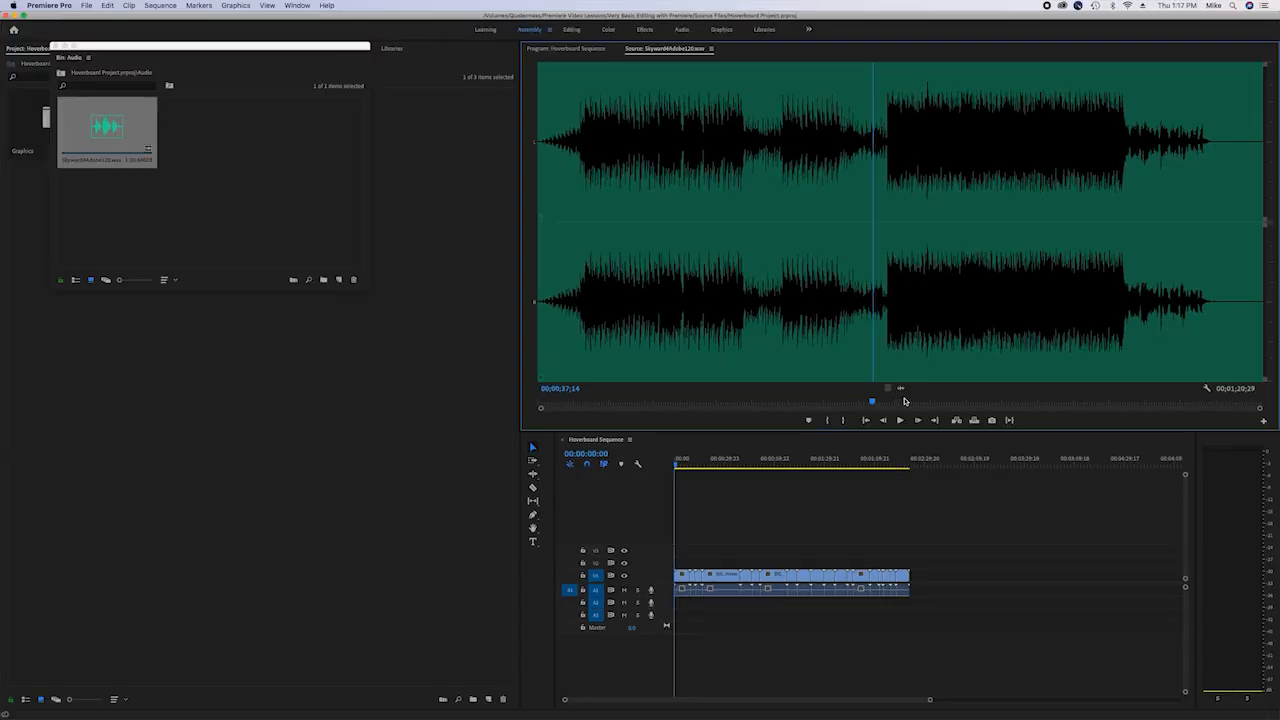
- Add the Skyward4Adobe120.wav music to track A2 at the start of Hoverboard Sequence and preview the sequence in the Program Monitor
{"action": "left_click", "coordinate": [901, 390]}
{"action": "left_click_drag", "start_coordinate": [901, 390], "coordinate": [643, 598]}
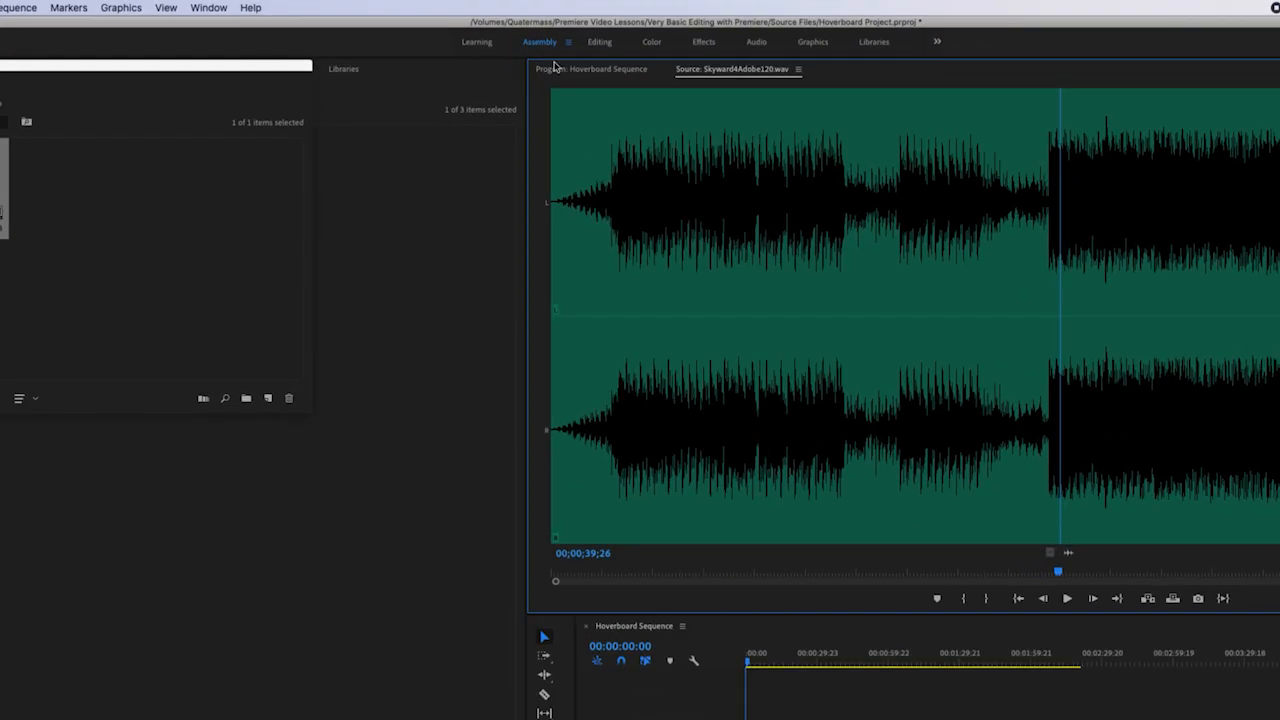
{"action": "left_click", "coordinate": [593, 71]}
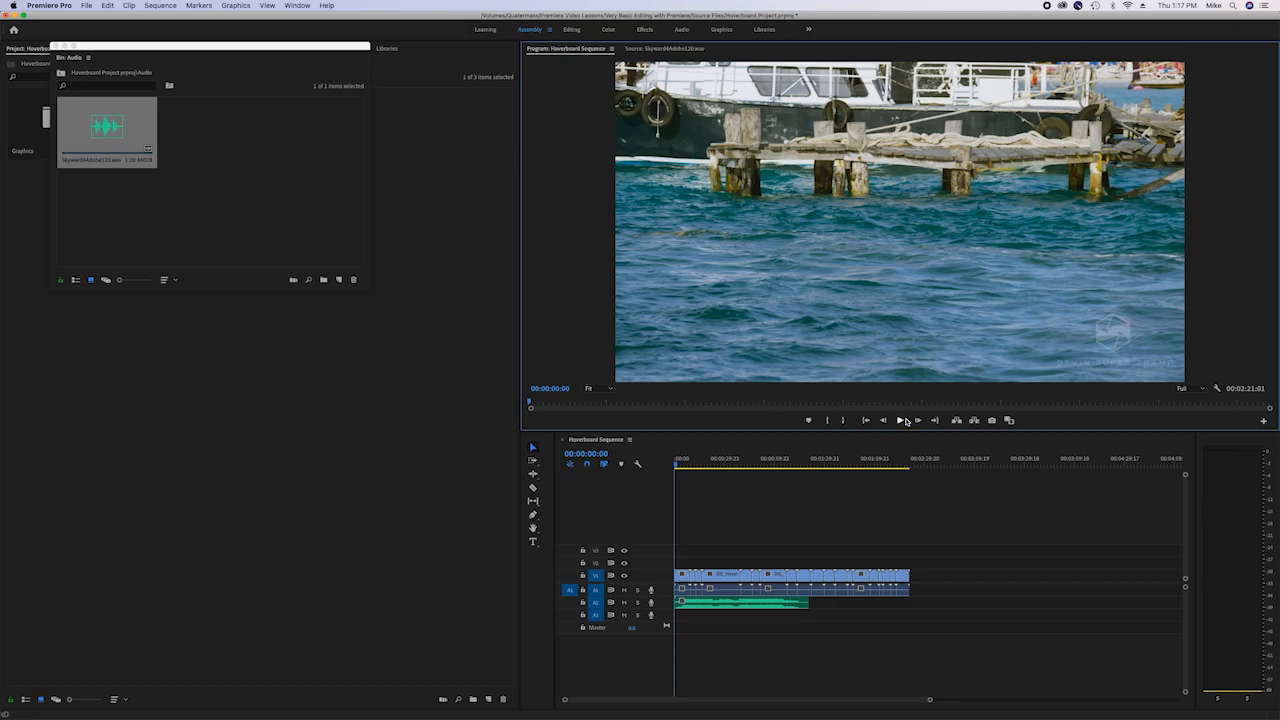
{"action": "left_click", "coordinate": [900, 421]}
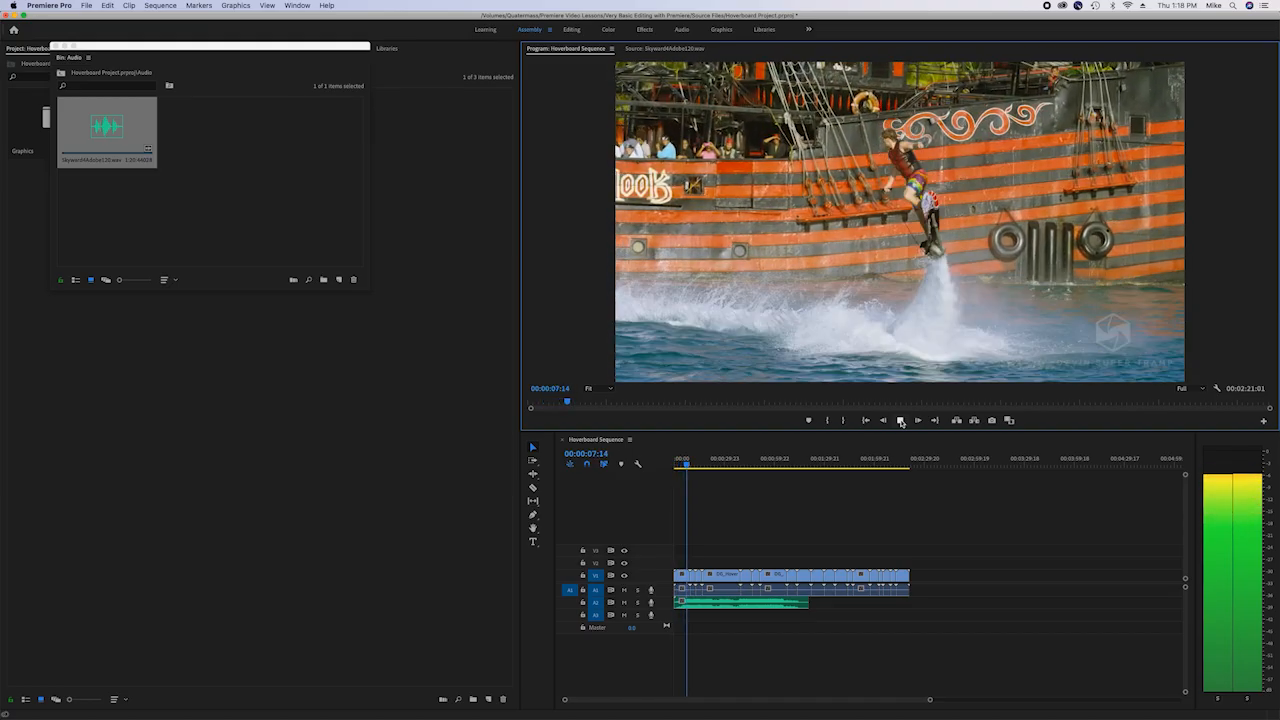
{"action": "left_click", "coordinate": [901, 421]}
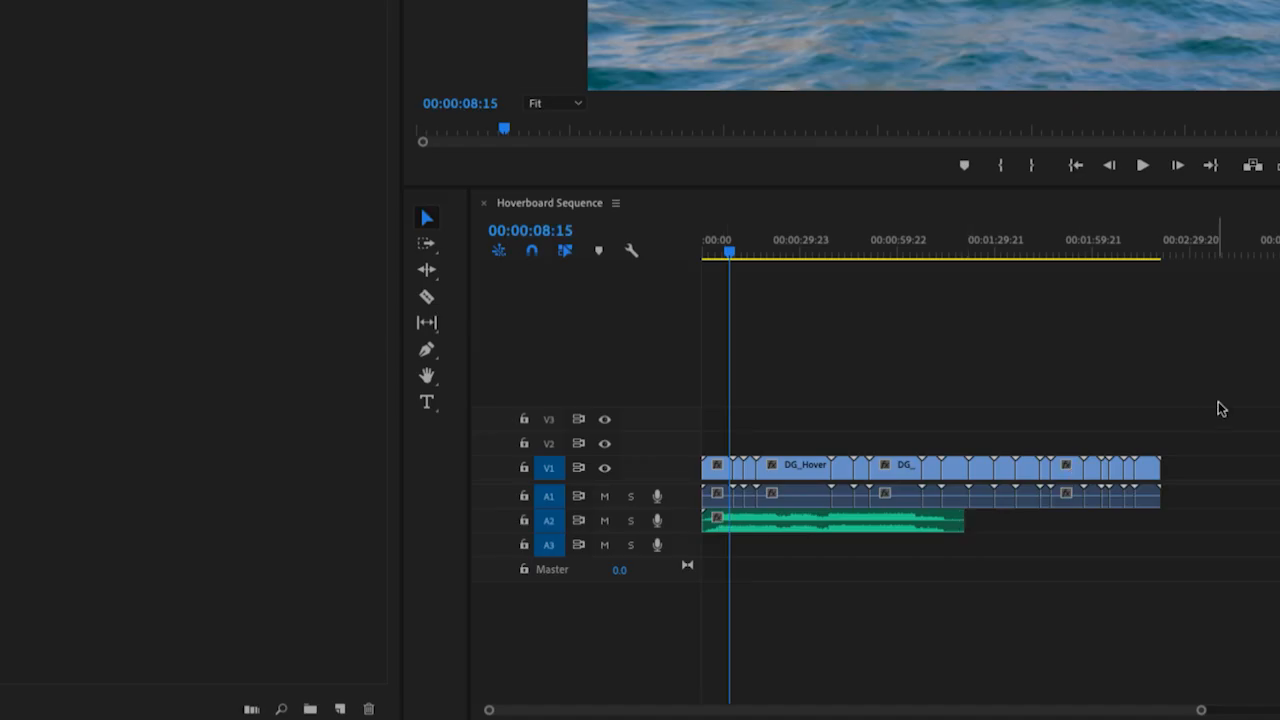
- Move all footage clips past the end of the music, and place the clip found at 00:01:35:20 on V1 above the music's opening
{"action": "left_click_drag", "start_coordinate": [708, 364], "coordinate": [490, 485]}
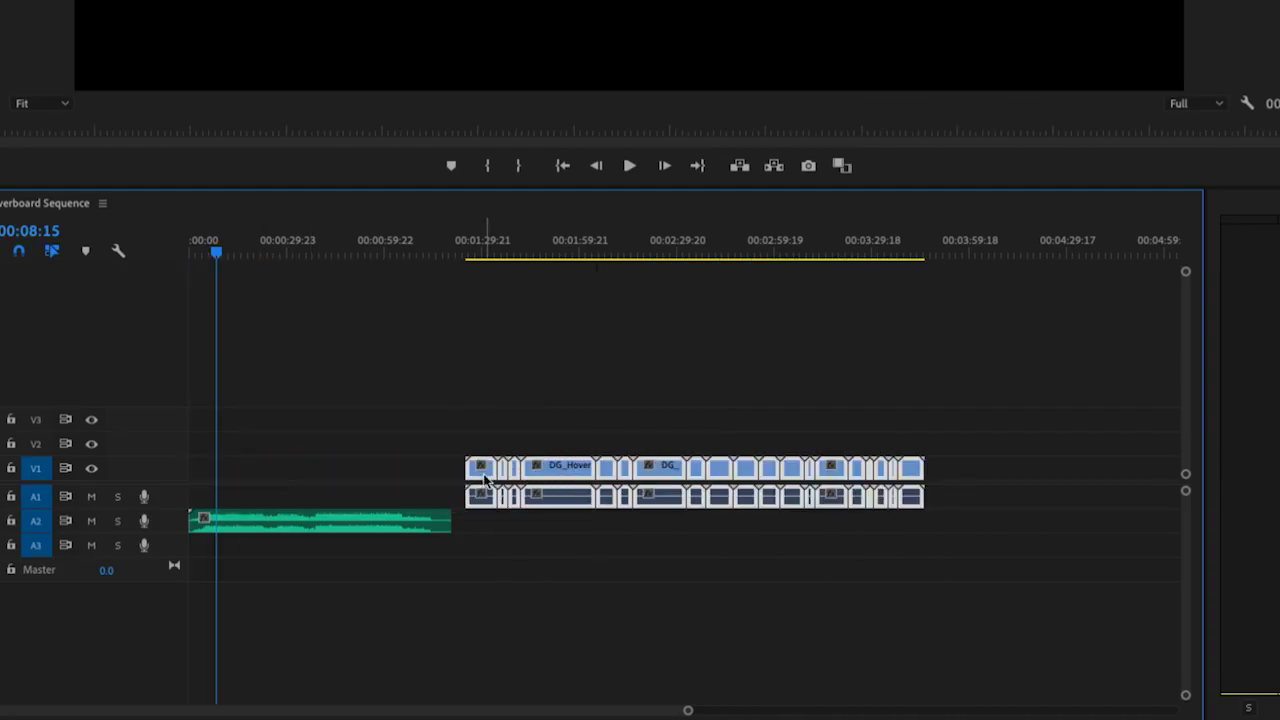
{"action": "left_click", "coordinate": [539, 334]}
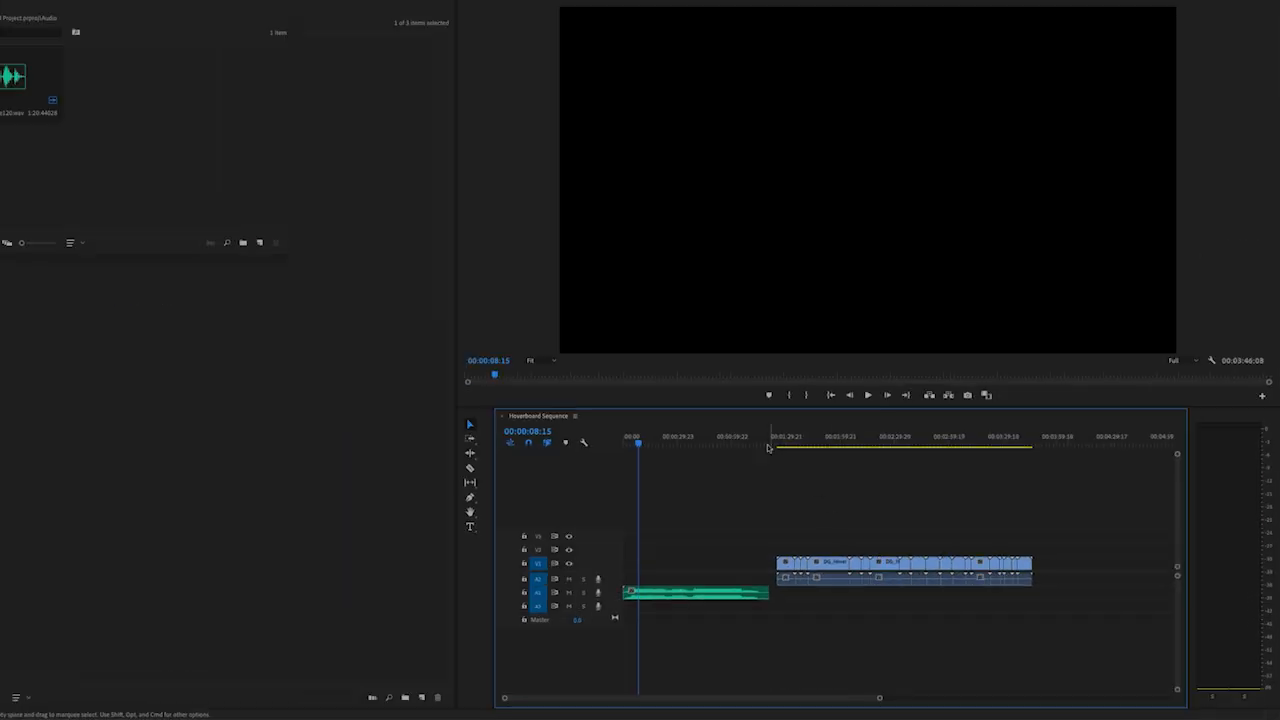
{"action": "left_click_drag", "start_coordinate": [768, 446], "coordinate": [797, 446]}
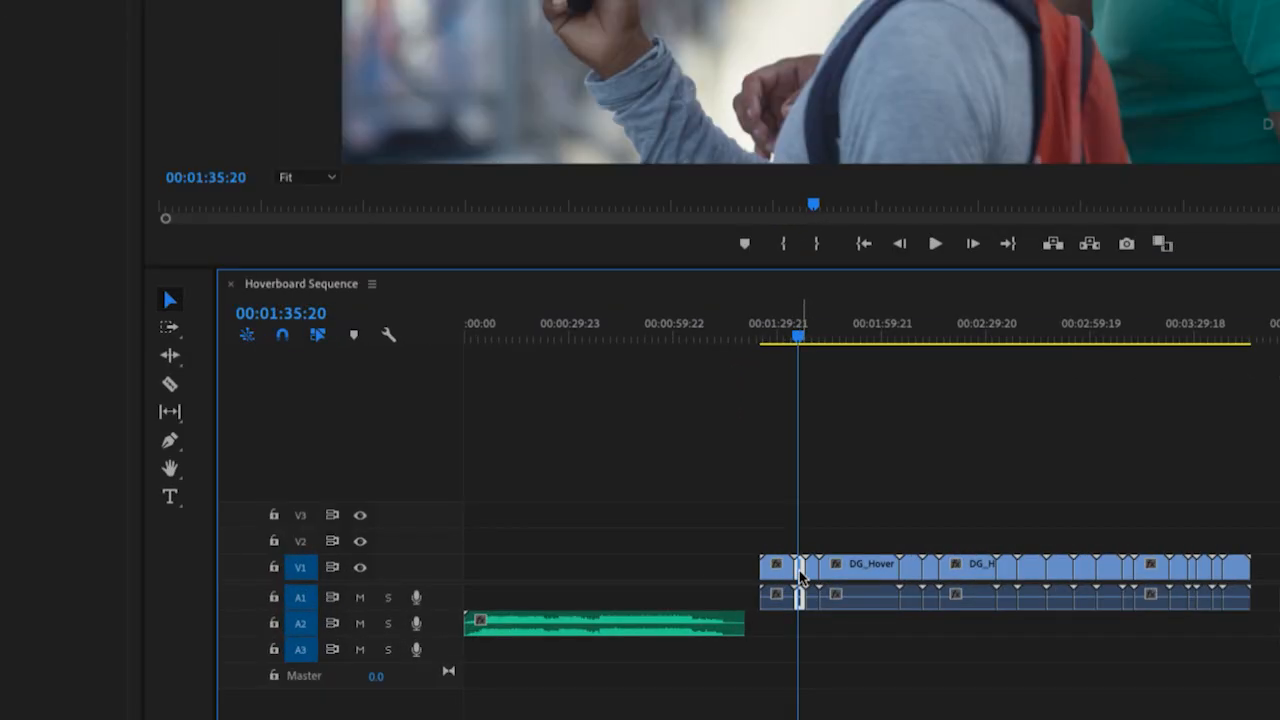
{"action": "left_click_drag", "start_coordinate": [800, 578], "coordinate": [483, 568]}
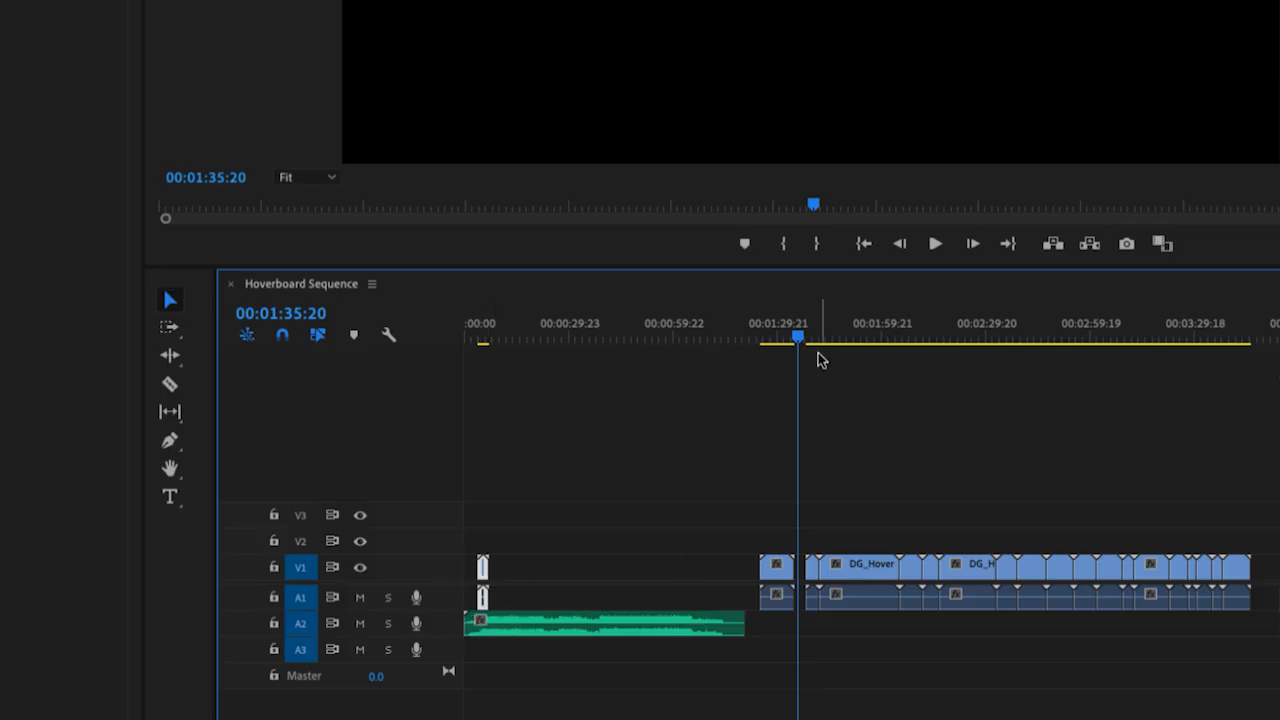
- Move the phone-filming clips found at 00:03:10:11, 00:03:29:08 and 00:03:33:05 end to end after the clip above the music's opening
{"action": "left_click_drag", "start_coordinate": [806, 350], "coordinate": [1057, 391]}
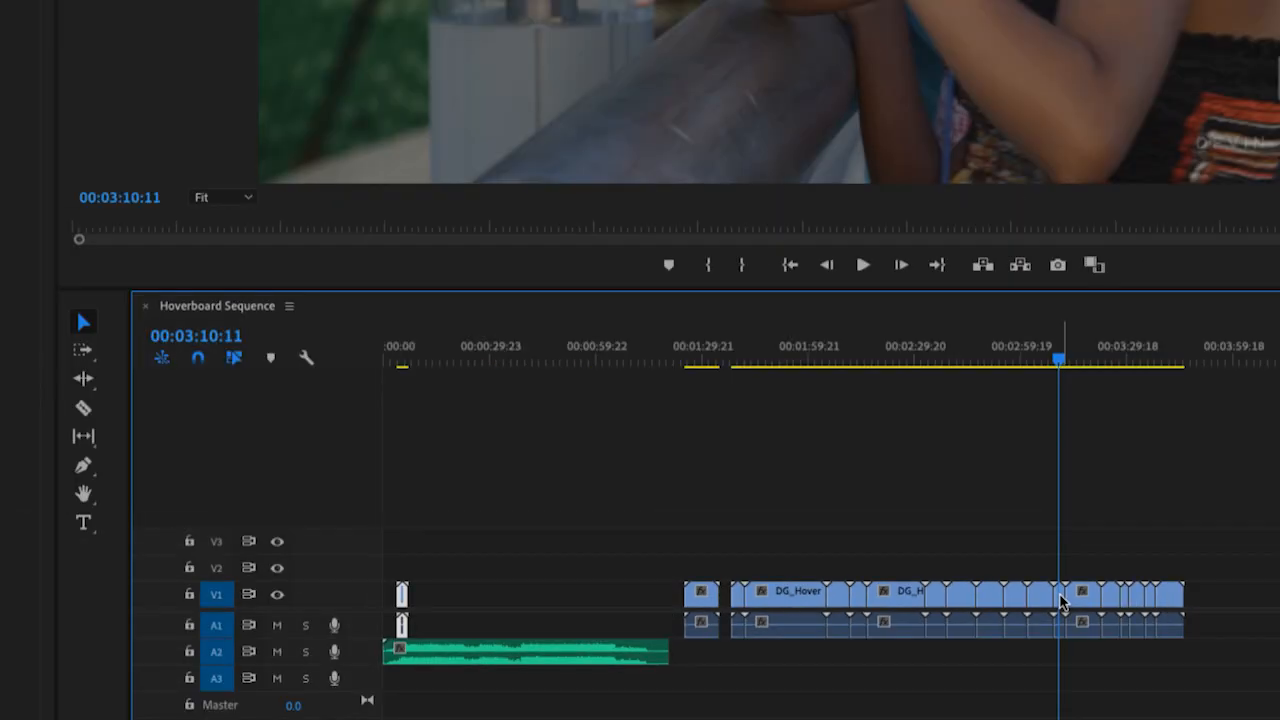
{"action": "left_click_drag", "start_coordinate": [1060, 600], "coordinate": [841, 543]}
{"action": "left_click_drag", "start_coordinate": [930, 568], "coordinate": [432, 609]}
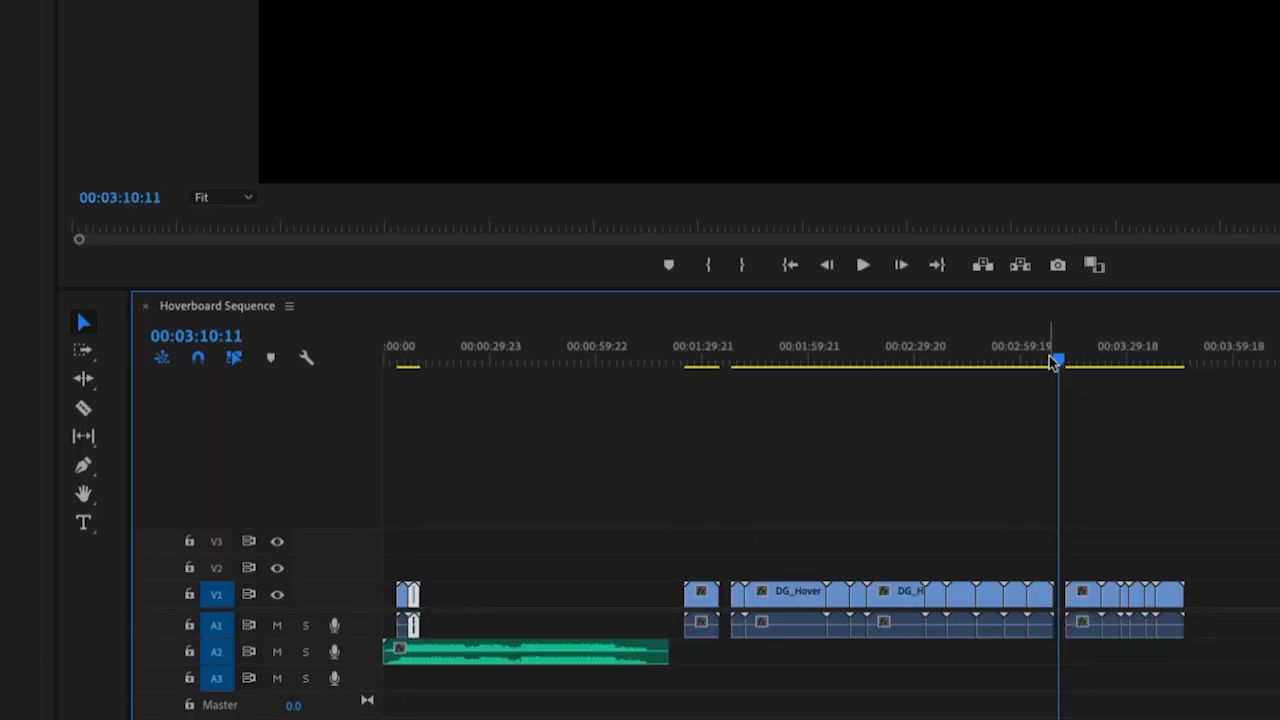
{"action": "left_click_drag", "start_coordinate": [1056, 377], "coordinate": [1098, 385]}
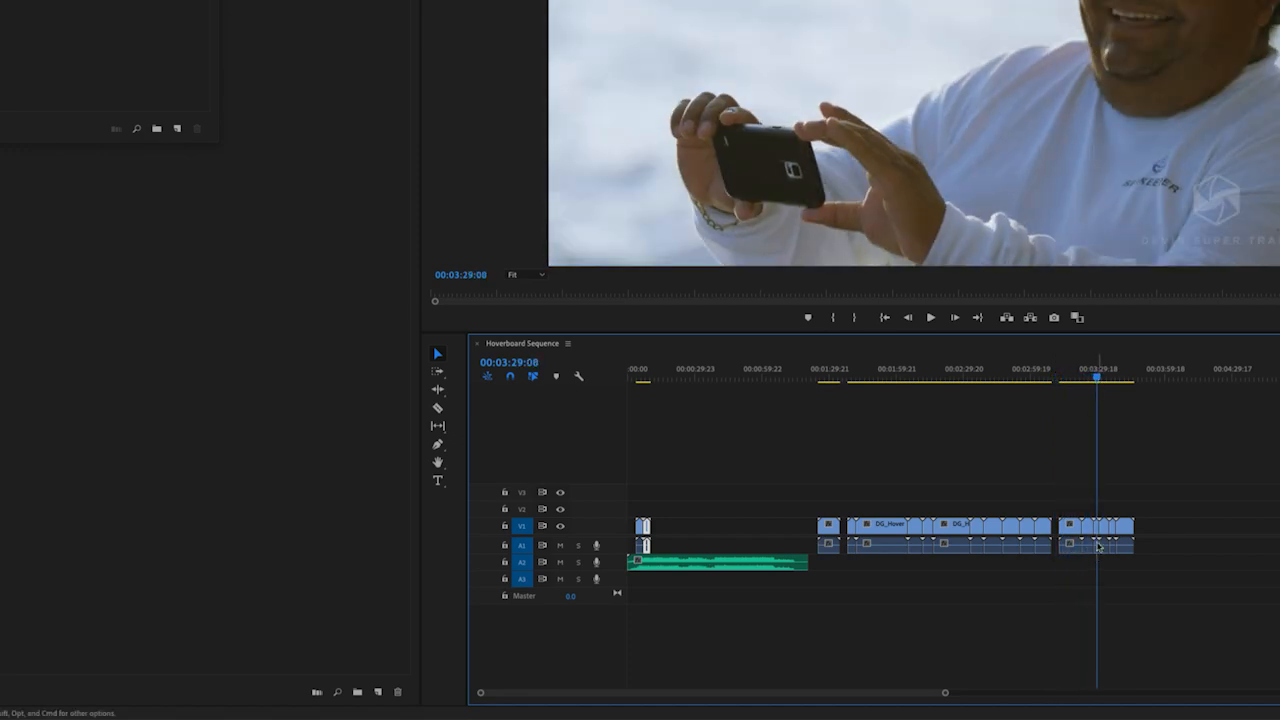
{"action": "left_click_drag", "start_coordinate": [1096, 528], "coordinate": [660, 542]}
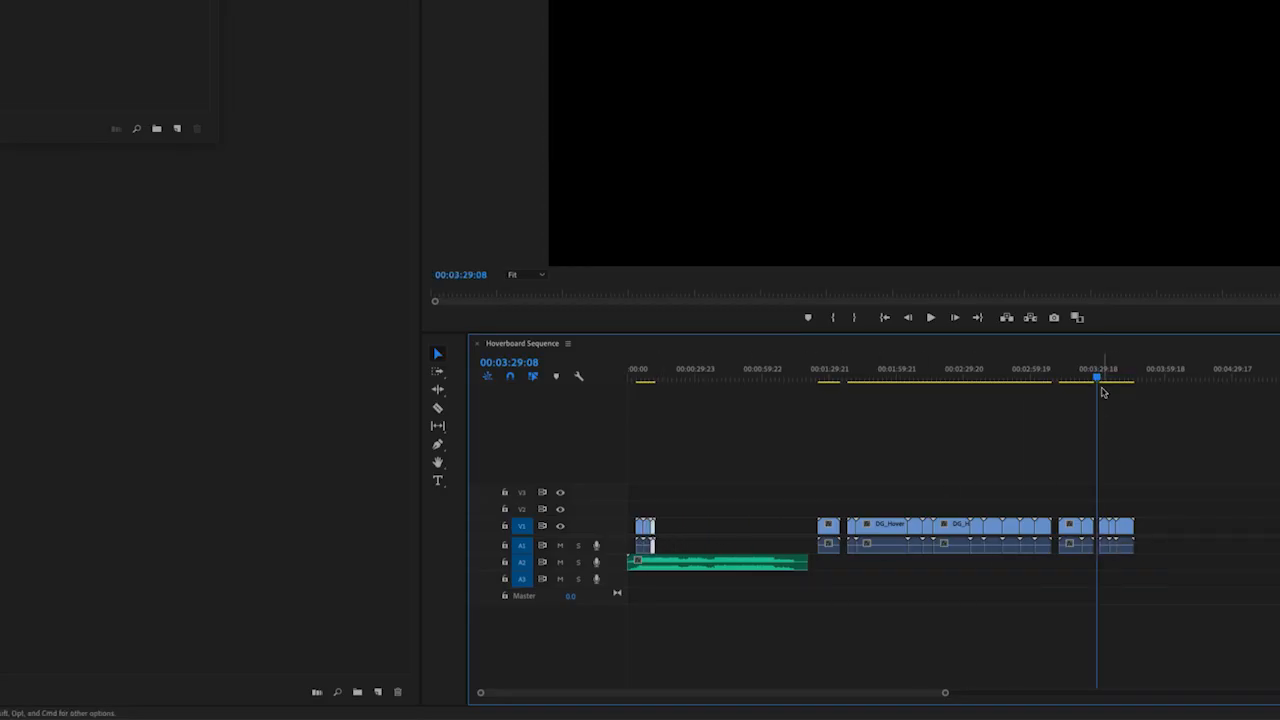
{"action": "left_click_drag", "start_coordinate": [1098, 377], "coordinate": [1105, 378]}
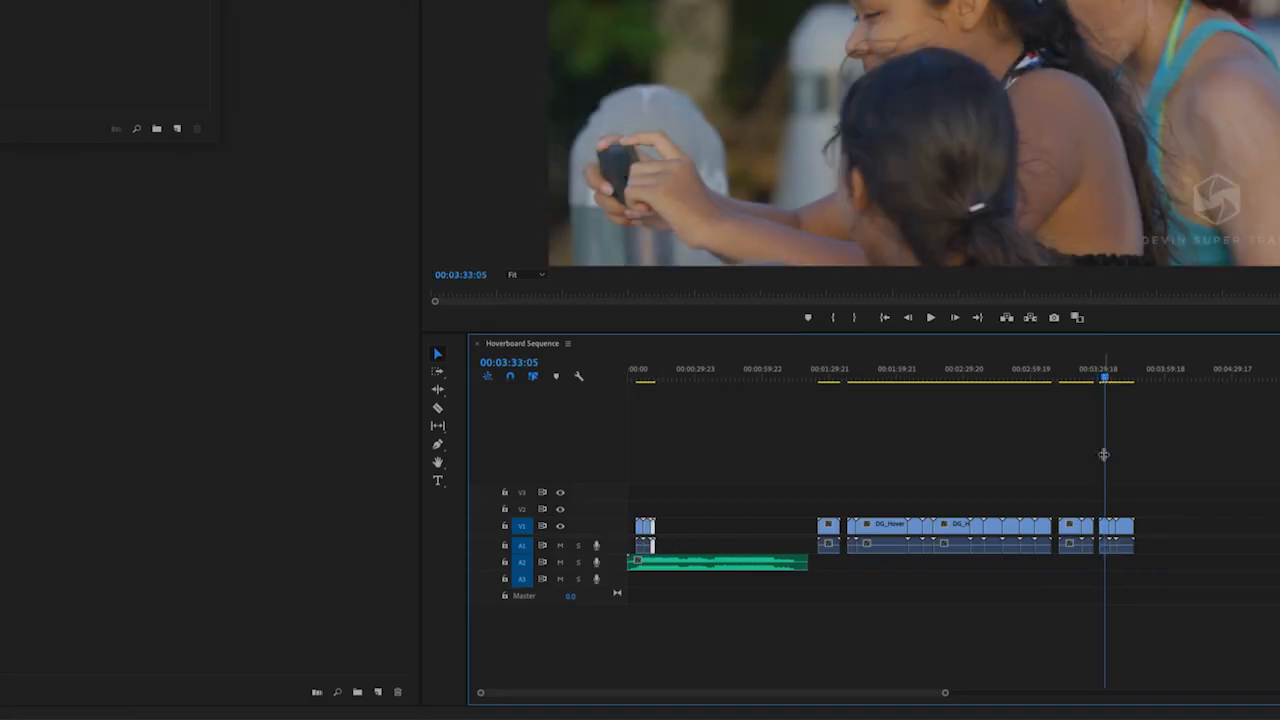
{"action": "left_click_drag", "start_coordinate": [1104, 530], "coordinate": [664, 526]}
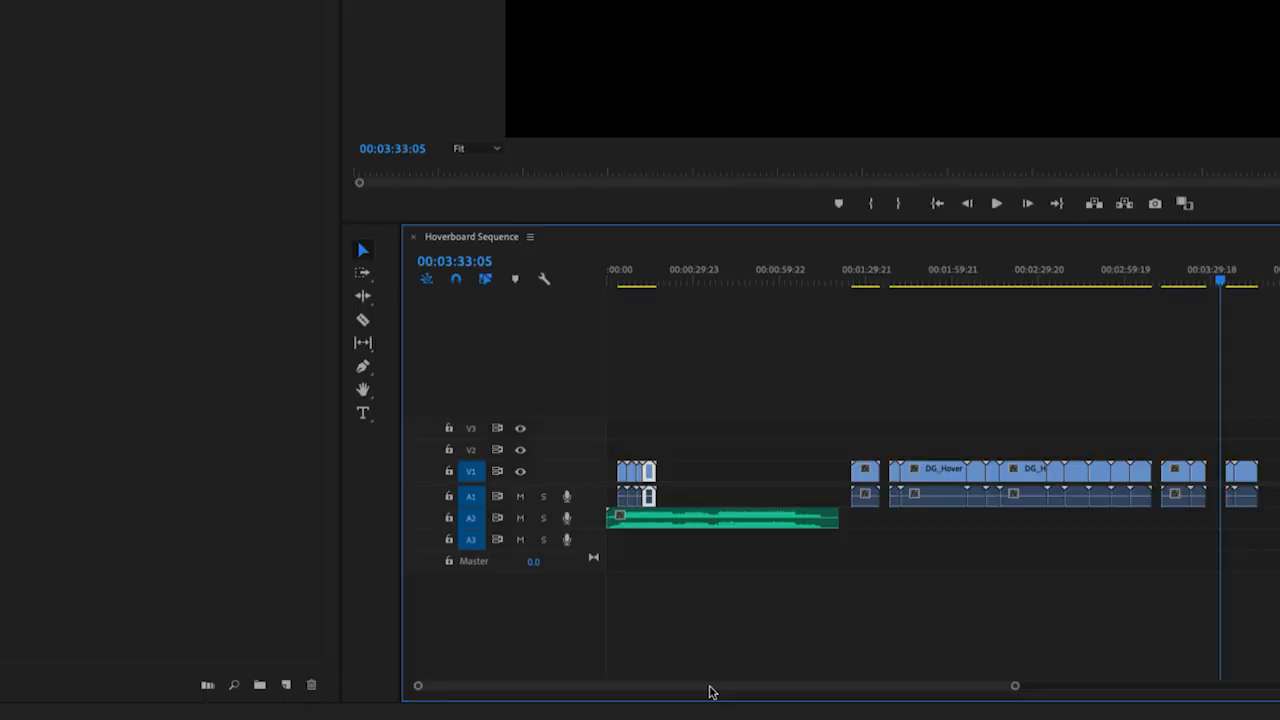
- Zoom the timeline in and out around the four clips above the music's opening to examine their names and order
{"action": "left_click_drag", "start_coordinate": [710, 692], "coordinate": [654, 683]}
{"action": "left_click_drag", "start_coordinate": [1016, 690], "coordinate": [672, 680]}
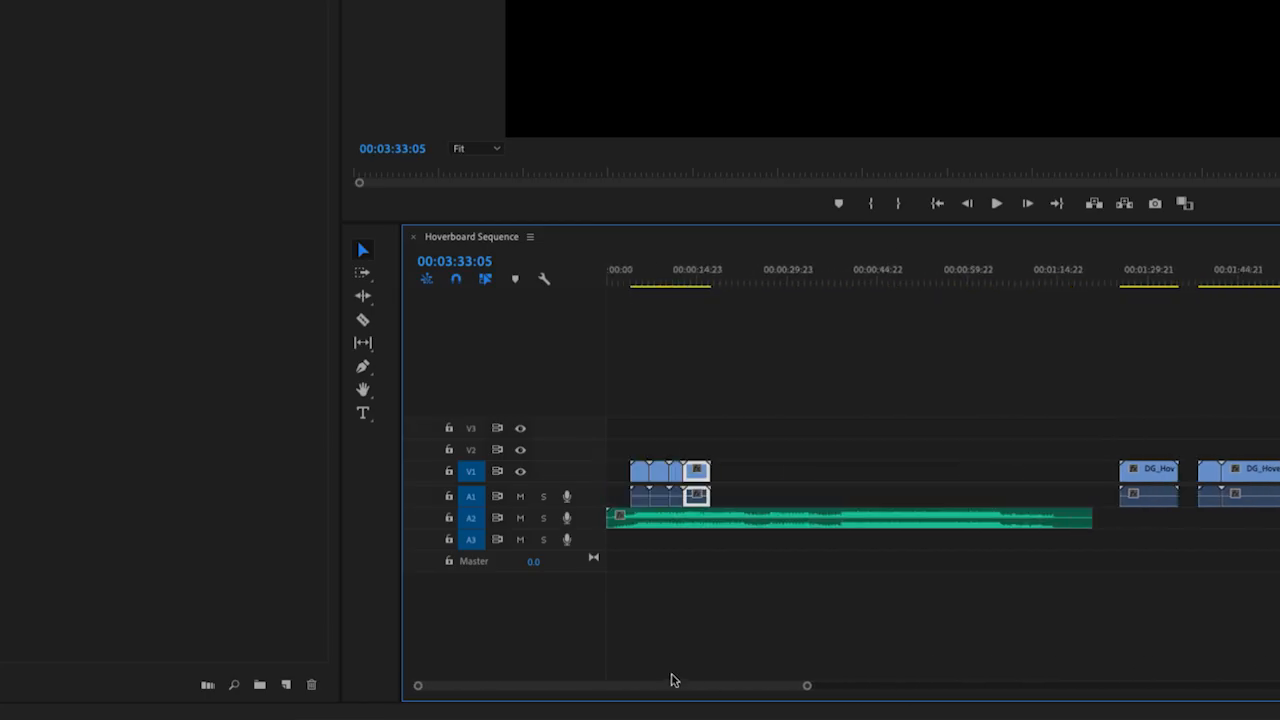
{"action": "left_click_drag", "start_coordinate": [808, 690], "coordinate": [809, 690]}
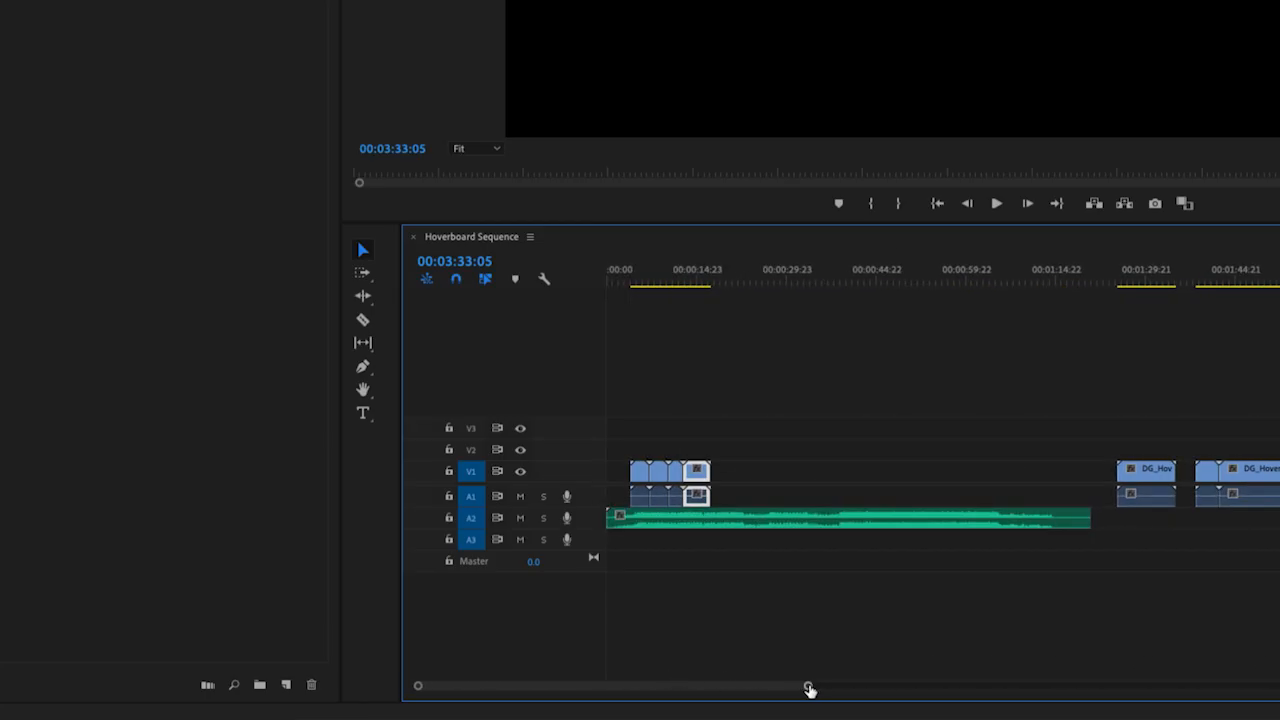
{"action": "left_click_drag", "start_coordinate": [872, 276], "coordinate": [654, 289]}
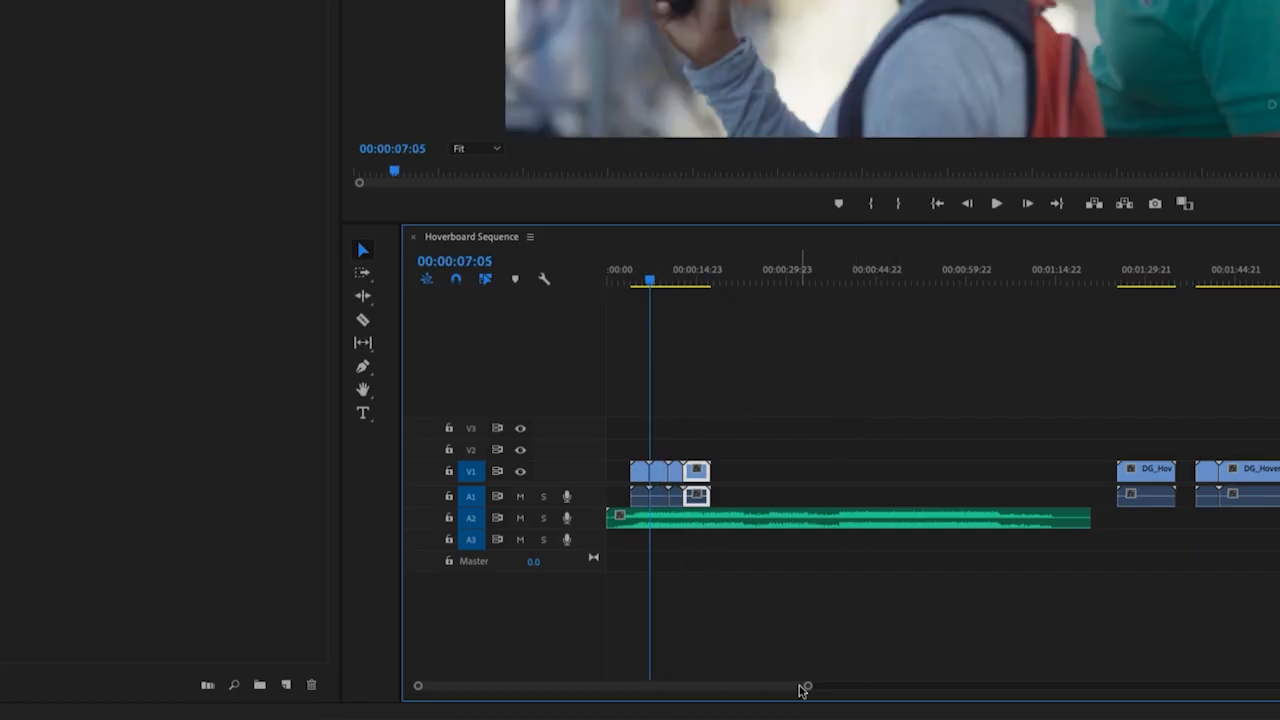
{"action": "left_click_drag", "start_coordinate": [808, 690], "coordinate": [705, 697]}
{"action": "left_click_drag", "start_coordinate": [545, 688], "coordinate": [517, 686]}
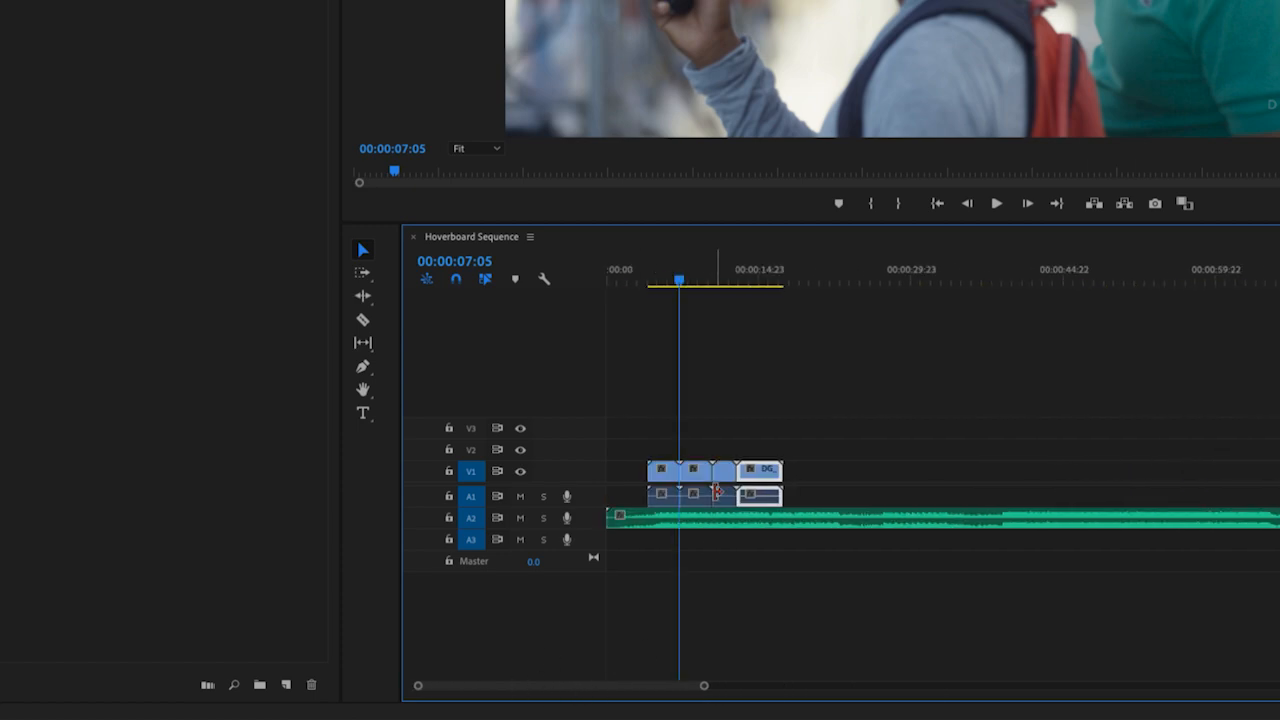
{"action": "left_click_drag", "start_coordinate": [704, 690], "coordinate": [694, 690]}
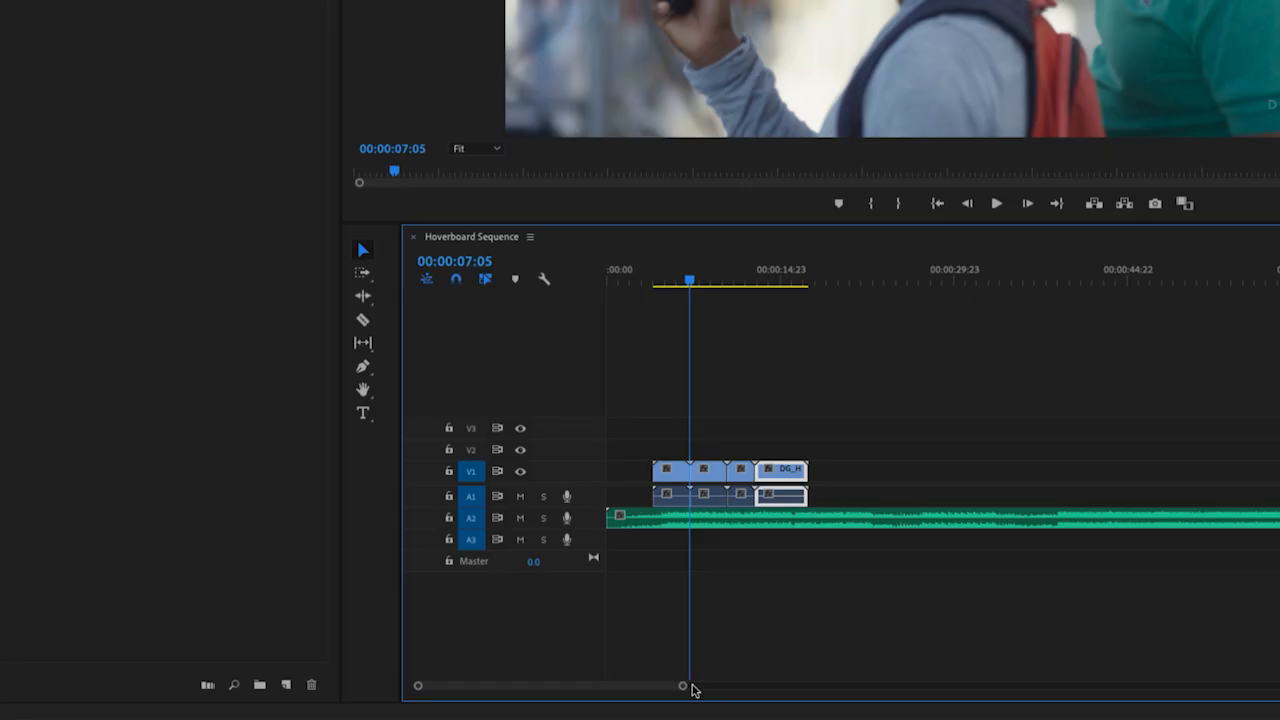
{"action": "key", "text": "equal"}
{"action": "key", "text": "equal"}
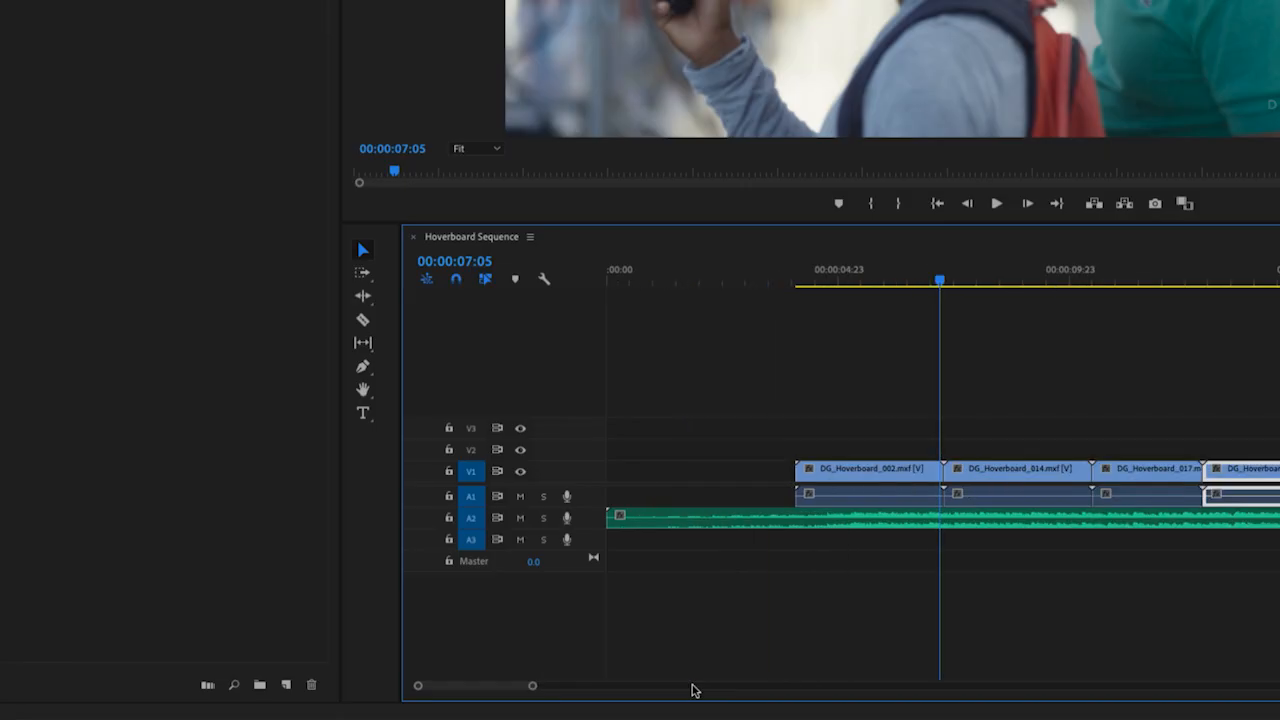
{"action": "key", "text": "minus"}
{"action": "key", "text": "minus"}
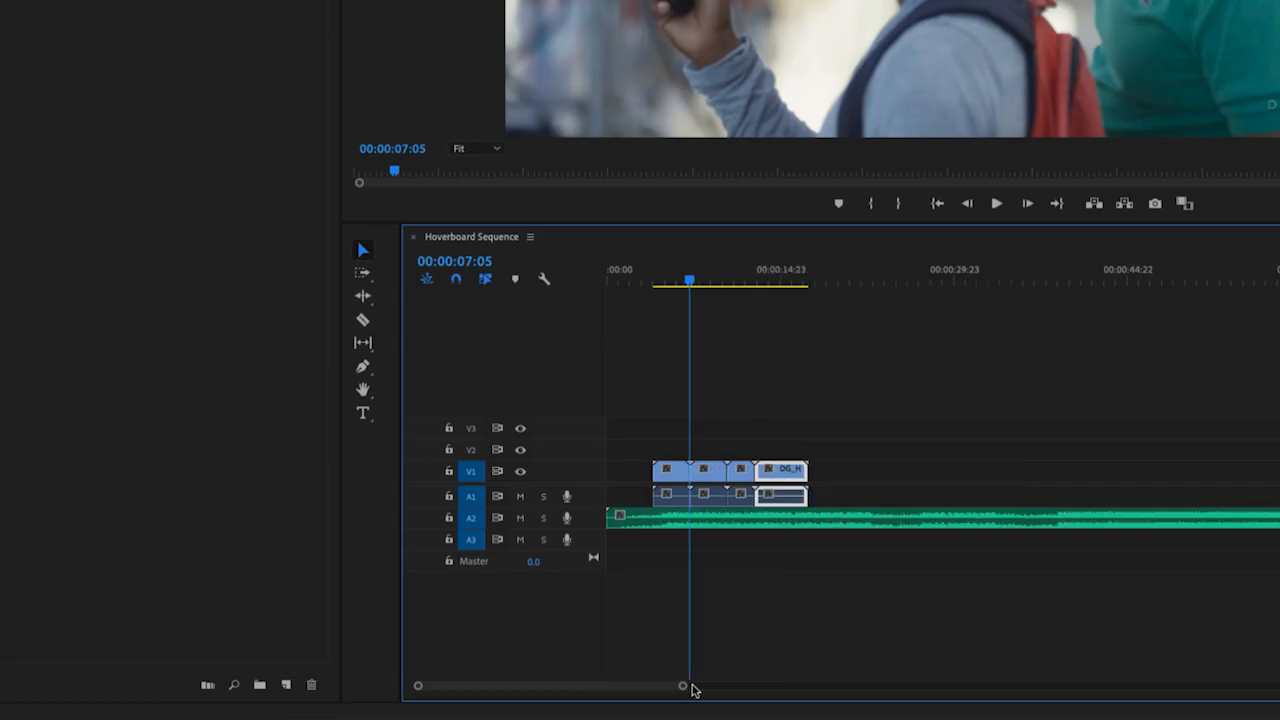
{"action": "key", "text": "equal"}
{"action": "key", "text": "equal"}
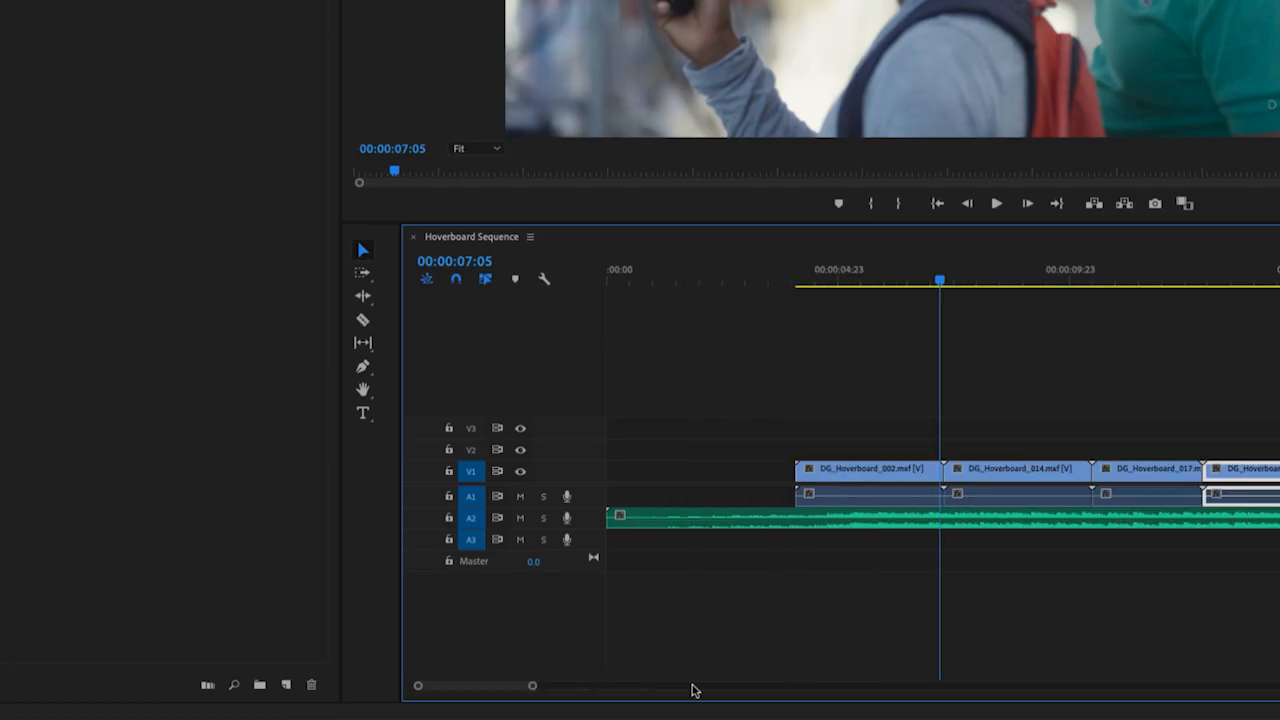
{"action": "key", "text": "minus"}
{"action": "key", "text": "minus"}
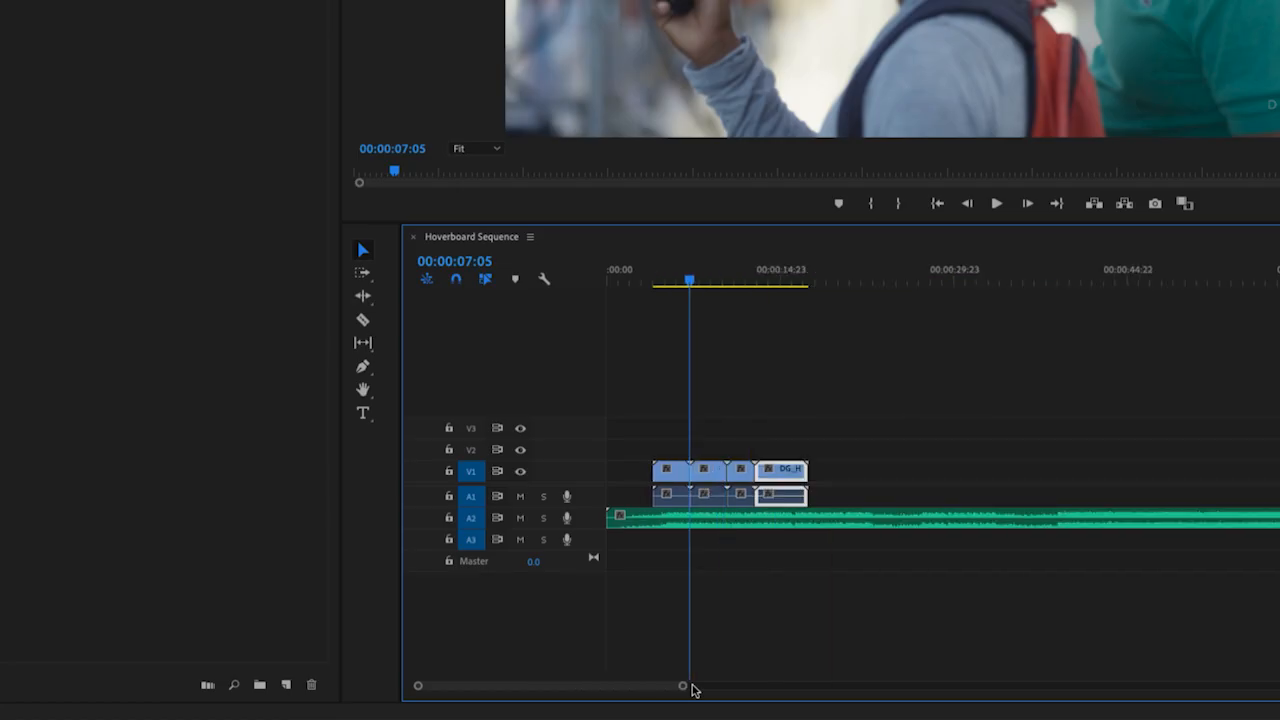
{"action": "key", "text": "equal"}
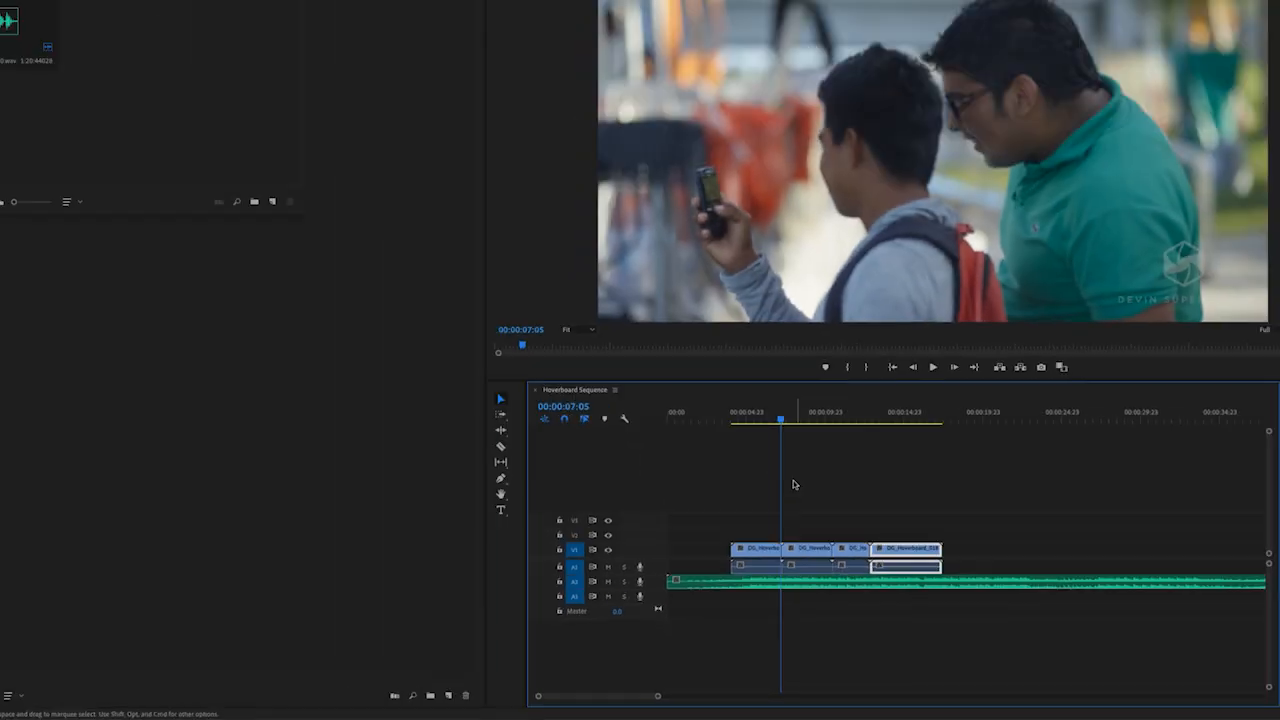
- Shift the four assembled clips together along the timeline so that they start at about 00:00:11:15
{"action": "left_click_drag", "start_coordinate": [716, 418], "coordinate": [854, 436]}
{"action": "left_click_drag", "start_coordinate": [743, 492], "coordinate": [900, 570]}
{"action": "left_click_drag", "start_coordinate": [776, 551], "coordinate": [906, 551]}
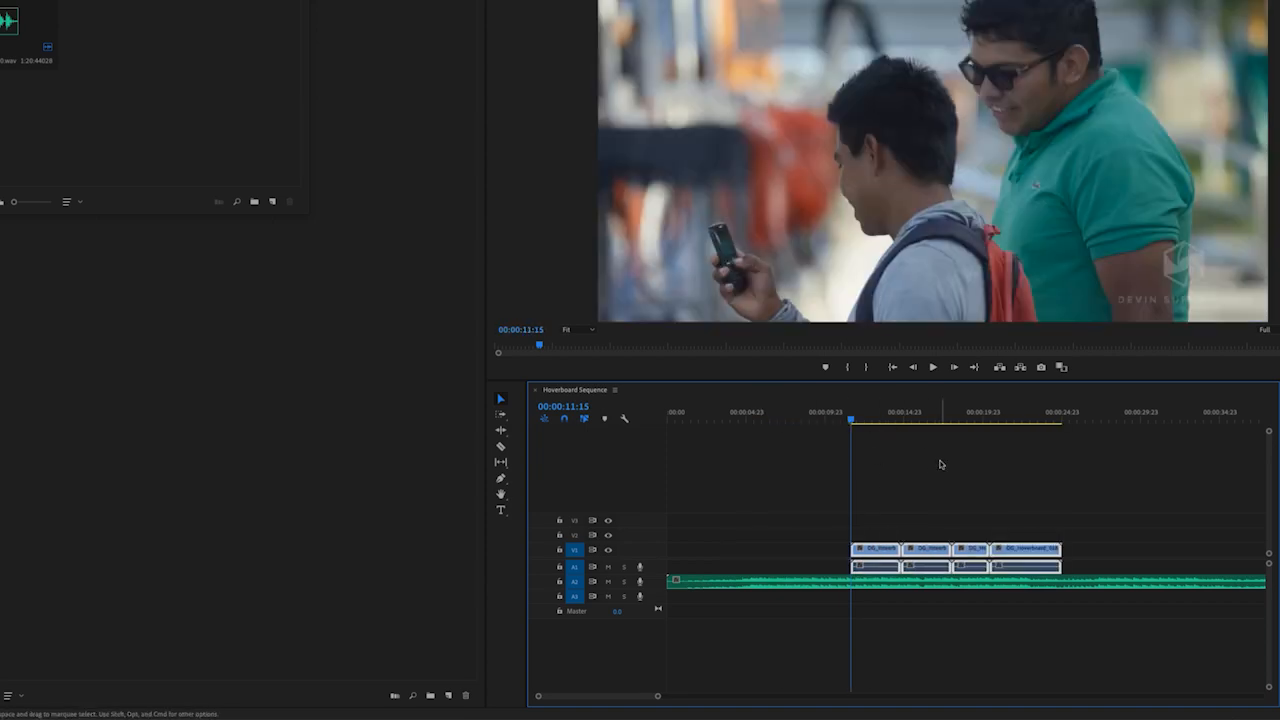
- Reorder the four clips end to end from 00:00:04:08, starting with DG_Hoverboard_017, followed by DG_Hoverboard_002, DG_Hoverboard_014 and DG_Hoverboard_018
{"action": "left_click", "coordinate": [940, 464]}
{"action": "left_click_drag", "start_coordinate": [970, 549], "coordinate": [758, 566]}
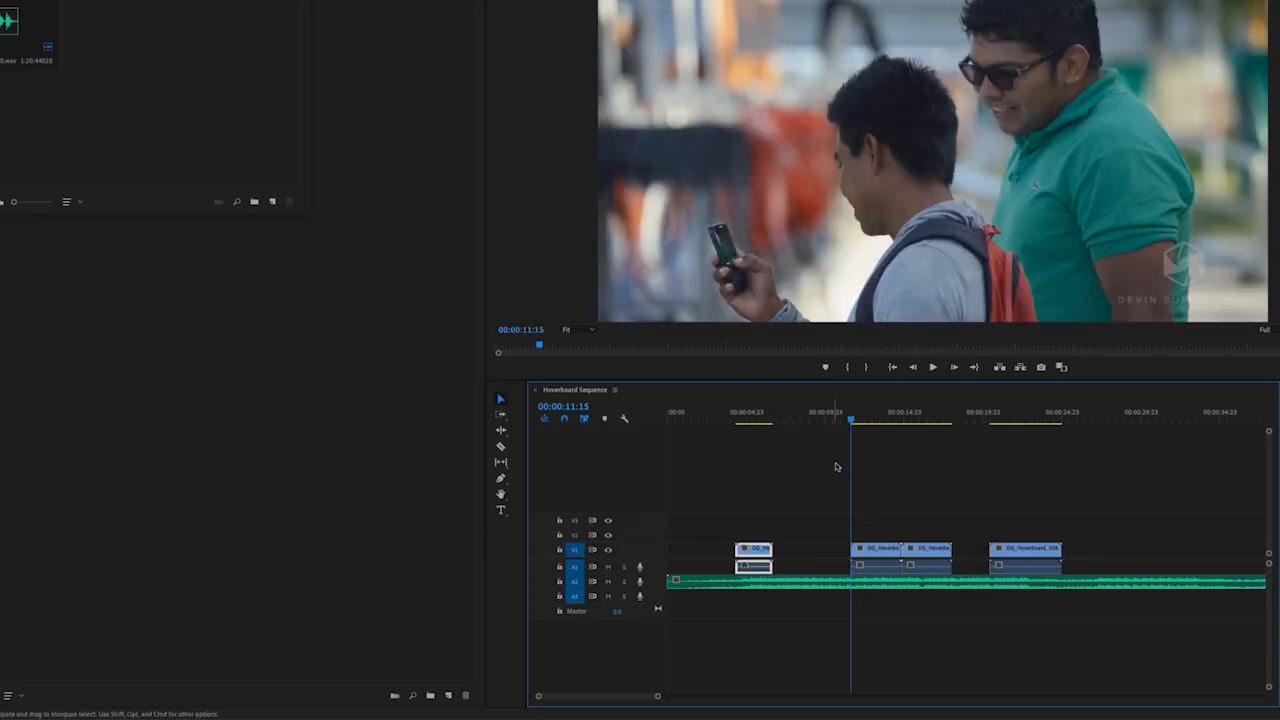
{"action": "left_click_drag", "start_coordinate": [875, 557], "coordinate": [798, 557]}
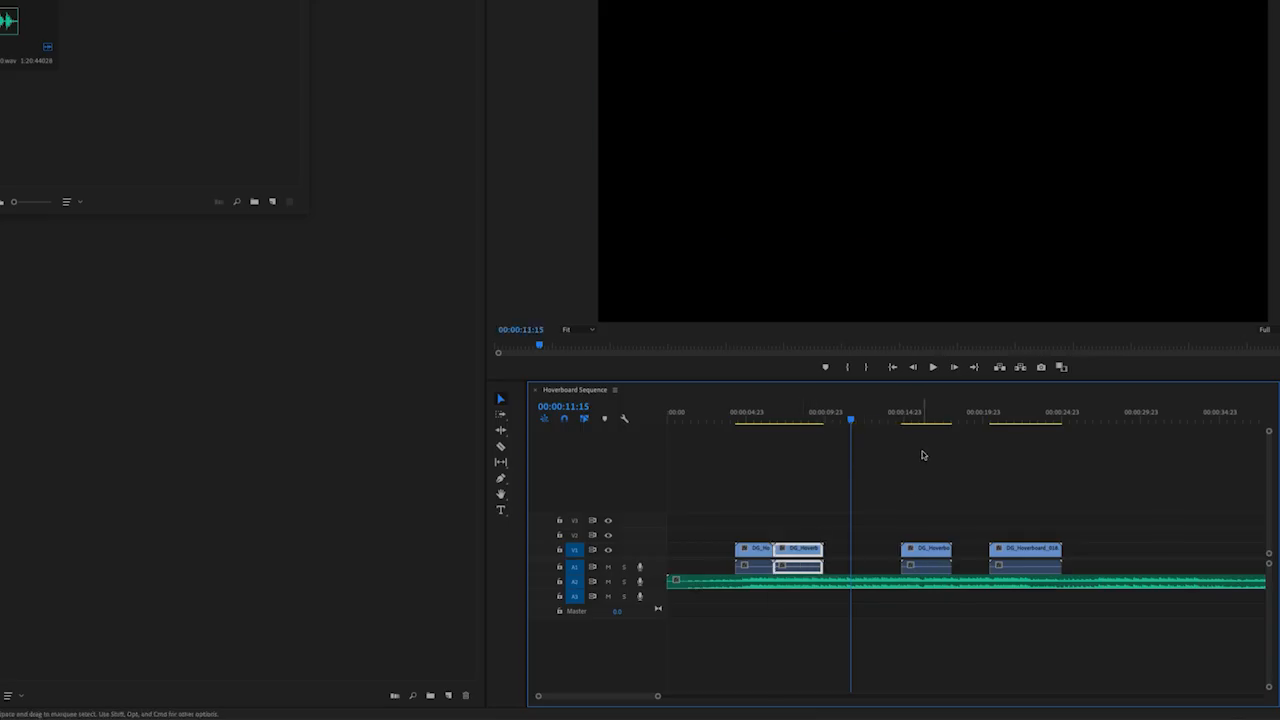
{"action": "left_click_drag", "start_coordinate": [850, 420], "coordinate": [935, 432]}
{"action": "mouse_move", "coordinate": [787, 551]}
{"action": "left_mouse_down"}
{"action": "mouse_move", "coordinate": [888, 540]}
{"action": "mouse_move", "coordinate": [791, 541]}
{"action": "mouse_move", "coordinate": [799, 553]}
{"action": "left_mouse_up"}
{"action": "left_click_drag", "start_coordinate": [879, 552], "coordinate": [855, 556]}
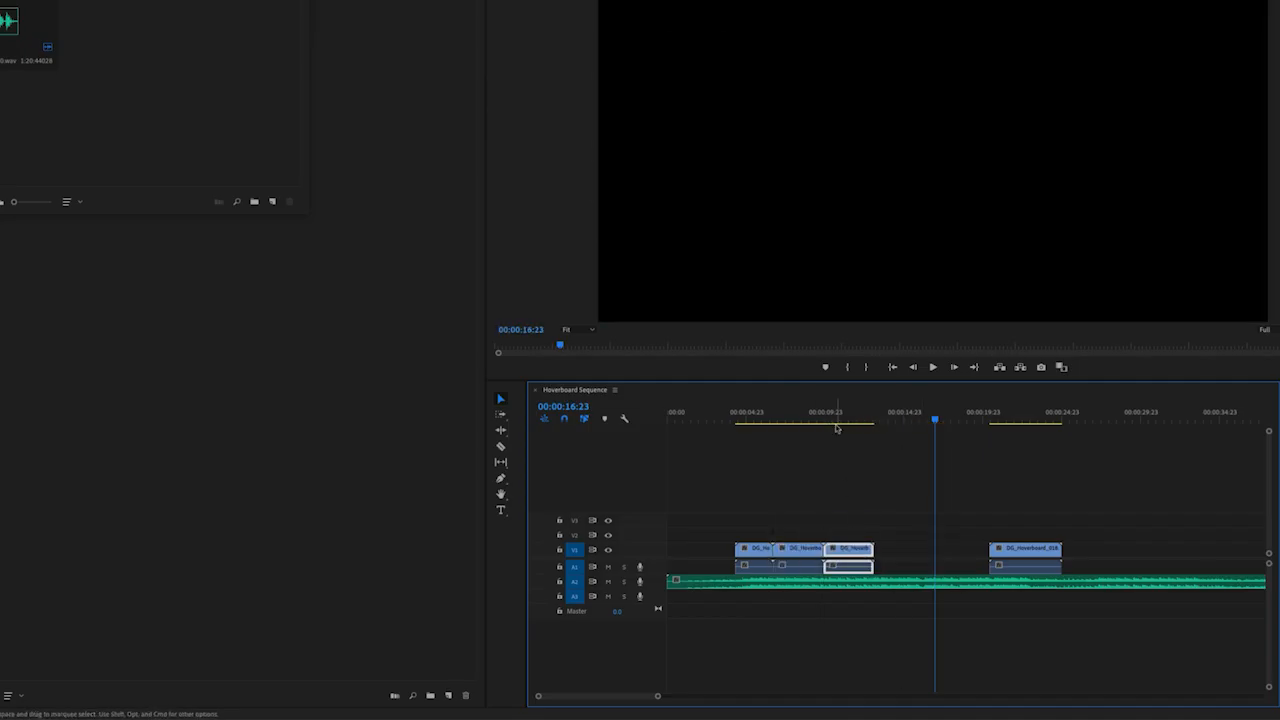
{"action": "left_click", "coordinate": [843, 421]}
{"action": "left_click_drag", "start_coordinate": [1022, 555], "coordinate": [910, 558]}
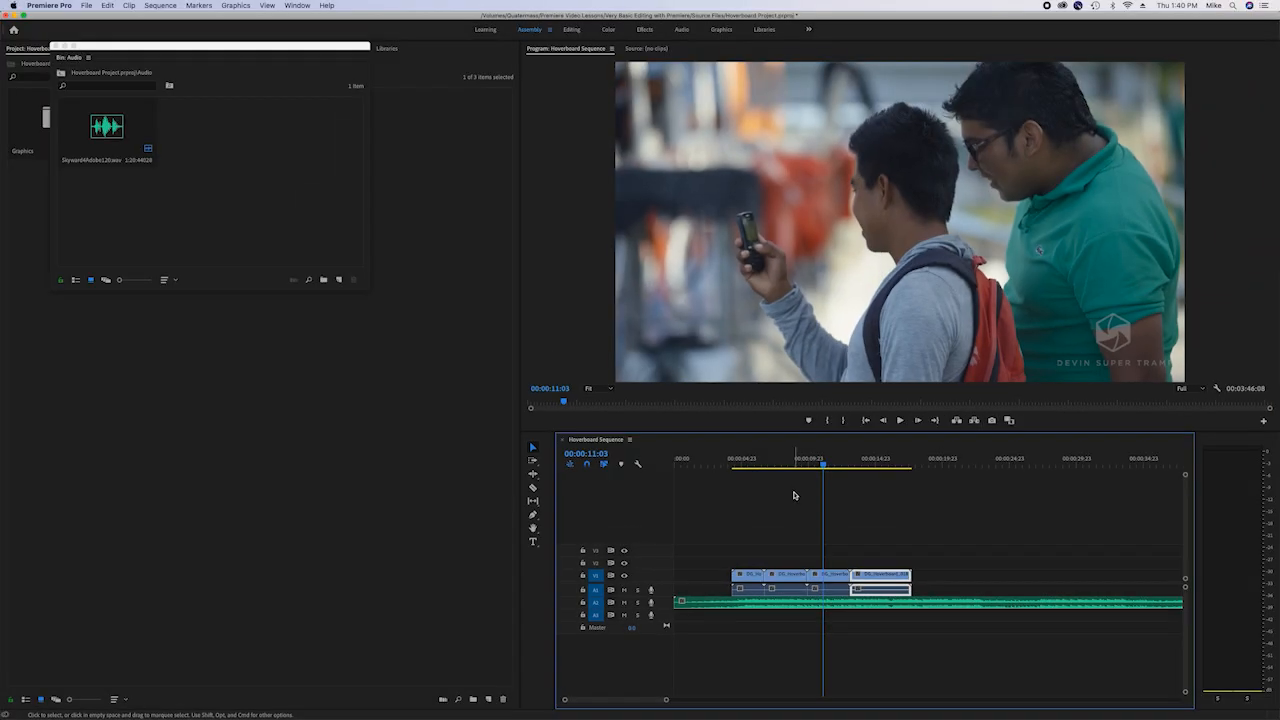
- Play the assembled opening from the start of the sequence, and replay the cut from the third clip into DG_Hoverboard_018
{"action": "left_click_drag", "start_coordinate": [797, 460], "coordinate": [652, 473]}
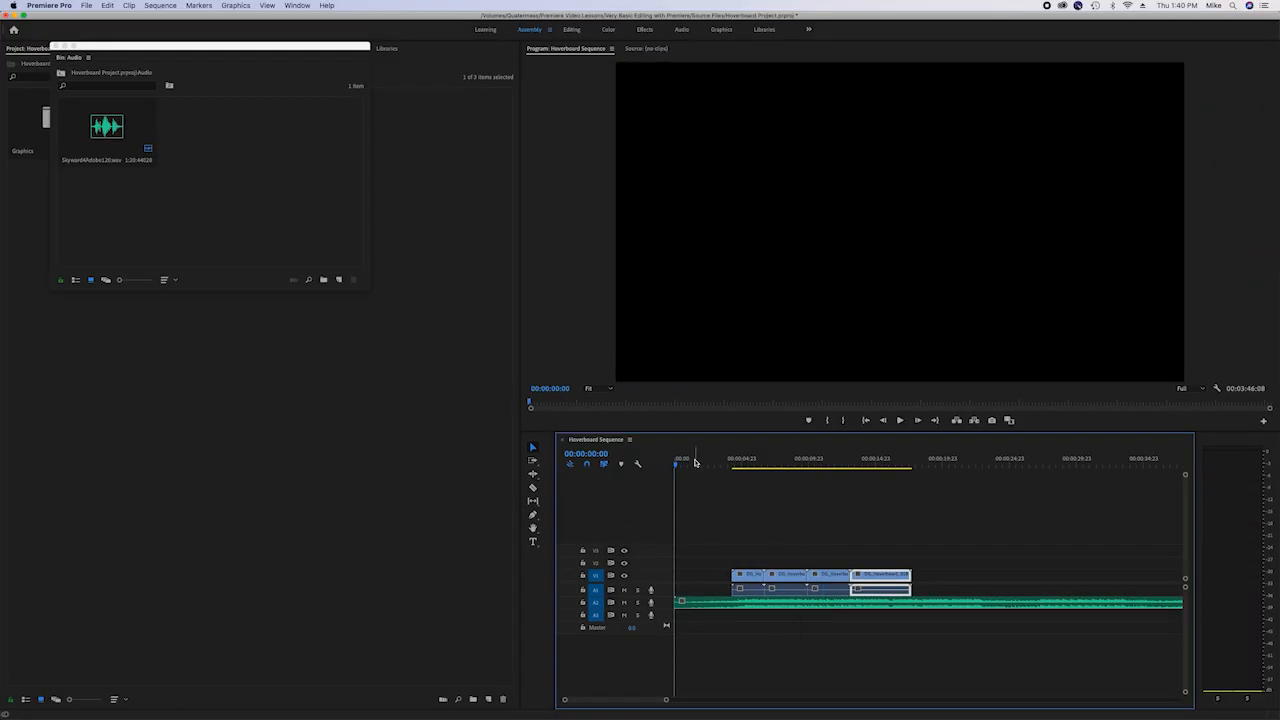
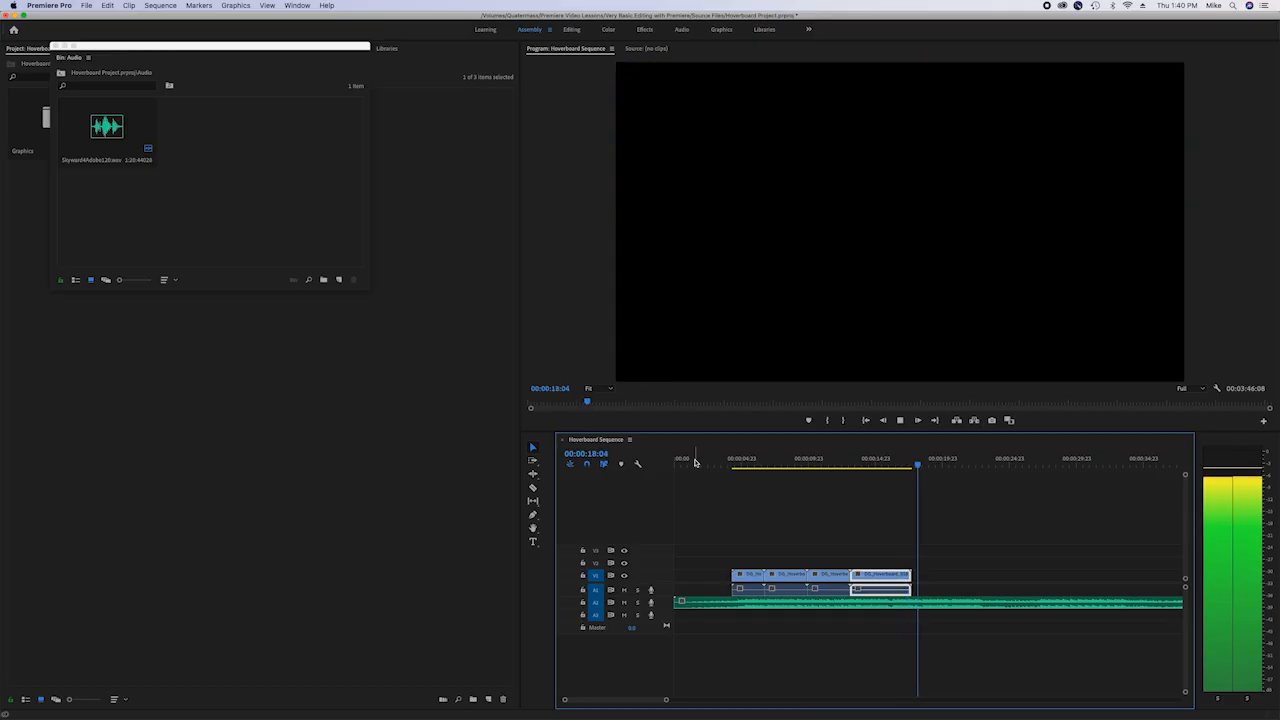
{"action": "key", "text": "space"}
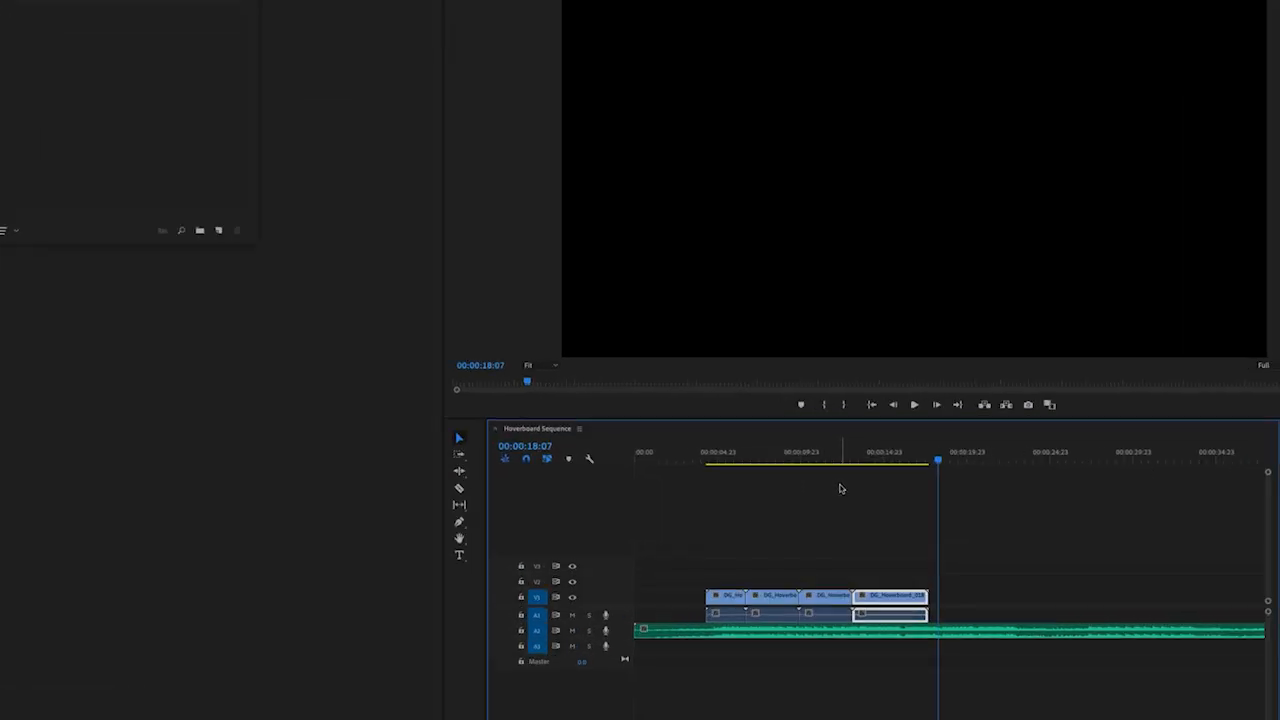
{"action": "left_click", "coordinate": [845, 469]}
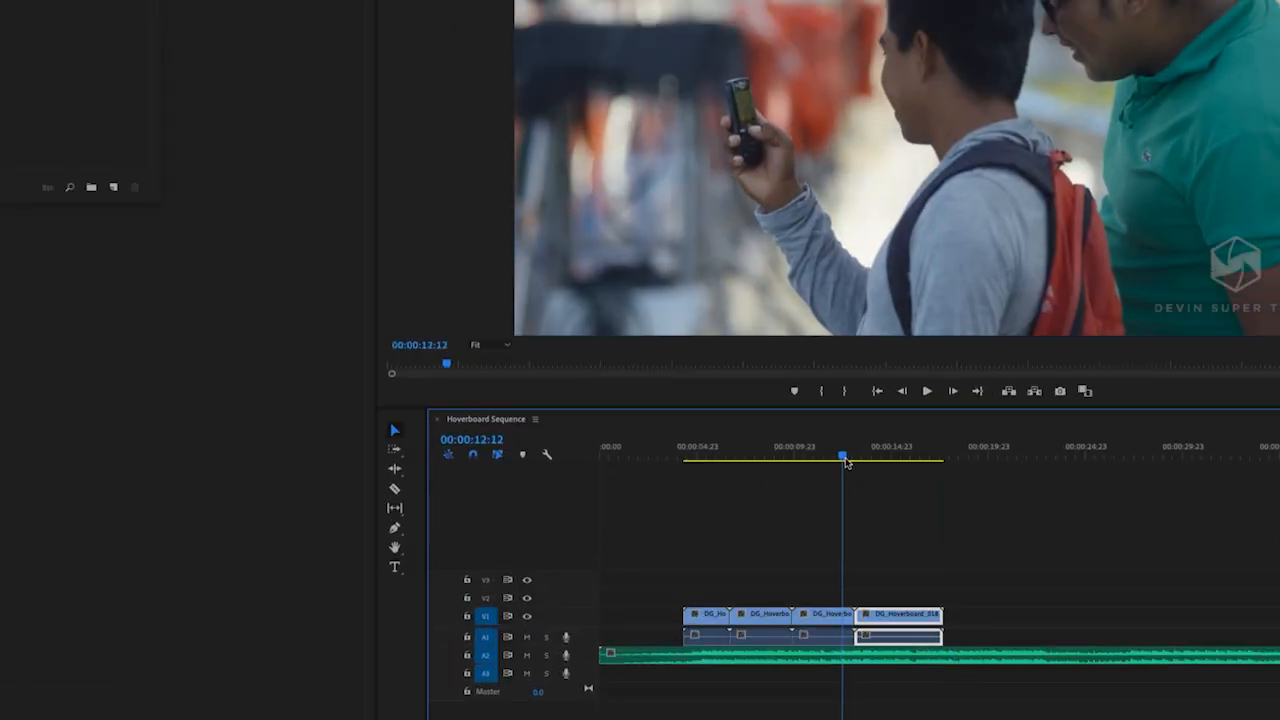
{"action": "left_click_drag", "start_coordinate": [846, 462], "coordinate": [831, 464]}
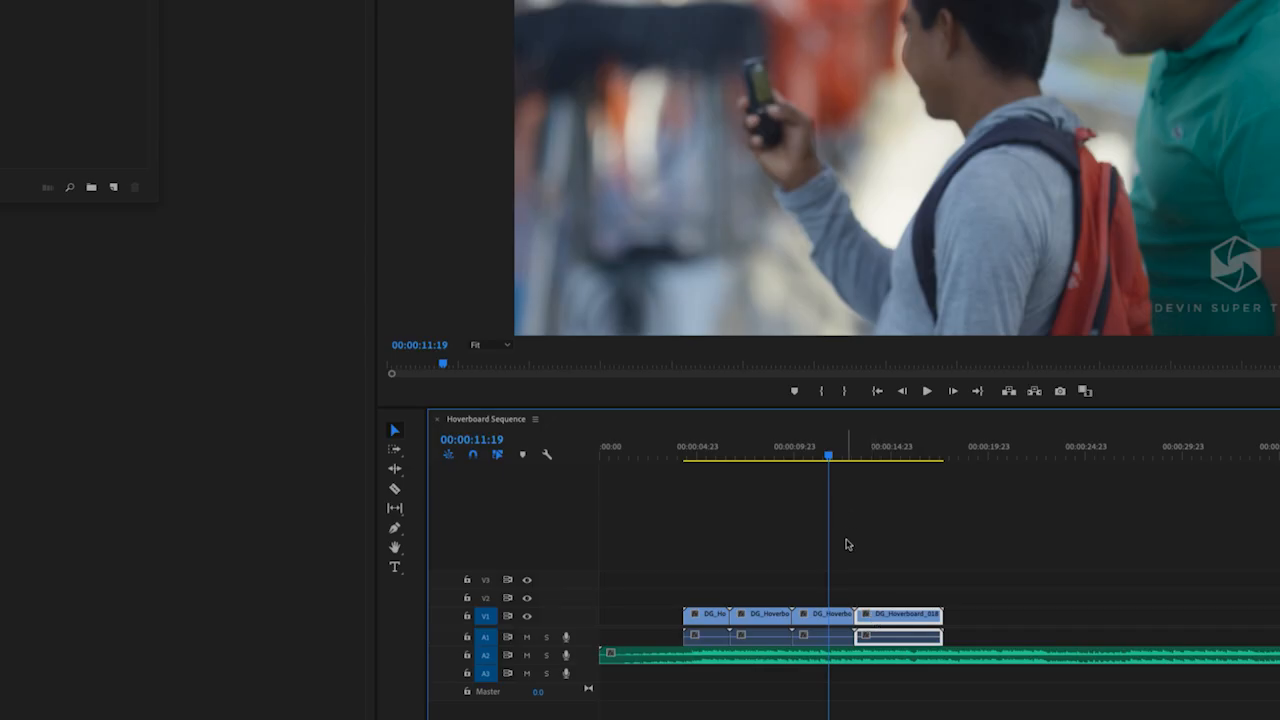
{"action": "key", "text": "space"}
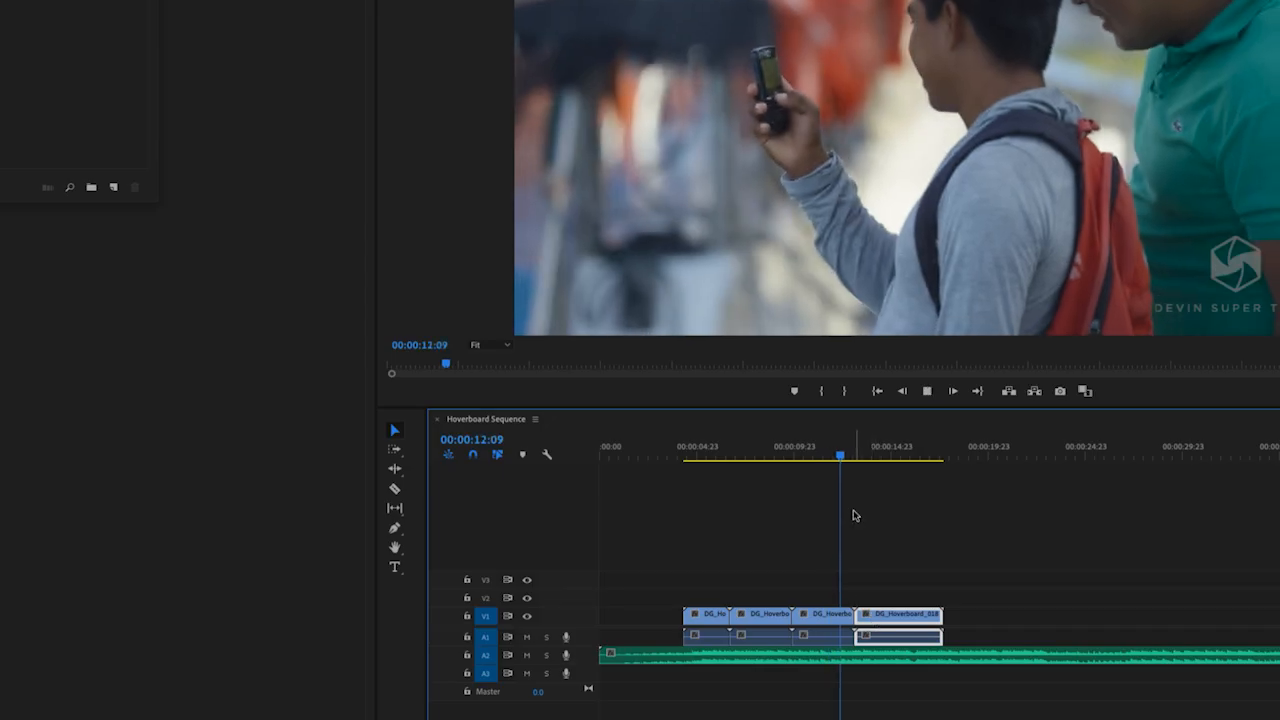
{"action": "key", "text": "space"}
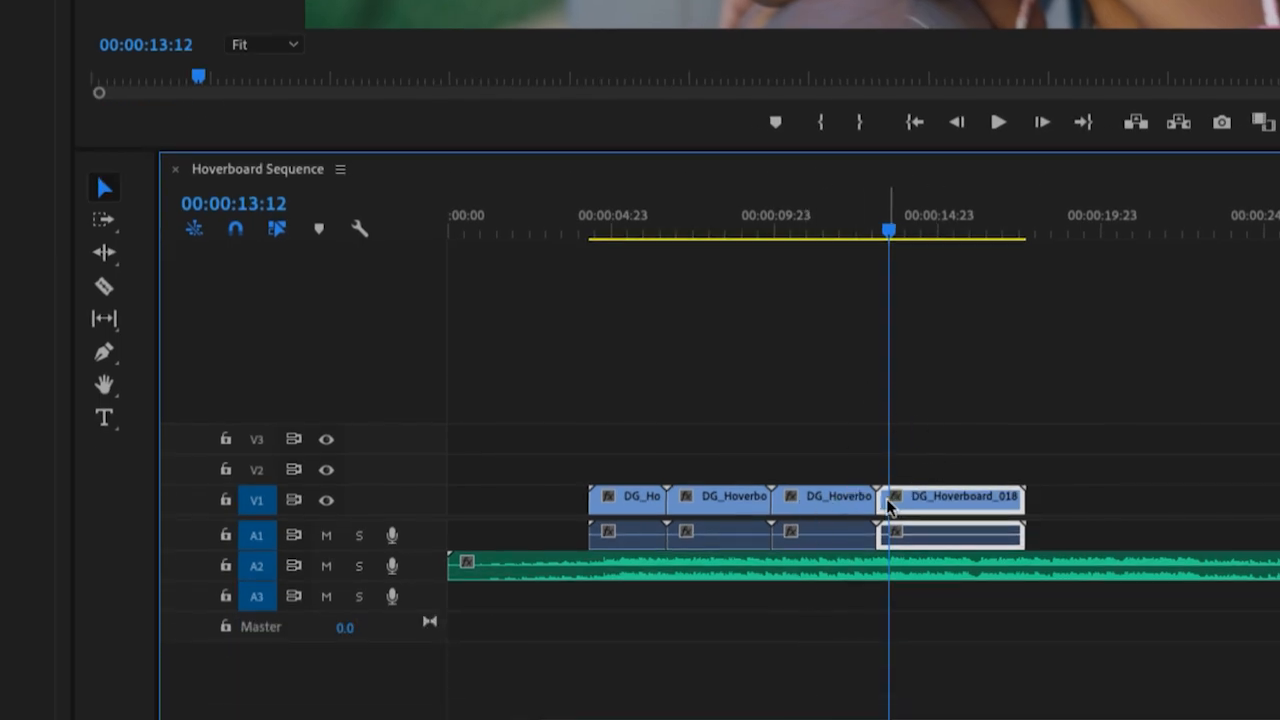
- Trim the start of DG_Hoverboard_018 to just past the 00:00:13:12 playhead, and trim both ends of the third clip
{"action": "left_click", "coordinate": [871, 377]}
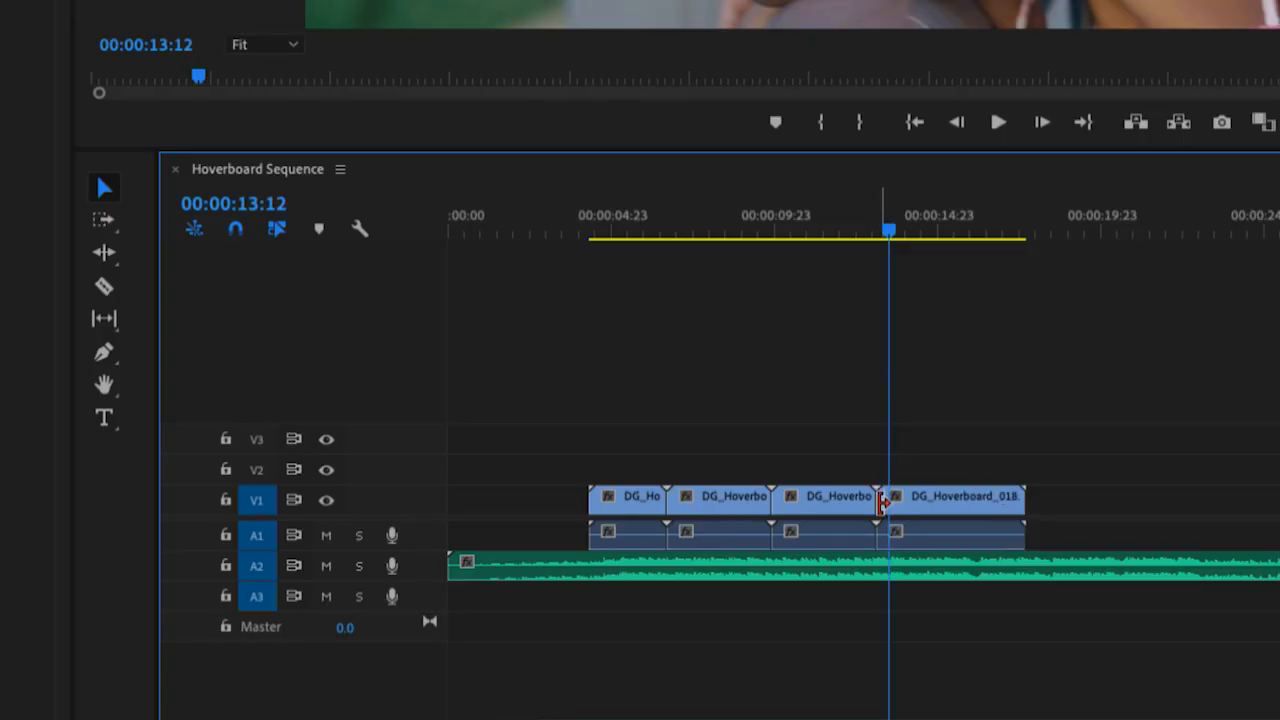
{"action": "left_click_drag", "start_coordinate": [881, 503], "coordinate": [910, 505]}
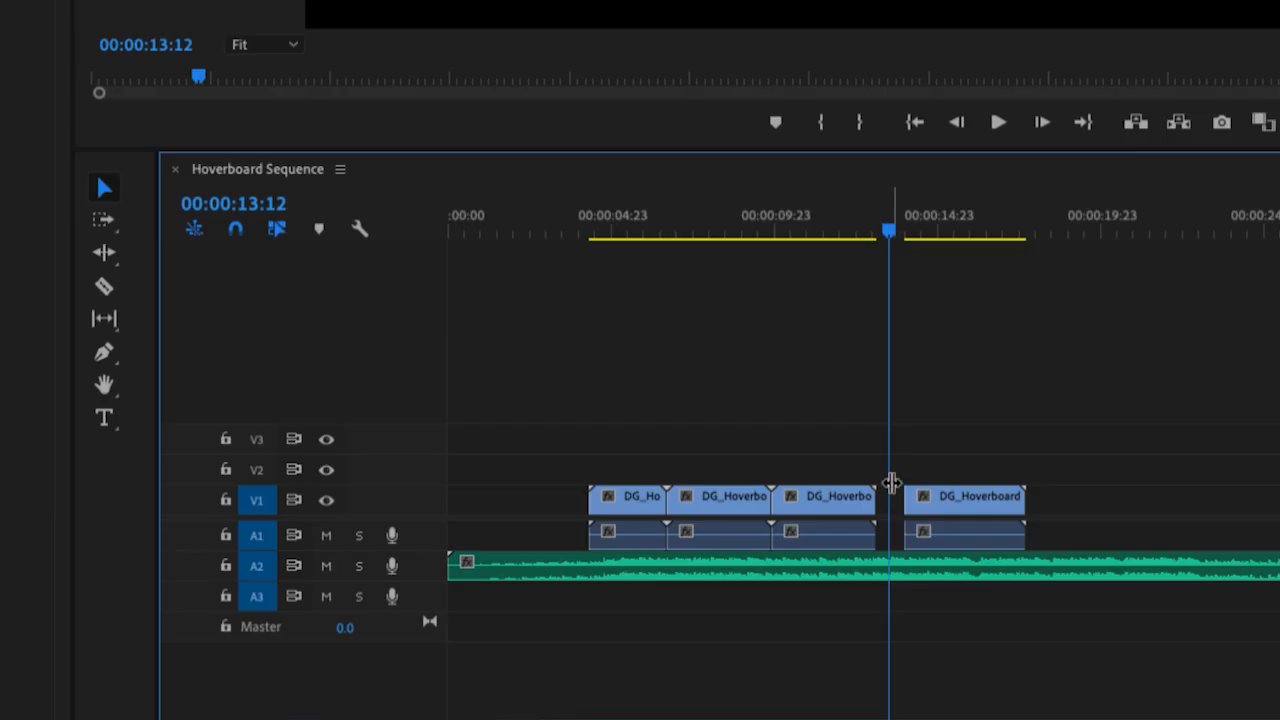
{"action": "left_click_drag", "start_coordinate": [868, 498], "coordinate": [856, 498]}
{"action": "left_click_drag", "start_coordinate": [769, 494], "coordinate": [793, 494]}
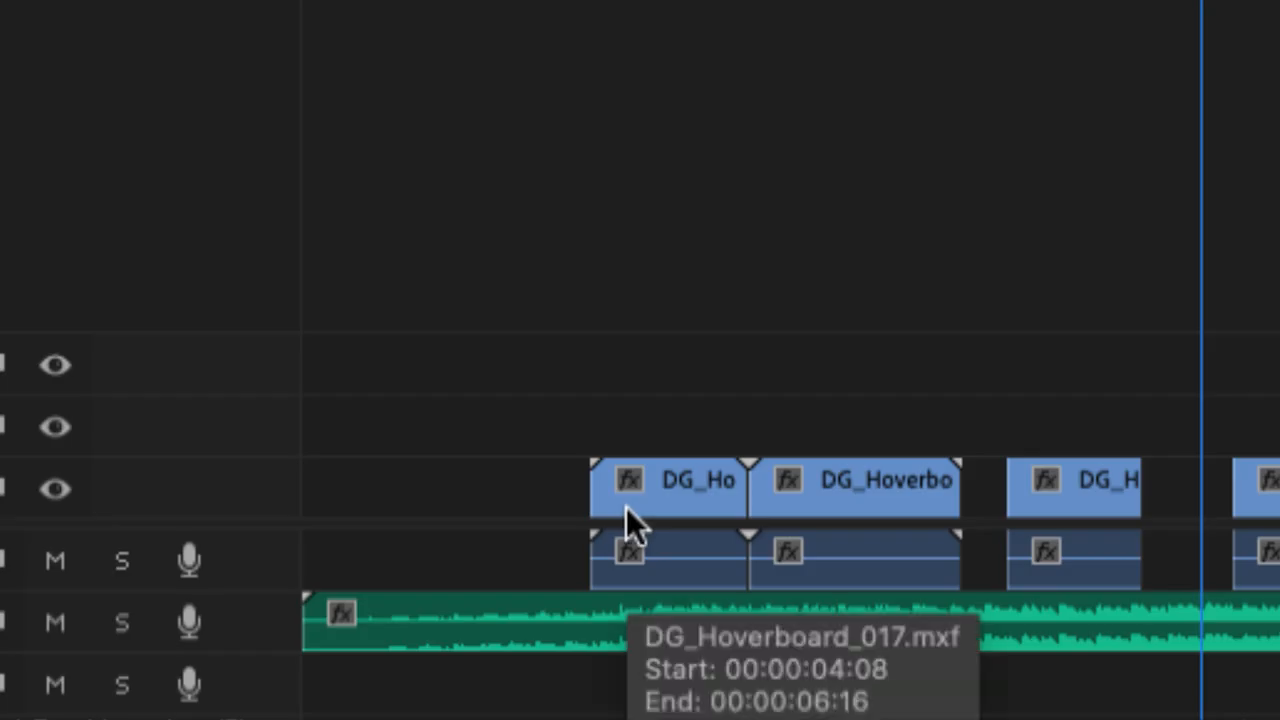
- Shorten DG_Hoverboard_017 by trimming its end, and move the second clip back against it to close the gap
{"action": "left_click", "coordinate": [703, 520]}
{"action": "mouse_move", "coordinate": [703, 520]}
{"action": "left_mouse_down"}
{"action": "mouse_move", "coordinate": [700, 532]}
{"action": "mouse_move", "coordinate": [655, 525]}
{"action": "mouse_move", "coordinate": [690, 505]}
{"action": "left_mouse_up"}
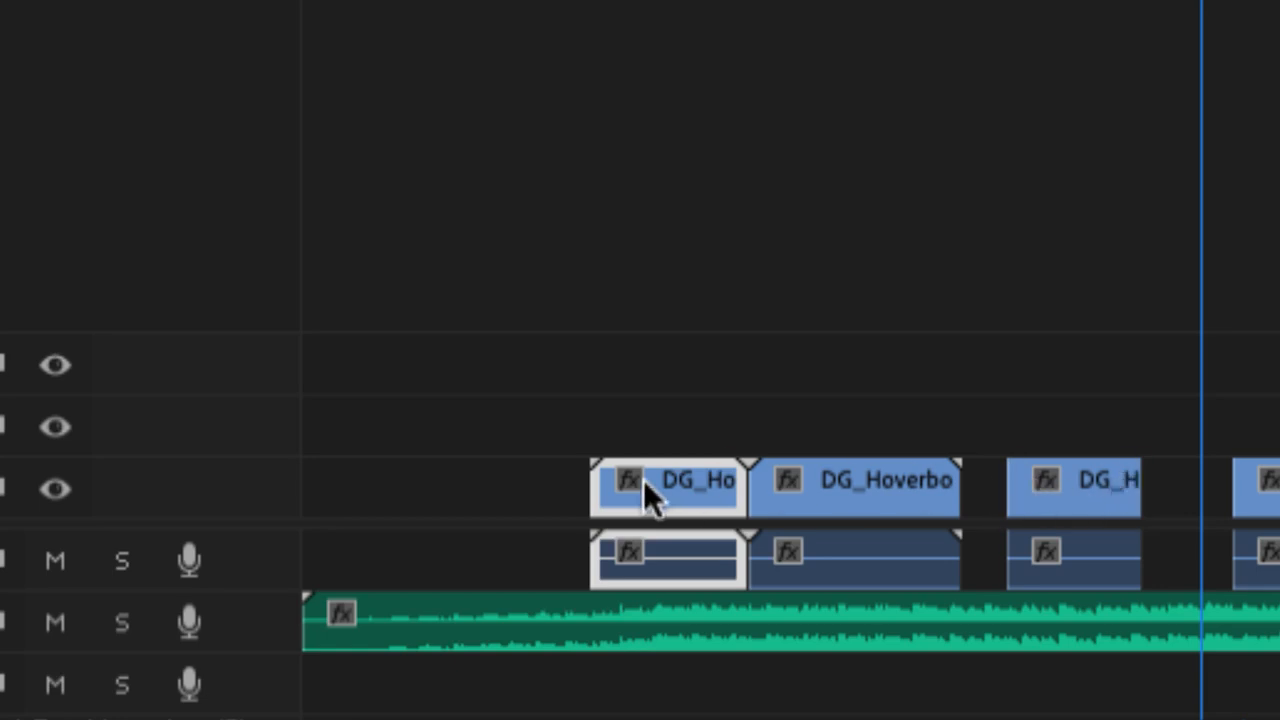
{"action": "left_click_drag", "start_coordinate": [736, 482], "coordinate": [711, 490]}
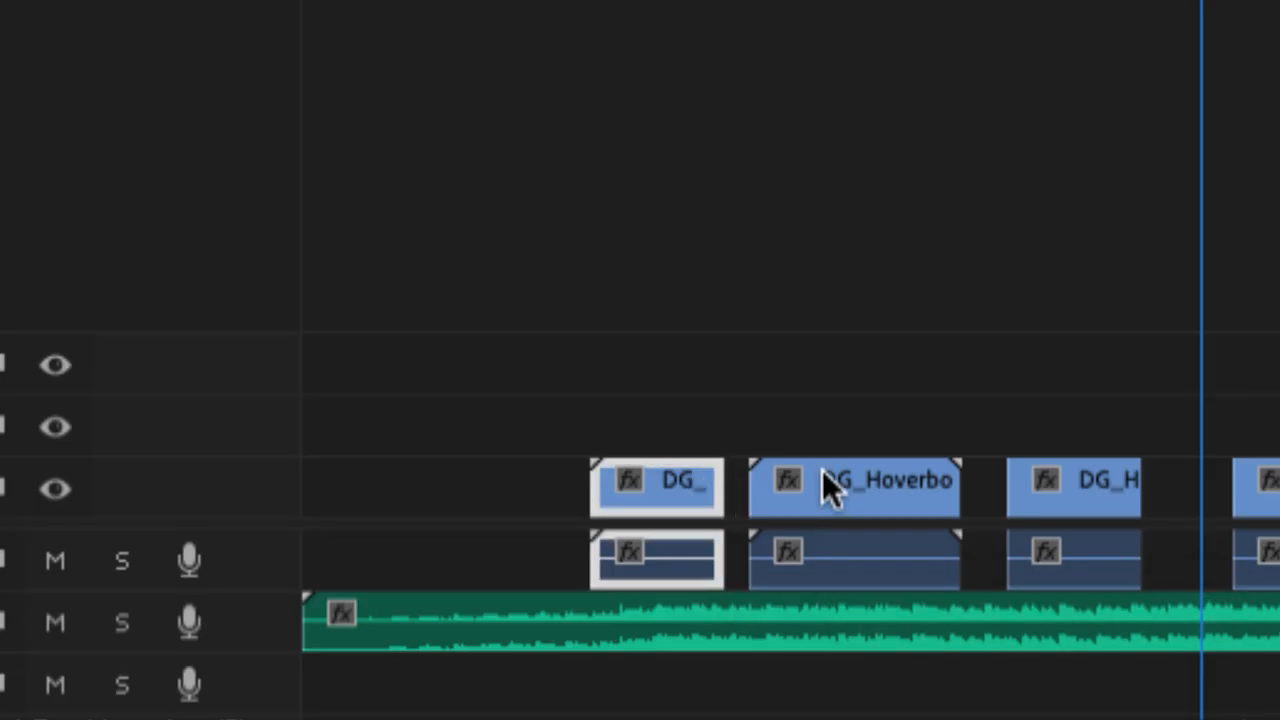
{"action": "left_click_drag", "start_coordinate": [852, 487], "coordinate": [836, 484]}
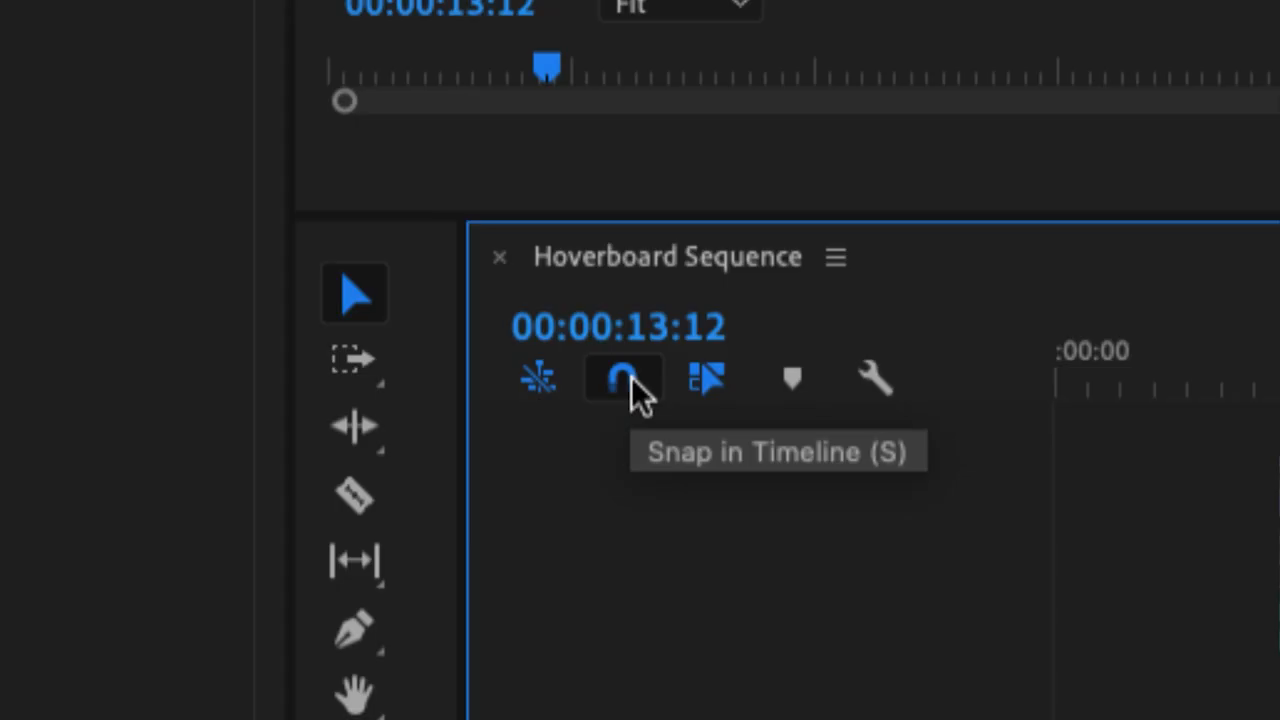
- Turn off timeline snapping, then shorten the first two clips and butt the third and fourth clips against them without gaps
{"action": "left_click", "coordinate": [628, 379]}
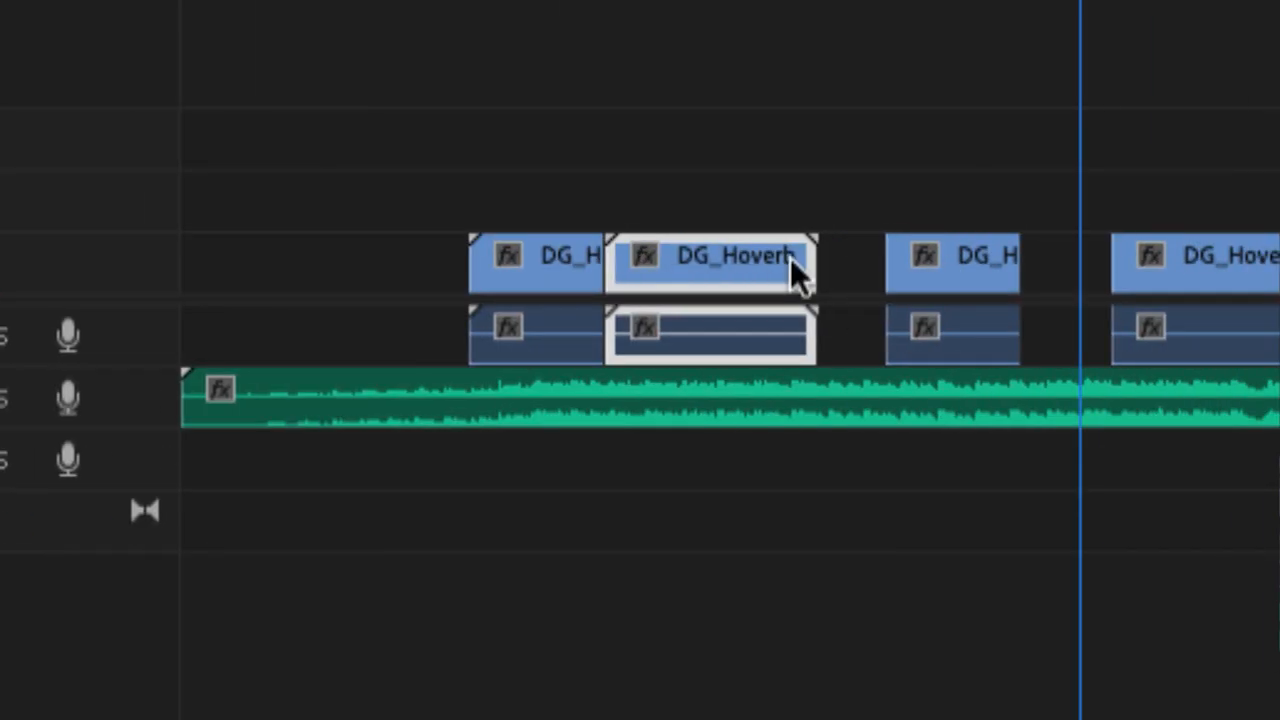
{"action": "left_click_drag", "start_coordinate": [624, 258], "coordinate": [663, 262]}
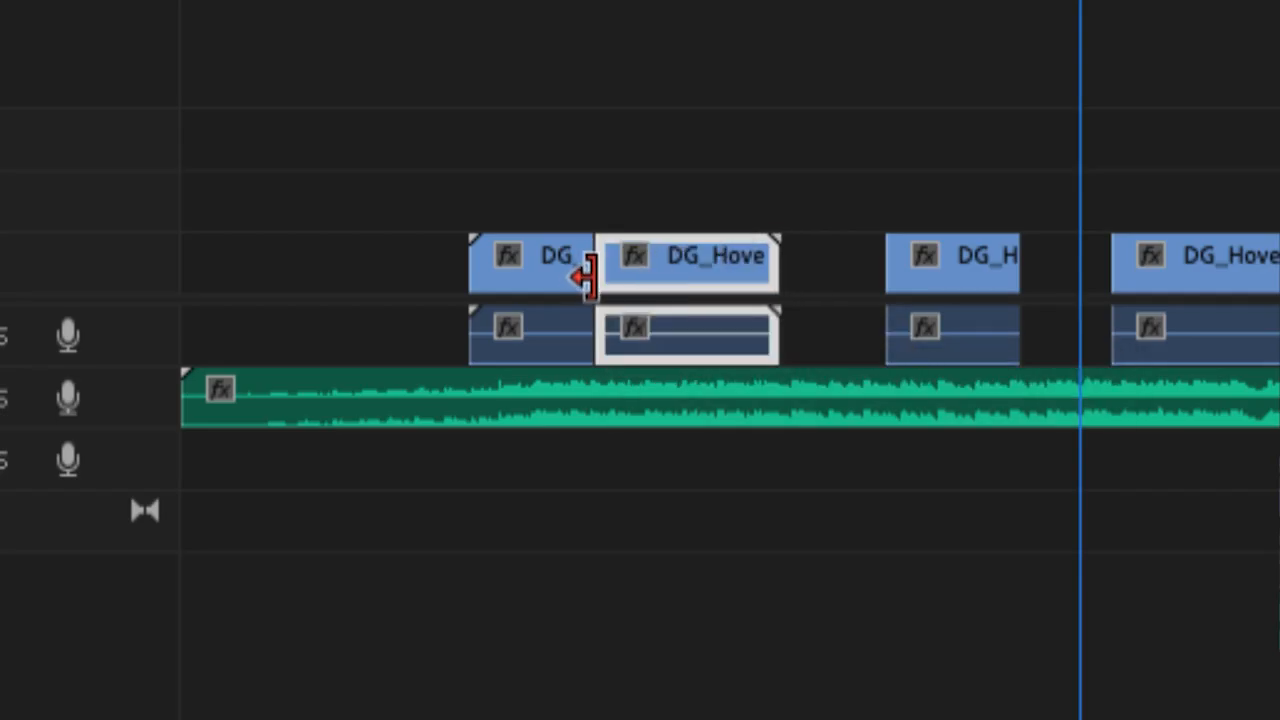
{"action": "left_click_drag", "start_coordinate": [949, 260], "coordinate": [832, 257]}
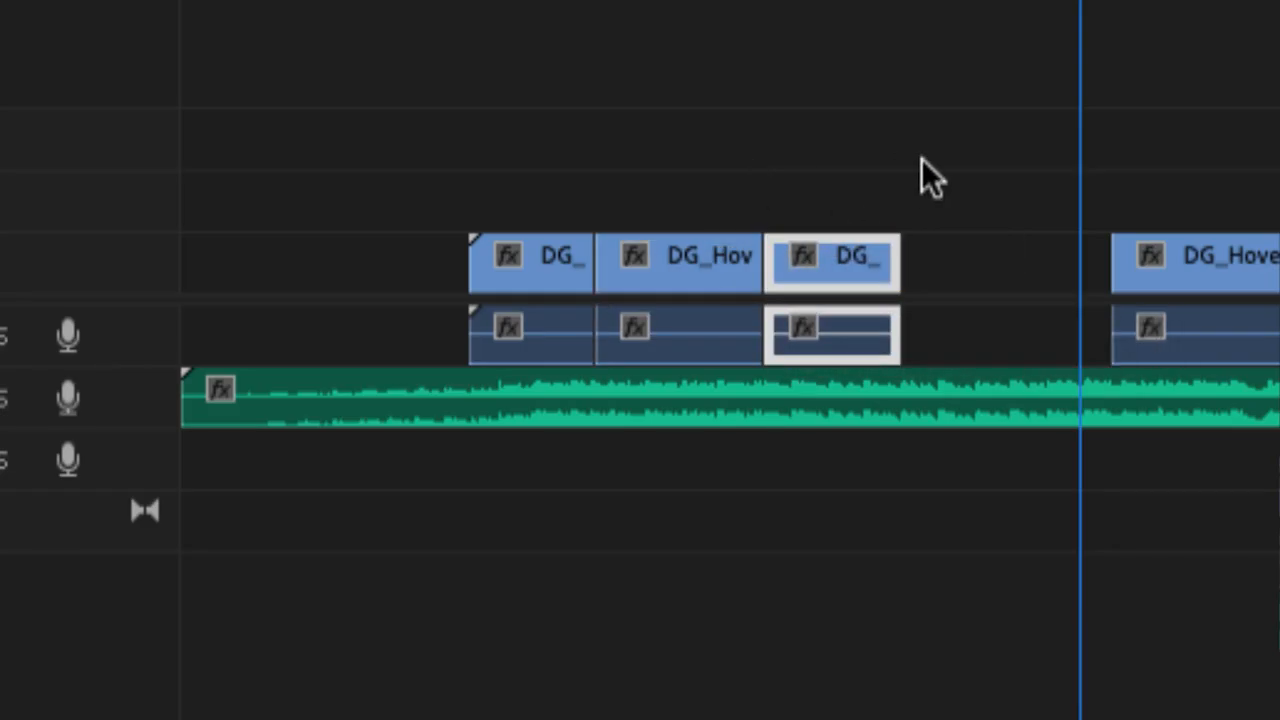
{"action": "left_click_drag", "start_coordinate": [1189, 252], "coordinate": [970, 246]}
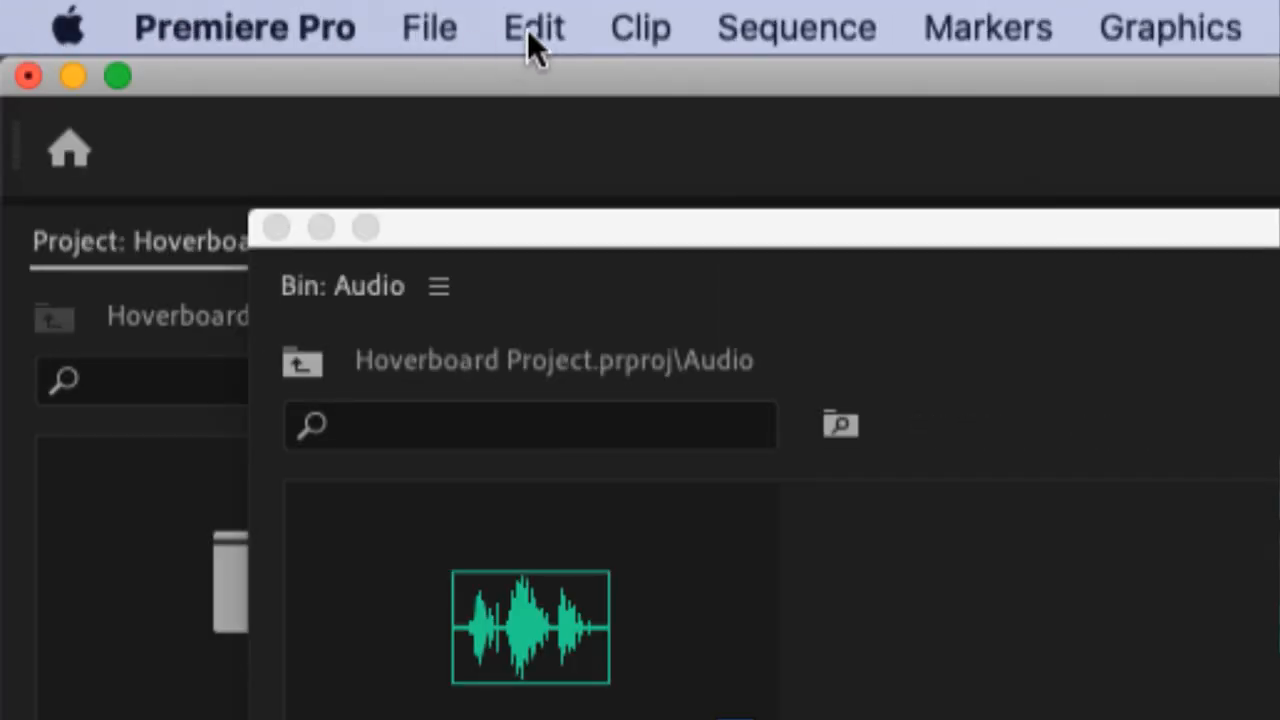
{"action": "left_click", "coordinate": [530, 30]}
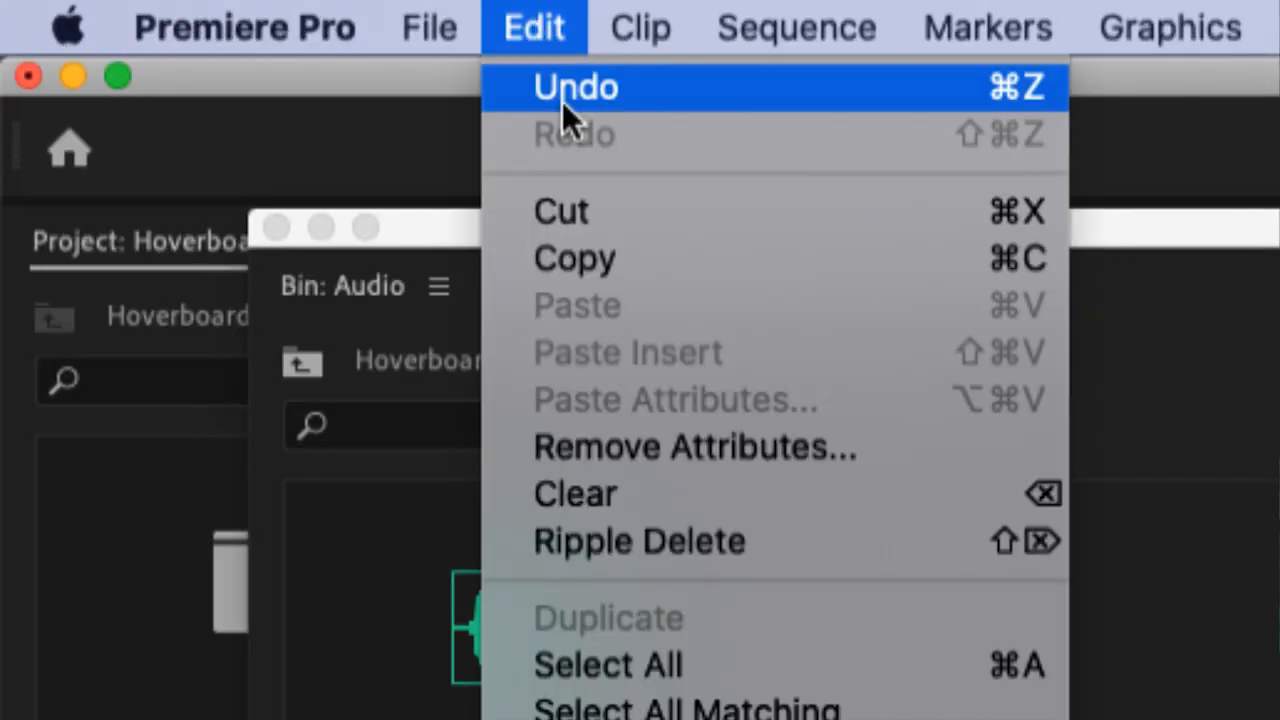
{"action": "left_click", "coordinate": [546, 30]}
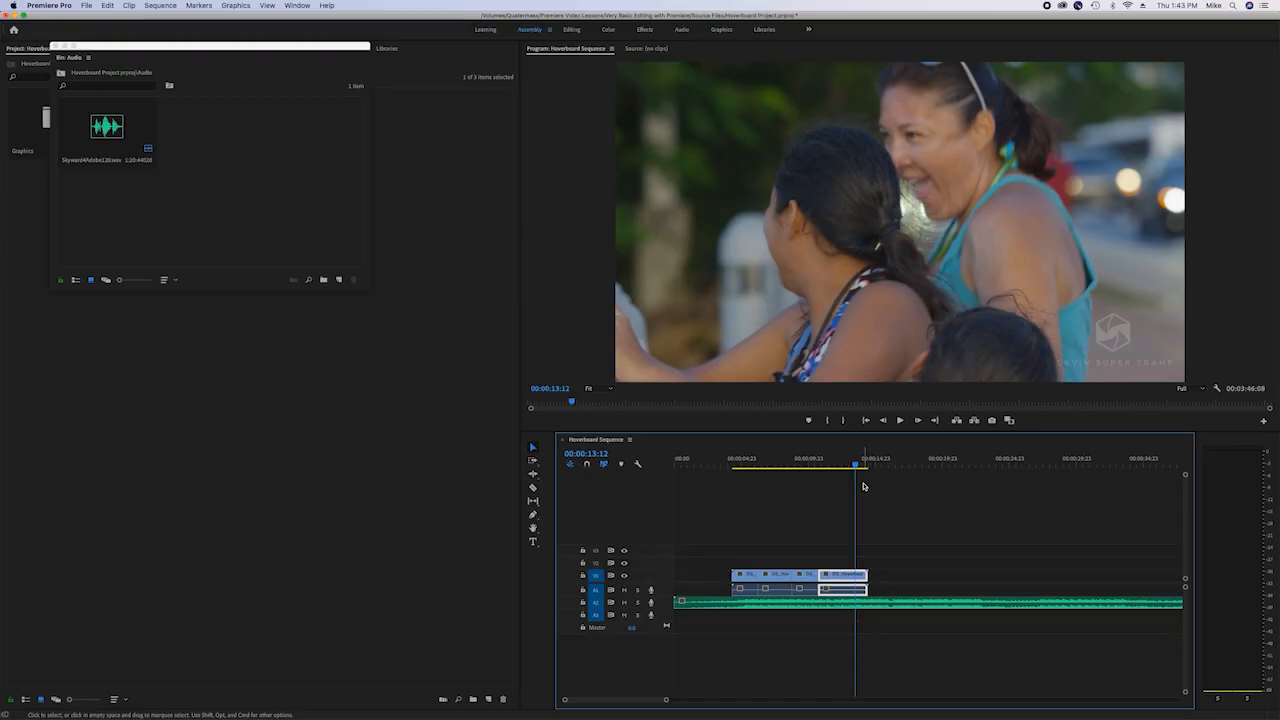
- Play the tightened four-clip opening from the start of the sequence to just past its last clip
{"action": "key", "text": "Home"}
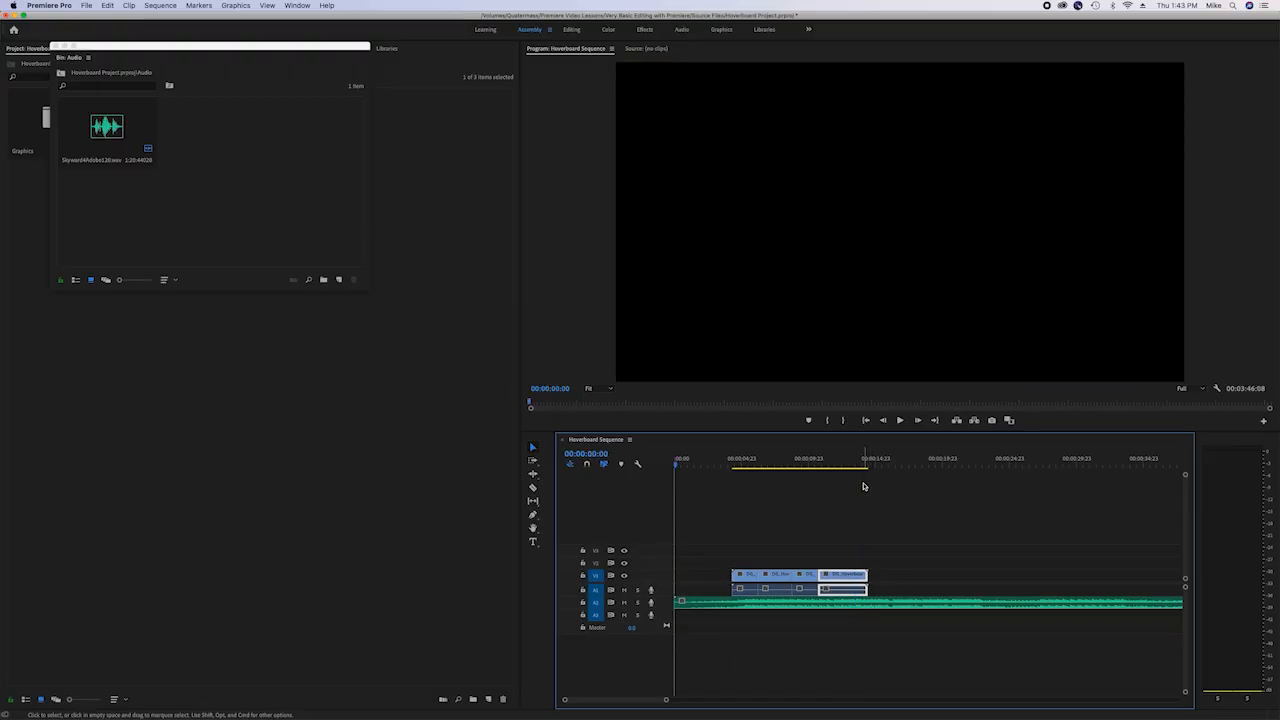
{"action": "key", "text": "space"}
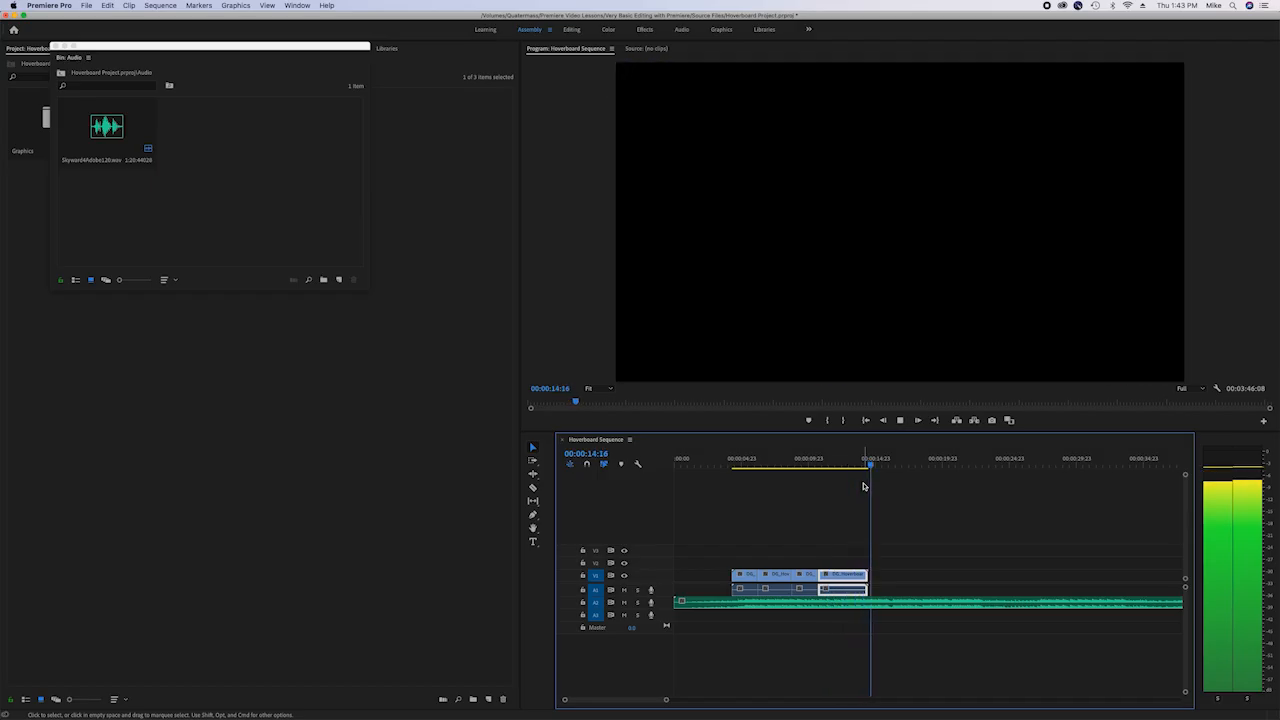
{"action": "key", "text": "space"}
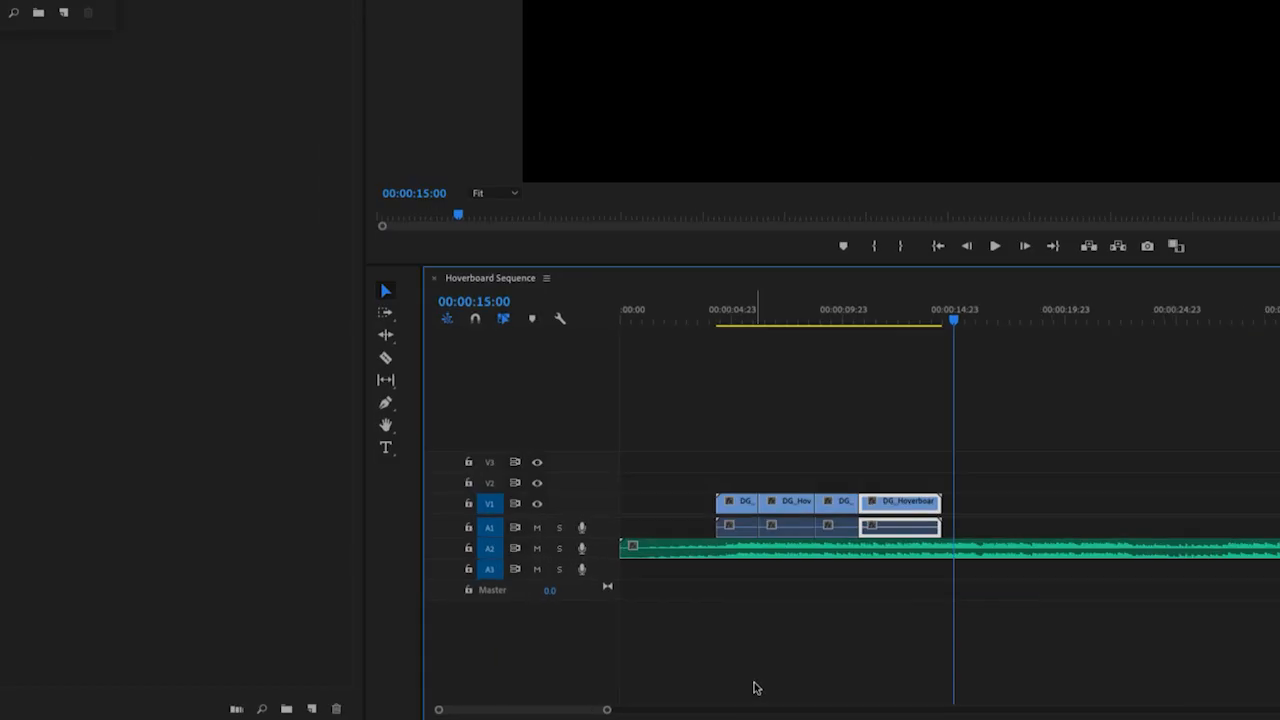
- Try moving the third clip's video to V3 over the end of the second clip, and its audio down onto the music track A2
{"action": "left_click_drag", "start_coordinate": [843, 492], "coordinate": [840, 448]}
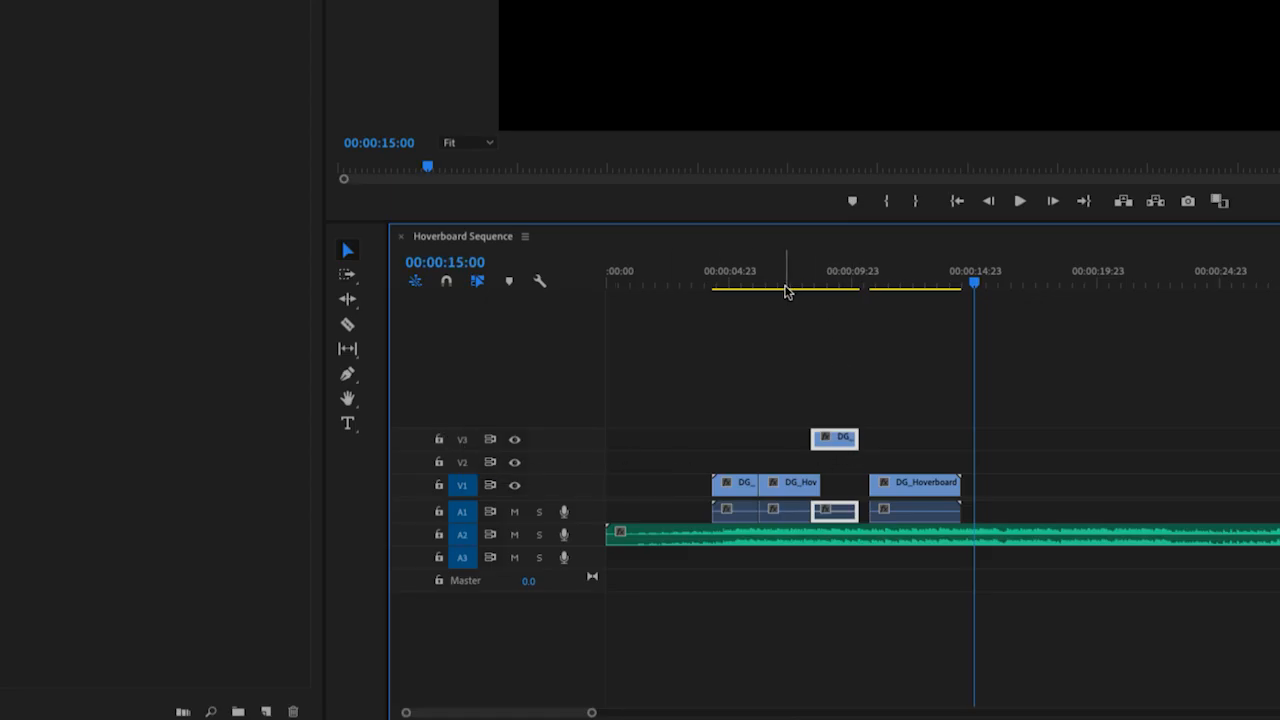
{"action": "left_click_drag", "start_coordinate": [782, 348], "coordinate": [811, 349]}
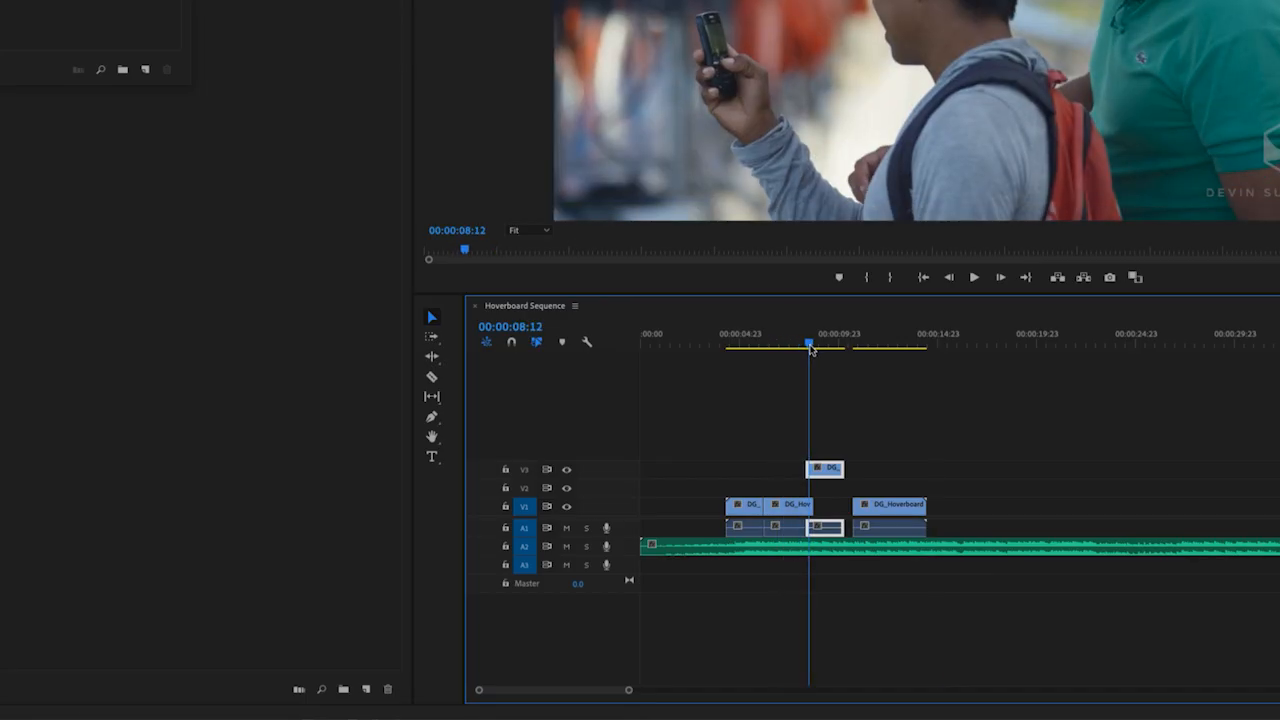
{"action": "left_click", "coordinate": [801, 346]}
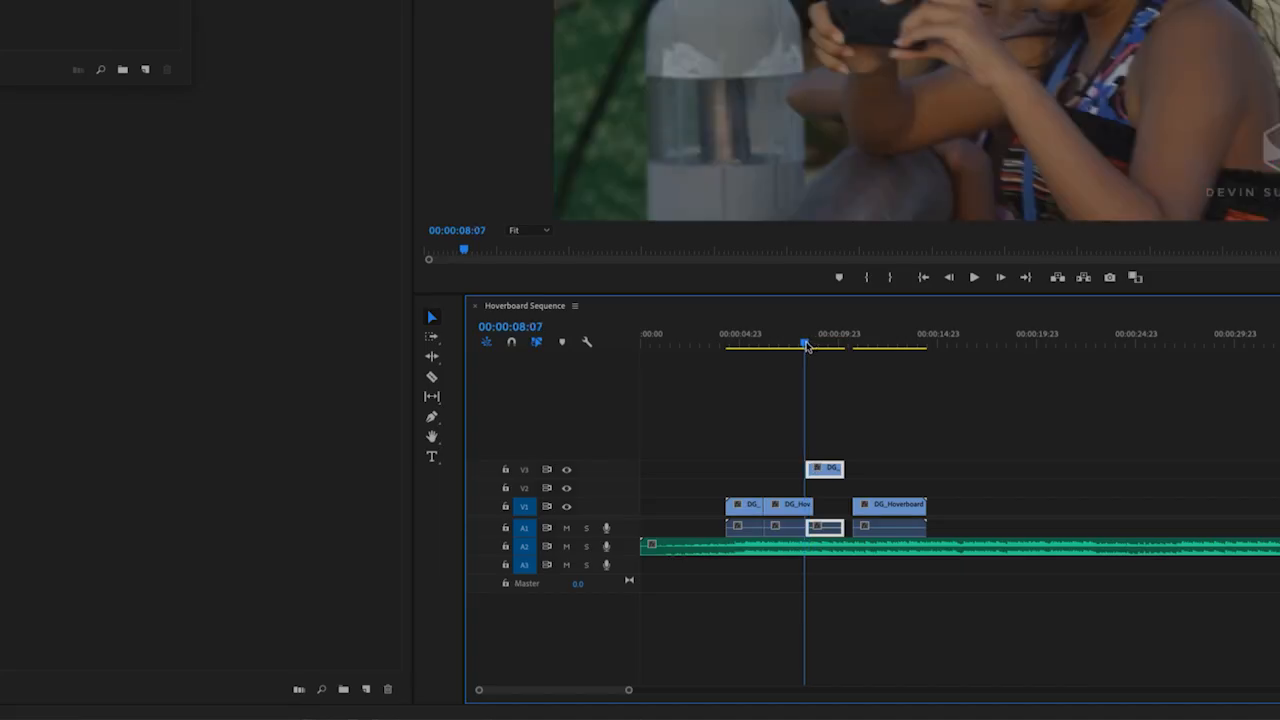
{"action": "left_click_drag", "start_coordinate": [801, 346], "coordinate": [812, 352]}
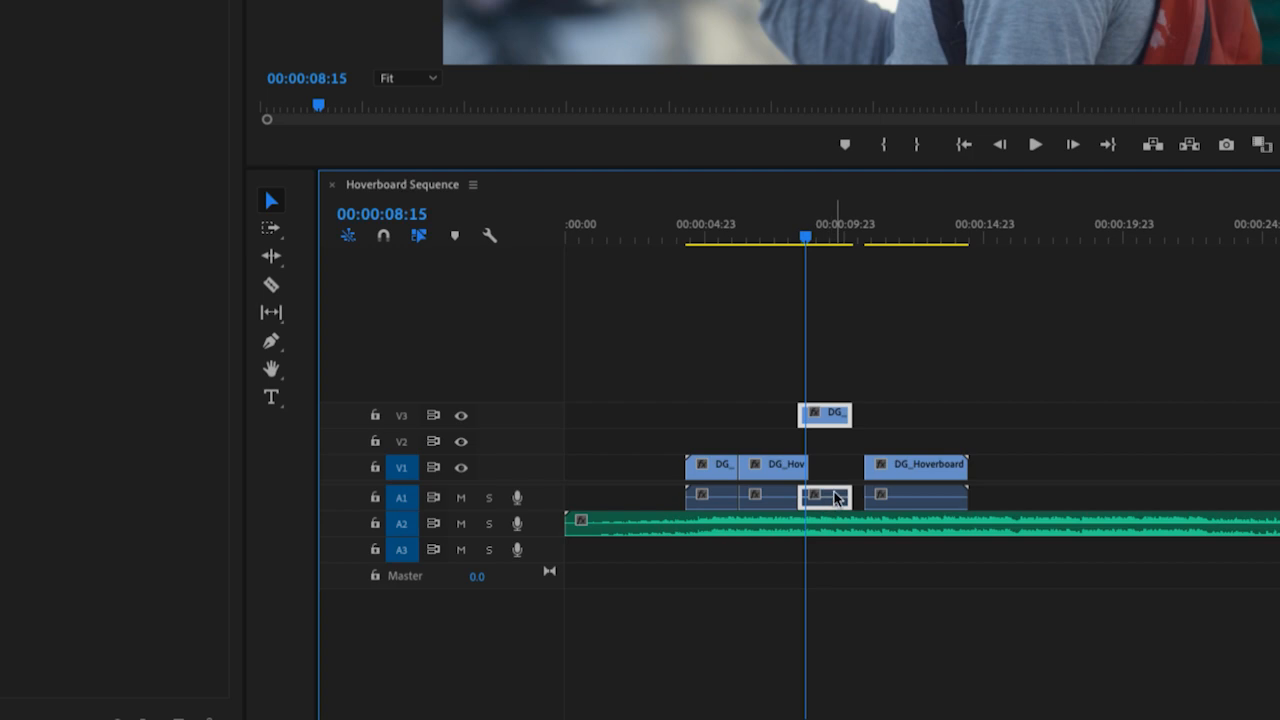
{"action": "left_click_drag", "start_coordinate": [838, 497], "coordinate": [829, 527]}
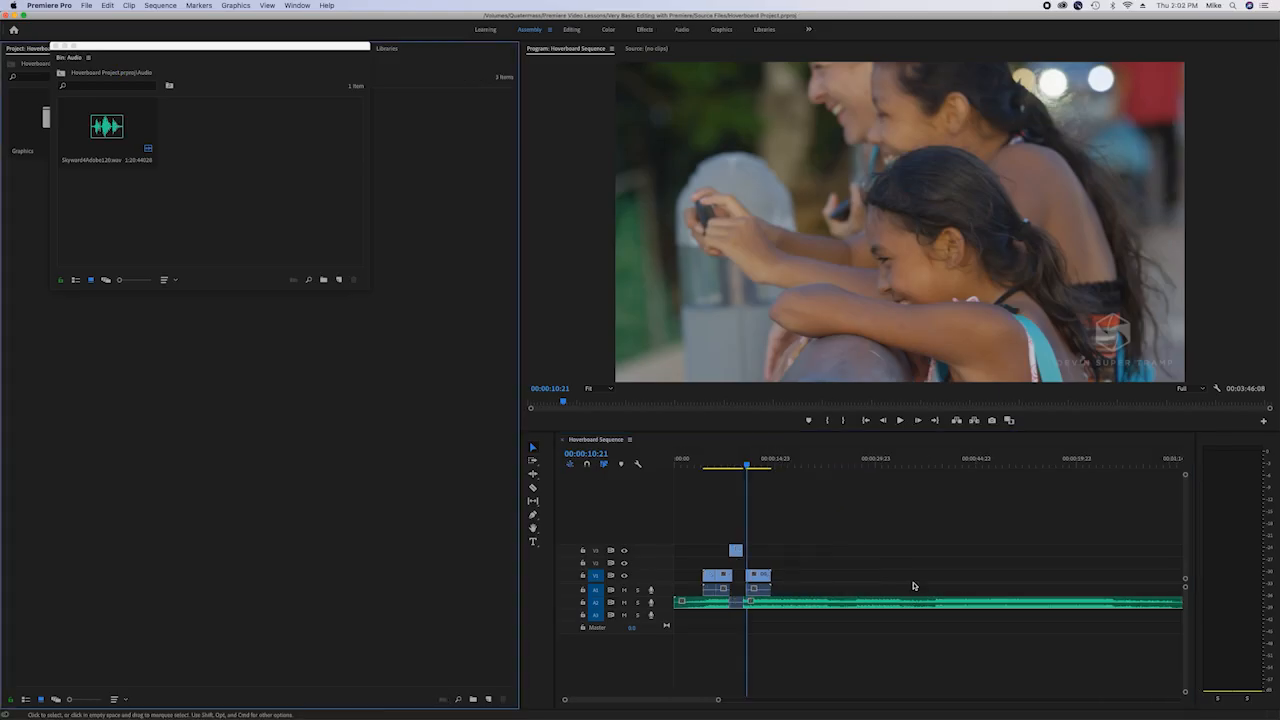
- Move footage clips from the unused section of V1 end to end behind the opening so that they cover the music track
{"action": "key", "text": "minus"}
{"action": "key", "text": "minus"}
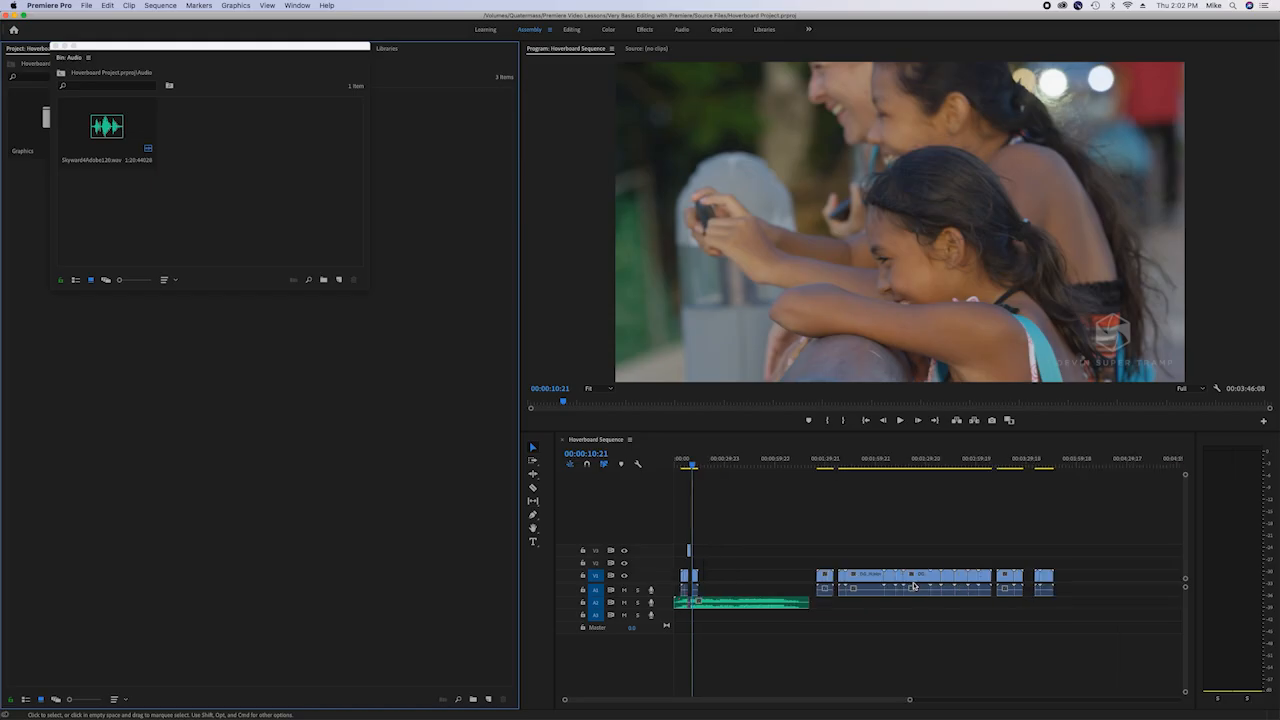
{"action": "left_click", "coordinate": [898, 580]}
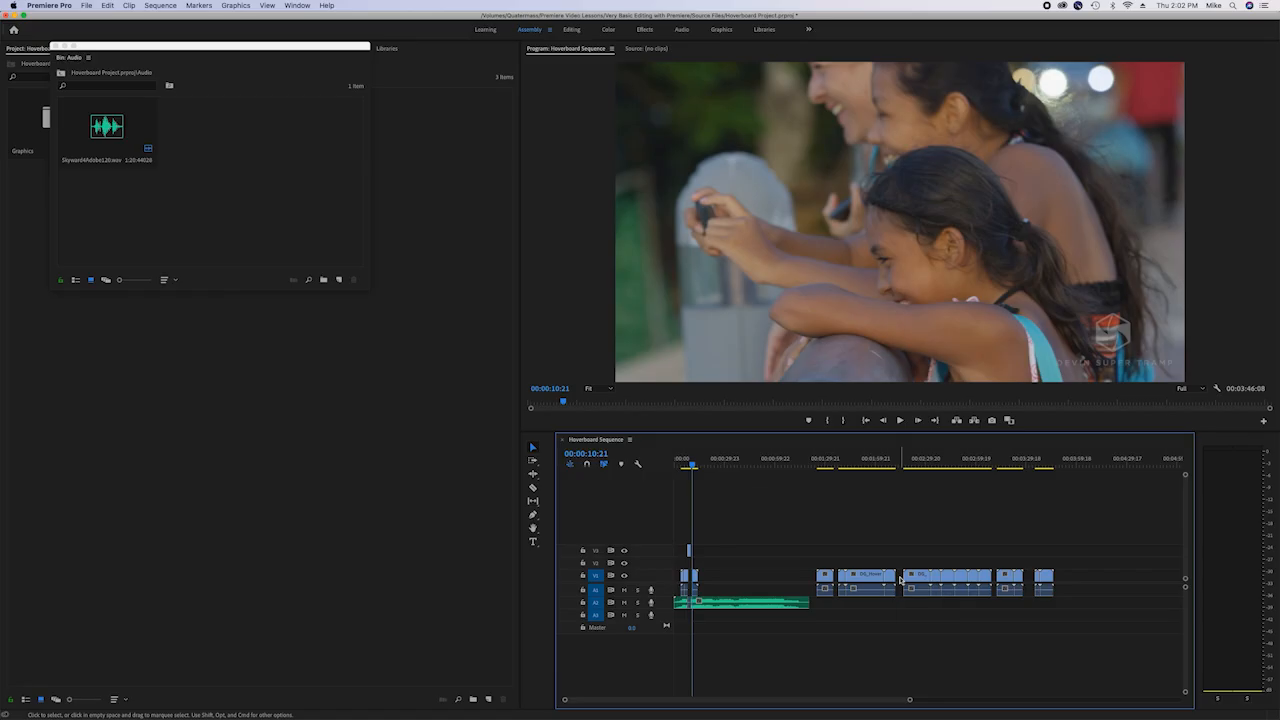
{"action": "left_click_drag", "start_coordinate": [900, 580], "coordinate": [806, 574]}
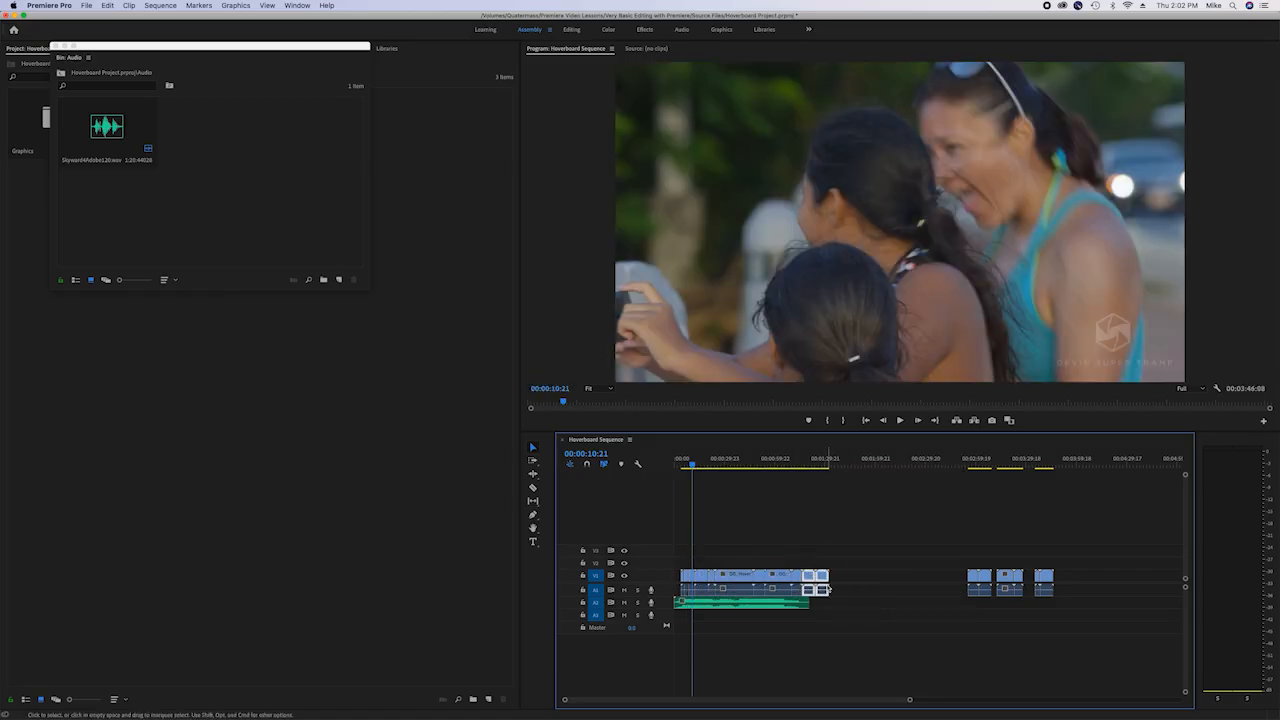
{"action": "key", "text": "="}
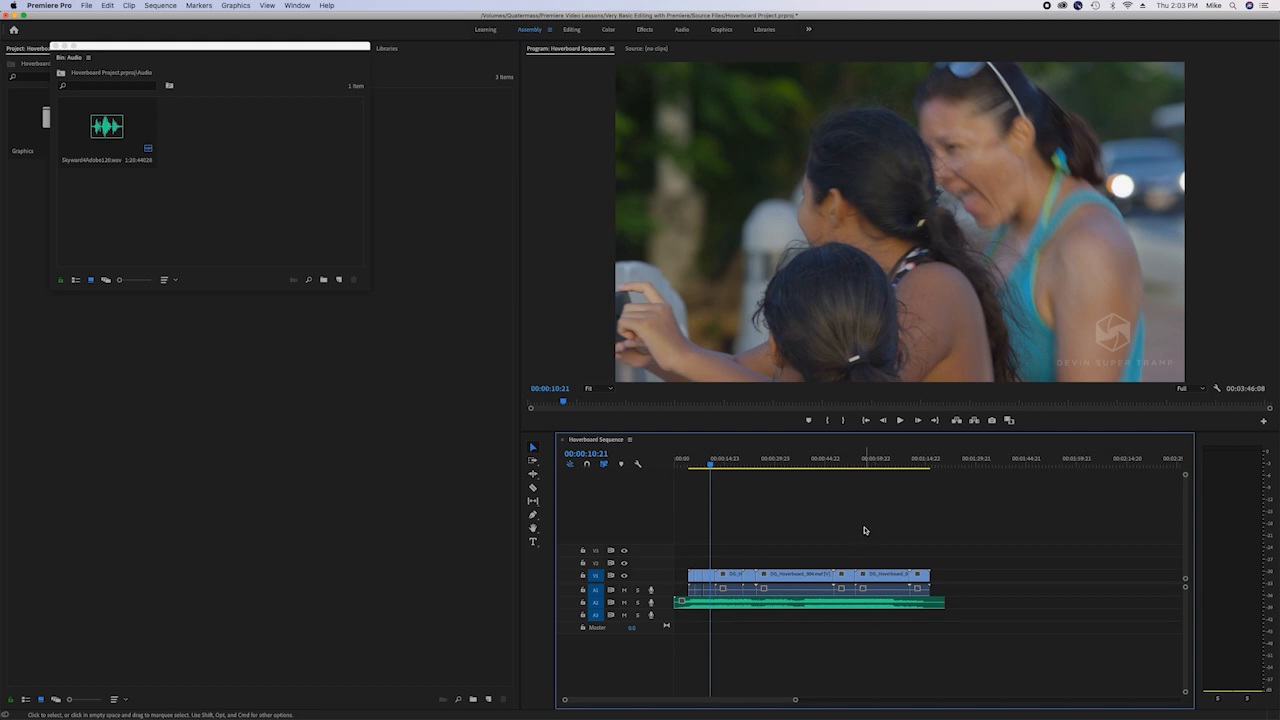
- Delete the leftover groups of clips far beyond the end of the music, and scrub the assembled sequence
{"action": "left_click_drag", "start_coordinate": [657, 703], "coordinate": [749, 699]}
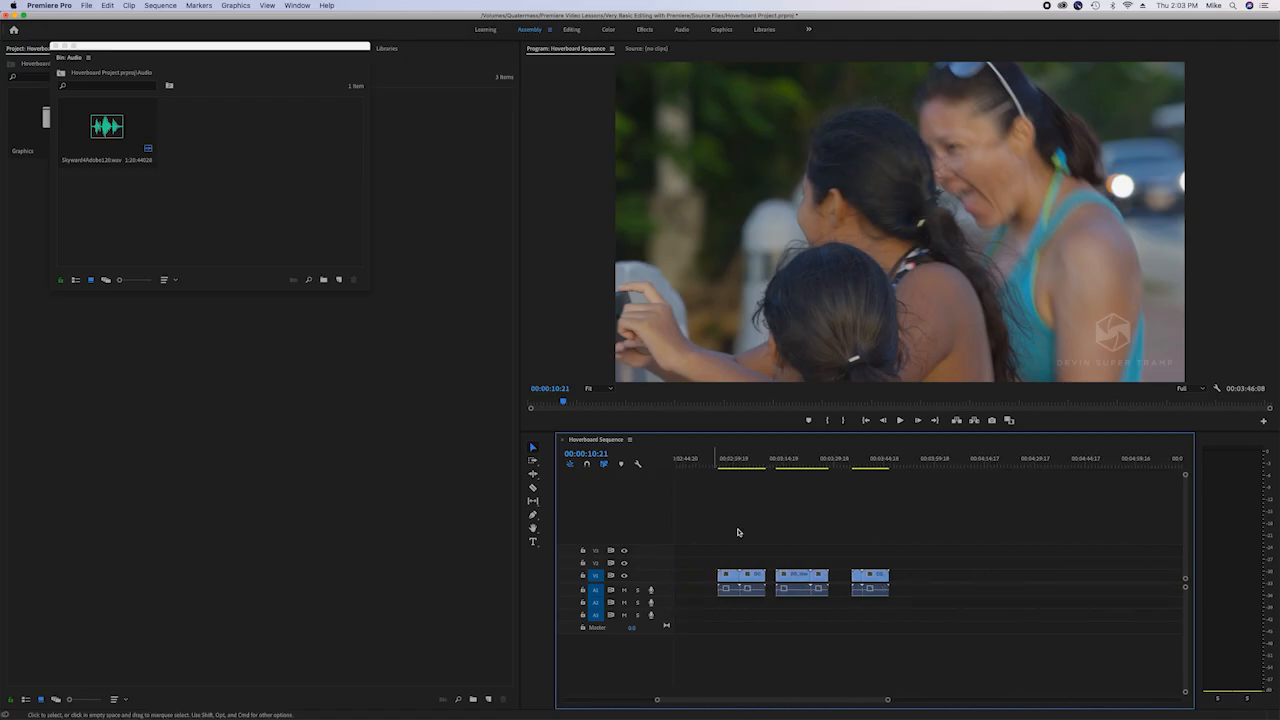
{"action": "left_click_drag", "start_coordinate": [689, 486], "coordinate": [951, 634]}
{"action": "key", "text": "Delete"}
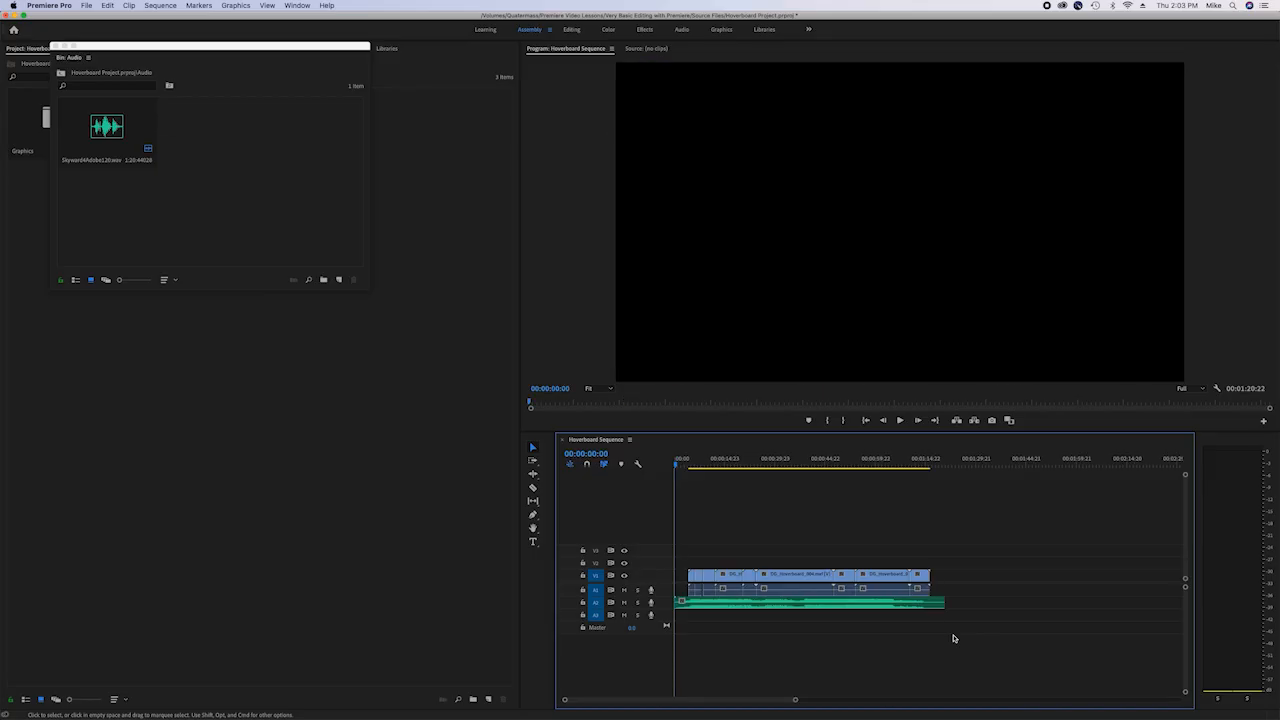
{"action": "key", "text": "="}
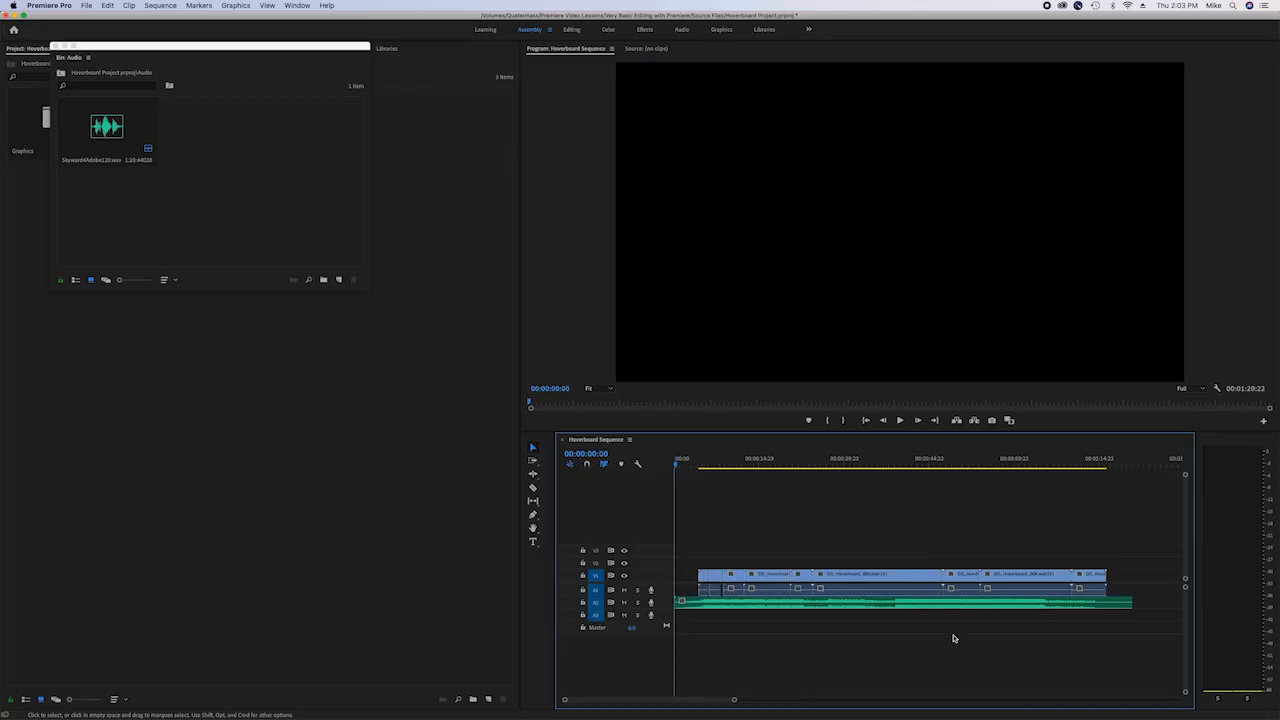
{"action": "left_click_drag", "start_coordinate": [689, 465], "coordinate": [988, 506]}
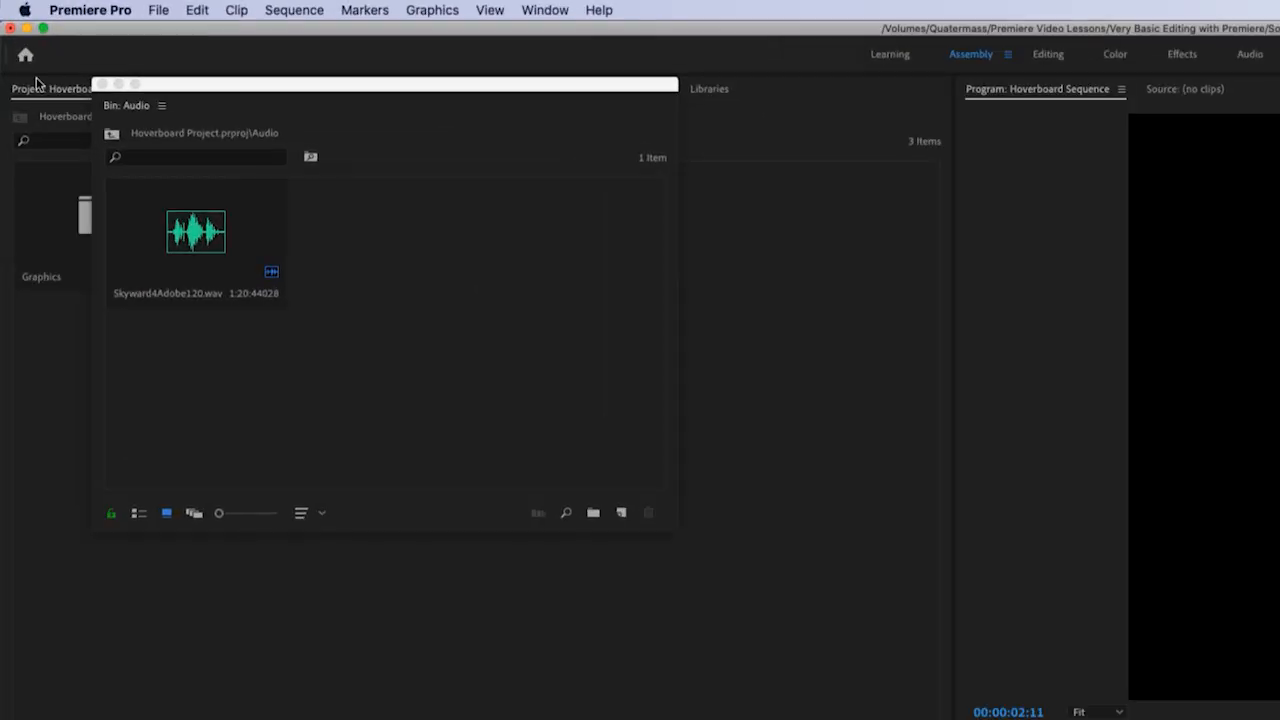
- Close the Audio bin, open the Graphics bin, and place Peak Logo.psd on V2 above the last footage clip
{"action": "left_click", "coordinate": [102, 84]}
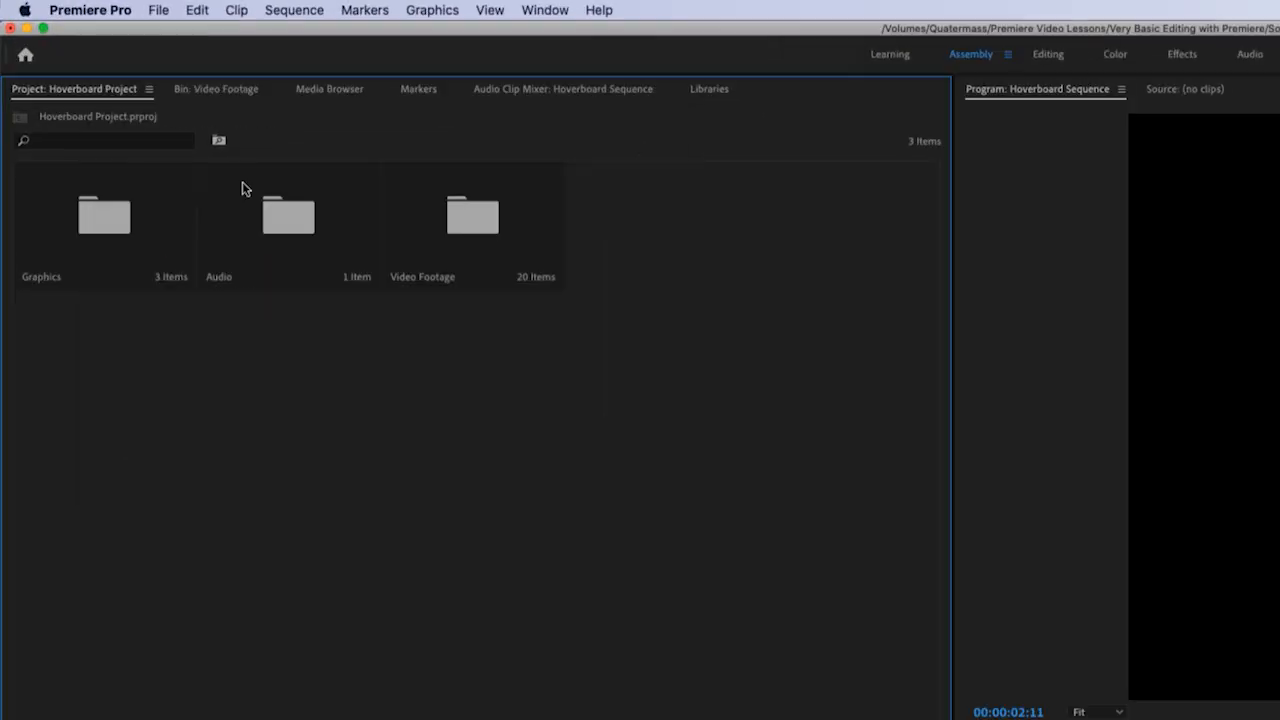
{"action": "double_click", "coordinate": [105, 223]}
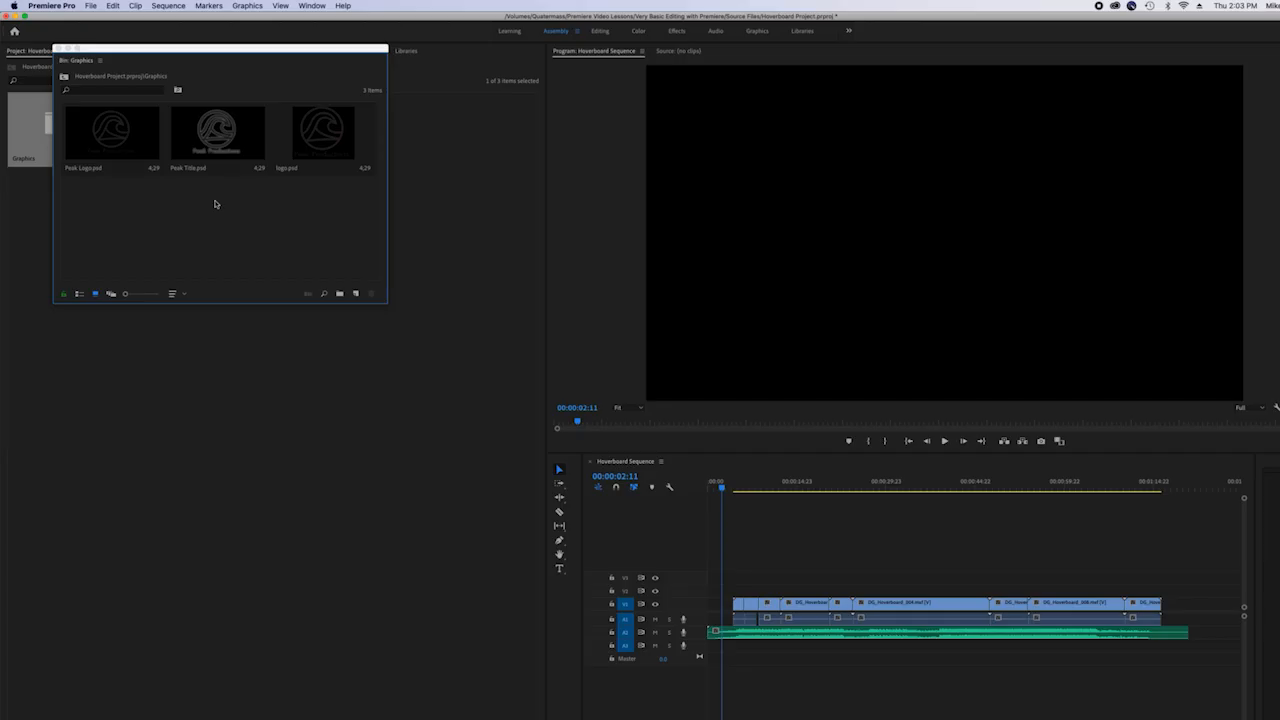
{"action": "left_click", "coordinate": [112, 125]}
{"action": "left_click_drag", "start_coordinate": [194, 264], "coordinate": [1145, 591]}
- Play the sequence from 00:01:10:18 into the Peak Logo.psd graphic to check it over the footage
{"action": "left_click", "coordinate": [1130, 491]}
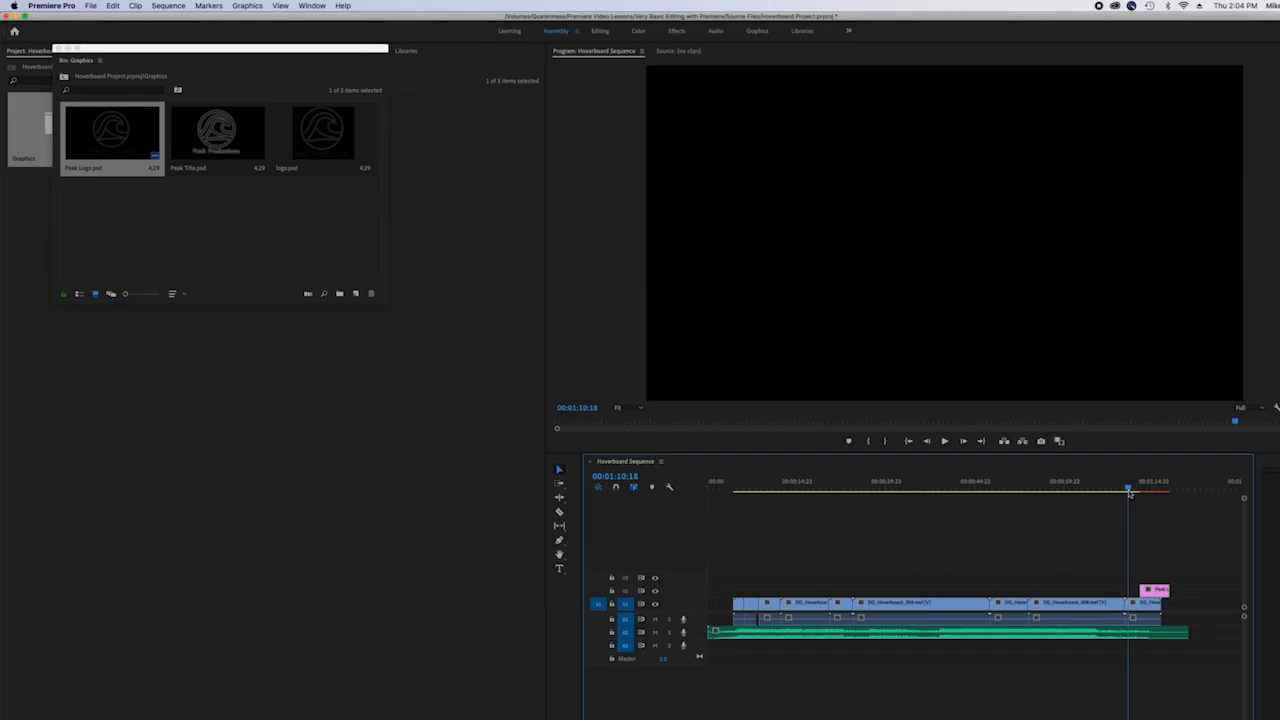
{"action": "key", "text": "space"}
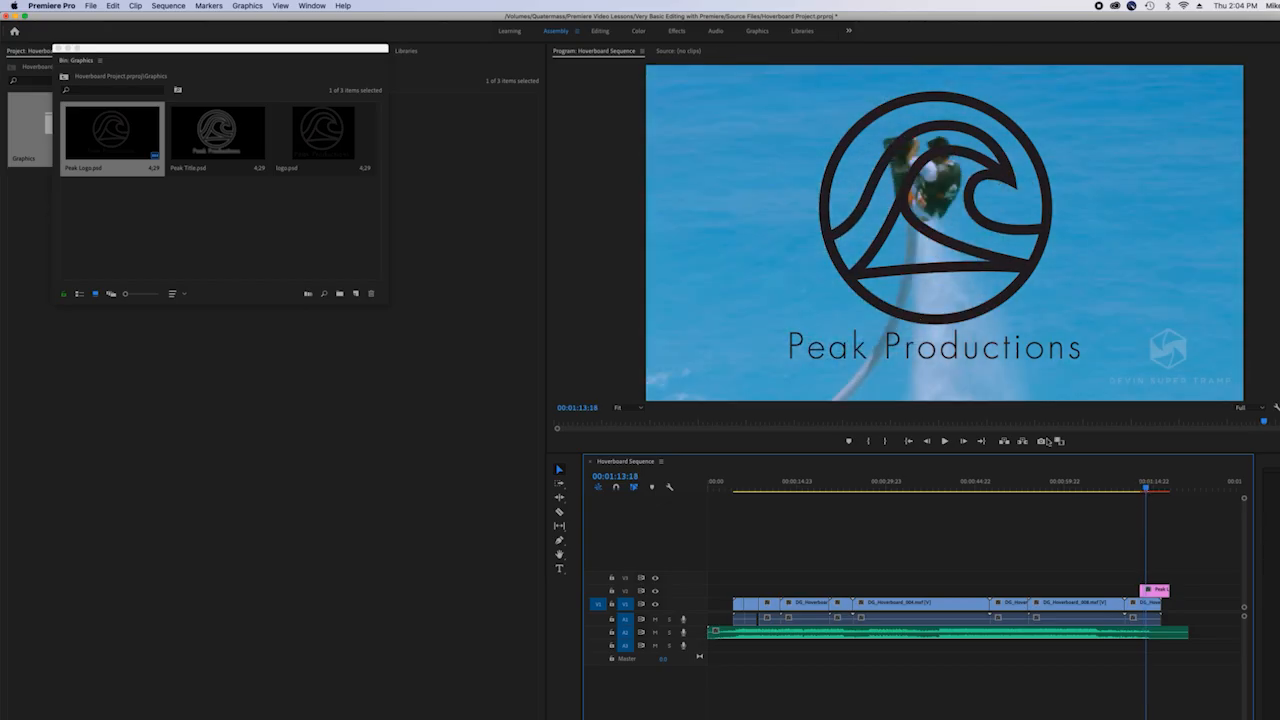
{"action": "left_click_drag", "start_coordinate": [1145, 489], "coordinate": [1147, 489]}
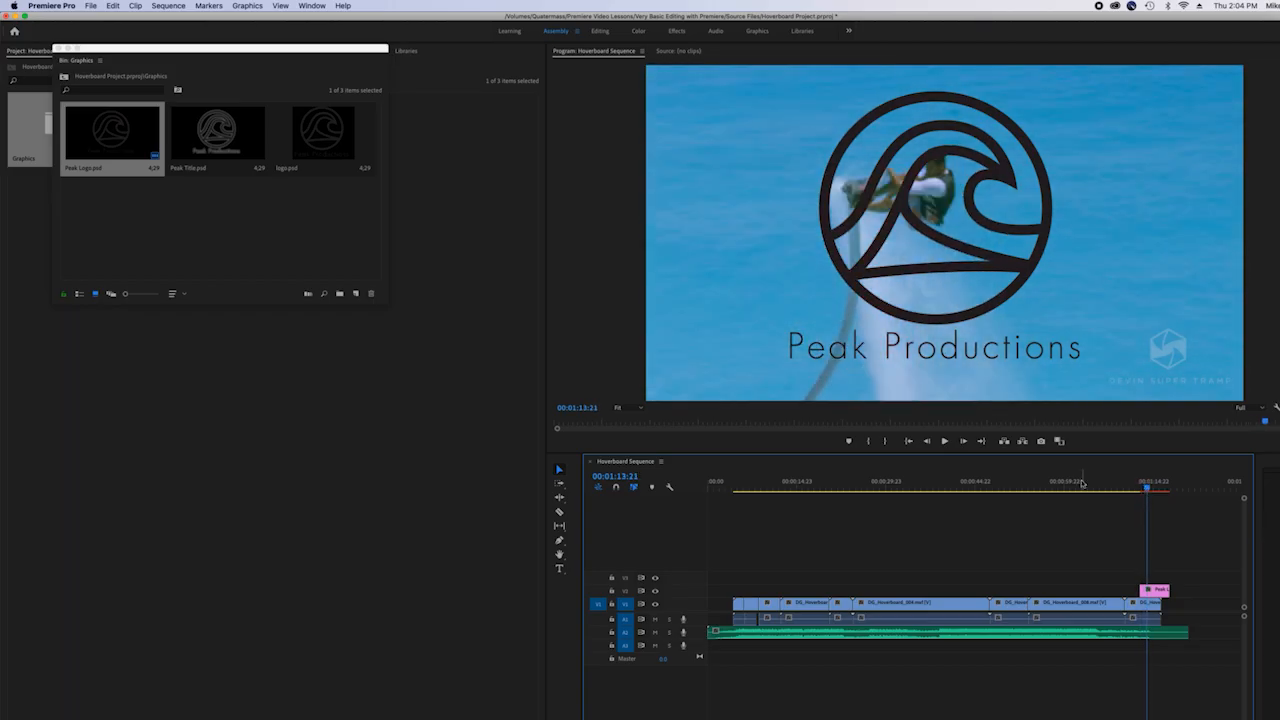
- Try Peak Title.psd and logo.psd in turn in place of the graphic on V2, and view the result over the footage
{"action": "left_click", "coordinate": [212, 133]}
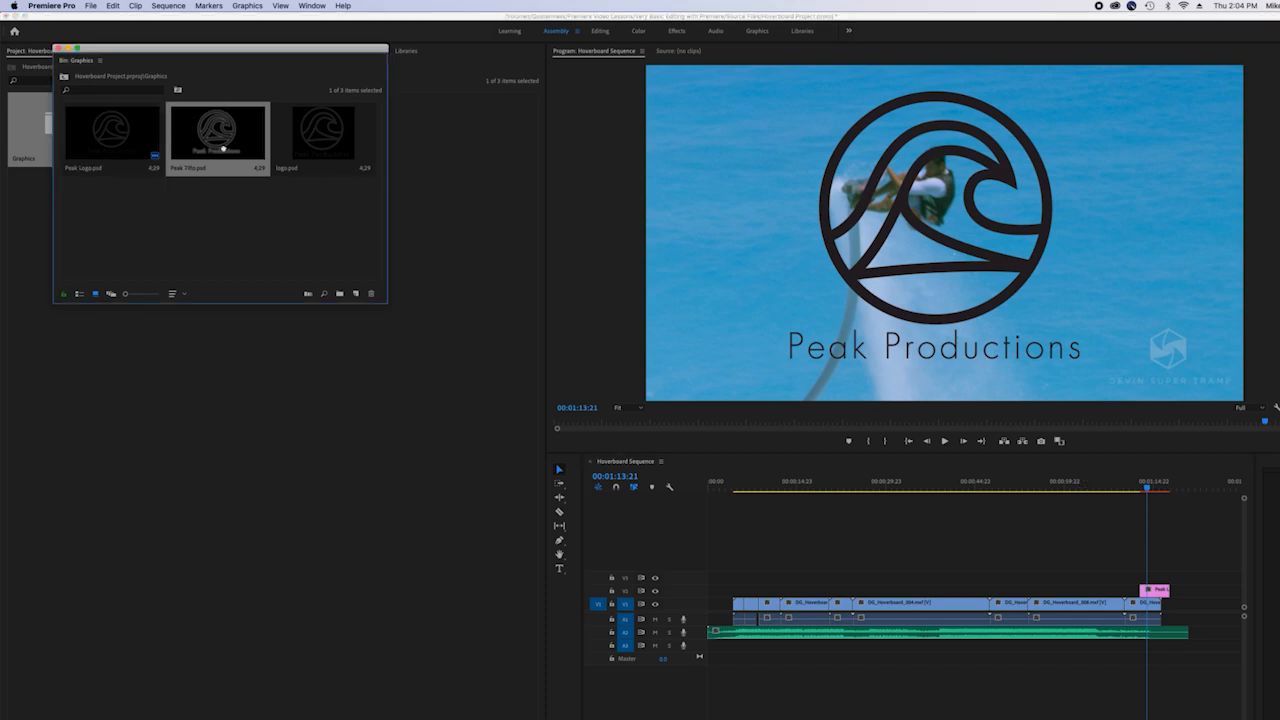
{"action": "left_click_drag", "start_coordinate": [1076, 480], "coordinate": [1145, 591]}
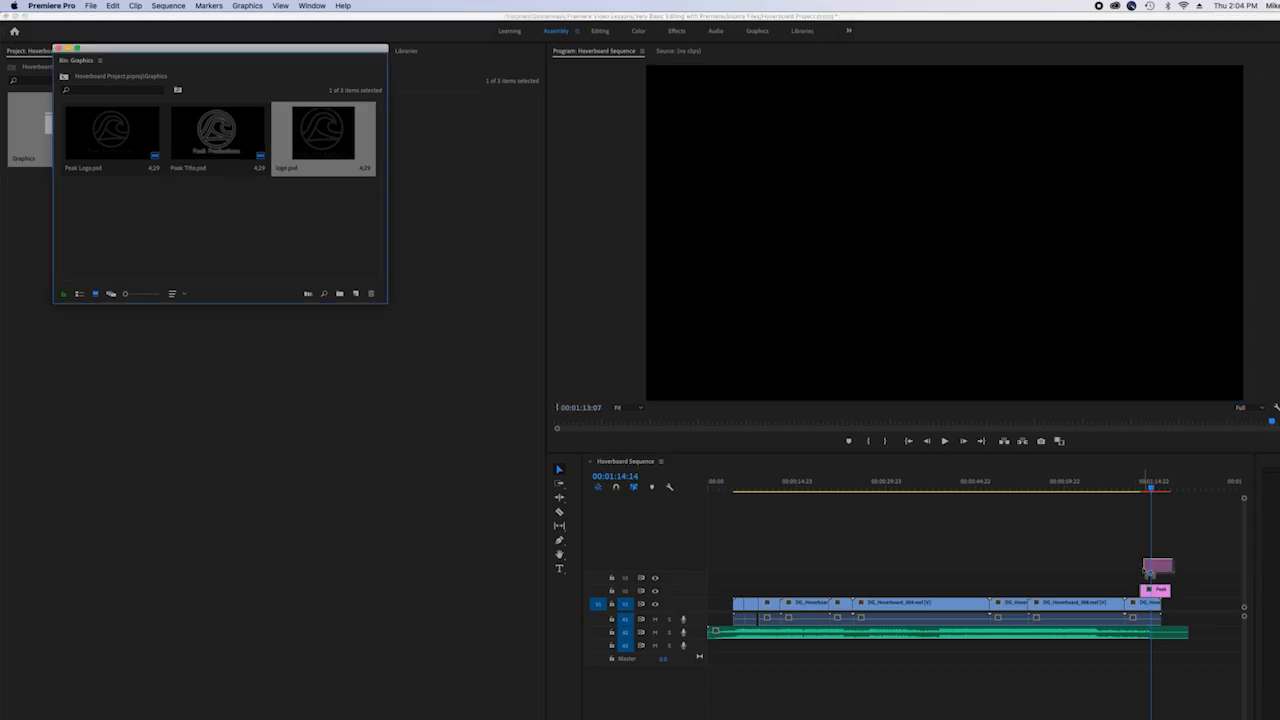
{"action": "left_click_drag", "start_coordinate": [1148, 562], "coordinate": [1146, 590]}
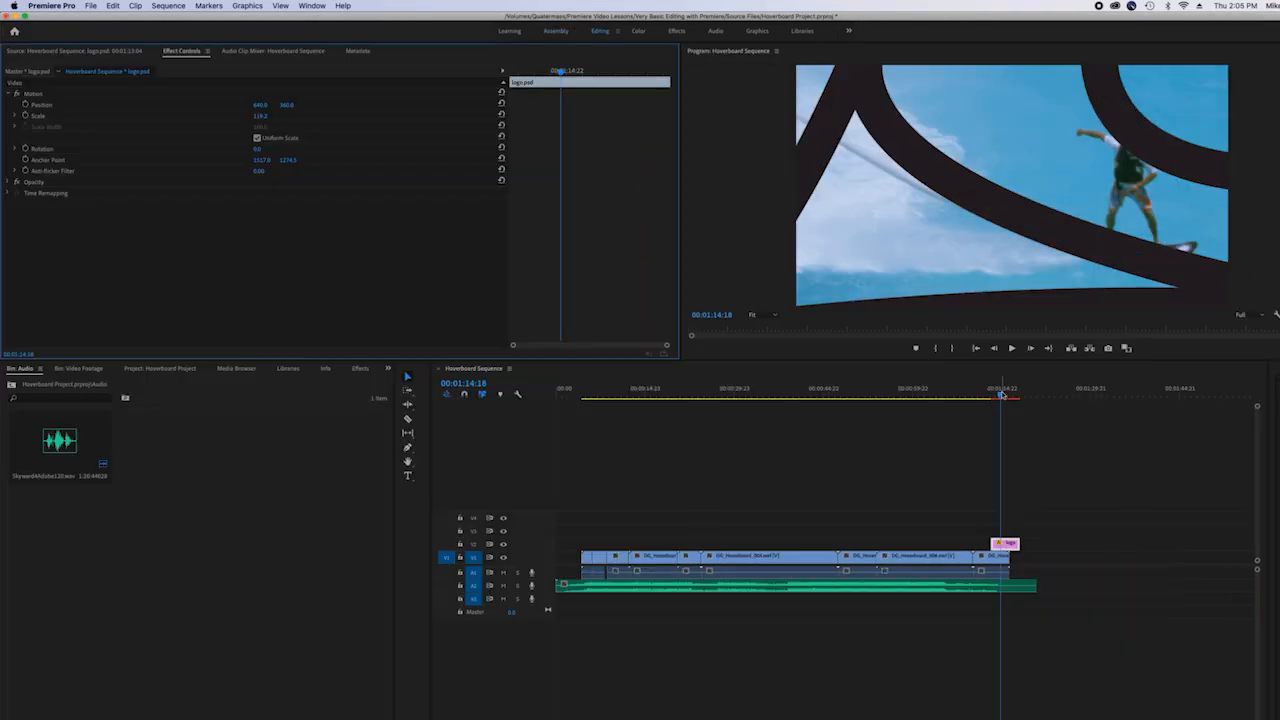
{"action": "left_click_drag", "start_coordinate": [1001, 395], "coordinate": [1004, 397]}
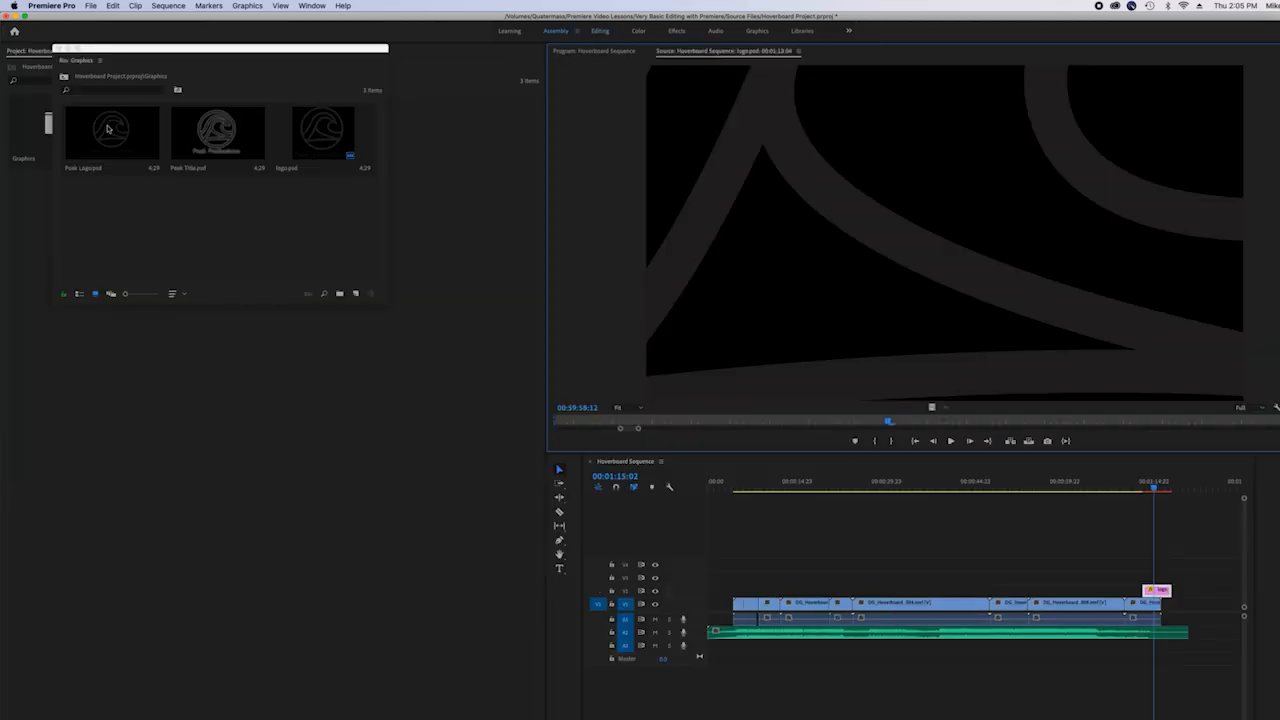
- Overwrite logo.psd at the end of V2 with Peak Logo.psd
{"action": "left_click_drag", "start_coordinate": [108, 128], "coordinate": [1158, 591]}
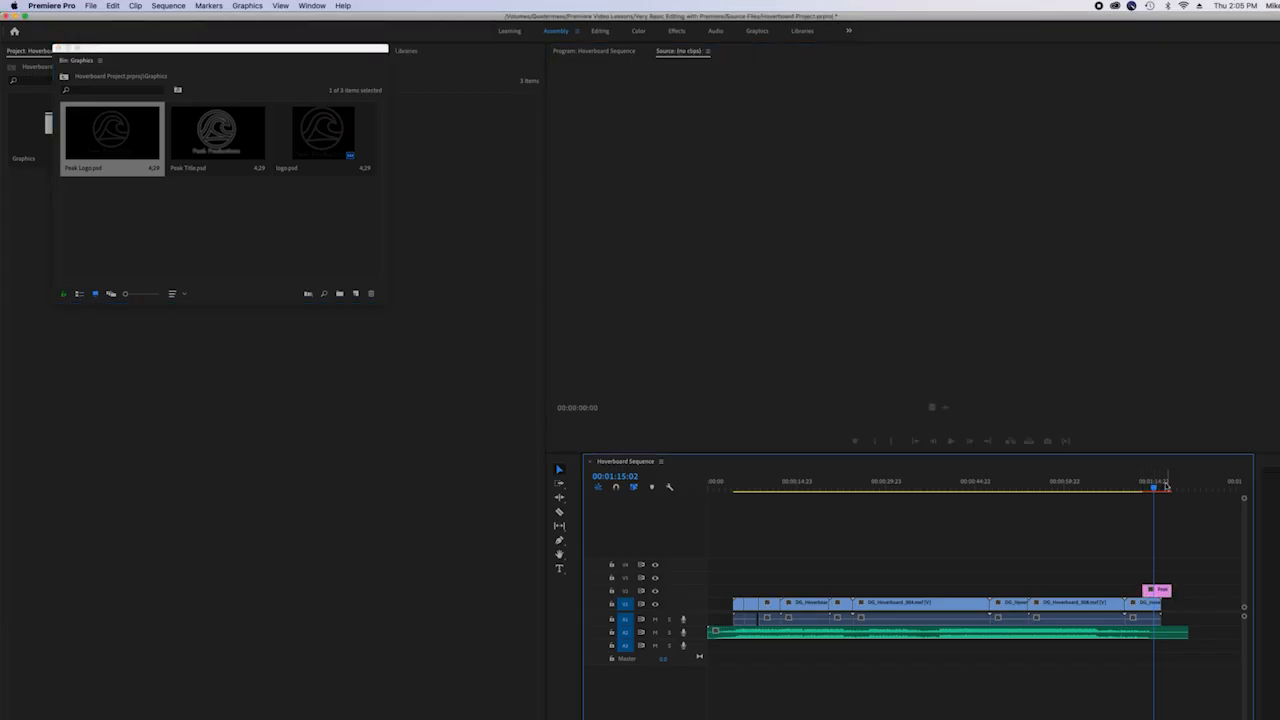
- Scrub back over the Peak Logo.psd graphic near the end of the sequence to view it over the footage
{"action": "mouse_move", "coordinate": [1160, 487]}
{"action": "left_mouse_down"}
{"action": "mouse_move", "coordinate": [1134, 490]}
{"action": "mouse_move", "coordinate": [1149, 488]}
{"action": "left_mouse_up"}
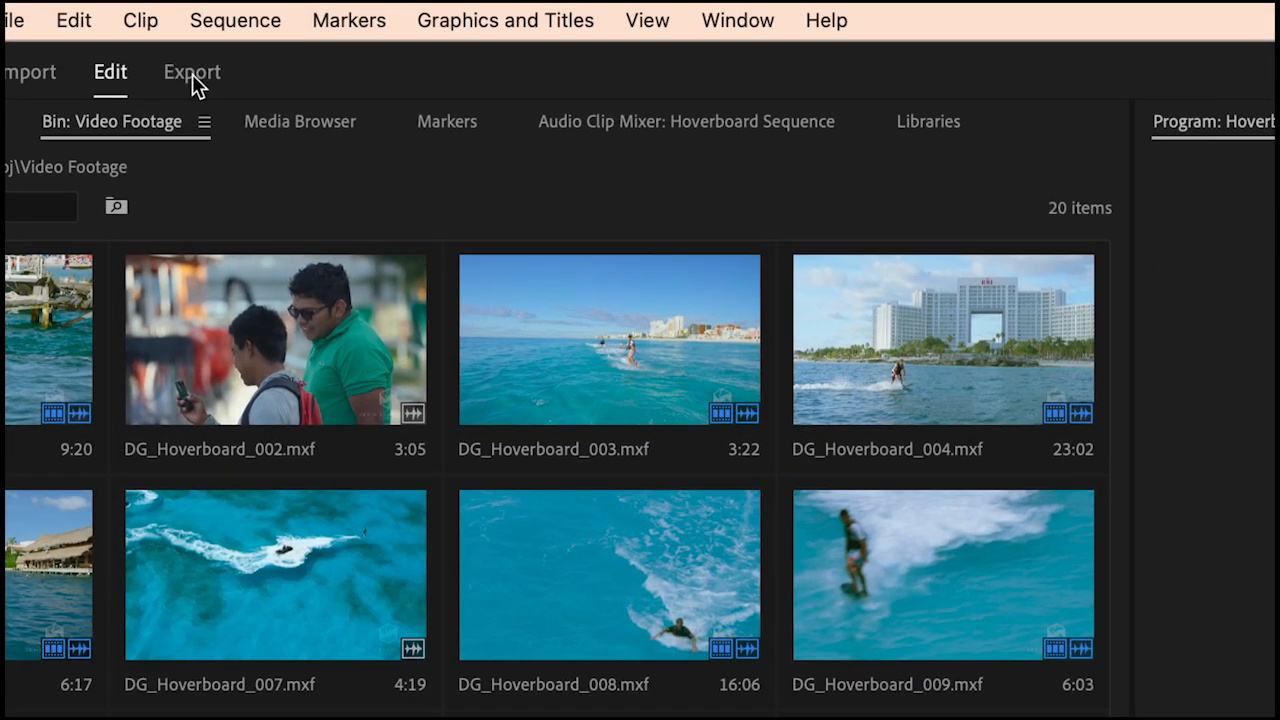
- Open the export settings for the Hoverboard Sequence and name the output file Hoverboard Music Video.mp4
{"action": "left_click", "coordinate": [192, 74]}
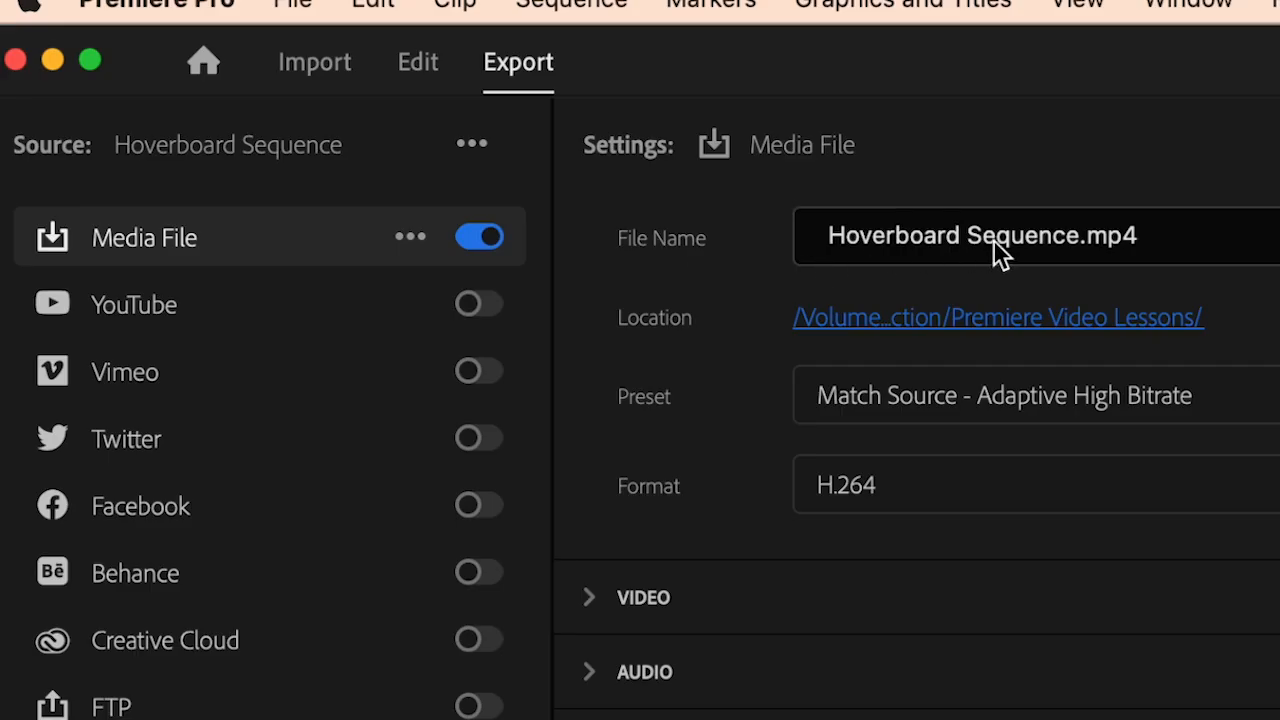
{"action": "left_click", "coordinate": [1051, 237]}
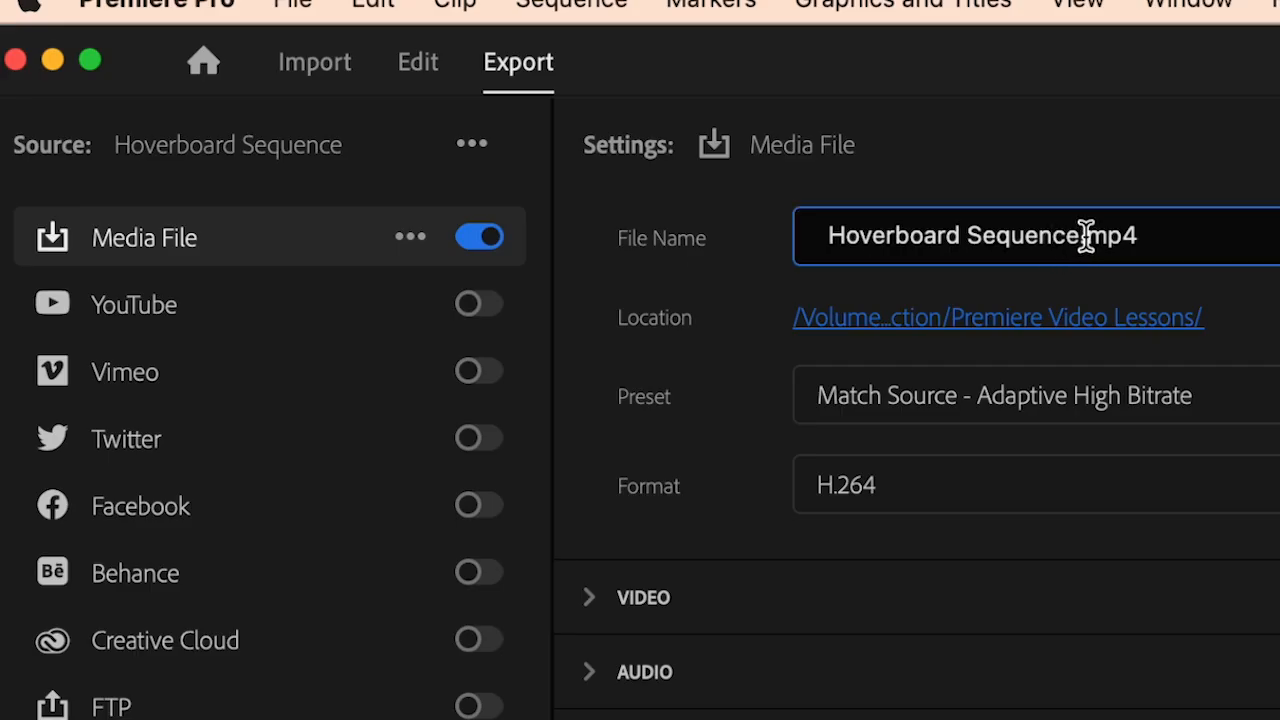
{"action": "left_click_drag", "start_coordinate": [1081, 237], "coordinate": [967, 243]}
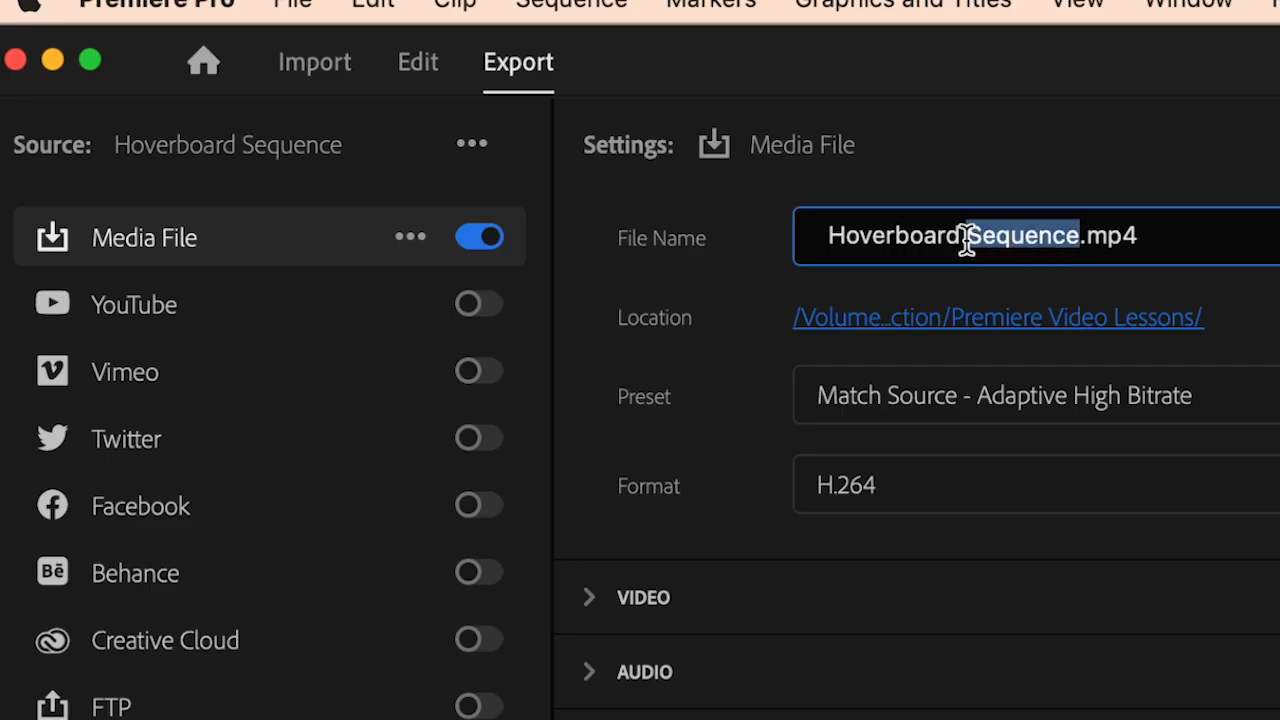
{"action": "type", "text": "Music "}
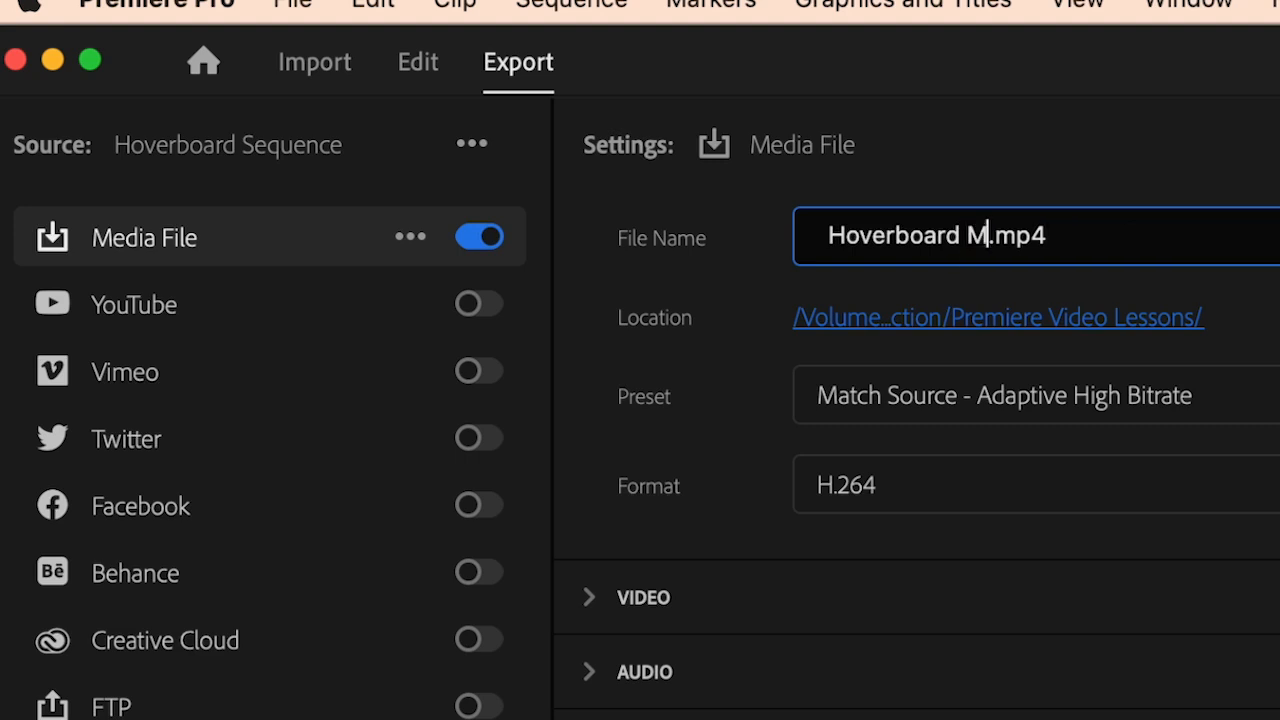
{"action": "type", "text": "Video"}
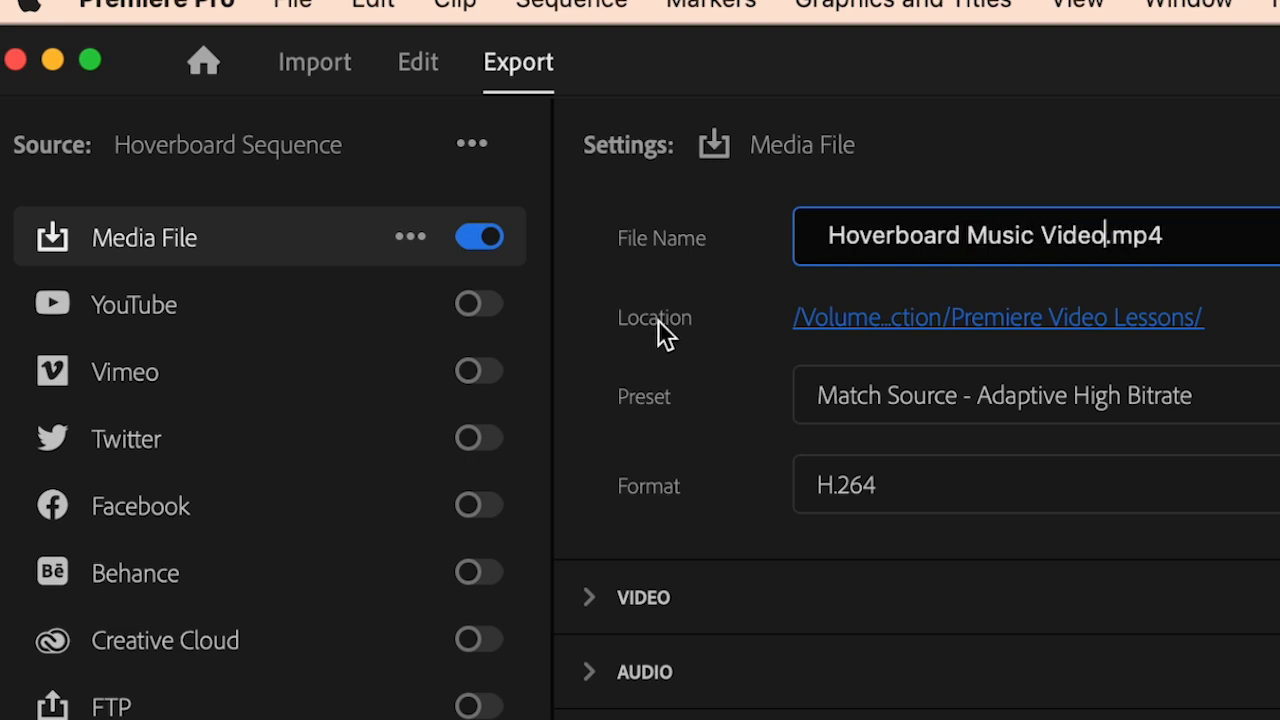
- Set the export location of Hoverboard Music Video to the Desktop
{"action": "left_click", "coordinate": [1008, 326]}
{"action": "left_click", "coordinate": [974, 325]}
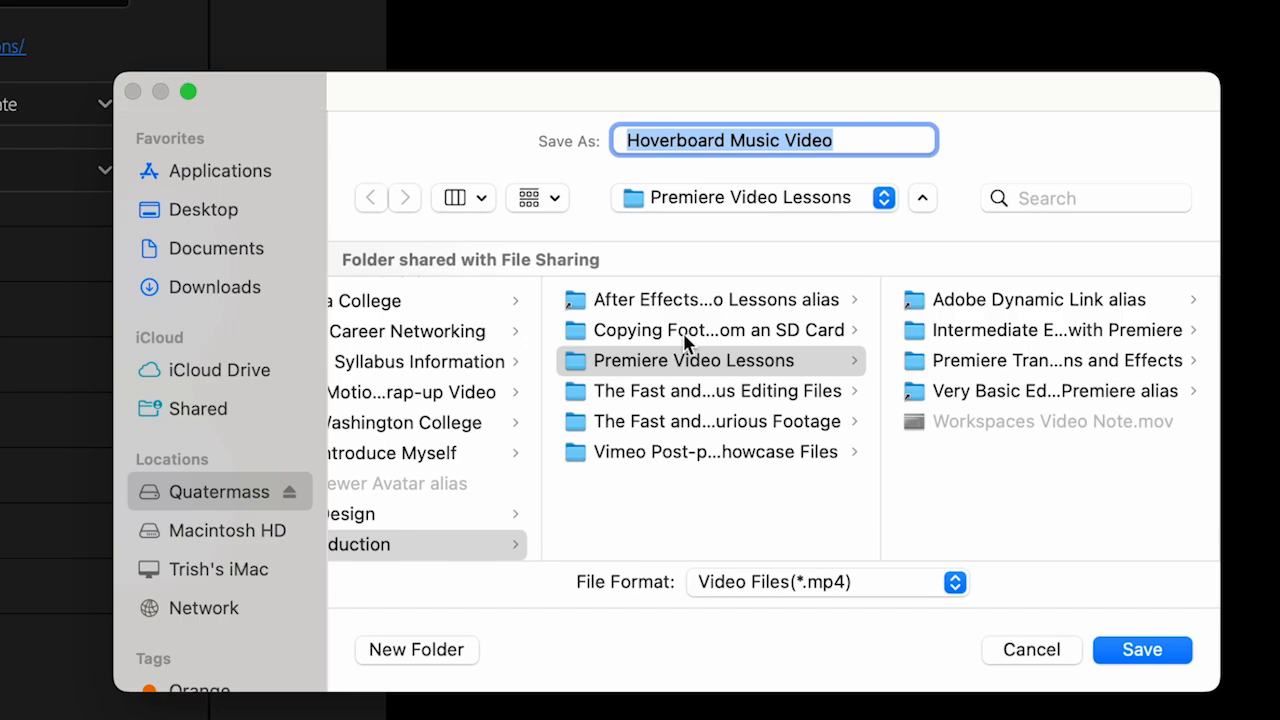
{"action": "left_click", "coordinate": [248, 214]}
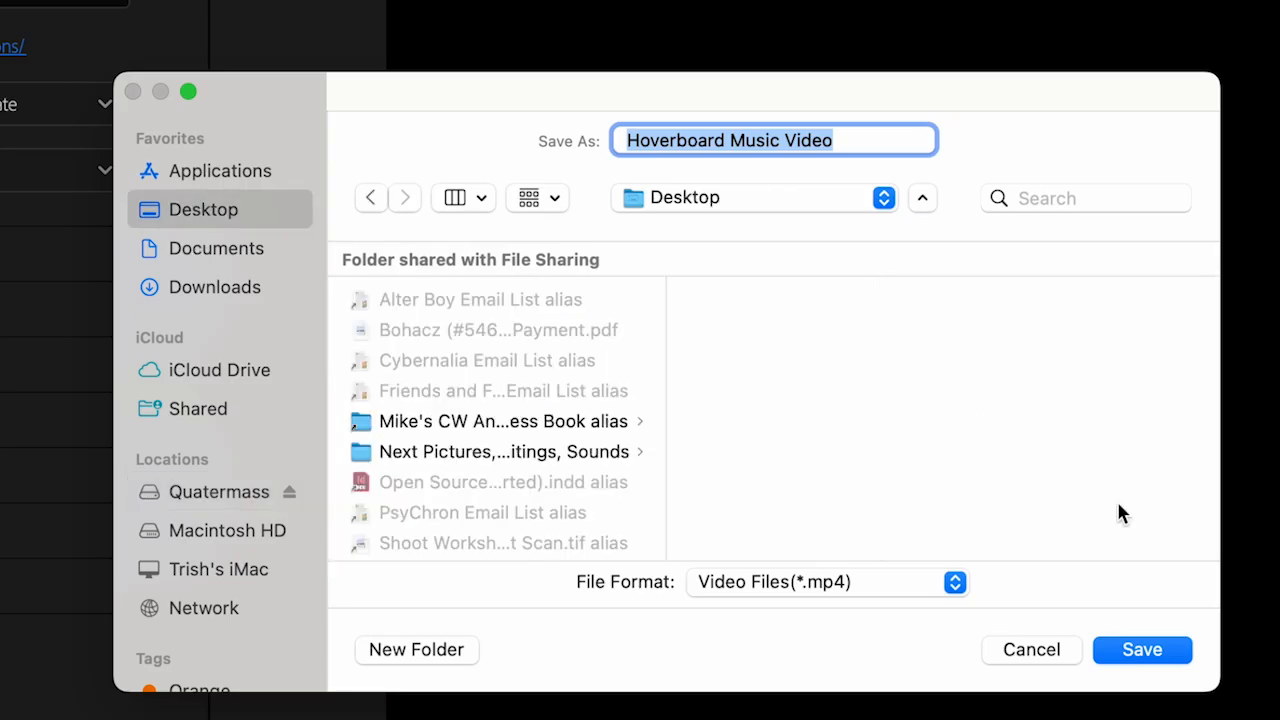
{"action": "left_click", "coordinate": [1145, 651]}
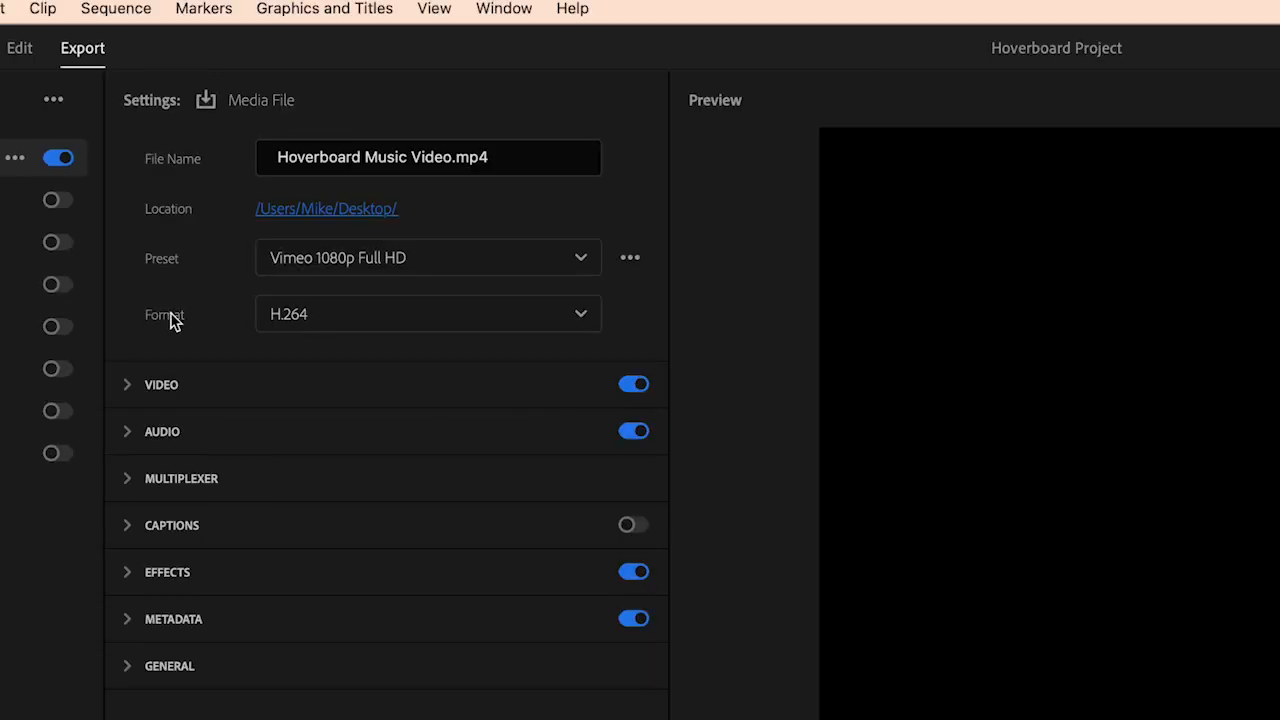
- Export the sequence in H.264 format with the Vimeo 1080p Full HD preset
{"action": "left_click", "coordinate": [408, 326]}
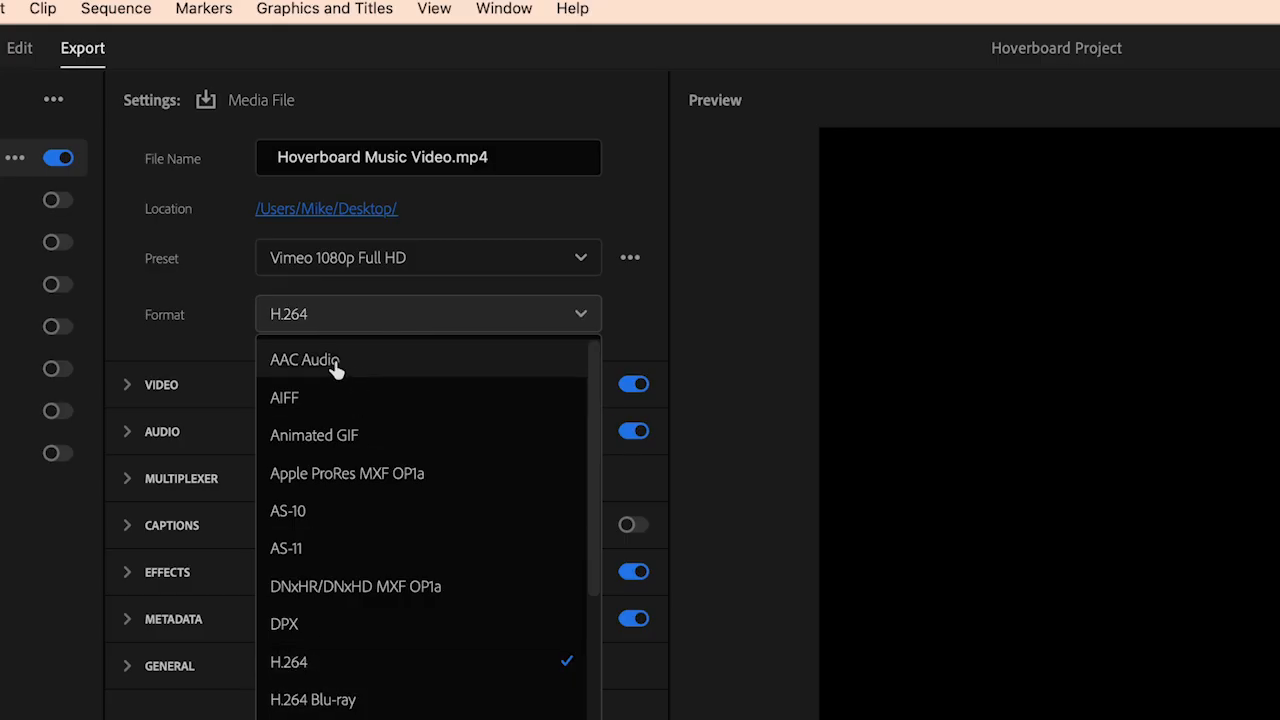
{"action": "left_click", "coordinate": [368, 318]}
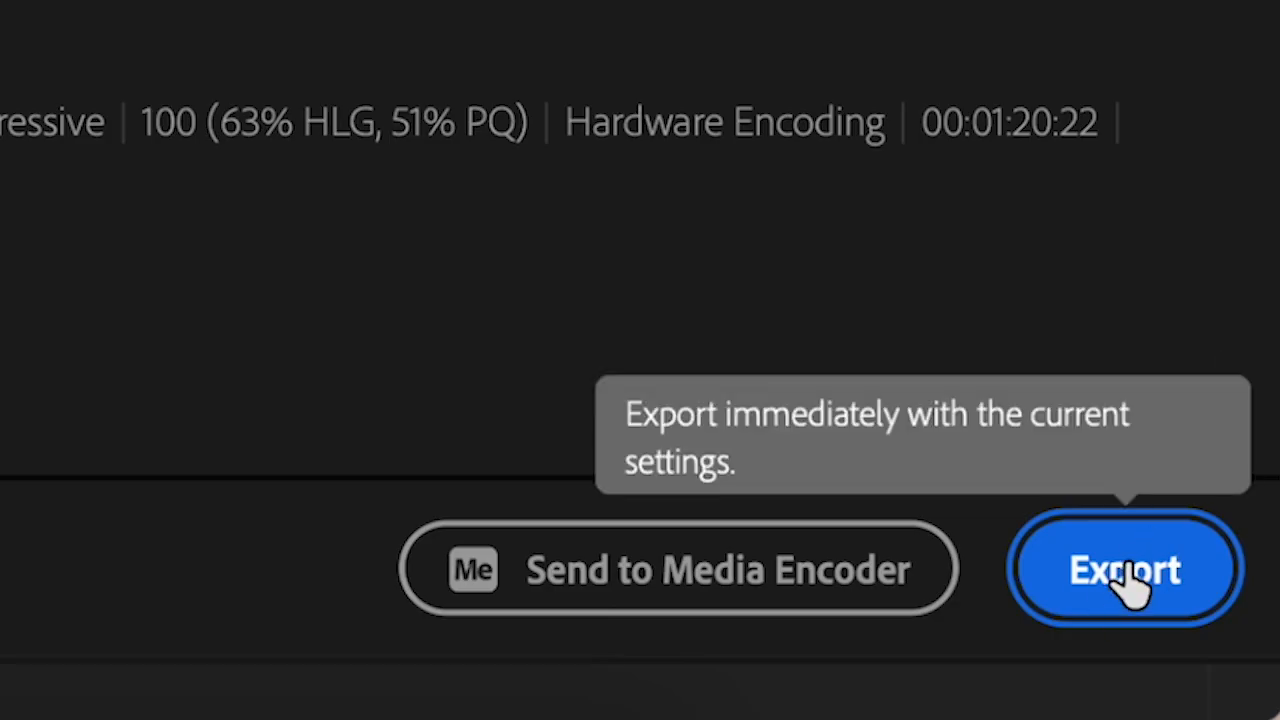
{"action": "left_click", "coordinate": [1137, 584]}
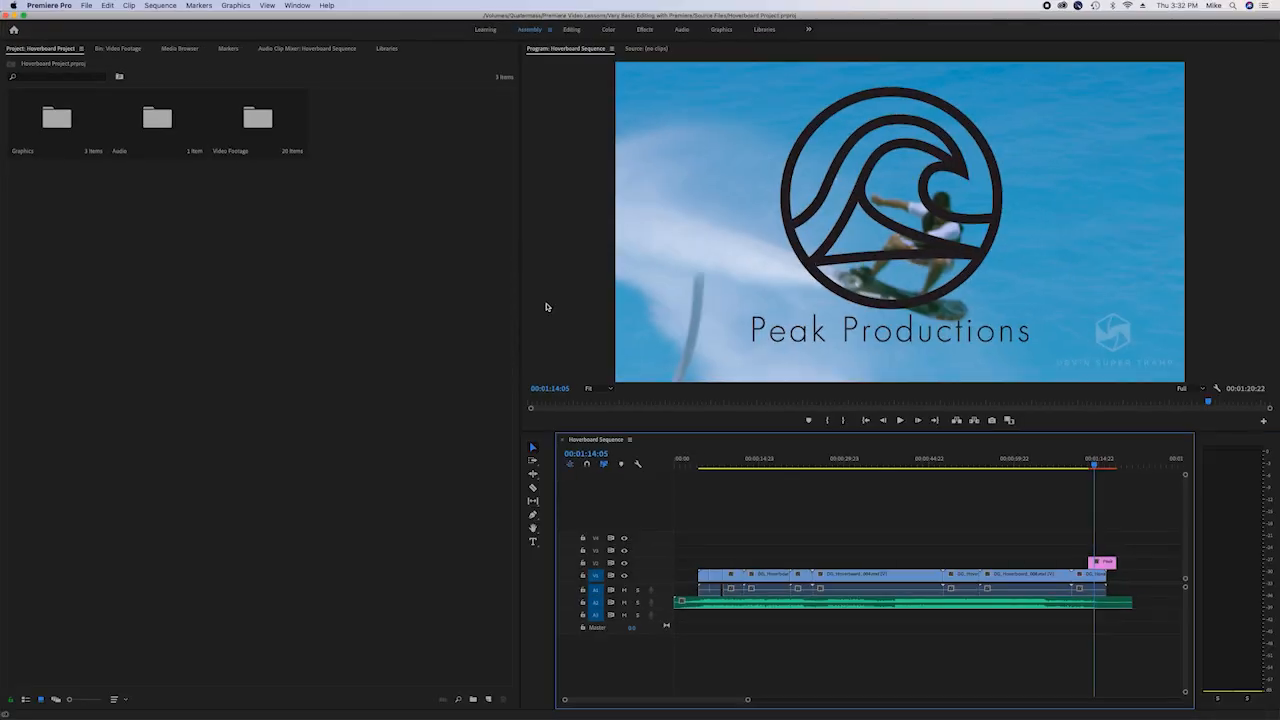
- Hide Premiere Pro and select Hoverboard Music Video.mp4 in the home folder's Movies folder
{"action": "left_click", "coordinate": [48, 5]}
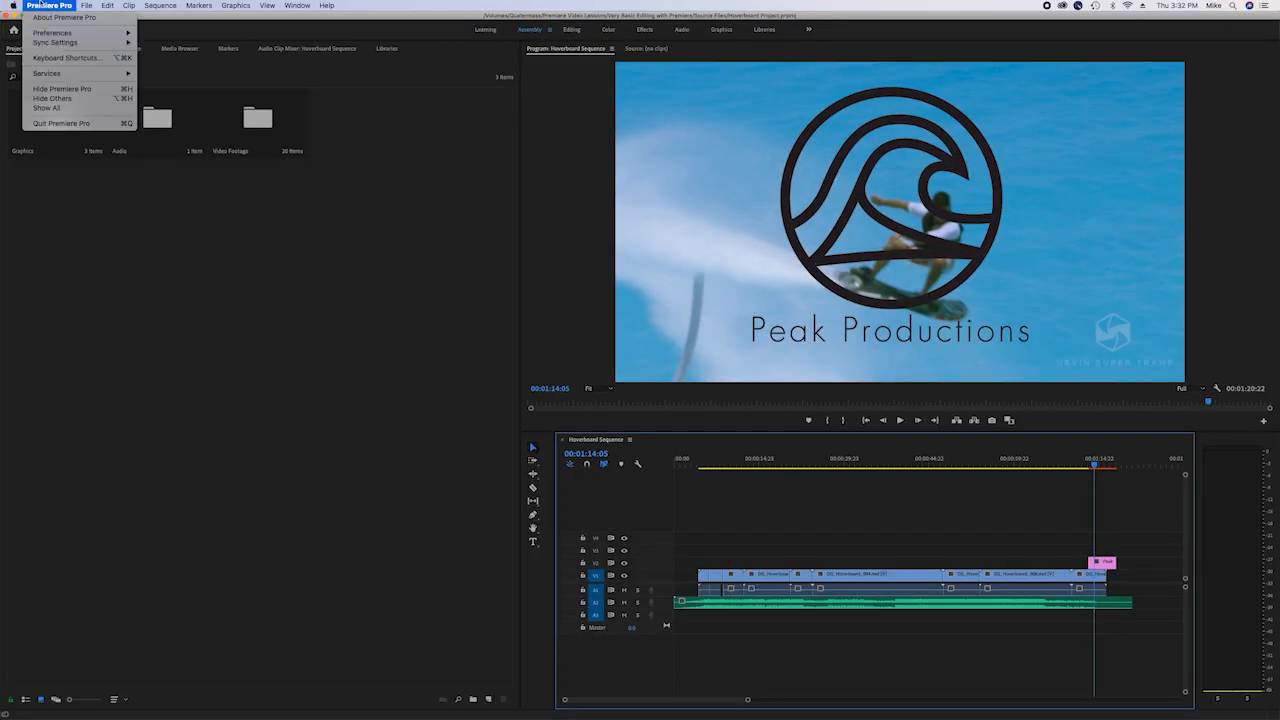
{"action": "left_click", "coordinate": [55, 89]}
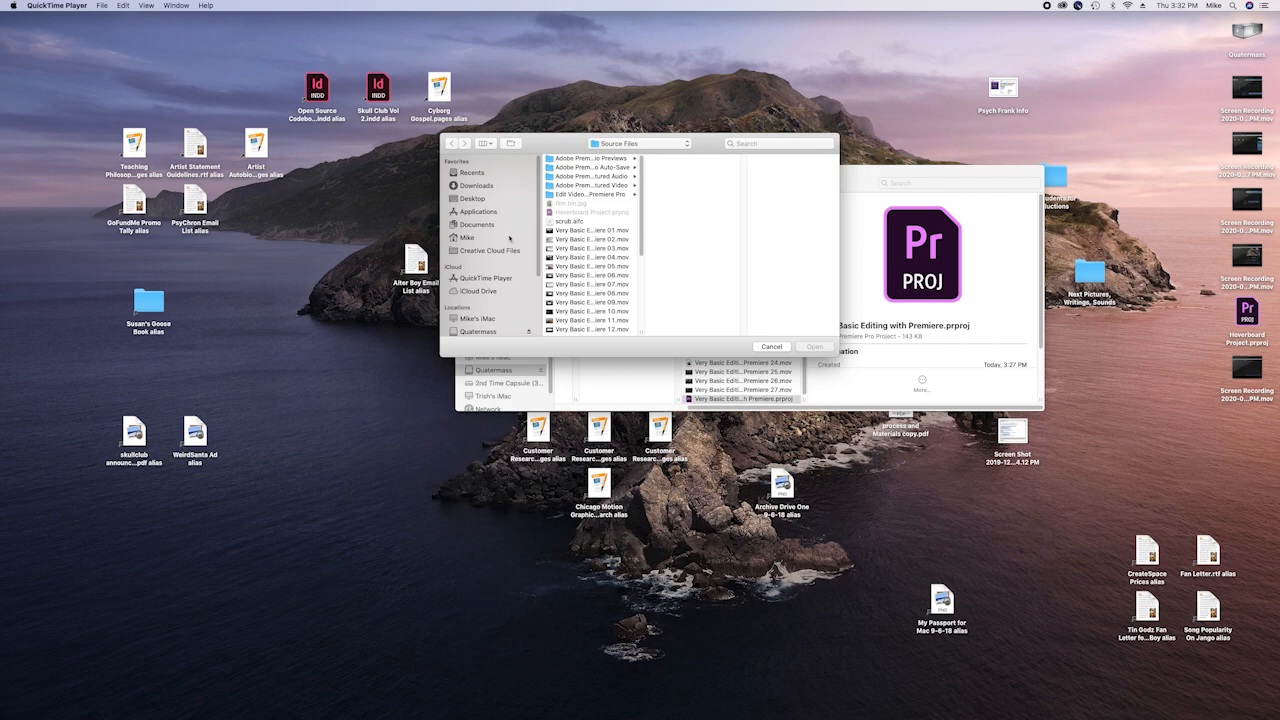
{"action": "left_click", "coordinate": [462, 236]}
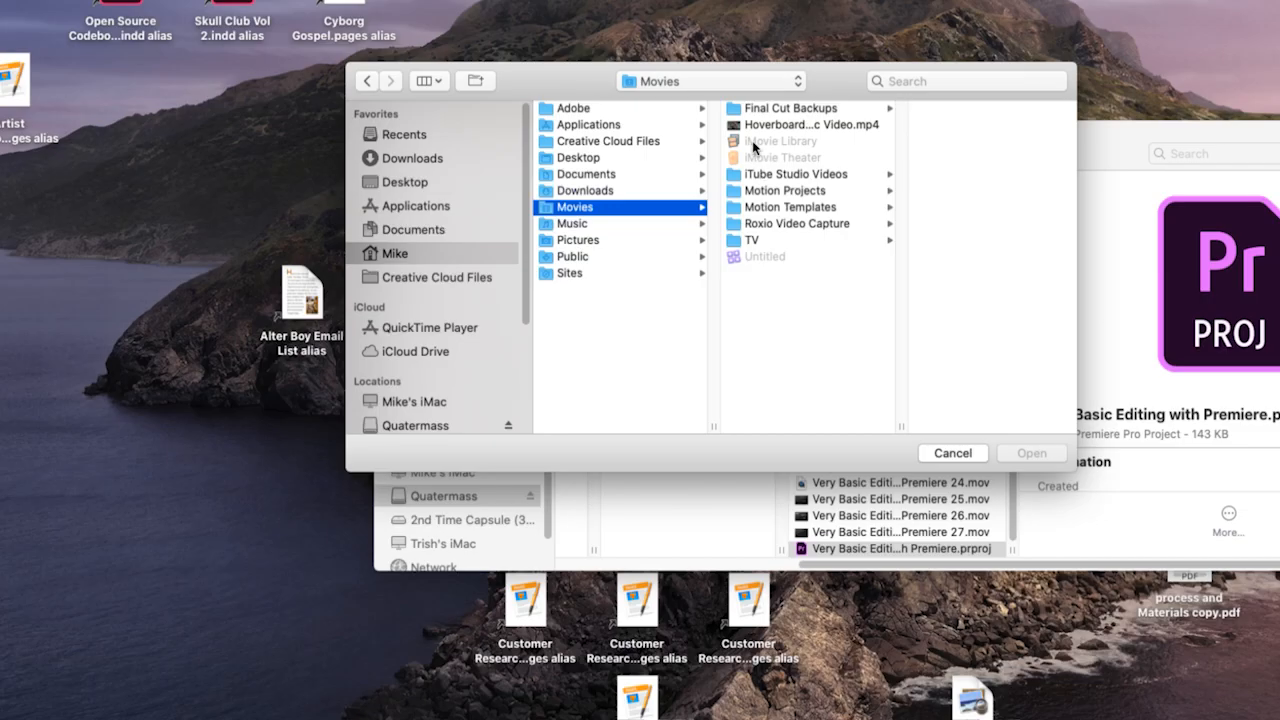
{"action": "double_click", "coordinate": [897, 424]}
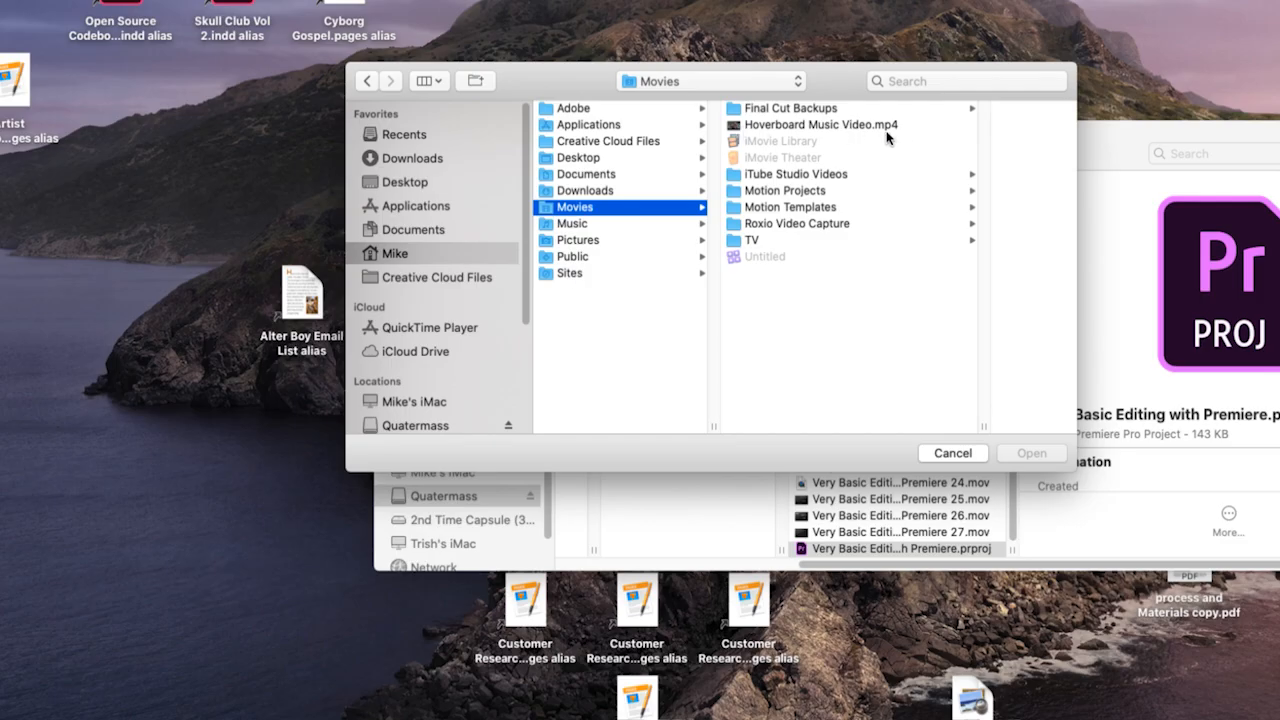
{"action": "left_click", "coordinate": [726, 133]}
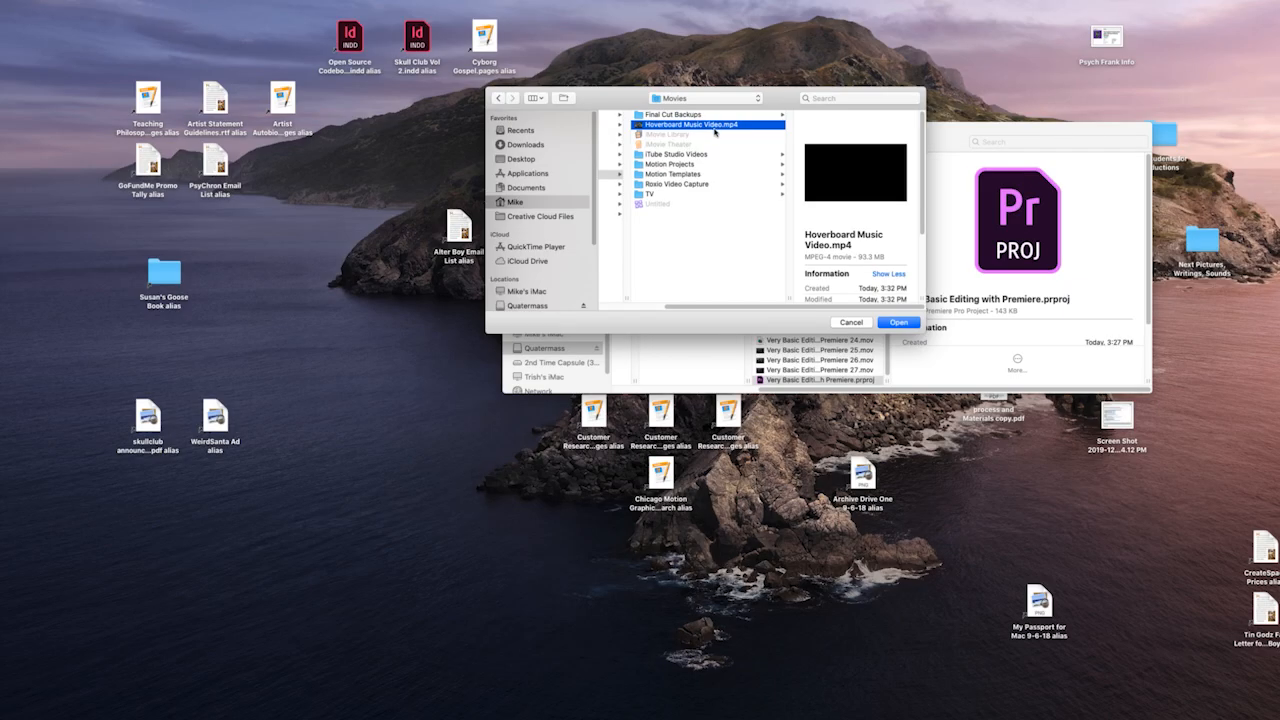
- Preview Hoverboard Music Video.mp4 and skip ahead to the Peak Productions logo near its end
{"action": "right_click", "coordinate": [715, 131]}
{"action": "key", "text": "Escape"}
{"action": "key", "text": "space"}
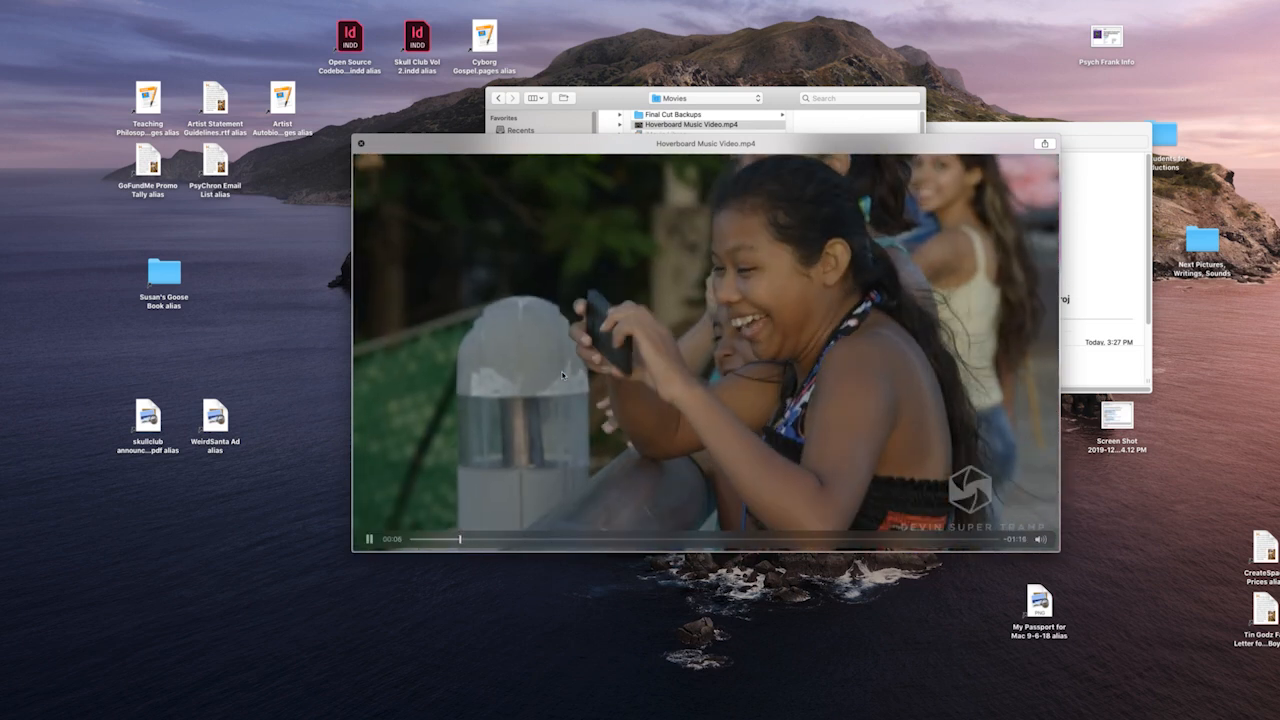
{"action": "left_click_drag", "start_coordinate": [482, 548], "coordinate": [951, 553]}
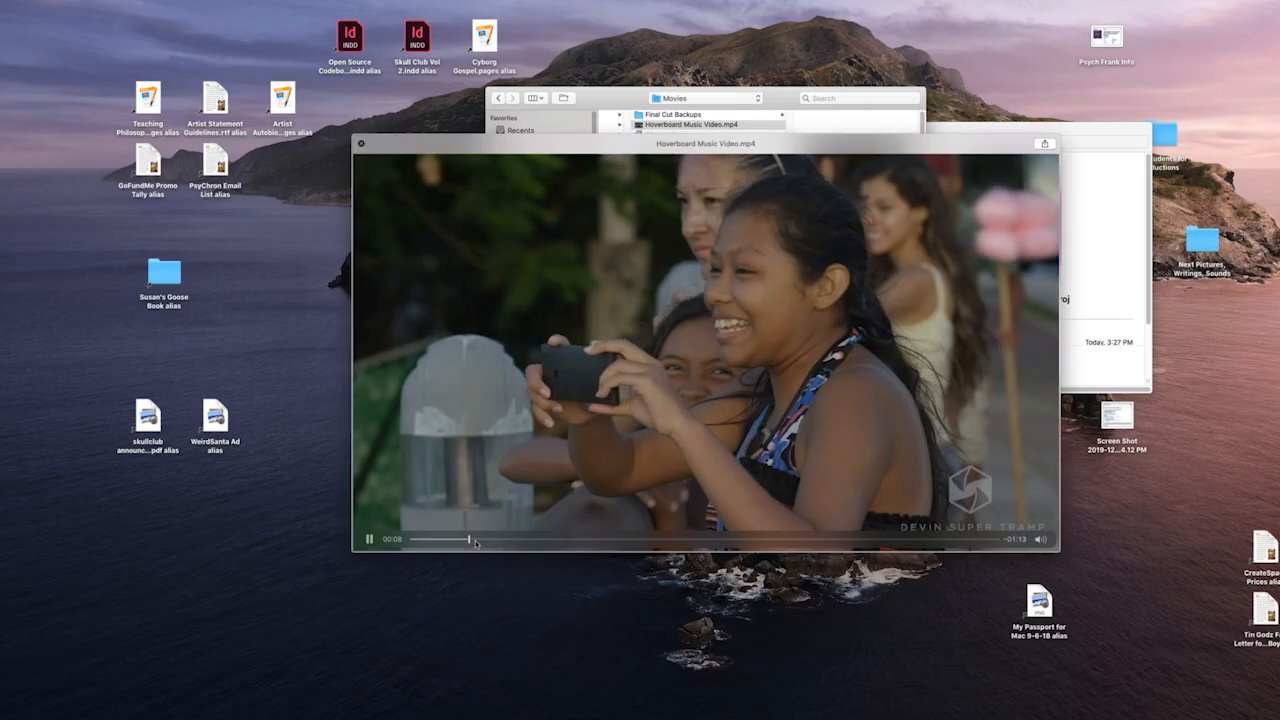
{"action": "left_click_drag", "start_coordinate": [476, 543], "coordinate": [563, 540]}
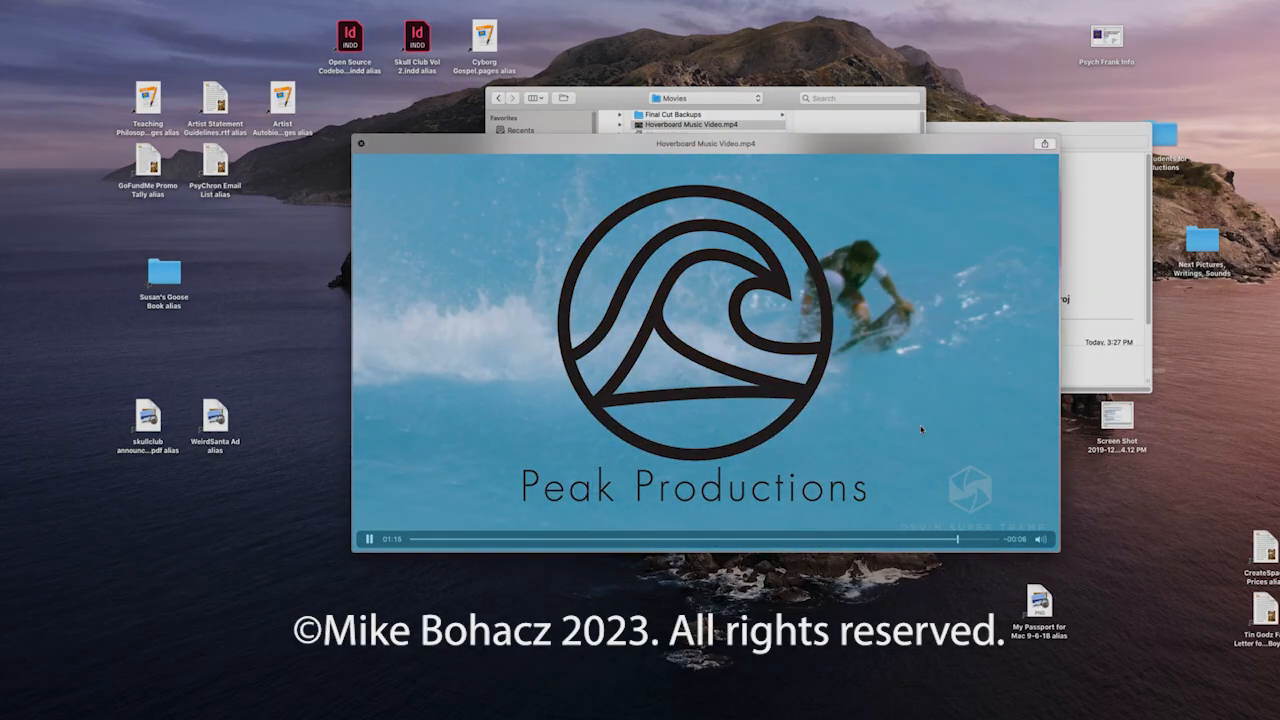